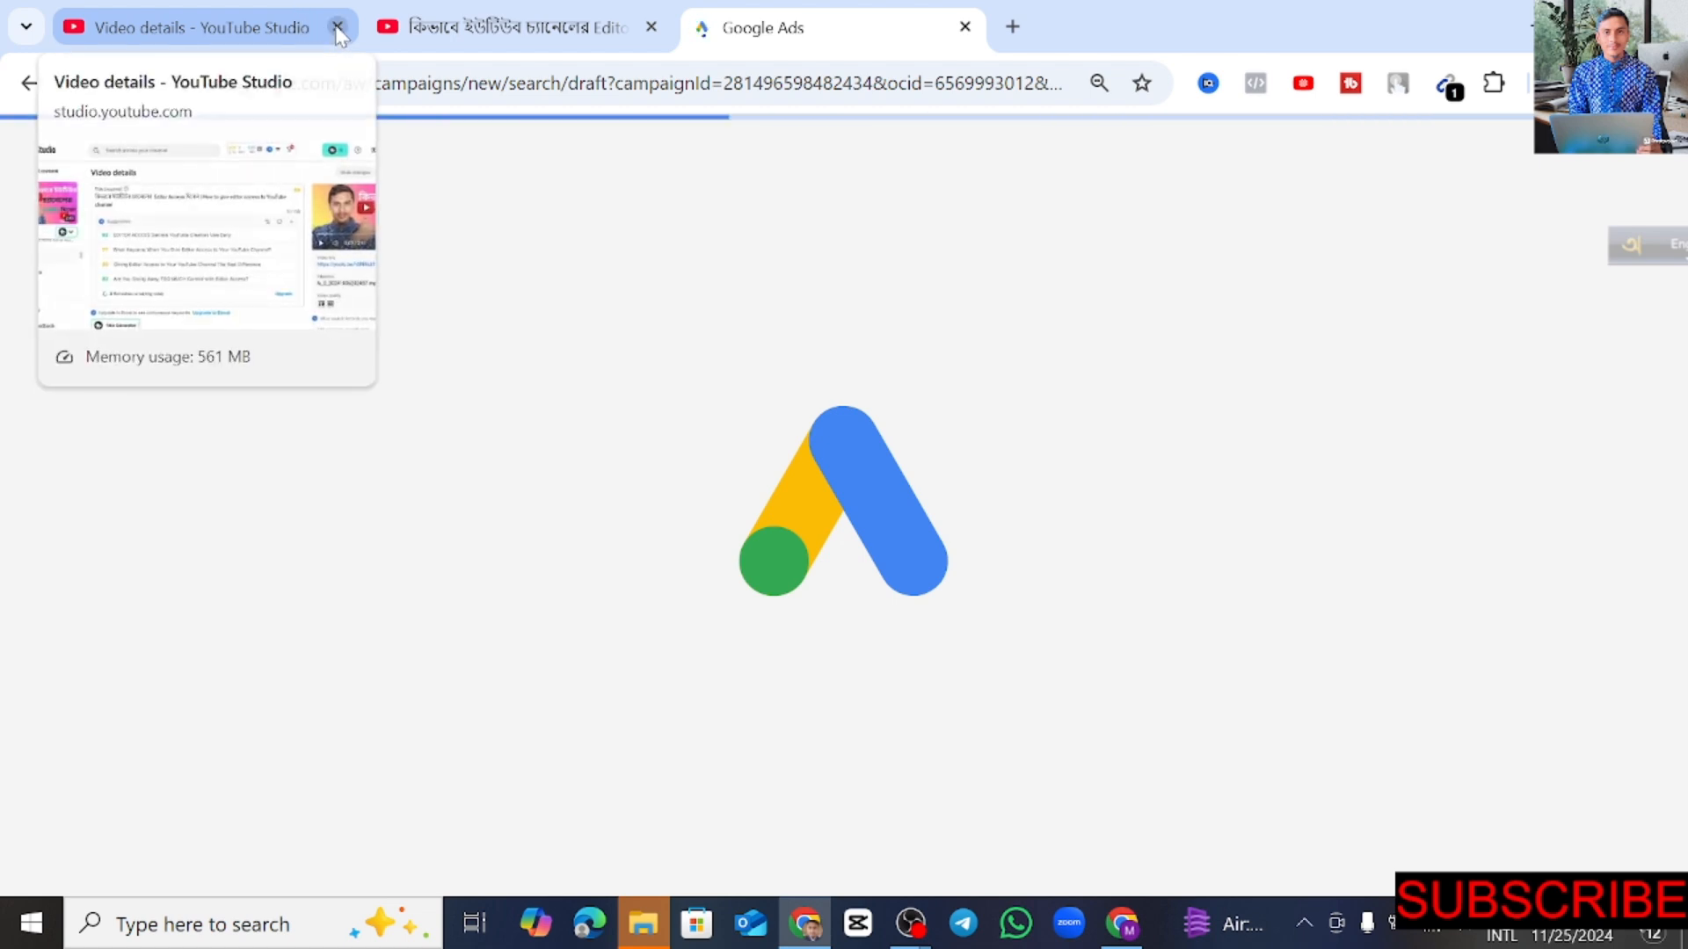
# Step: Close the YouTube Studio video details tab and go to the Google Ads account overview
pyautogui.click(338, 27)
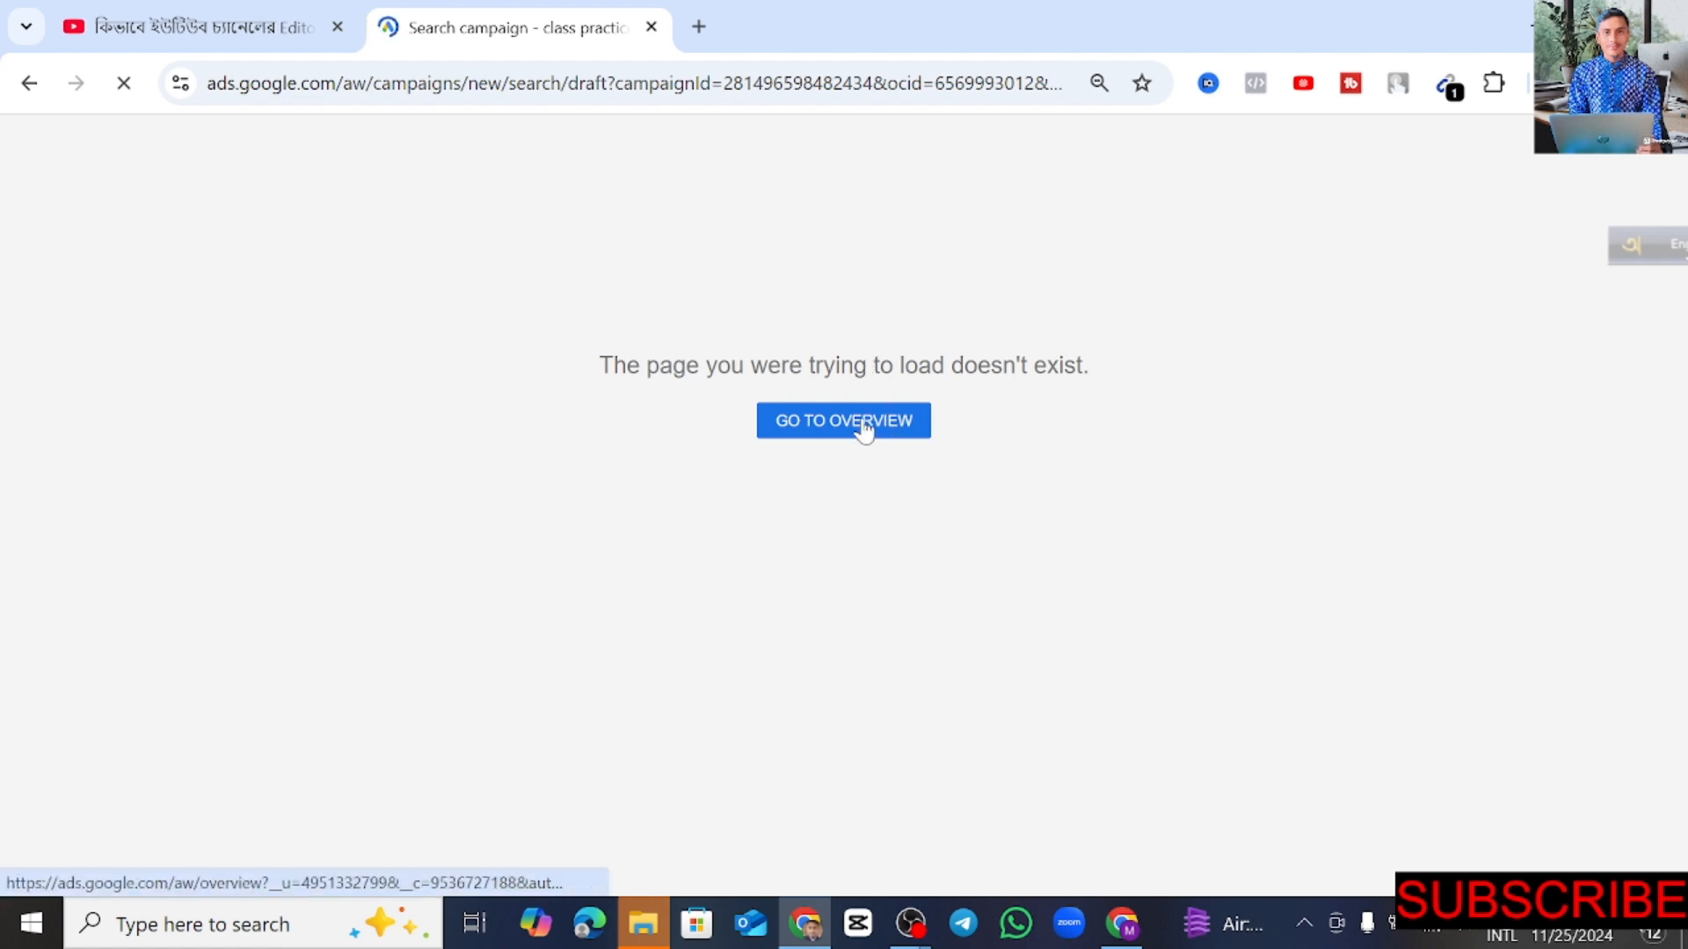
pyautogui.click(862, 423)
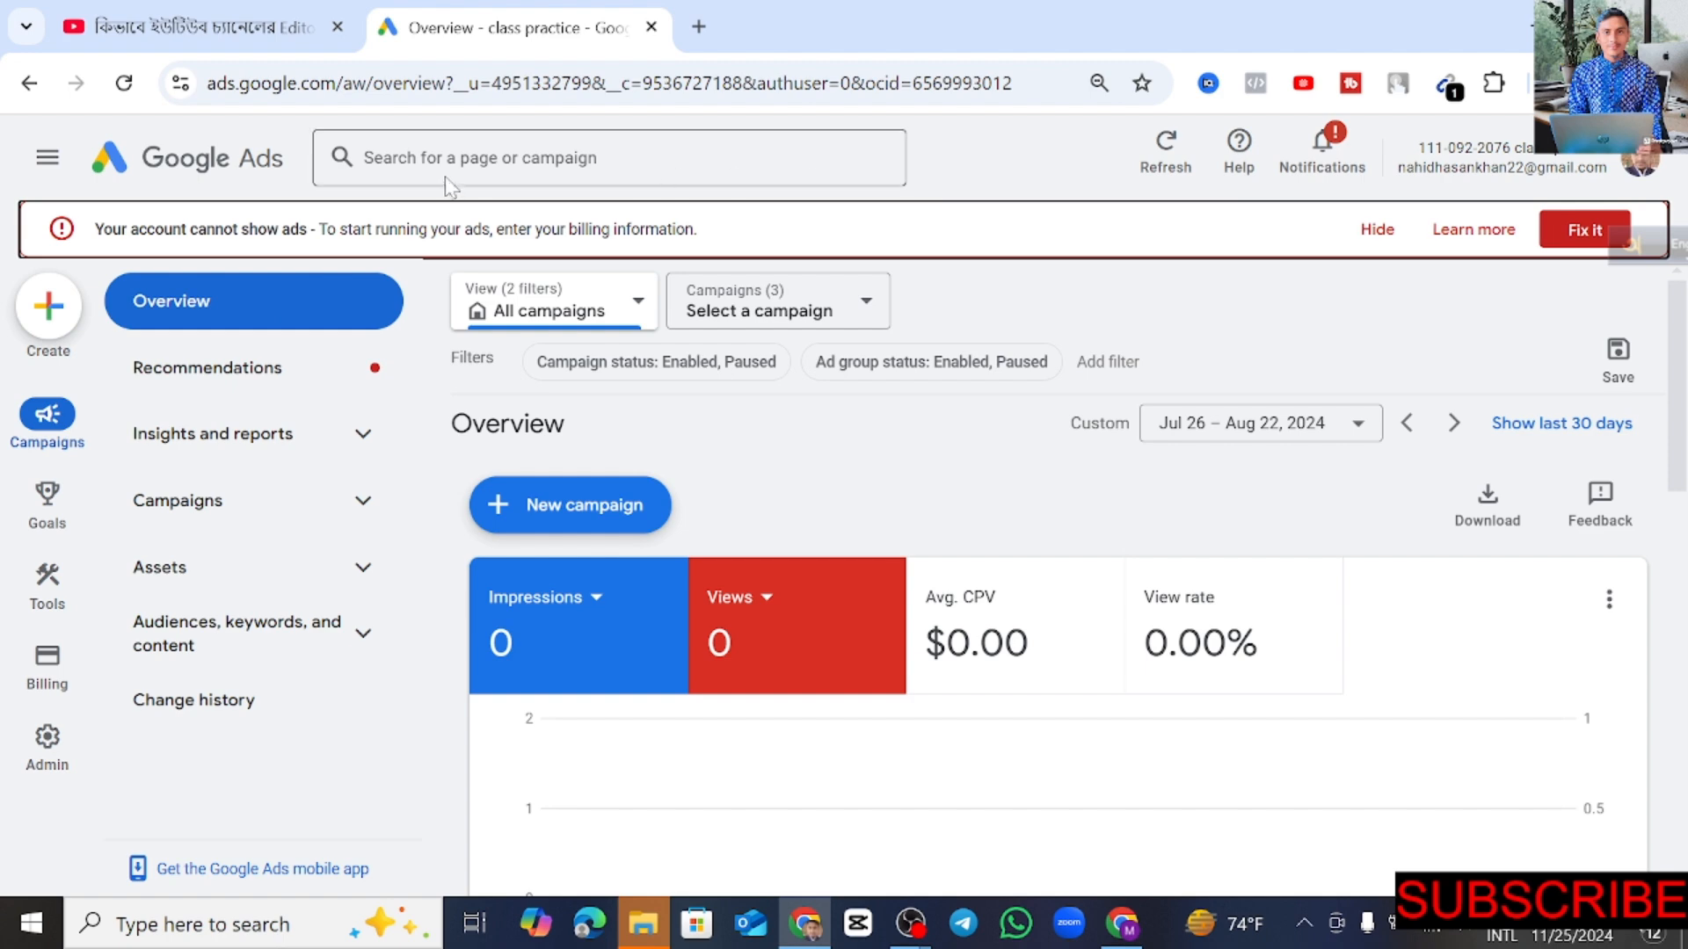
# Step: Examine the overview's campaign summary, video ads and draft campaigns, and check which account is signed in
pyautogui.scroll(-3, 879, 466)
pyautogui.scroll(3, 999, 442)
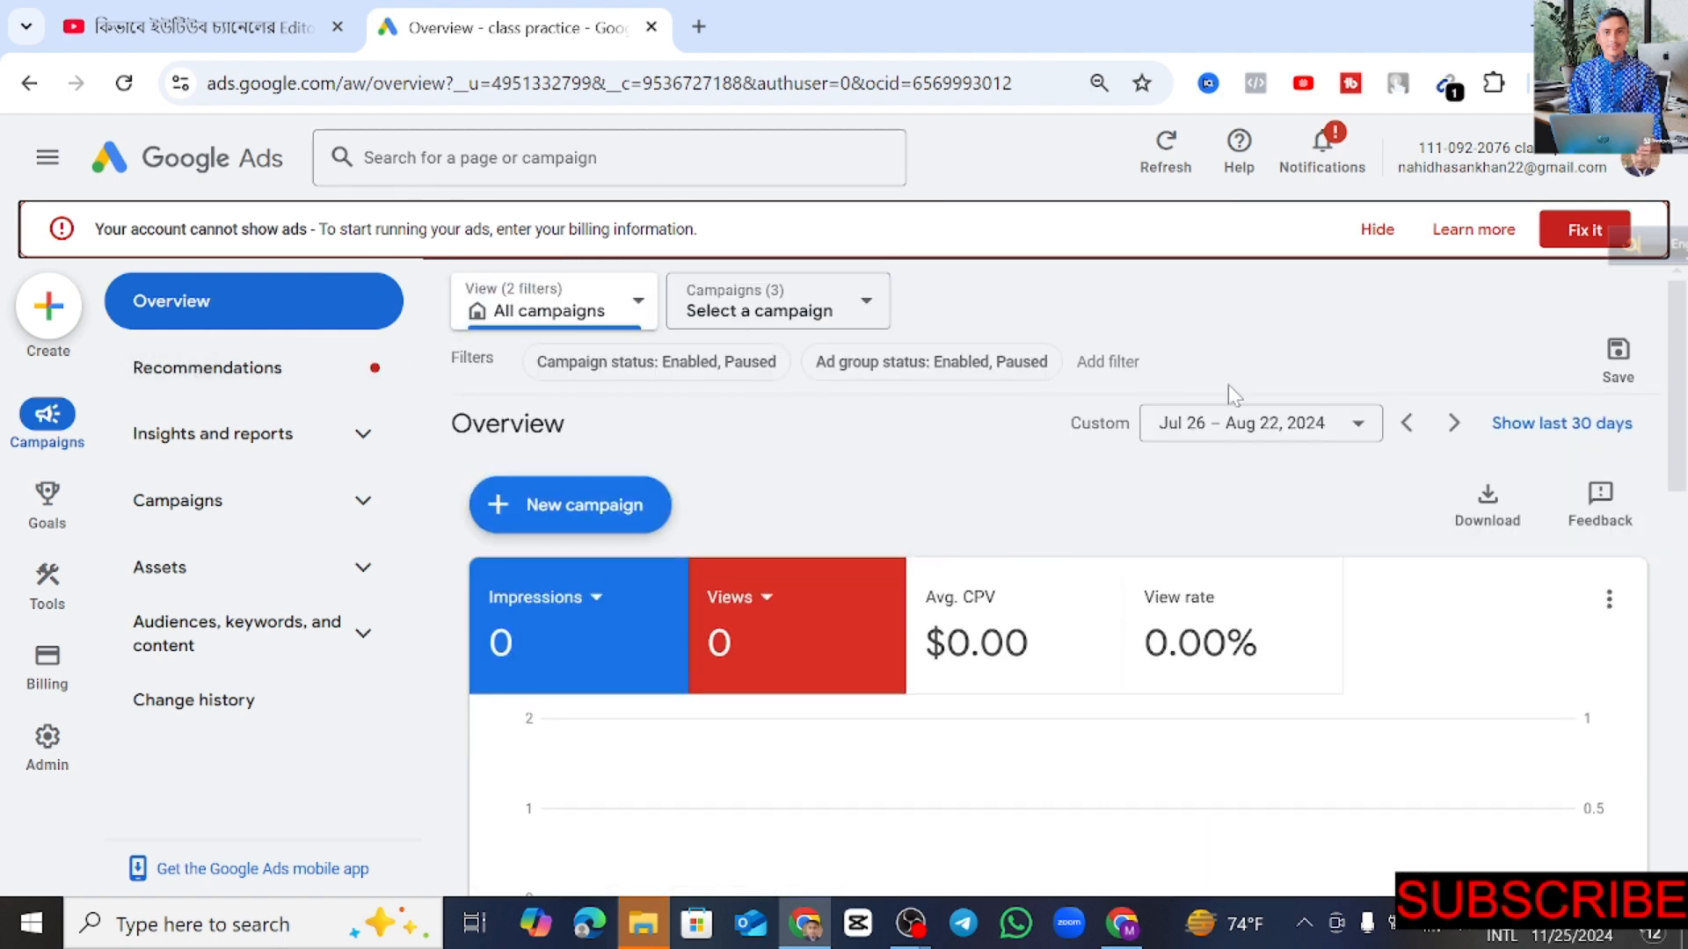
pyautogui.scroll(-3, 1142, 615)
pyautogui.scroll(-5, 1041, 667)
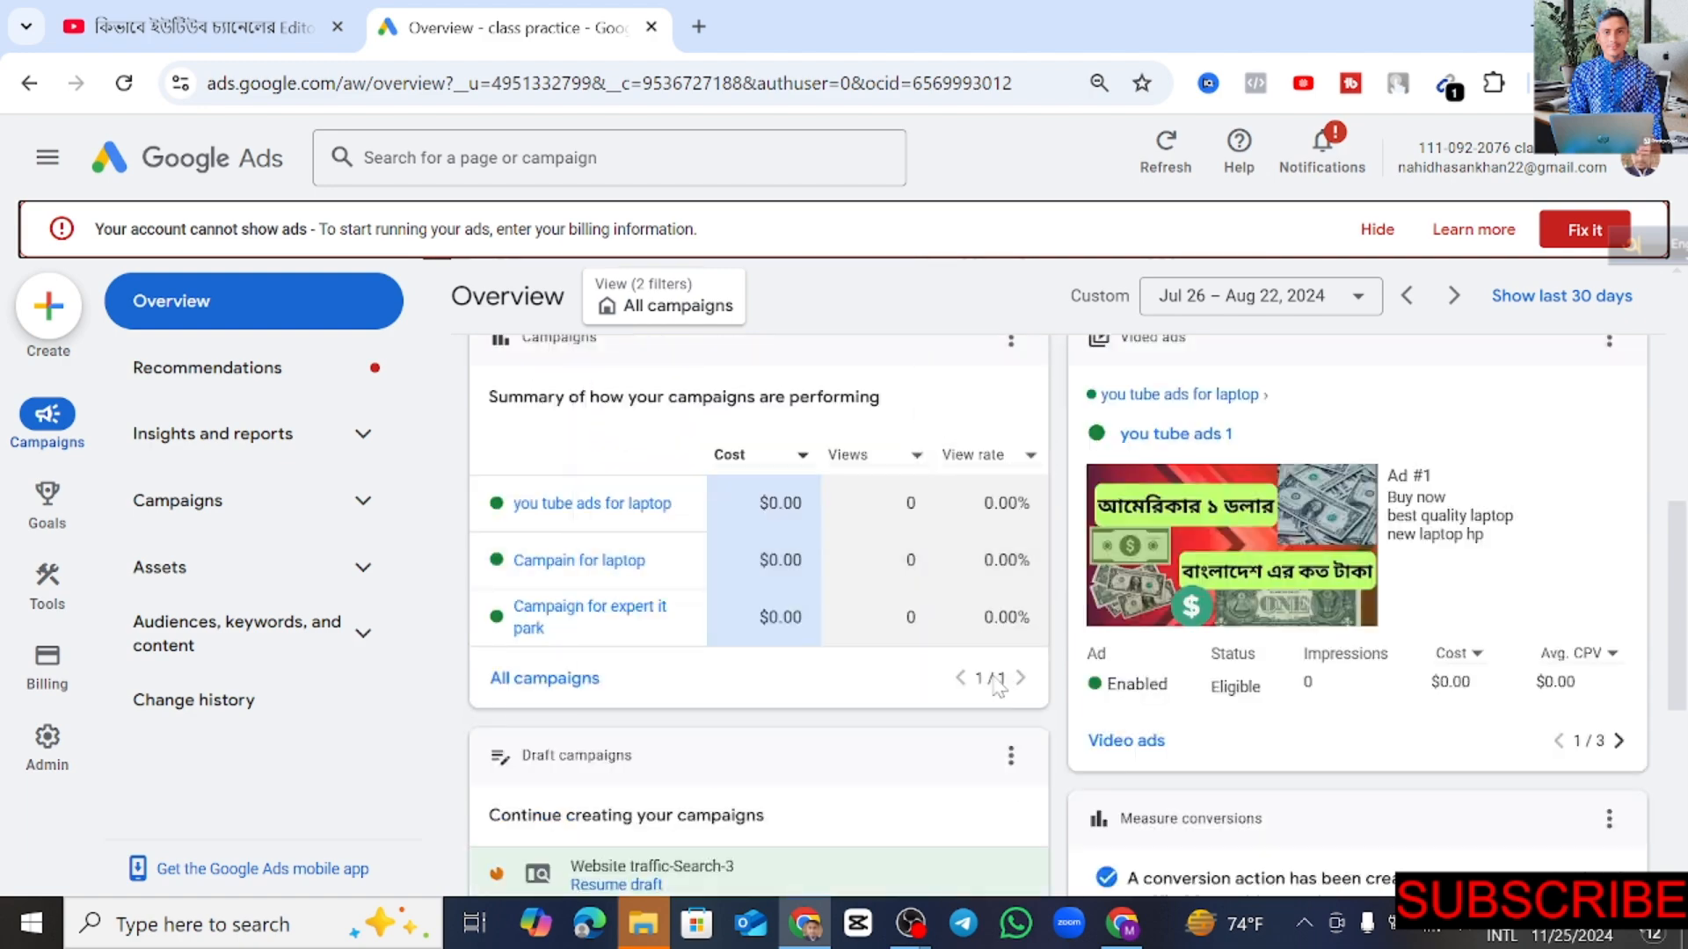
pyautogui.scroll(5, 879, 690)
pyautogui.scroll(-5, 829, 667)
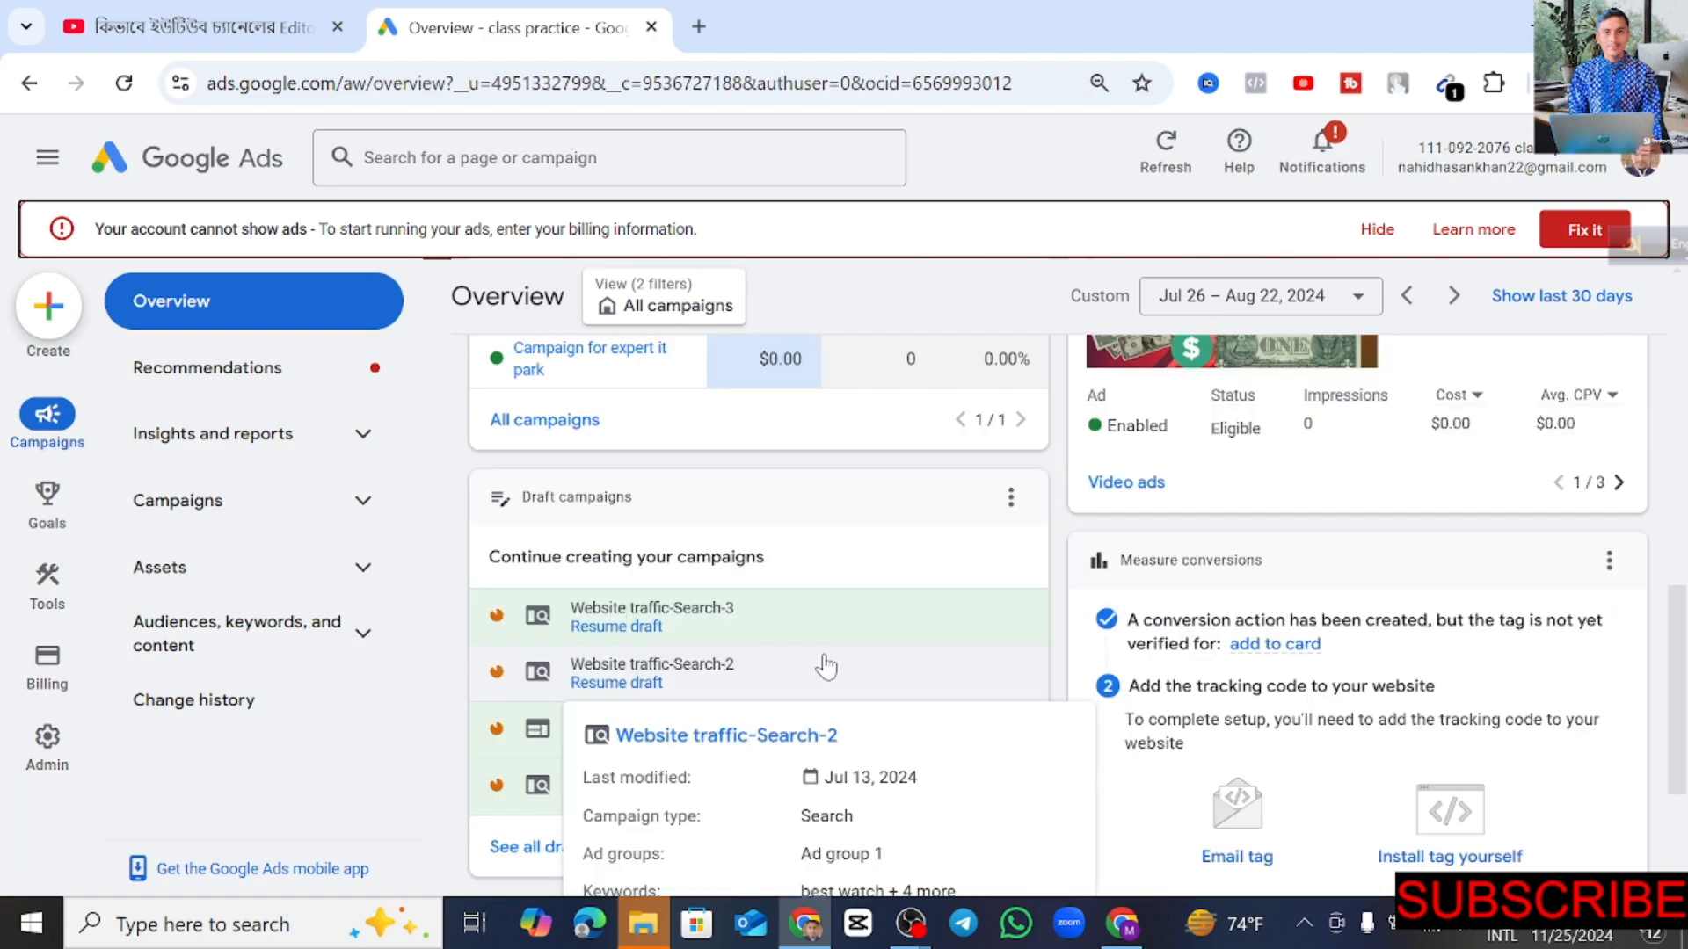
pyautogui.scroll(10, 879, 562)
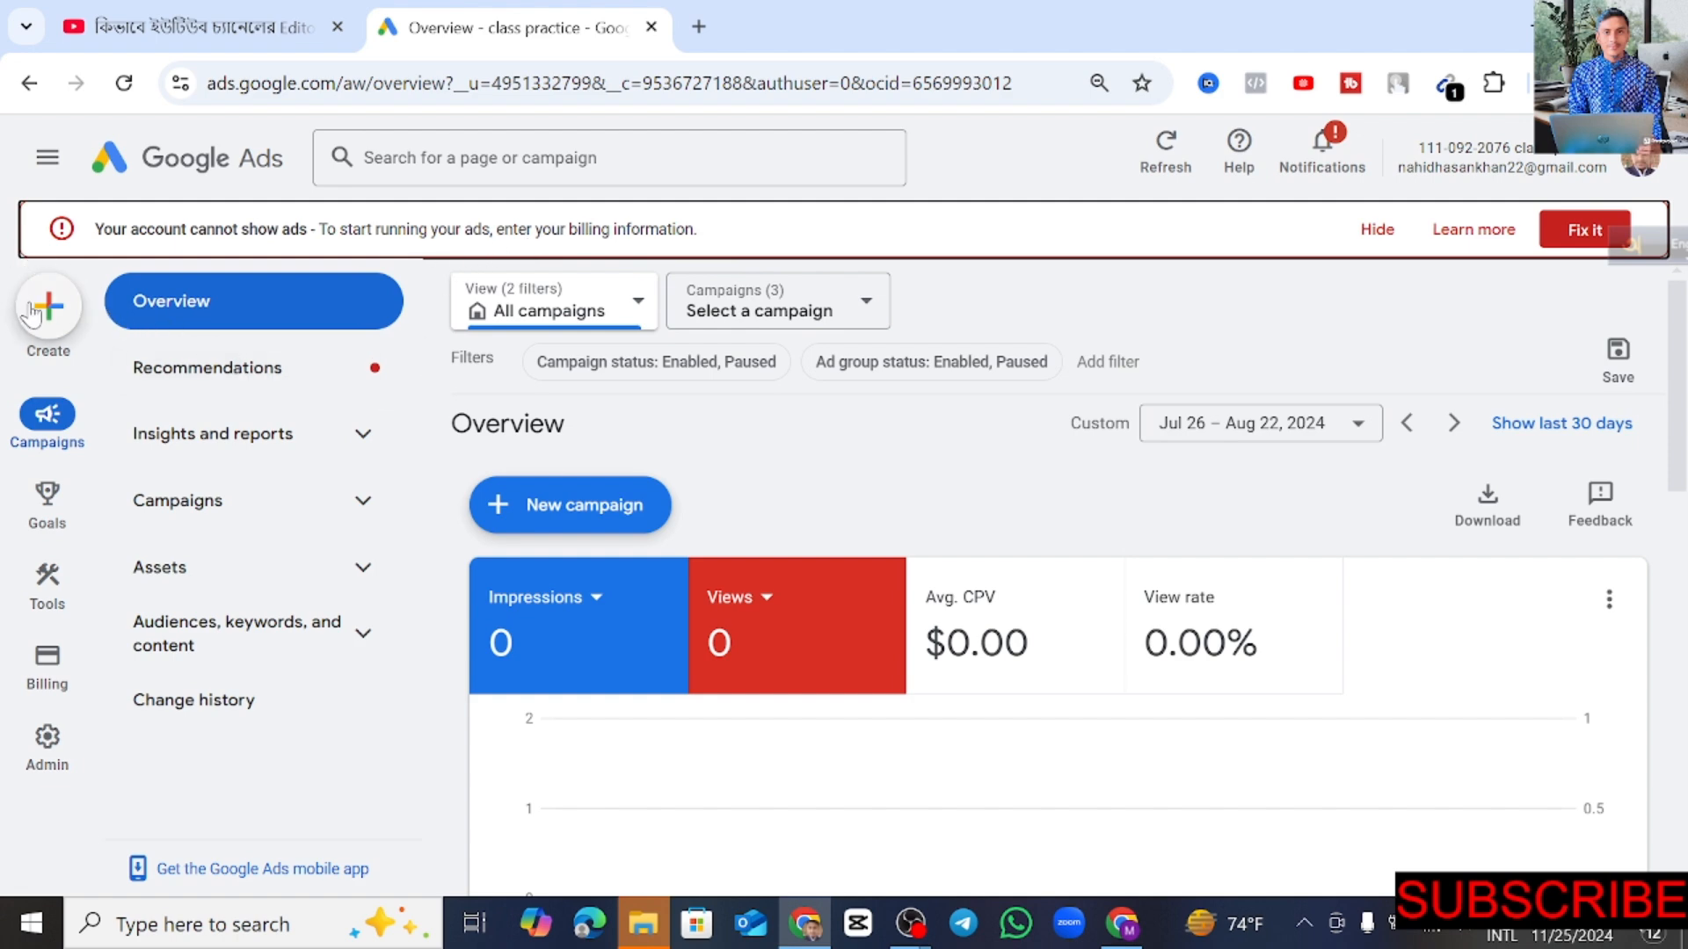
pyautogui.click(1640, 162)
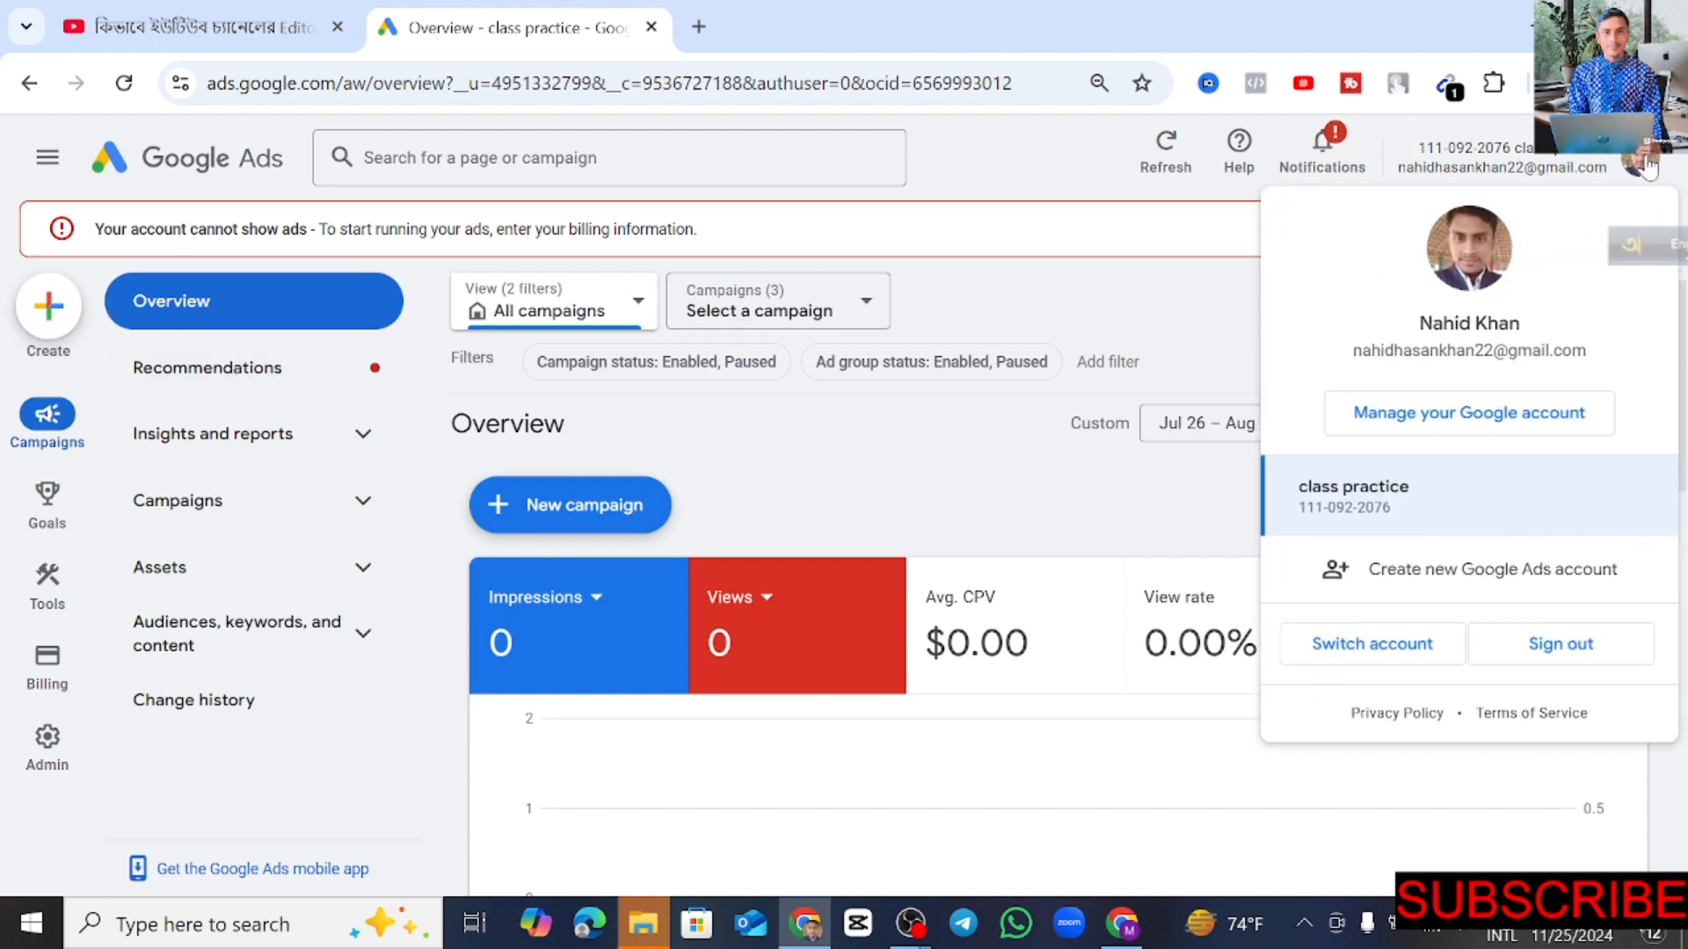
pyautogui.click(1178, 332)
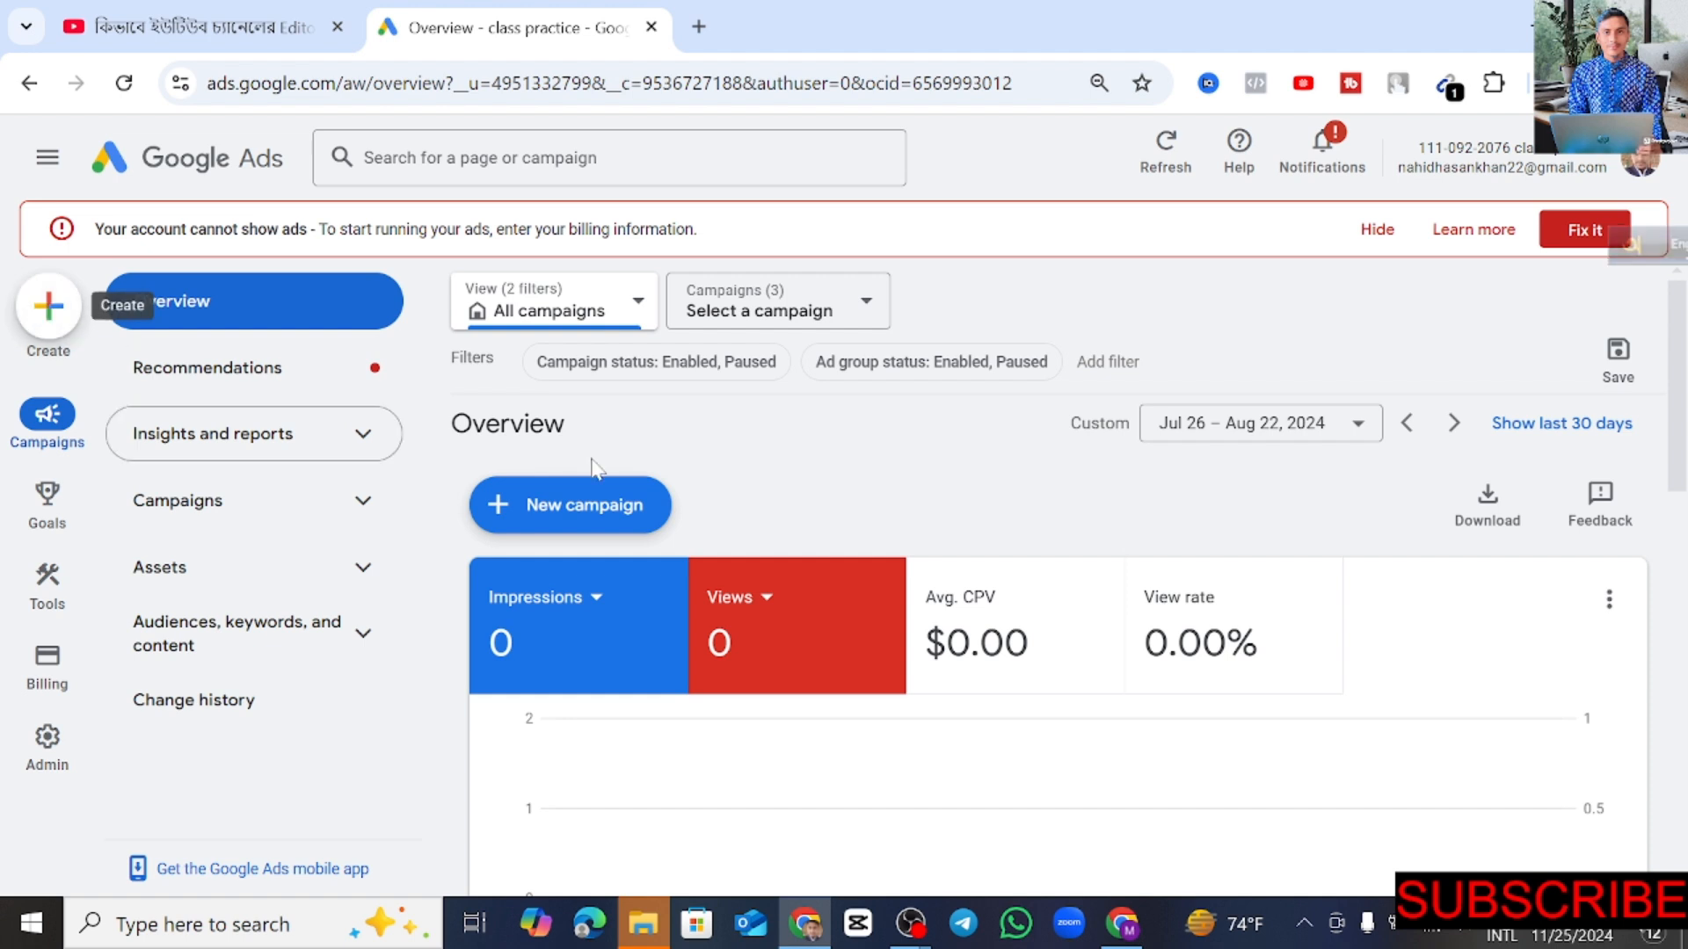
# Step: Start a new campaign with the Awareness and consideration objective
pyautogui.click(576, 508)
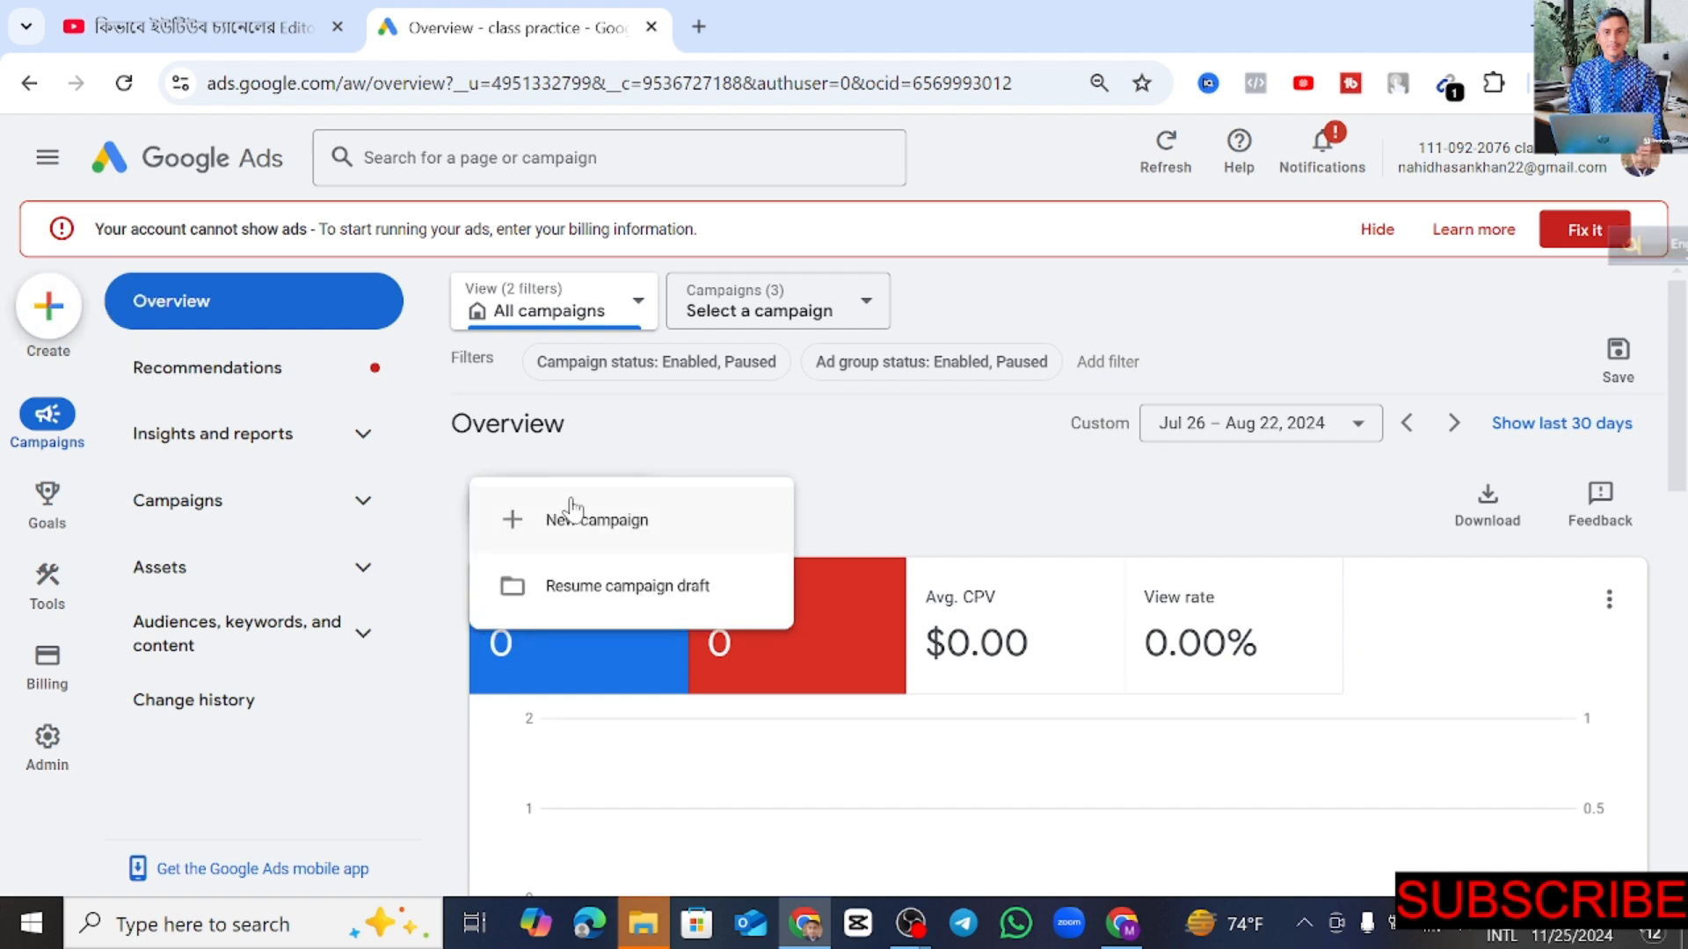
pyautogui.click(568, 522)
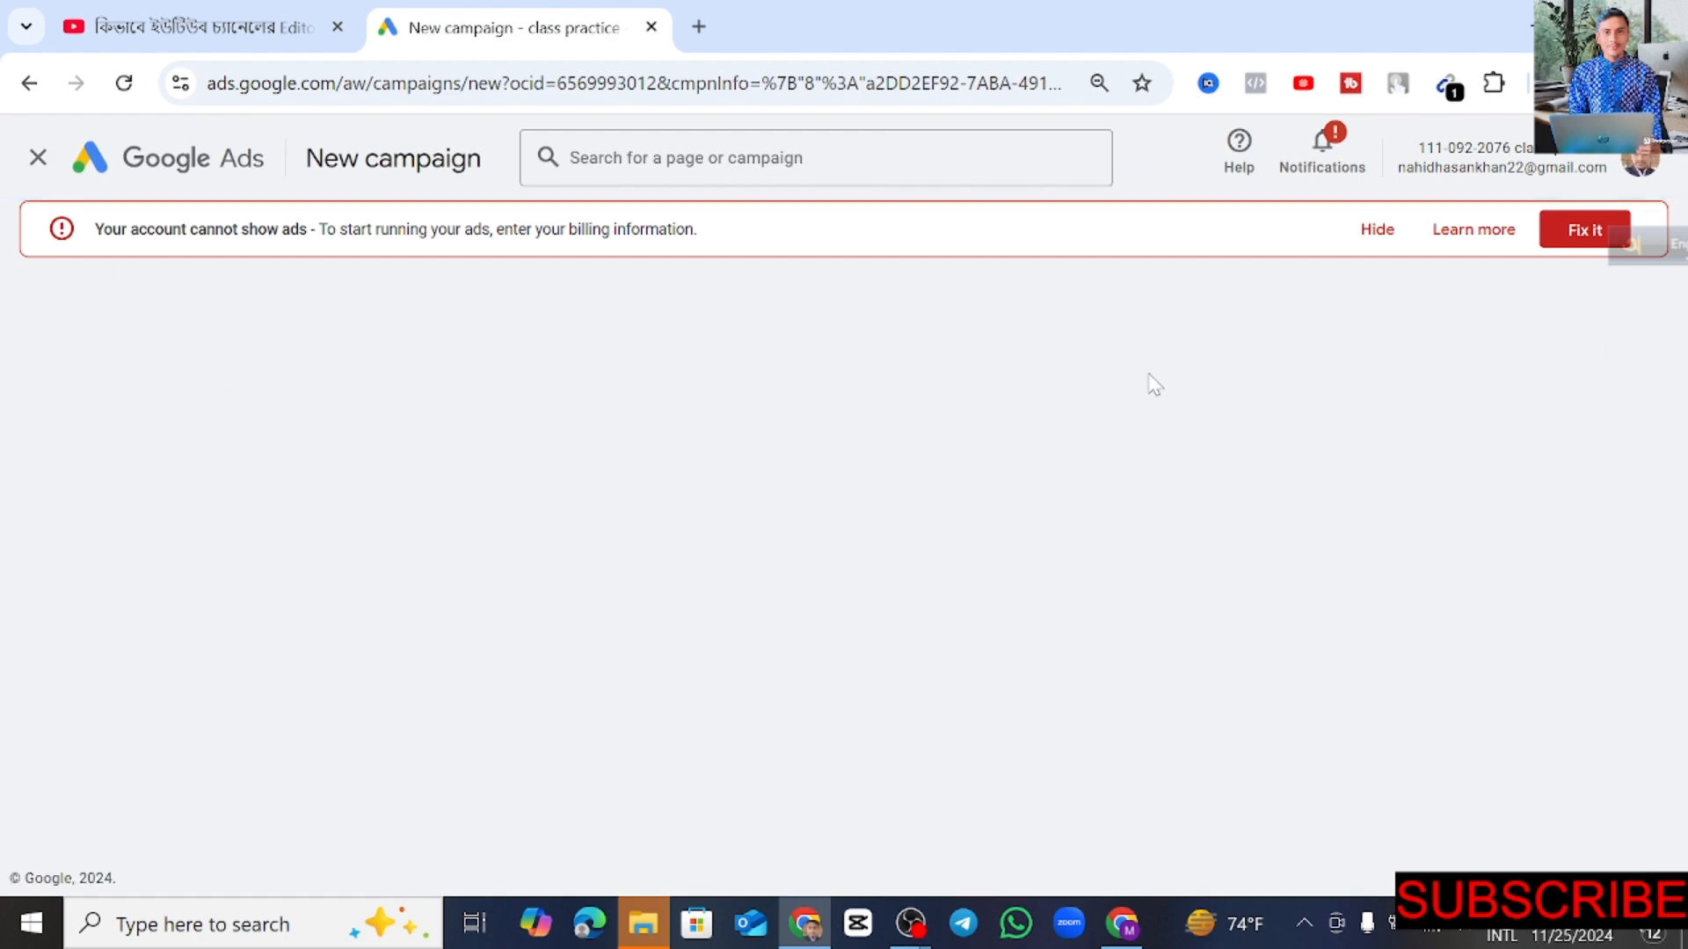
pyautogui.scroll(-3, 1319, 440)
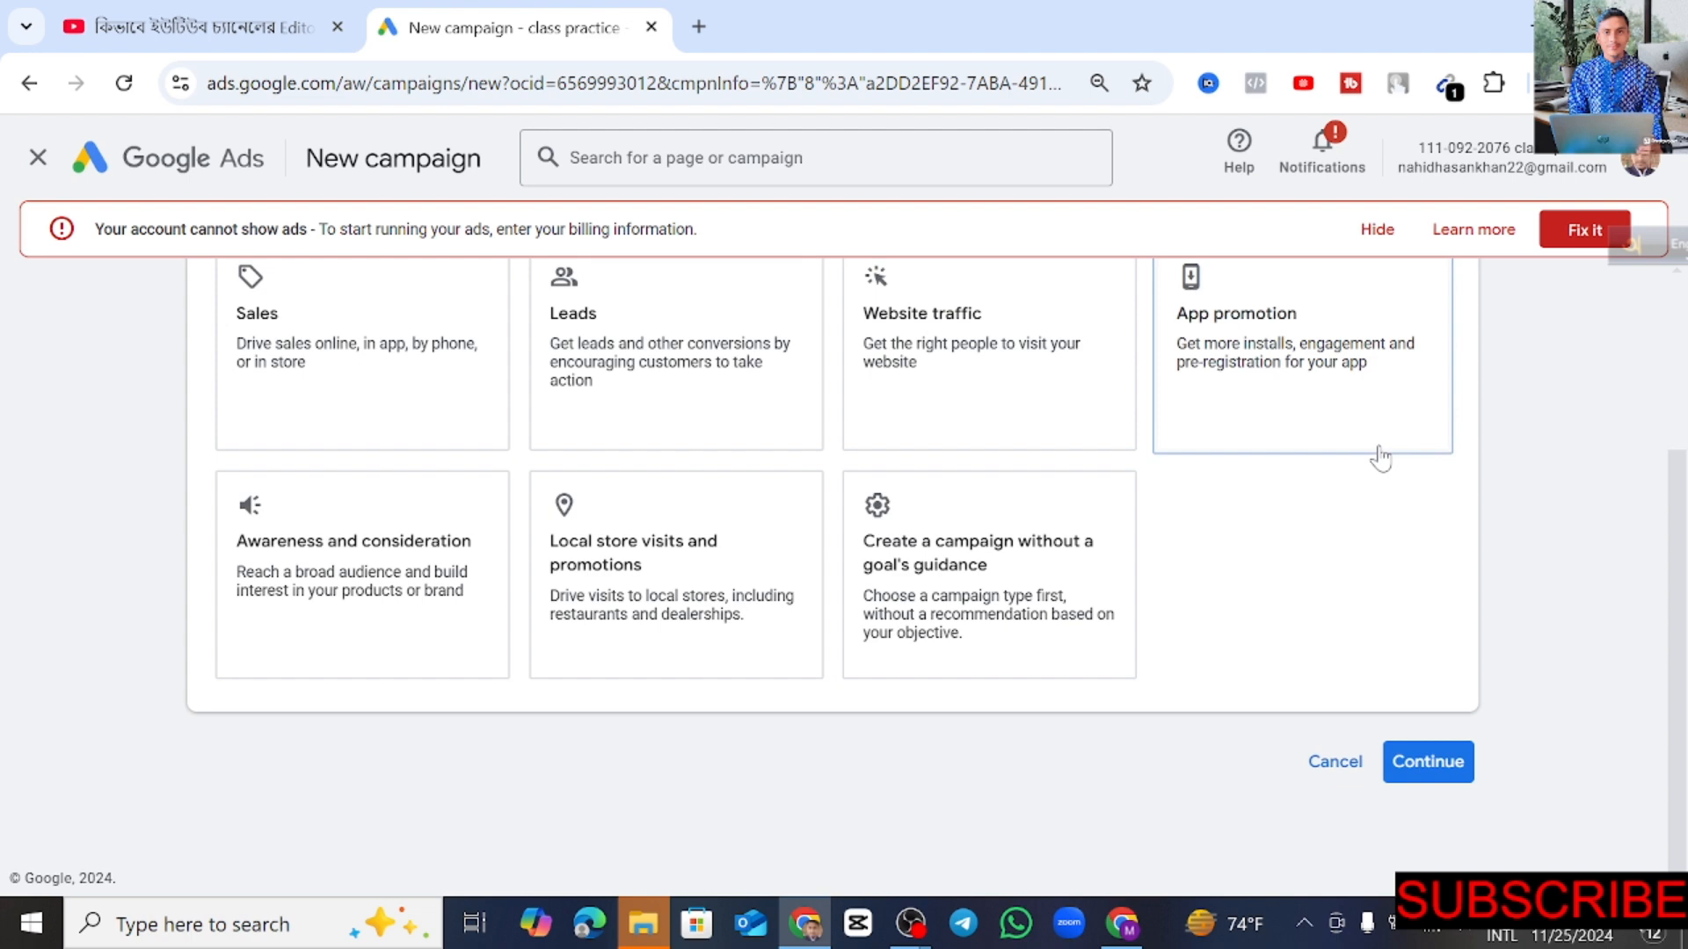
pyautogui.scroll(1, 1257, 470)
pyautogui.click(1251, 471)
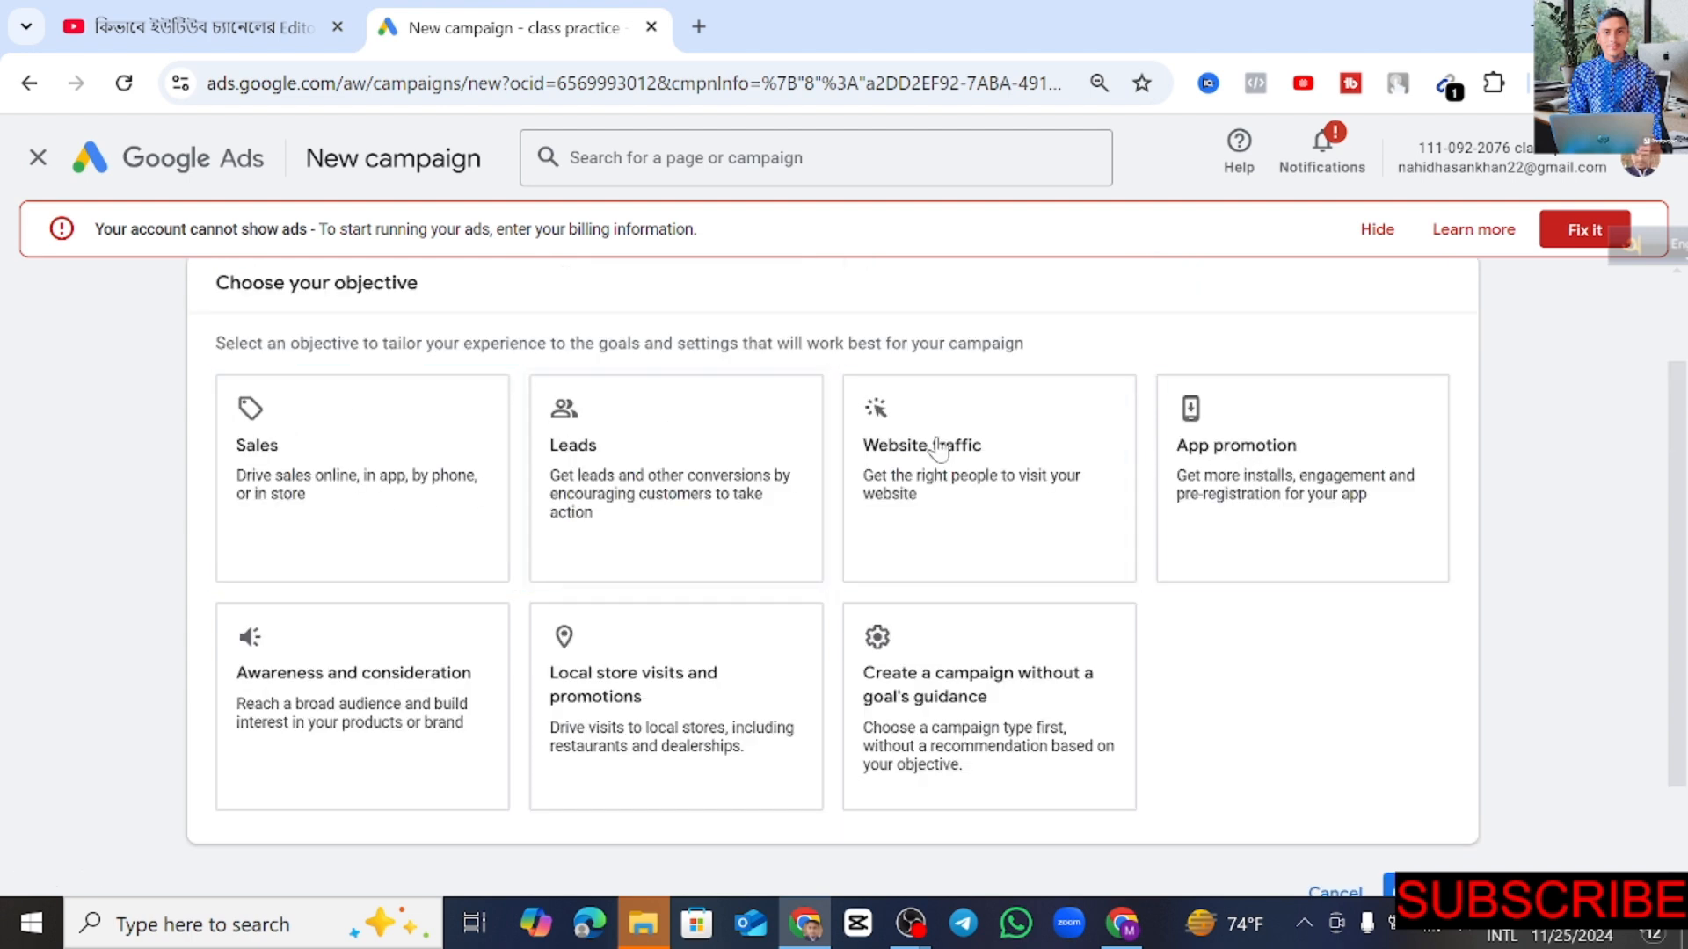
pyautogui.click(899, 465)
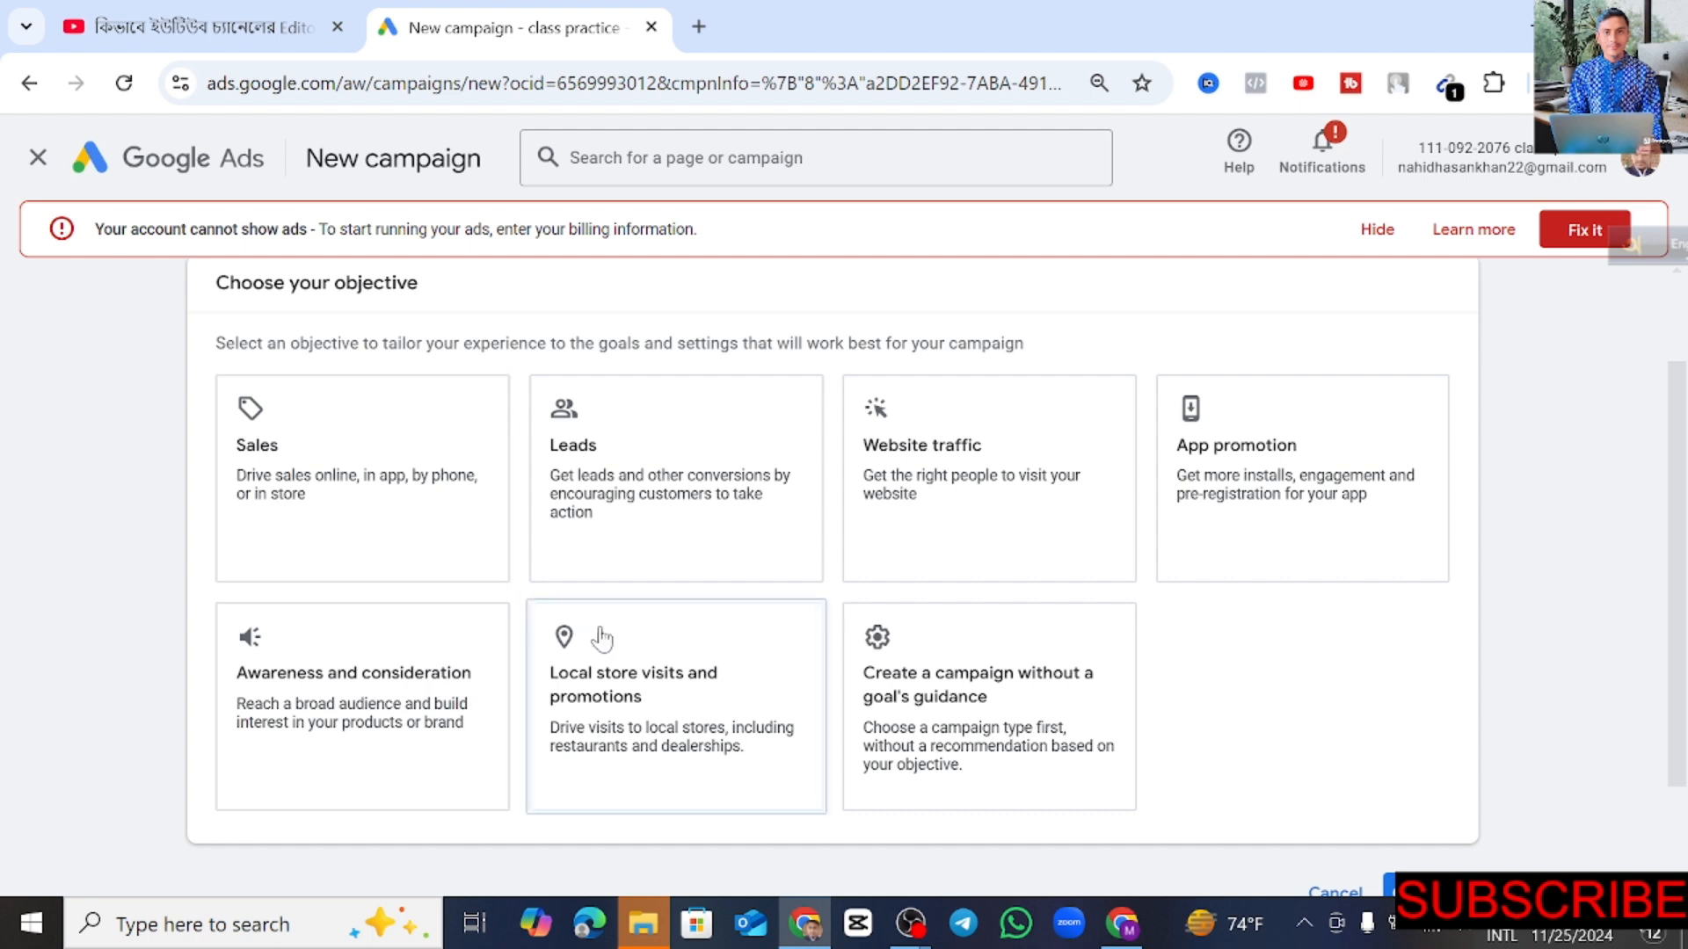
pyautogui.scroll(-2, 795, 645)
pyautogui.scroll(2, 1205, 641)
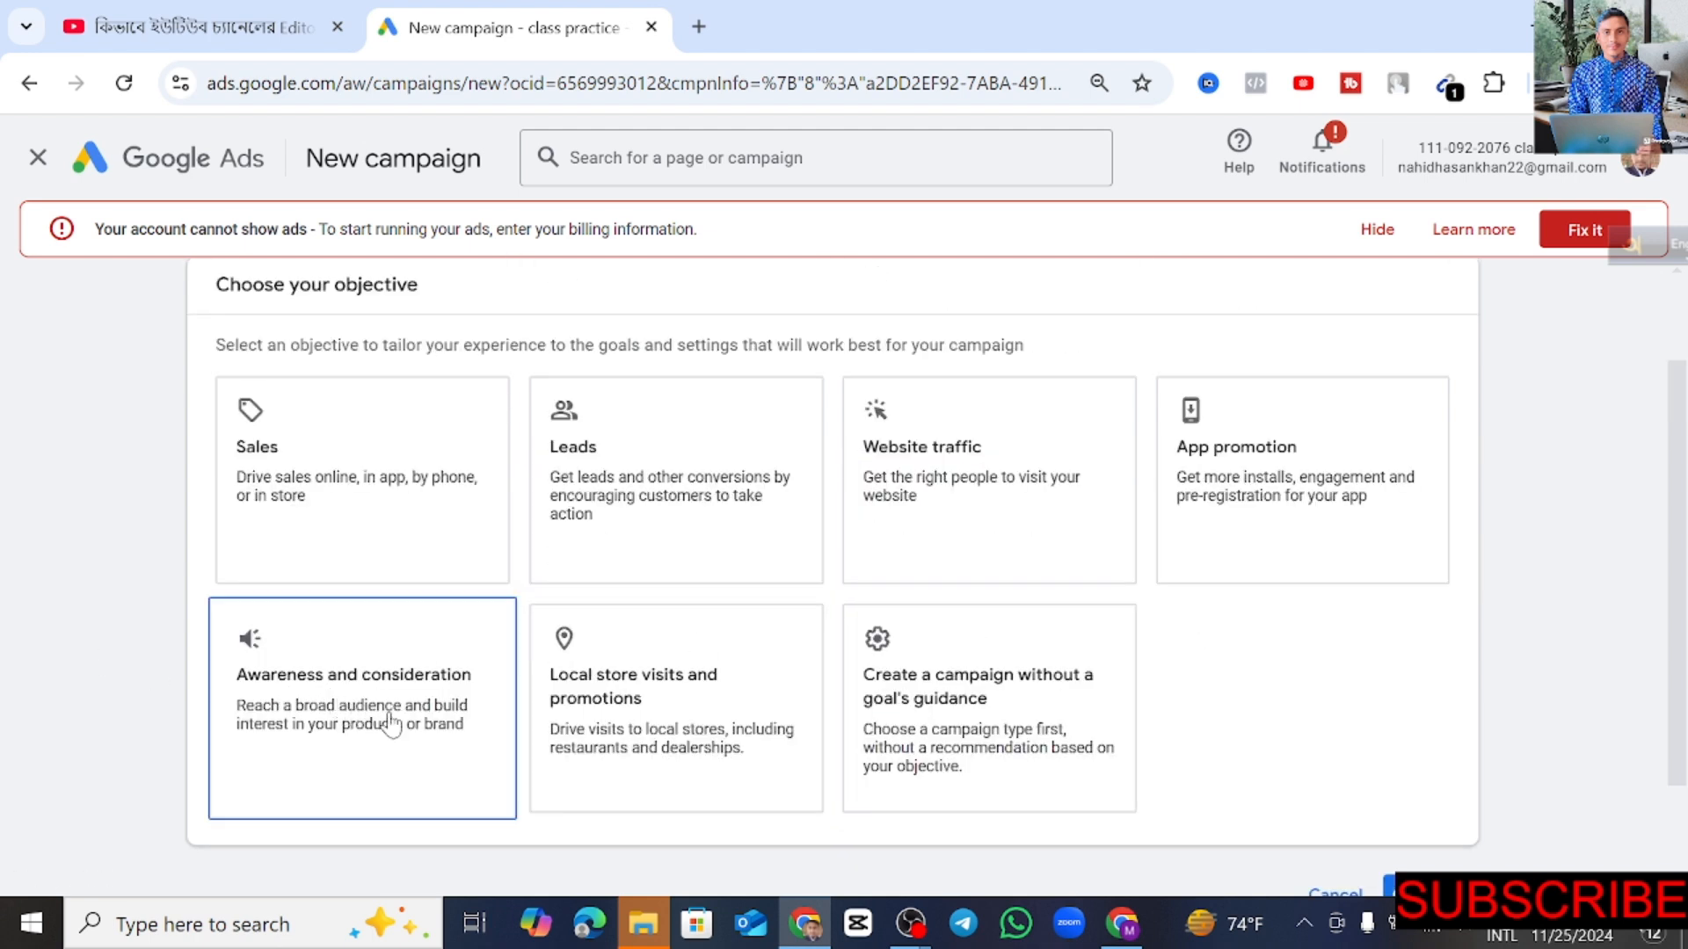
pyautogui.click(326, 703)
# Step: Choose the Video campaign type with the Video views subtype and continue to the campaign settings
pyautogui.scroll(-2, 336, 697)
pyautogui.scroll(-4, 709, 640)
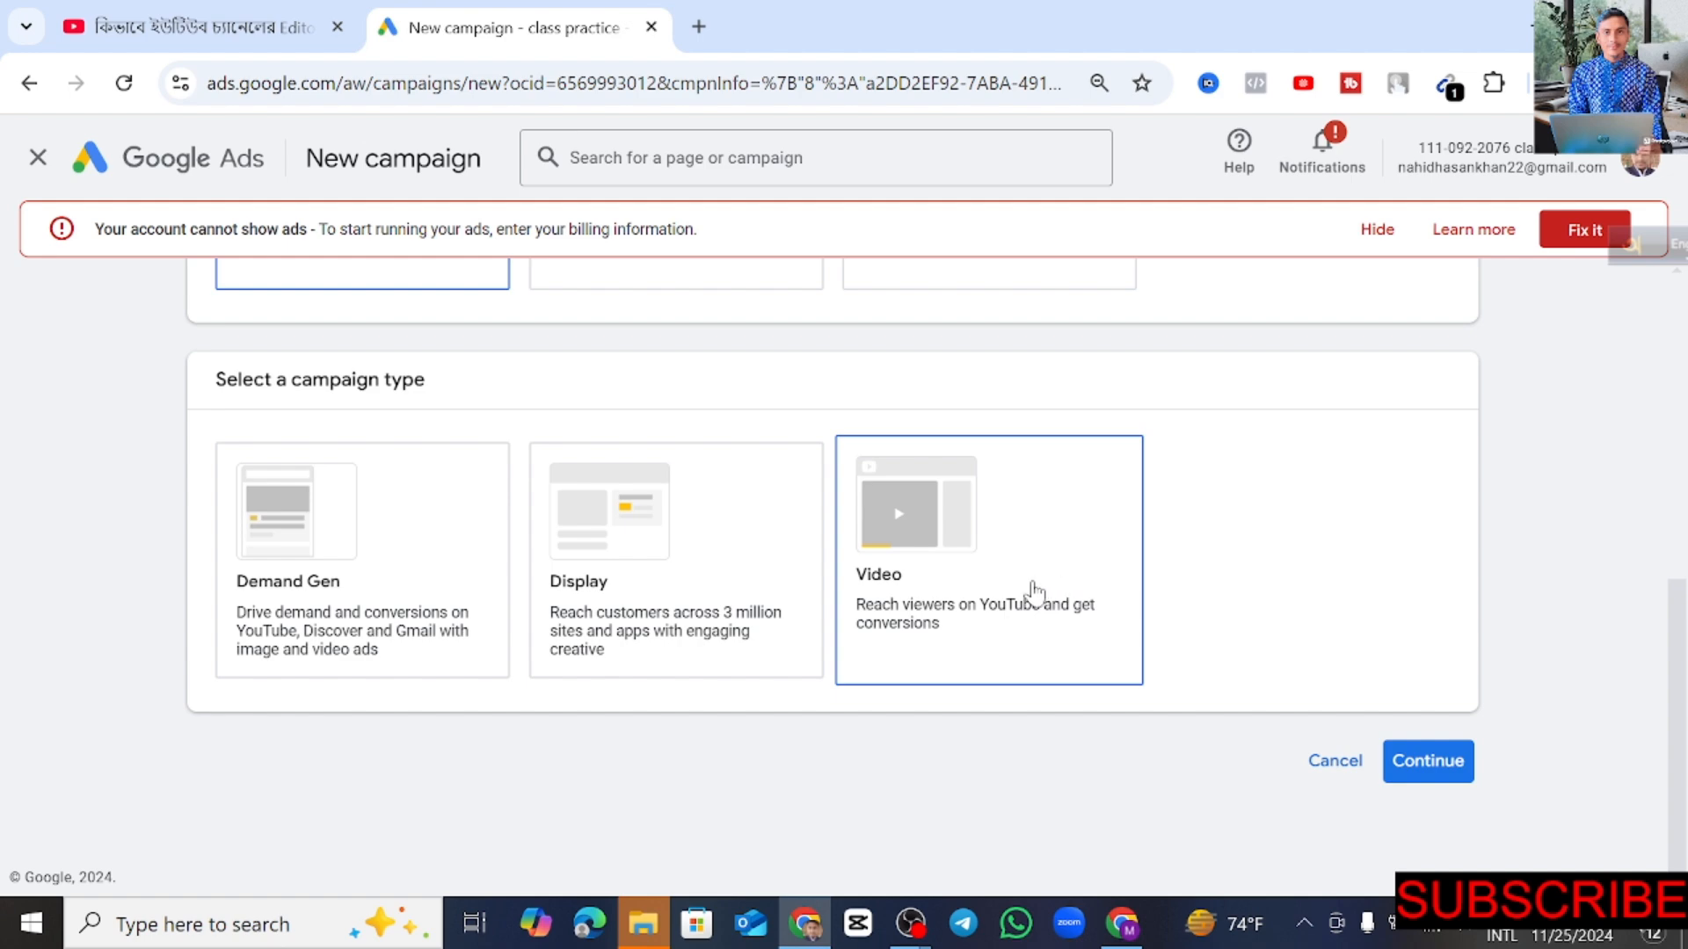
pyautogui.click(1003, 591)
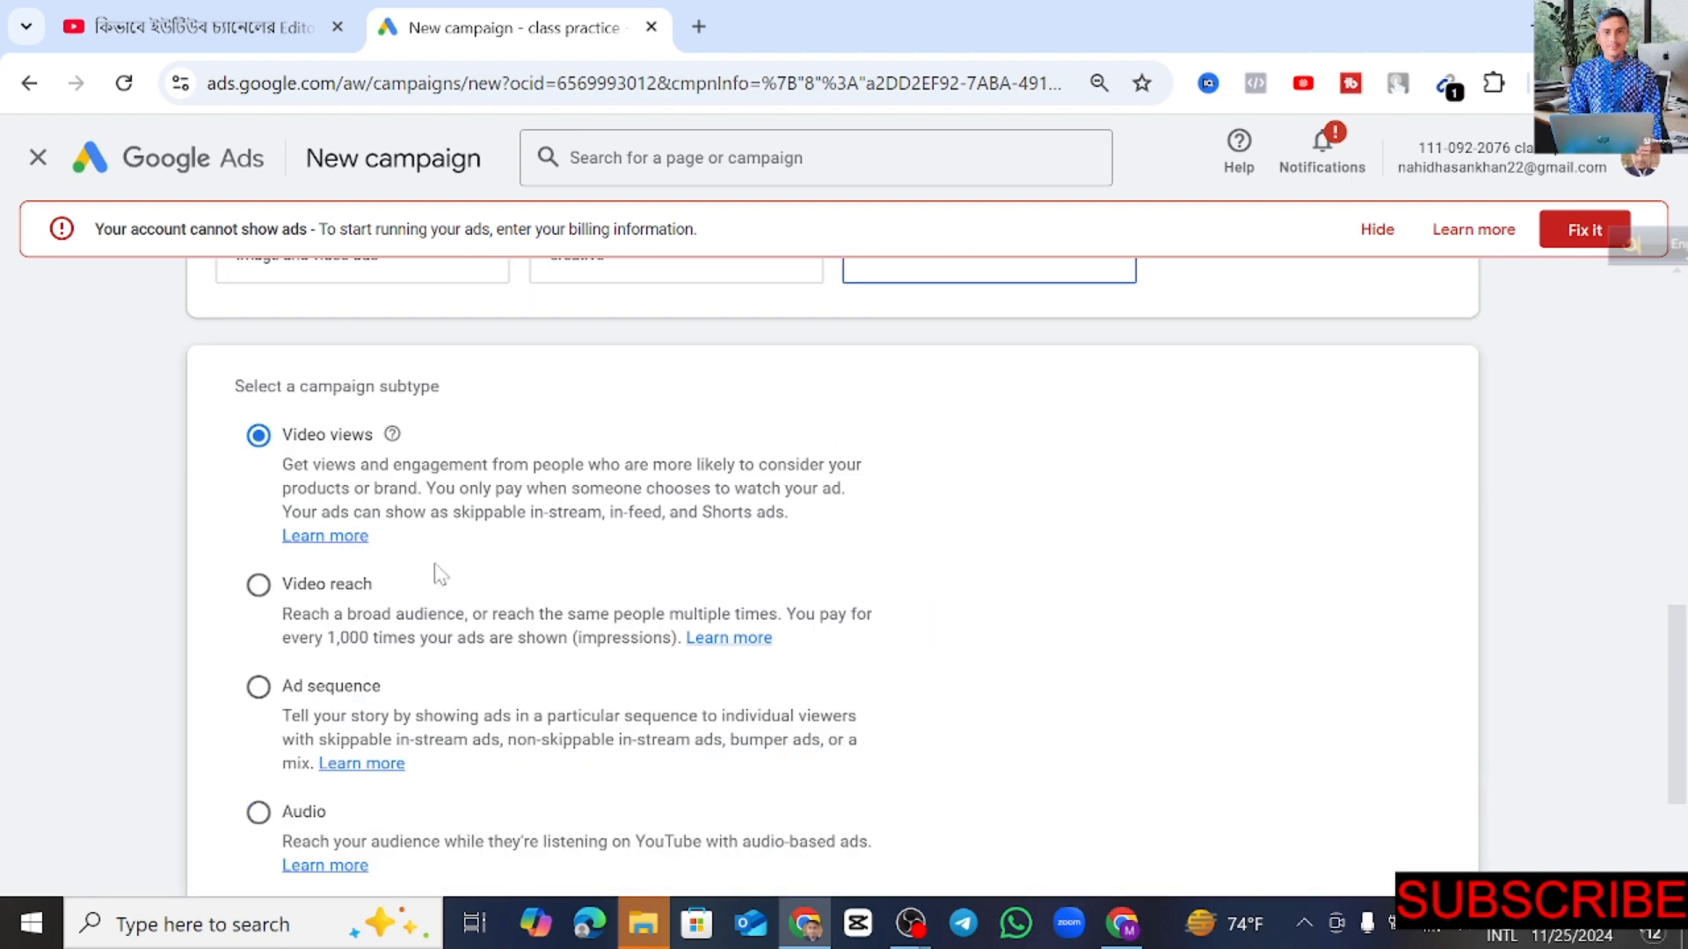
pyautogui.scroll(-2, 515, 560)
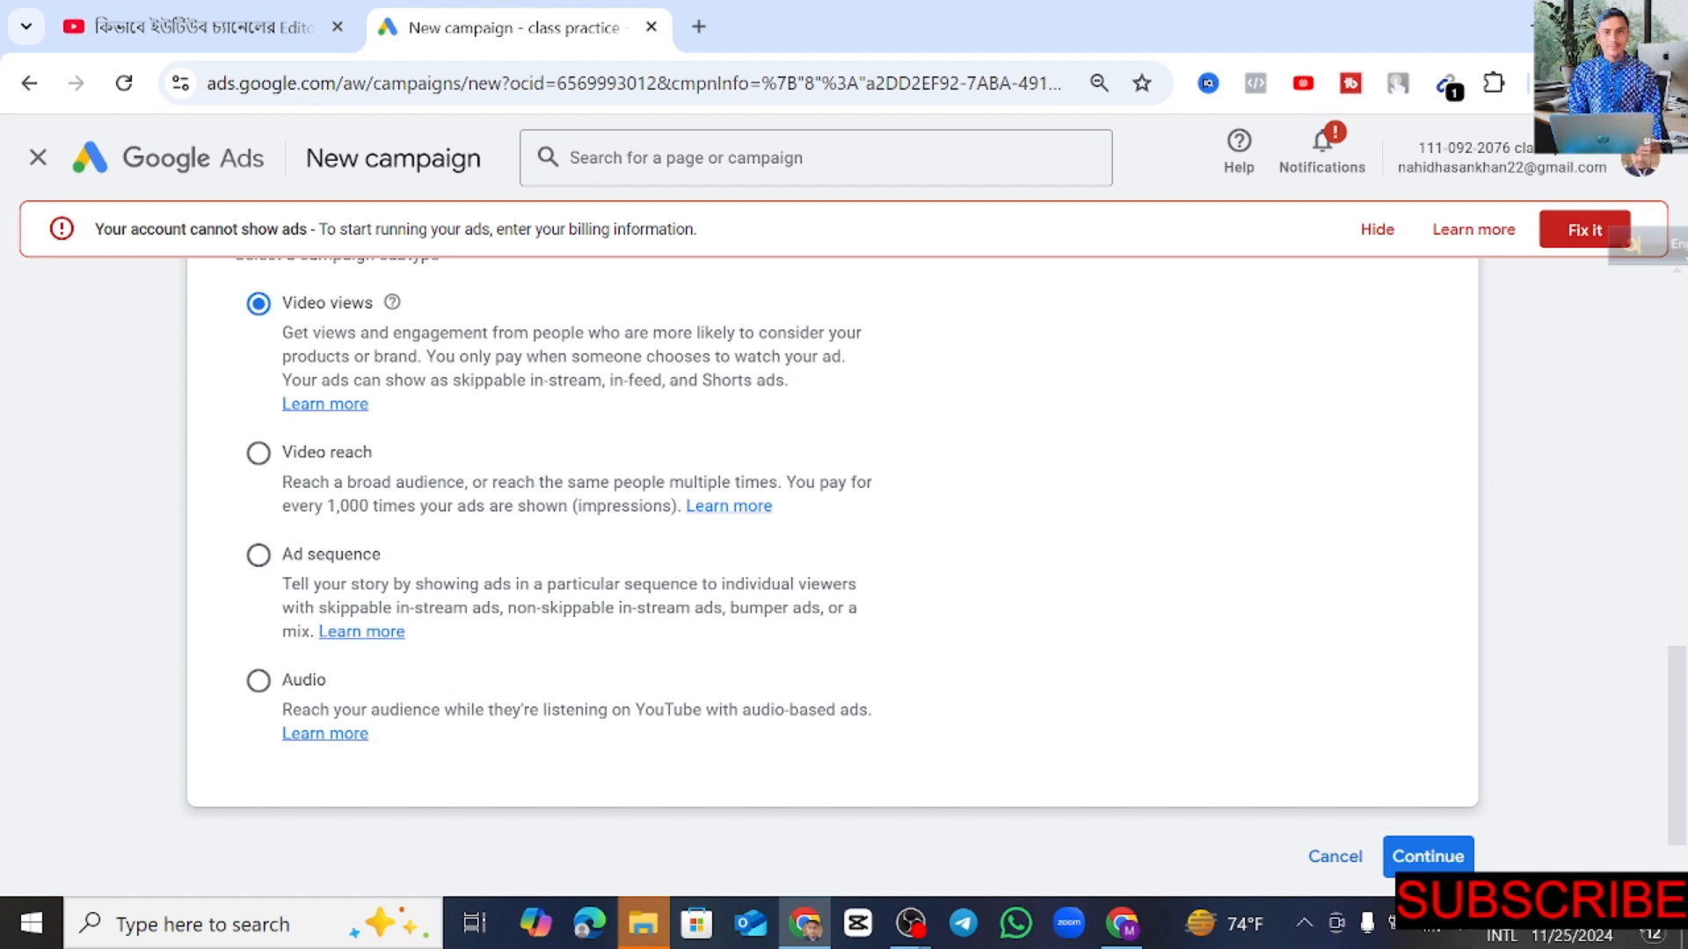
pyautogui.scroll(3, 383, 437)
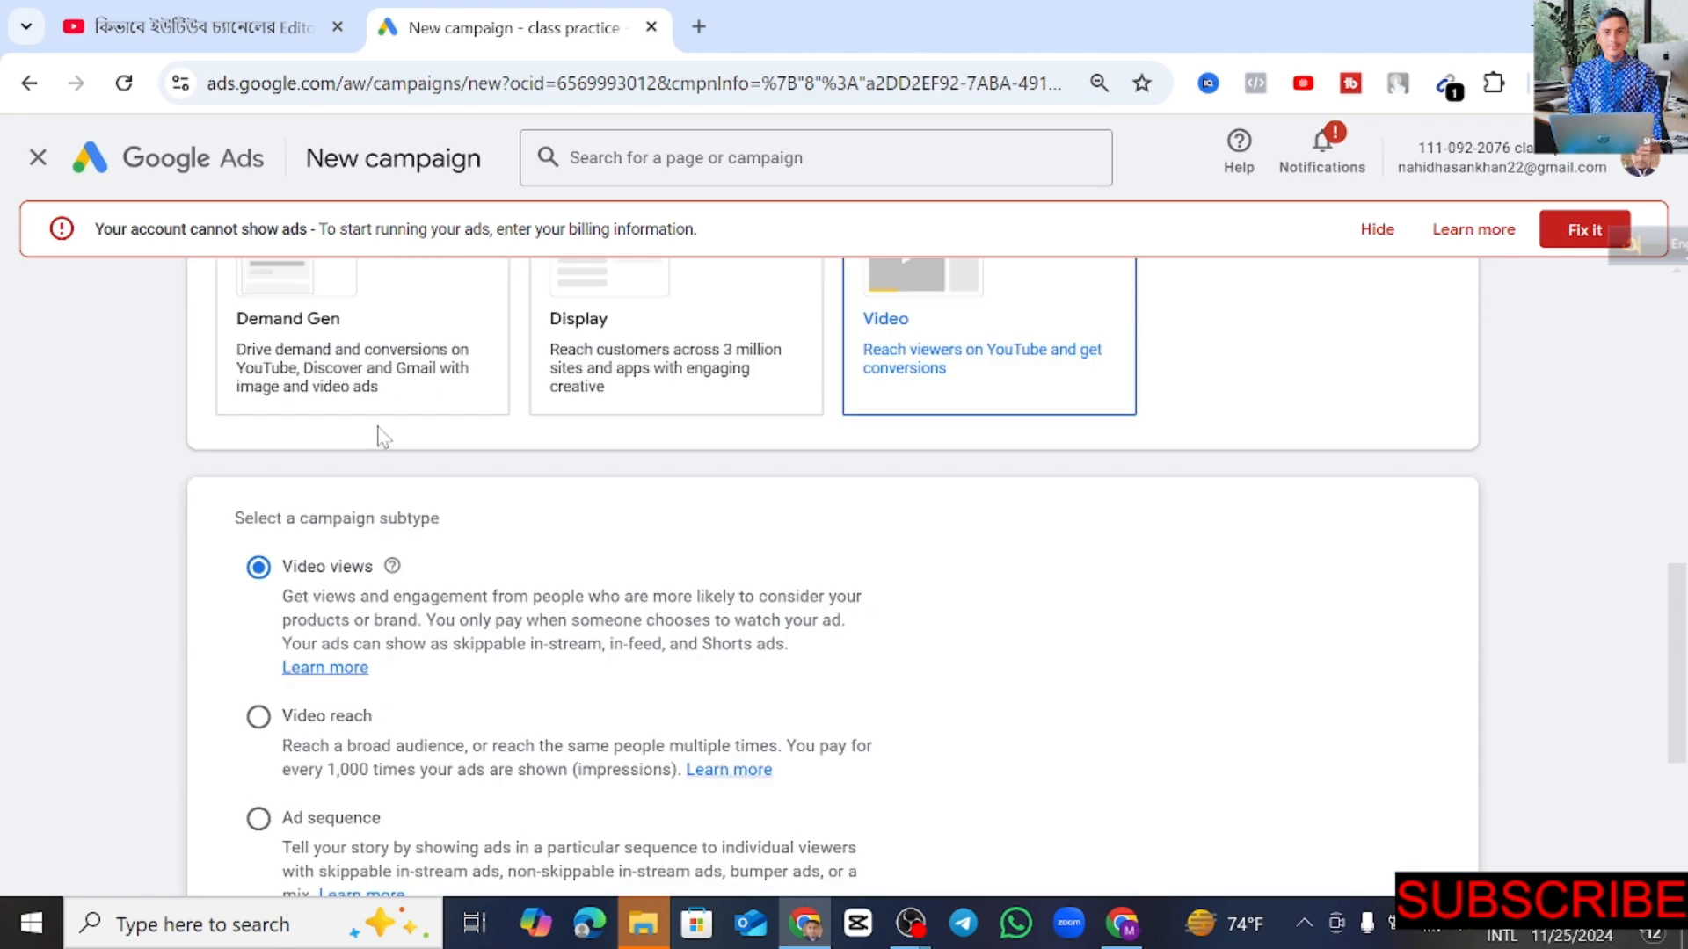
pyautogui.scroll(-2, 1197, 601)
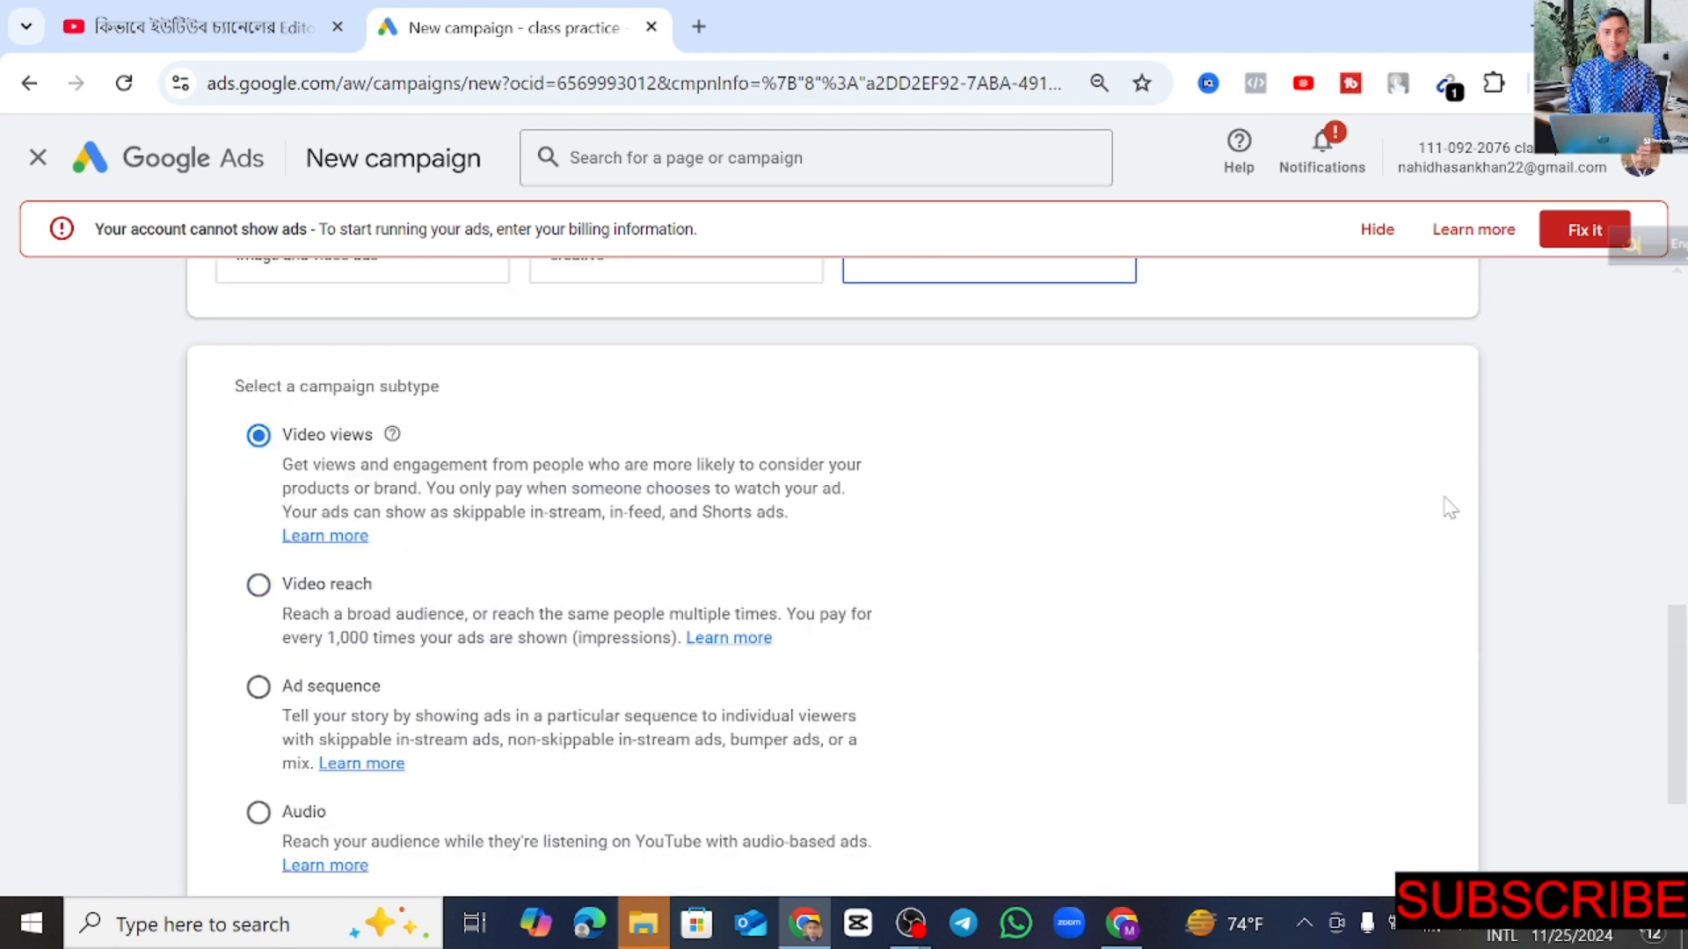
pyautogui.scroll(-2, 1455, 527)
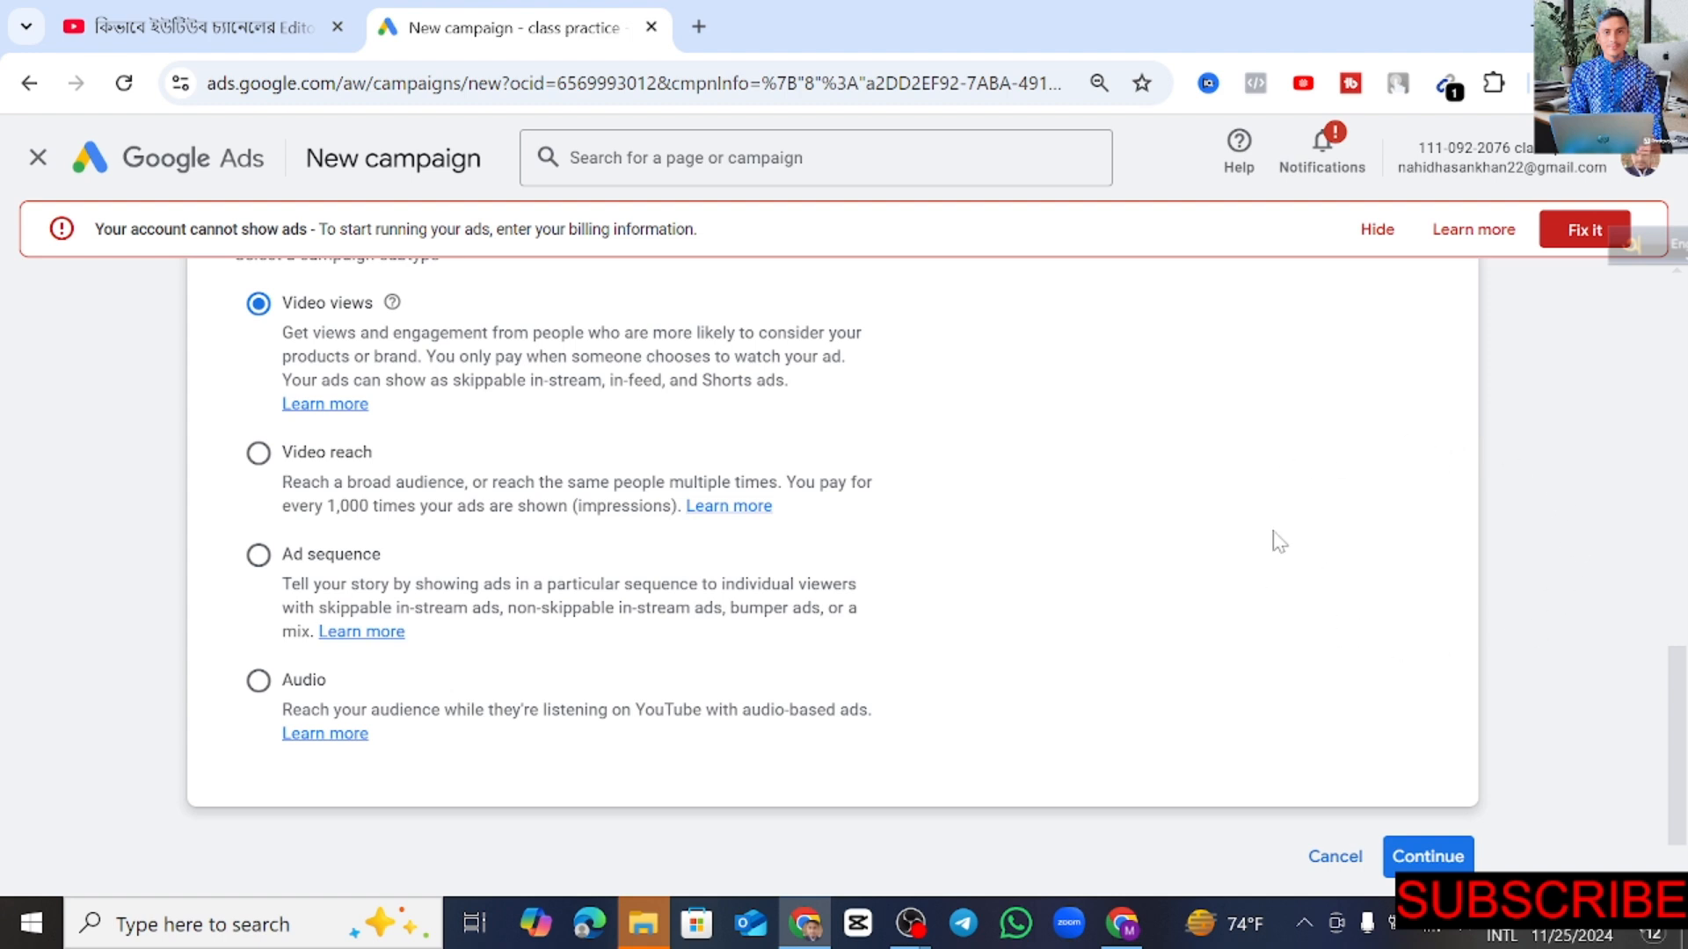
pyautogui.scroll(-1, 1389, 720)
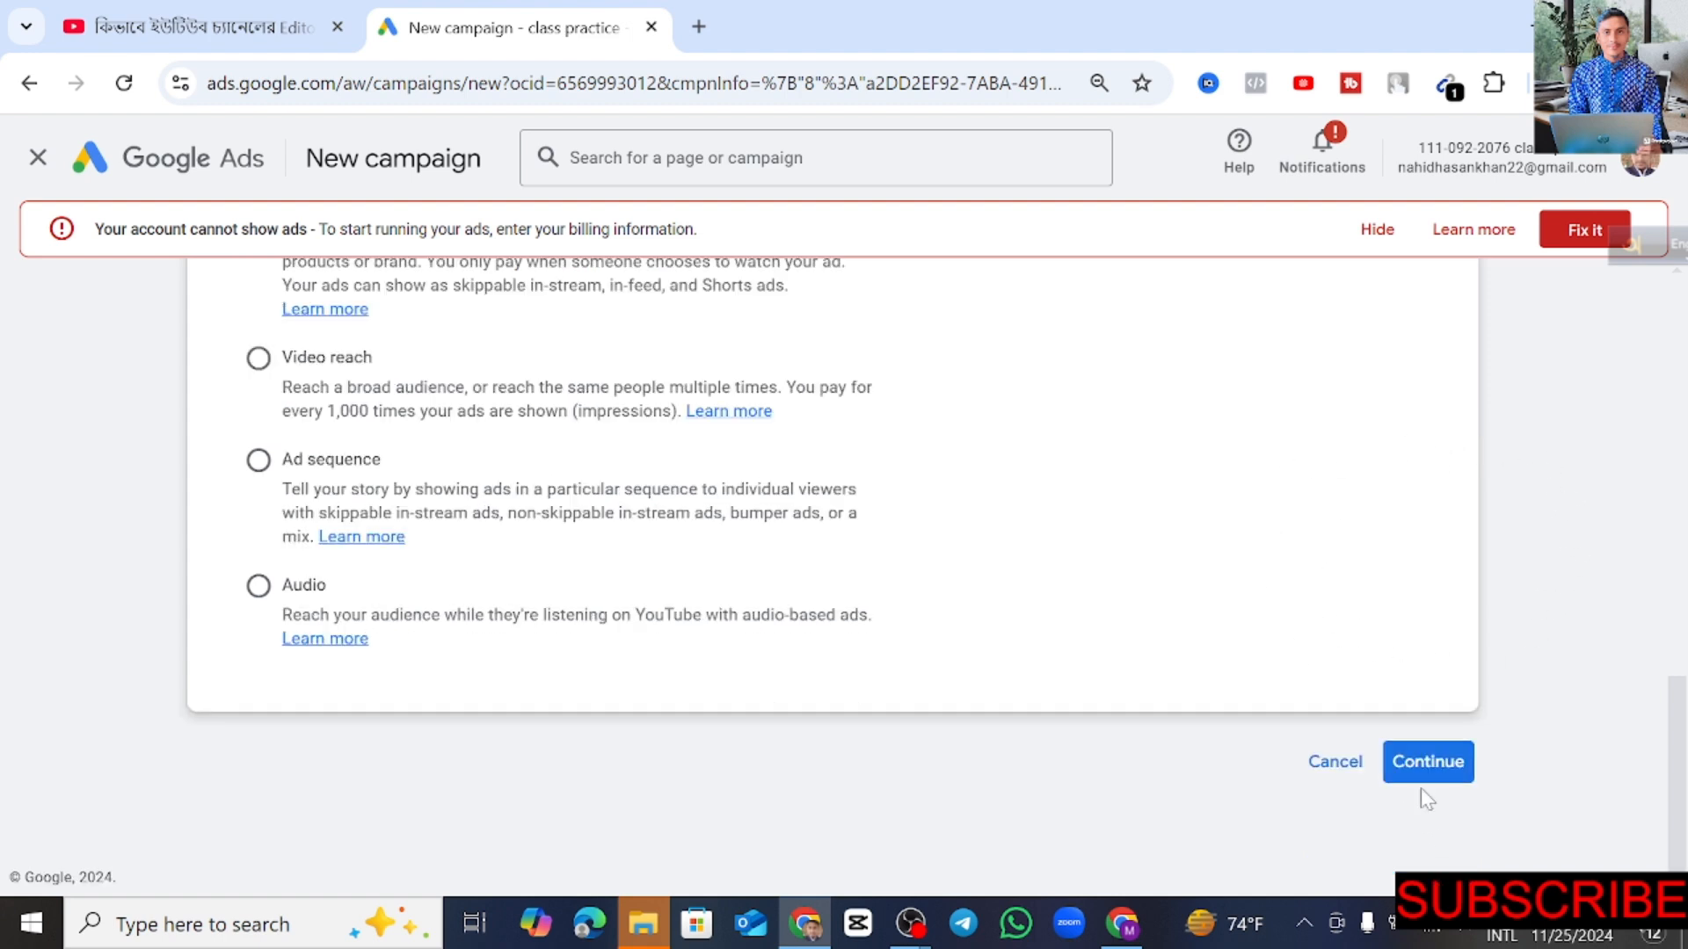
pyautogui.click(1426, 763)
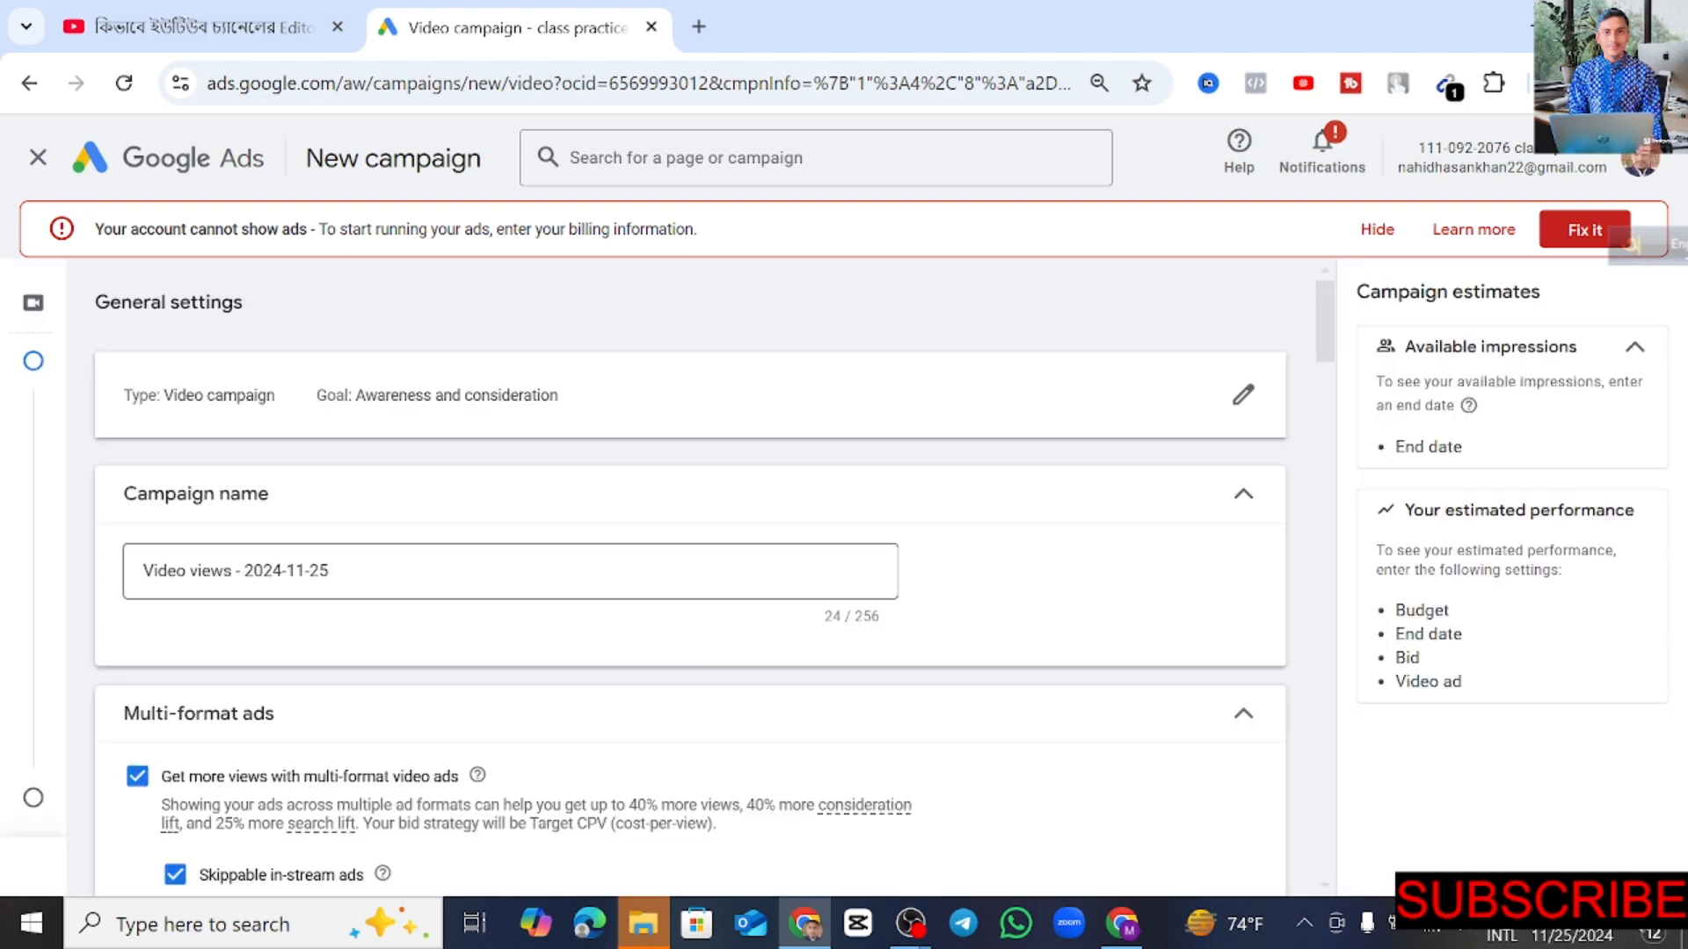
# Step: Replace the default campaign name with the owner's first name followed by "freelance"
pyautogui.click(355, 589)
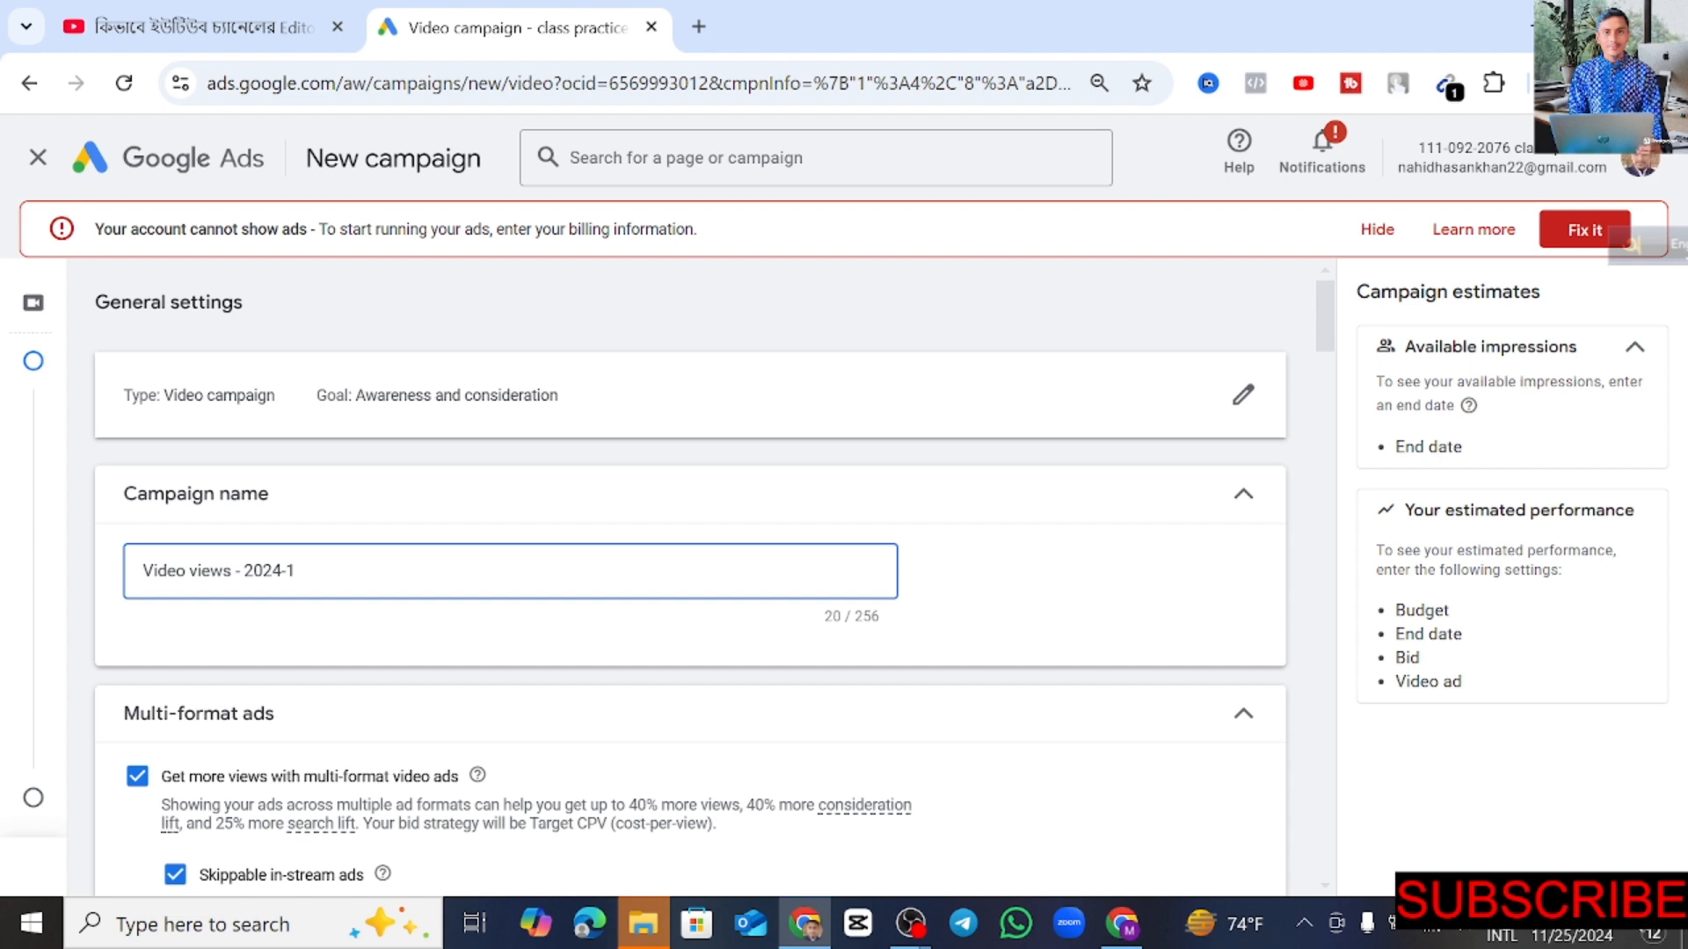
pyautogui.press('BackSpace')
pyautogui.press('BackSpace')
pyautogui.press('BackSpace')
pyautogui.press('BackSpace')
pyautogui.press('BackSpace')
pyautogui.press('BackSpace')
pyautogui.press('BackSpace')
pyautogui.press('BackSpace')
pyautogui.press('BackSpace')
pyautogui.press('BackSpace')
pyautogui.press('BackSpace')
pyautogui.press('BackSpace')
pyautogui.press('BackSpace')
pyautogui.press('BackSpace')
pyautogui.press('BackSpace')
pyautogui.press('BackSpace')
pyautogui.press('BackSpace')
pyautogui.press('BackSpace')
pyautogui.press('BackSpace')
pyautogui.press('BackSpace')
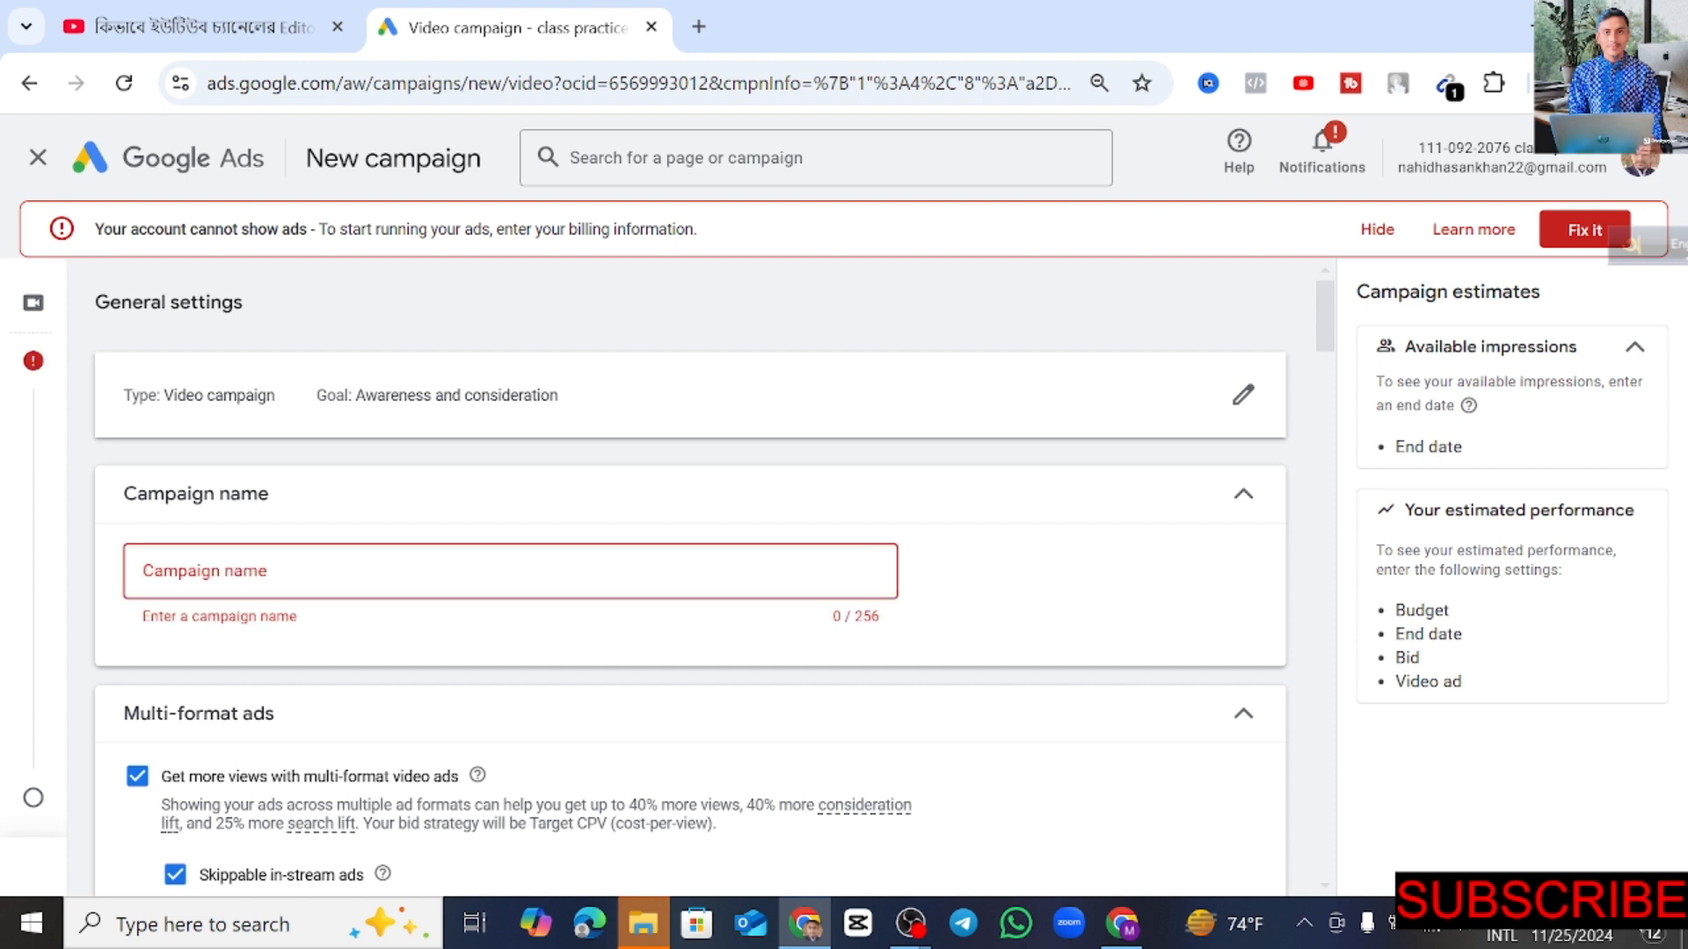
pyautogui.write('Nahid freelance')
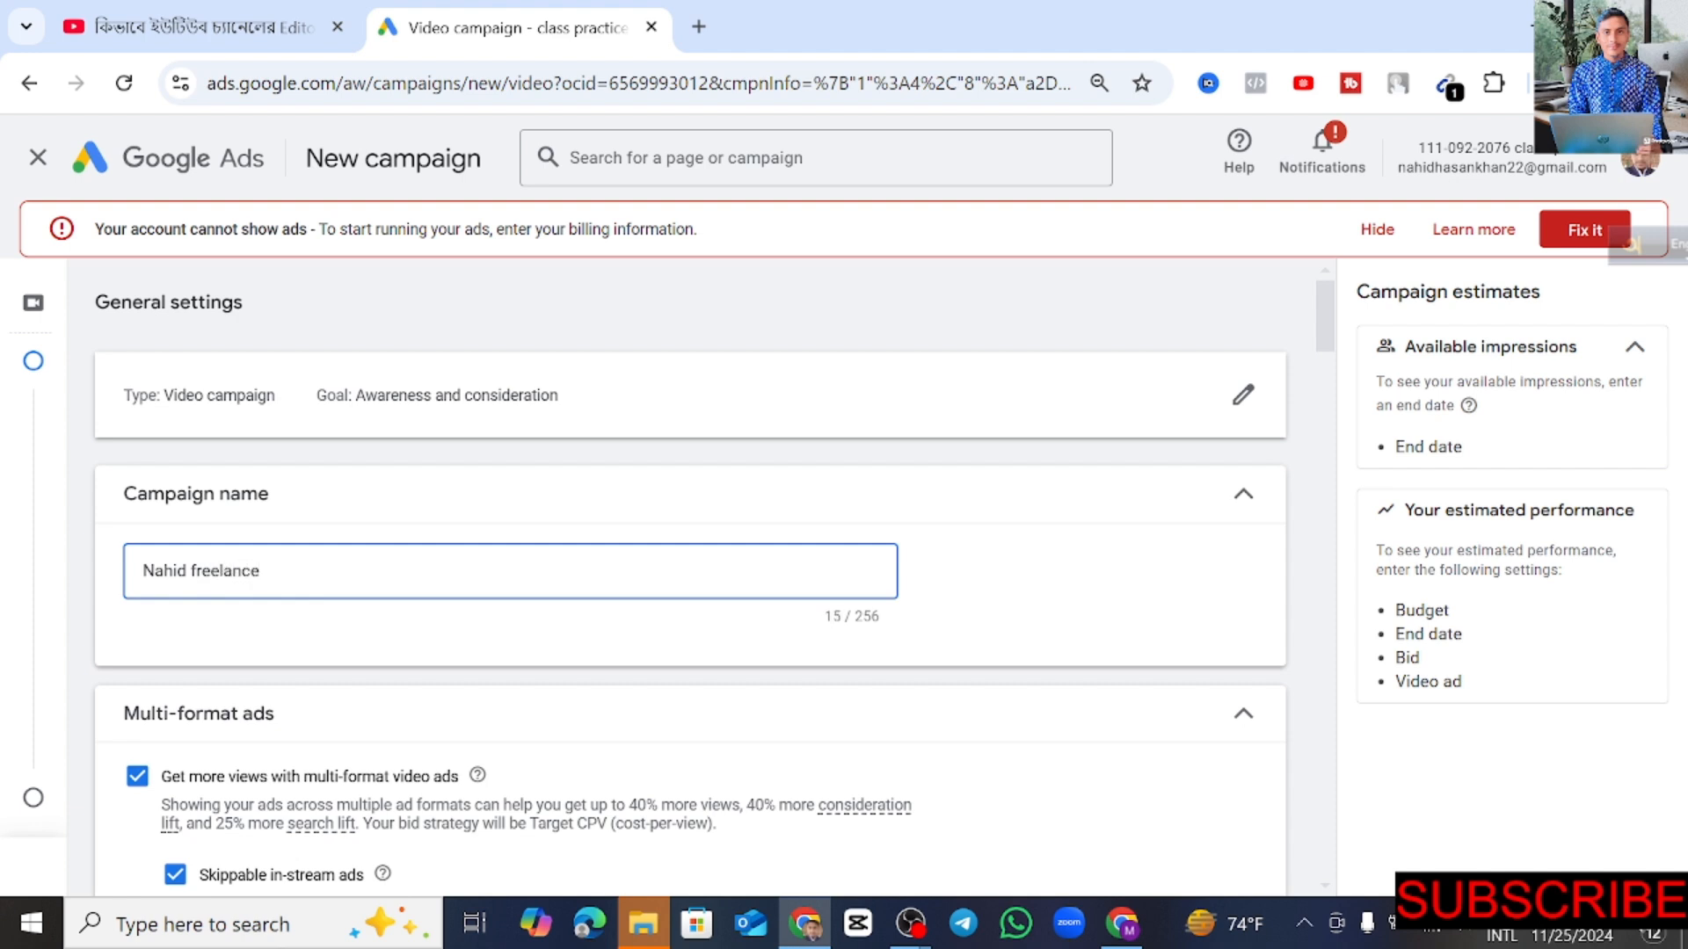
# Step: Exclude Skippable in-stream ads and Shorts ads from the multi-format ads, keeping In-feed ads
pyautogui.scroll(-1, 931, 589)
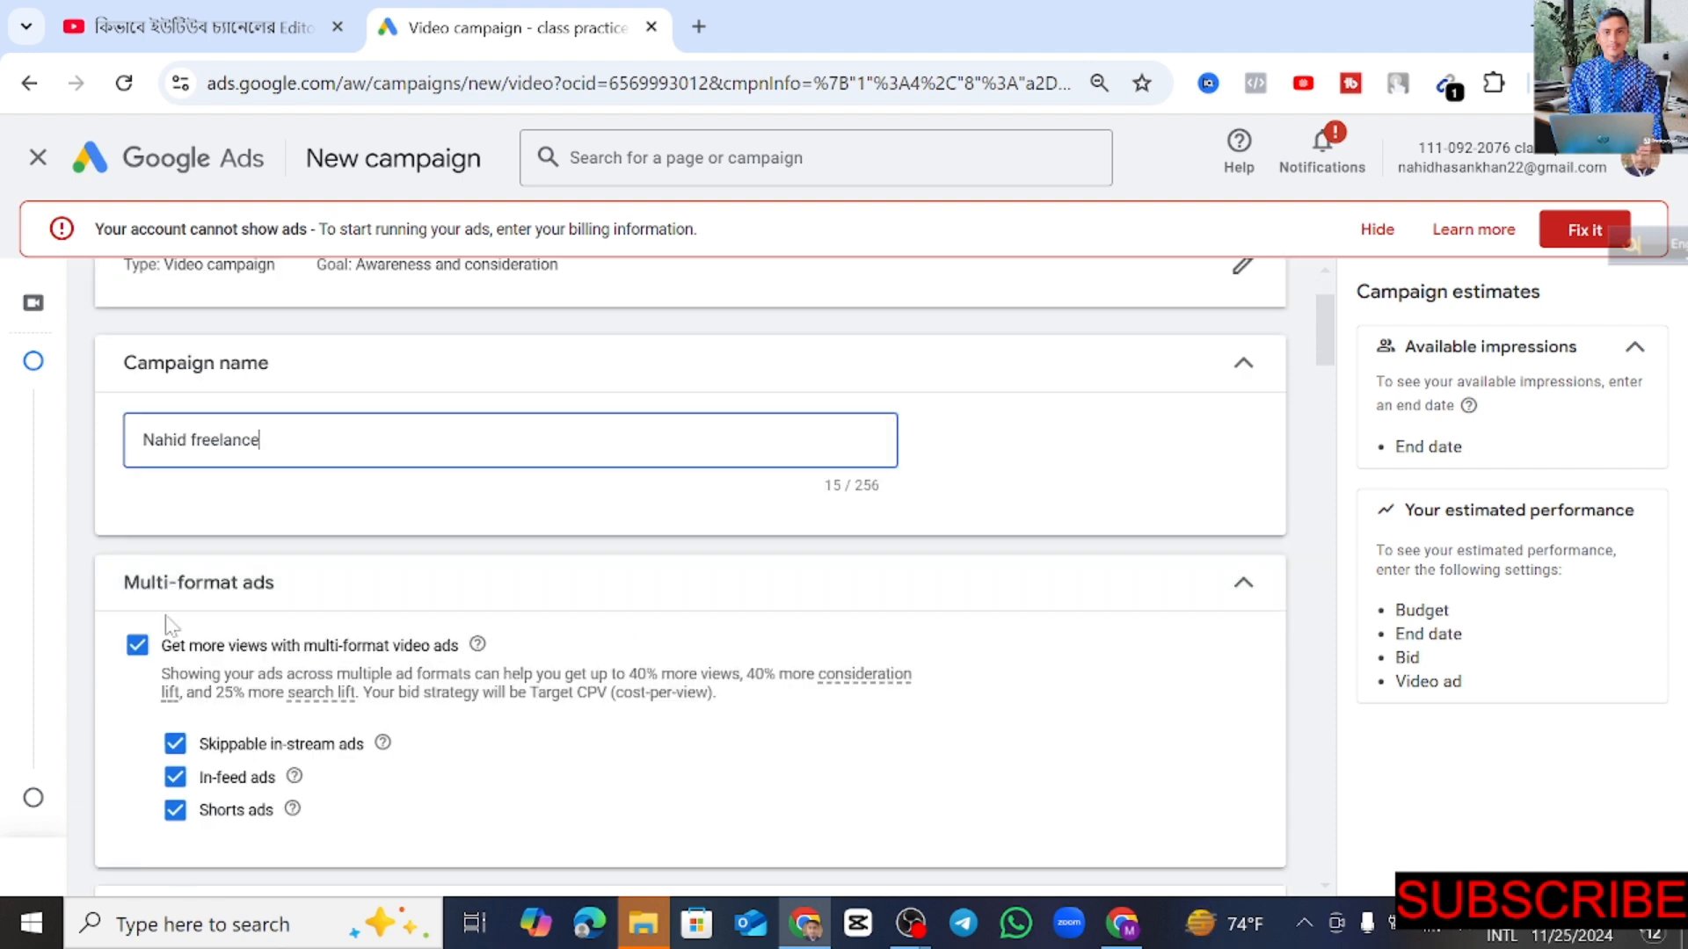
pyautogui.scroll(-1, 396, 673)
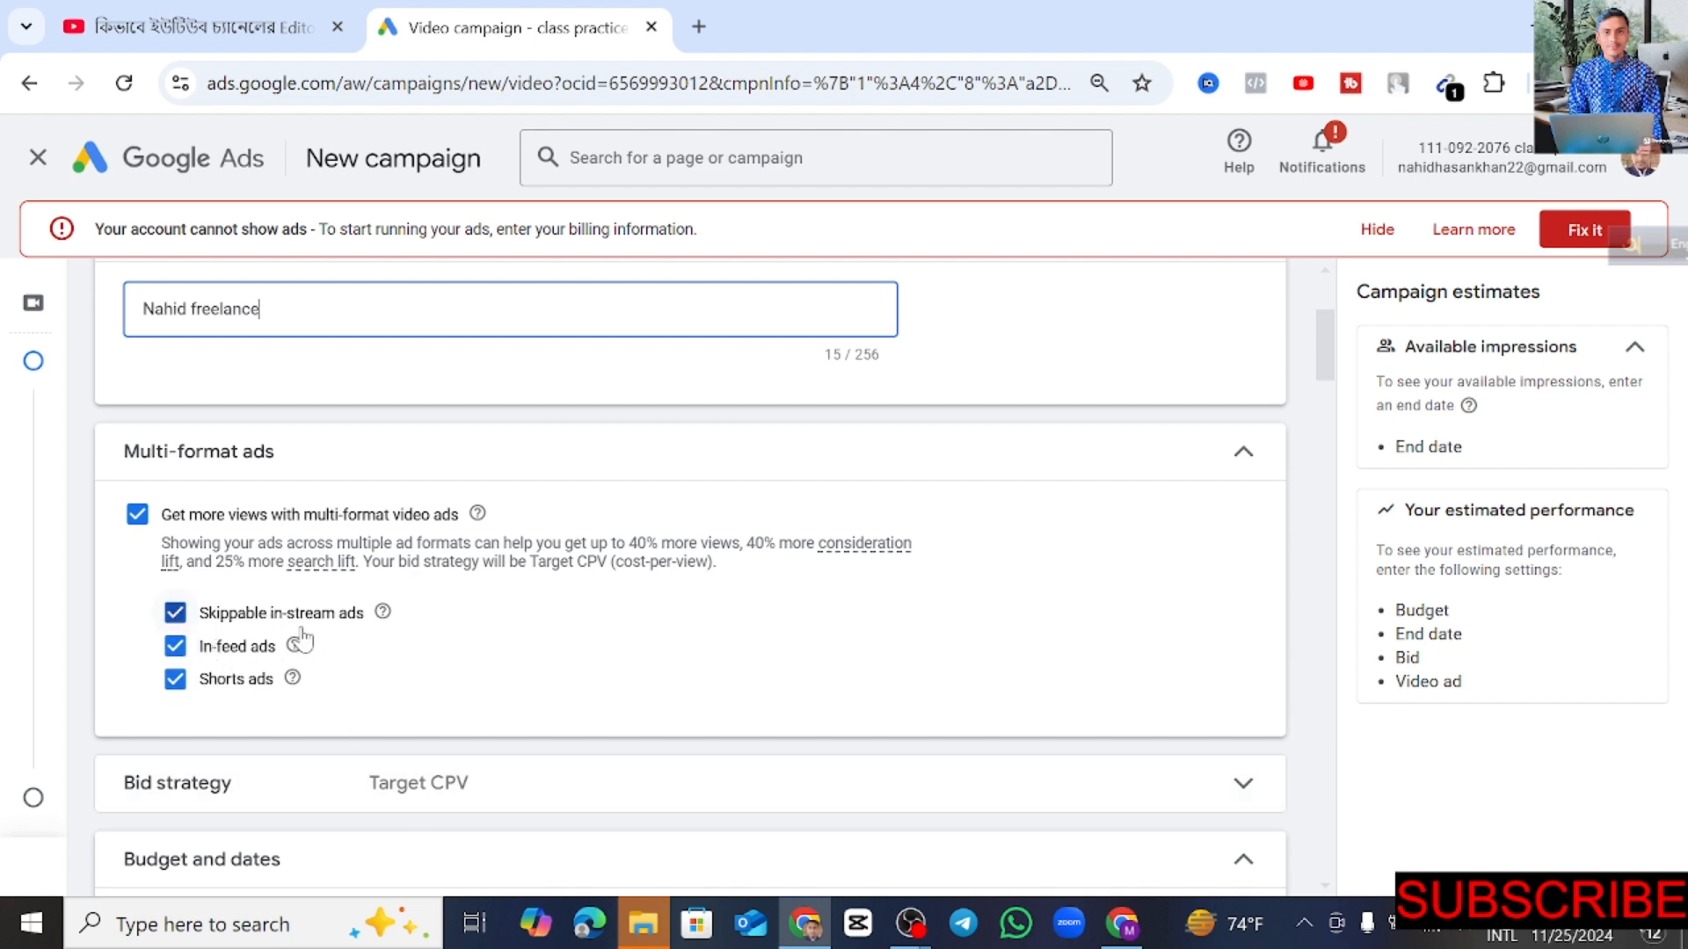
pyautogui.click(173, 611)
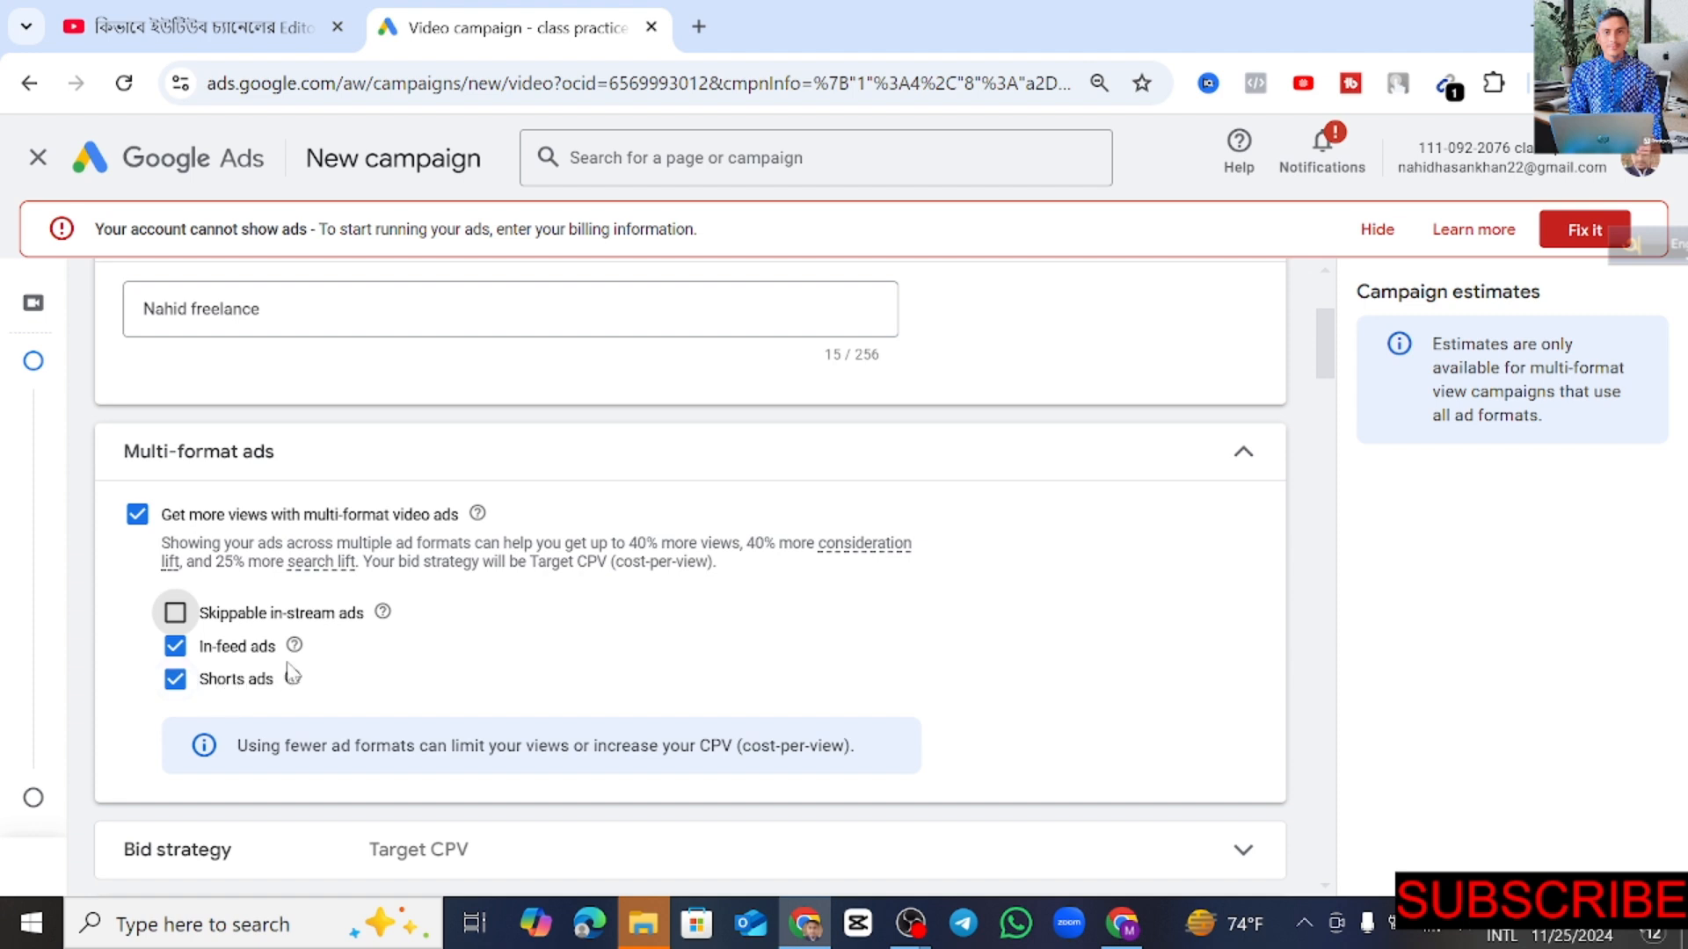
pyautogui.click(176, 684)
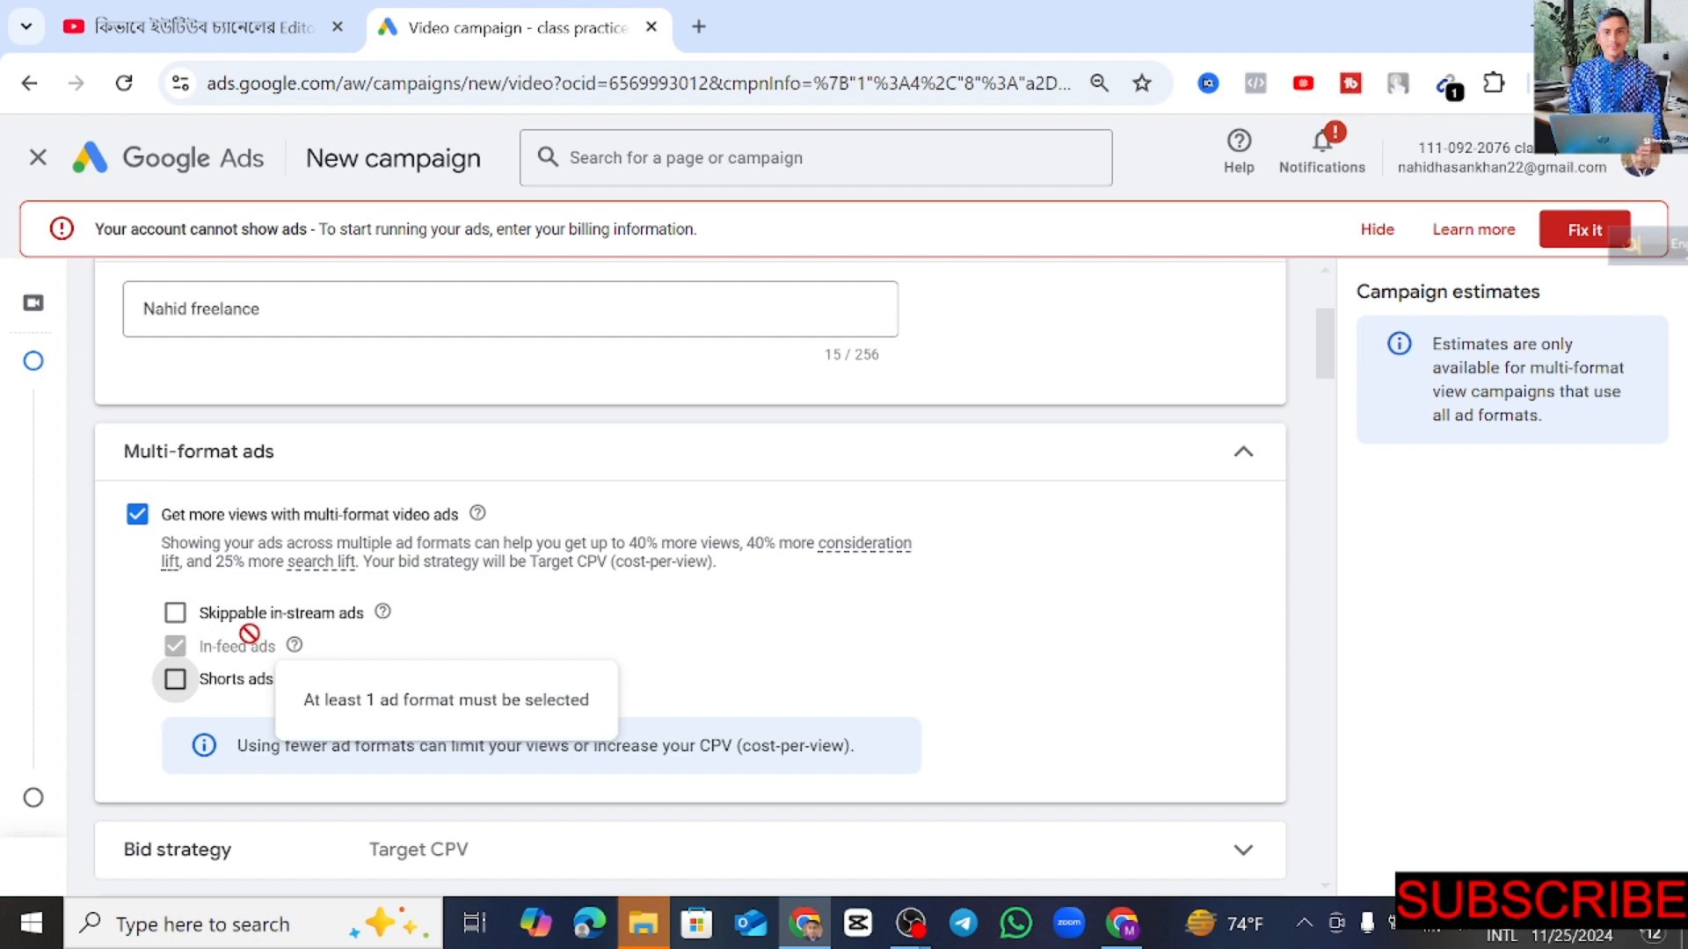
pyautogui.scroll(-3, 839, 687)
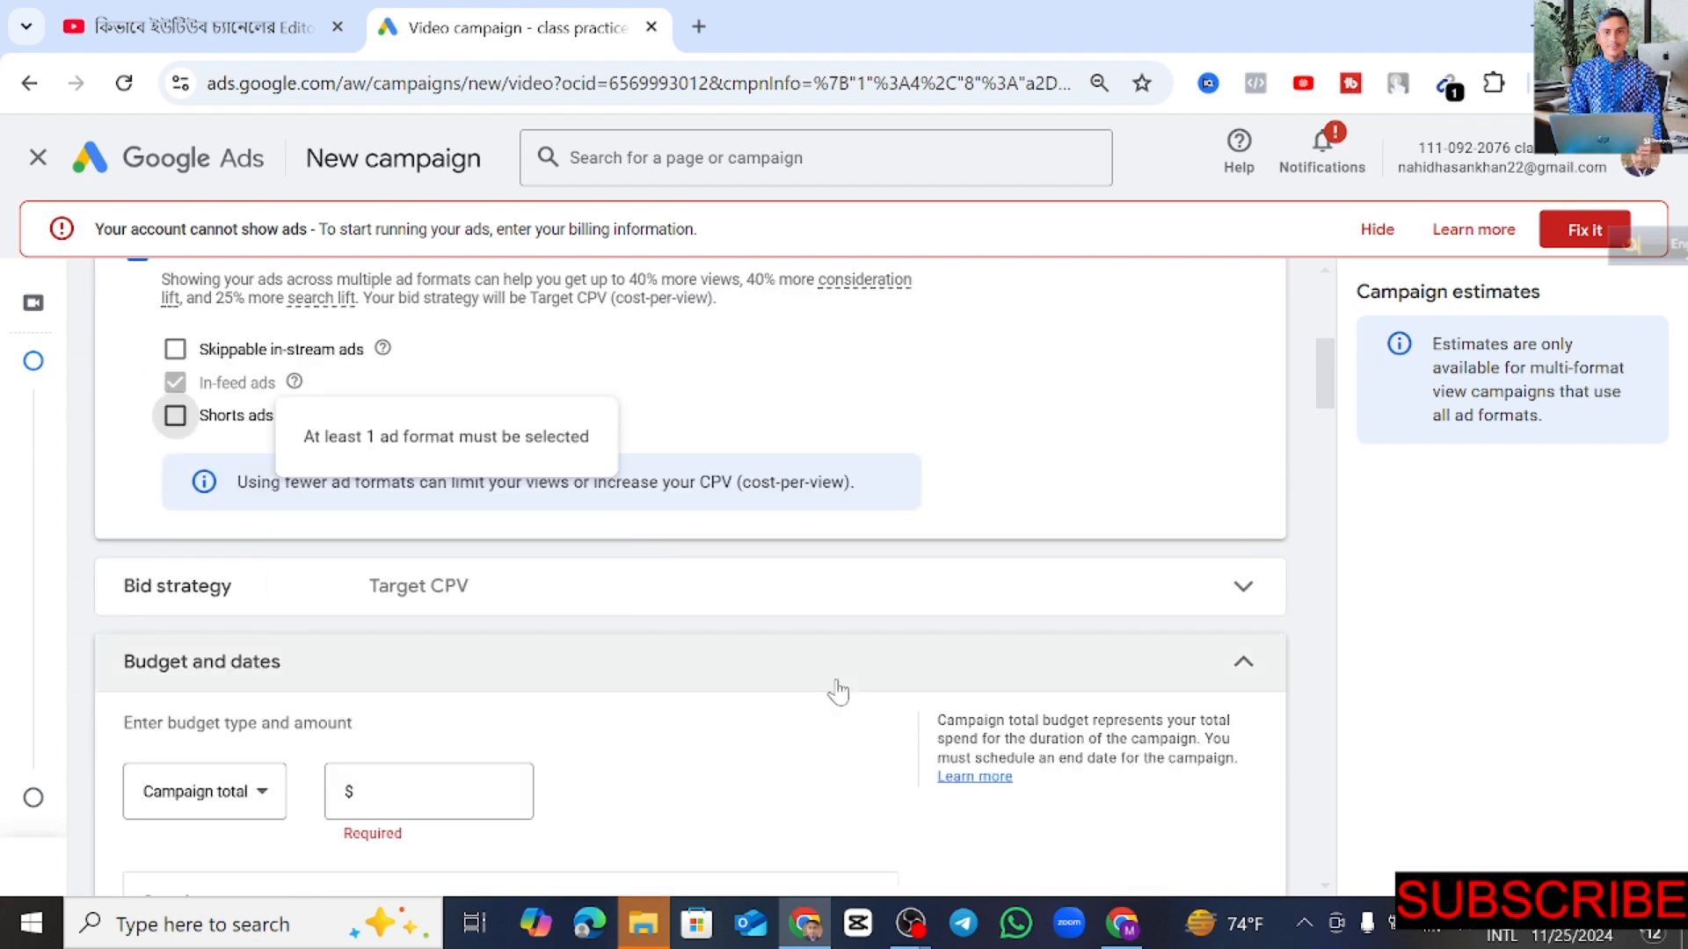
pyautogui.click(175, 415)
# Step: Keep the budget type as Campaign total and set the budget amount to $20.00
pyautogui.scroll(-3, 926, 701)
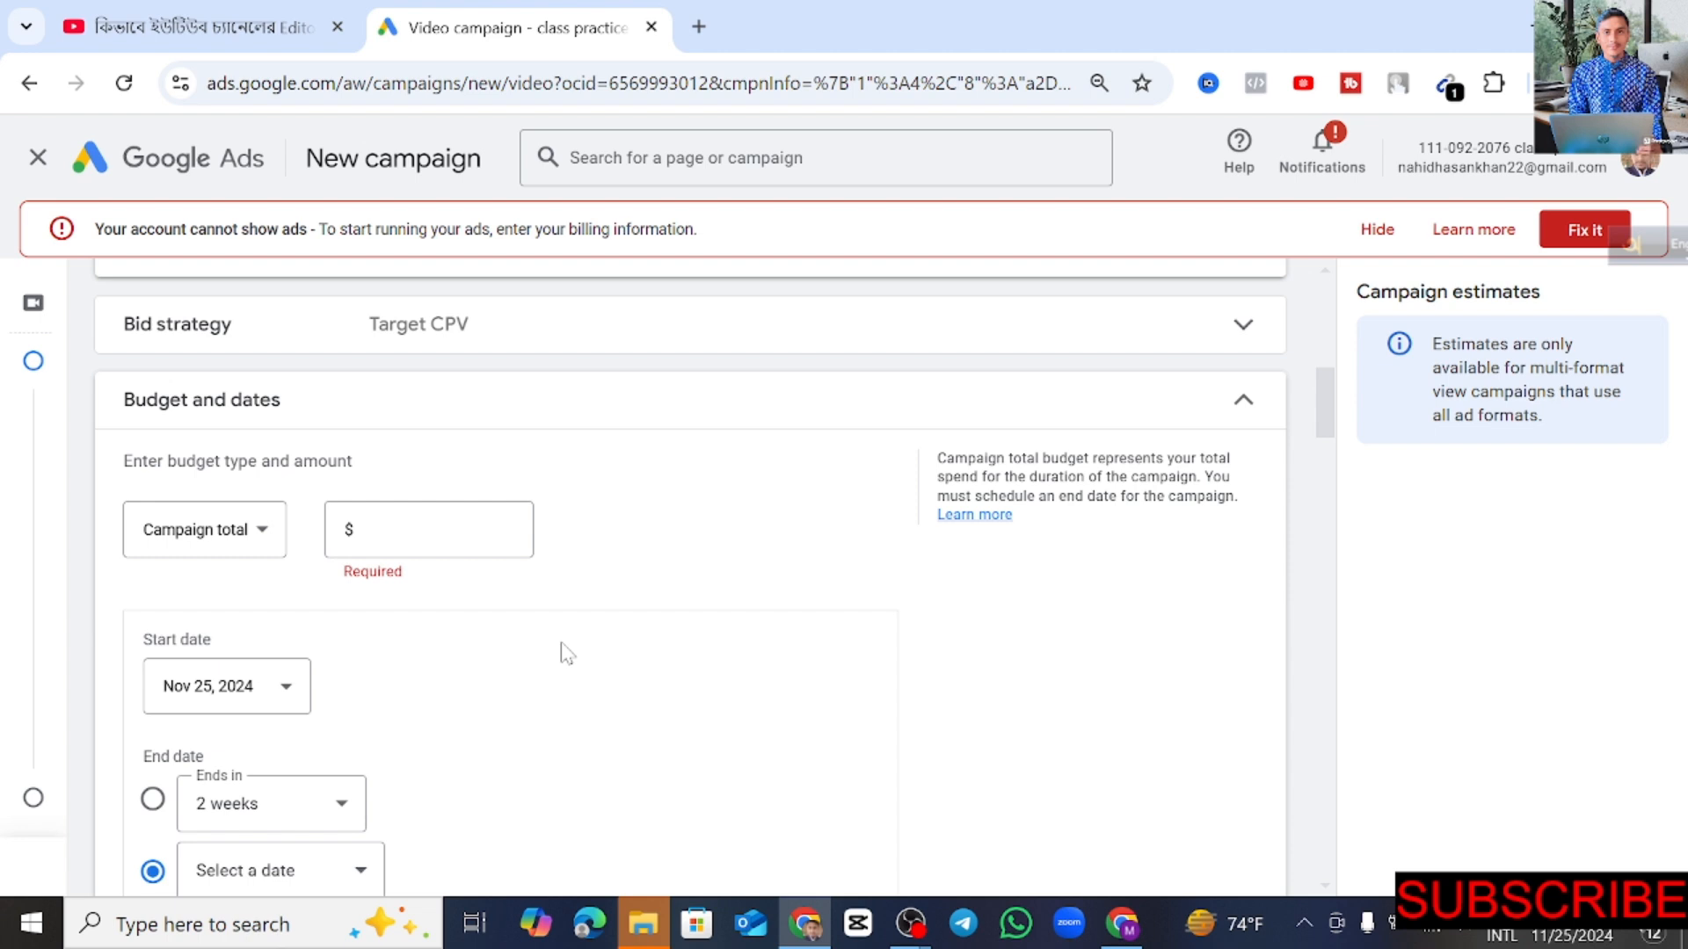
pyautogui.click(262, 540)
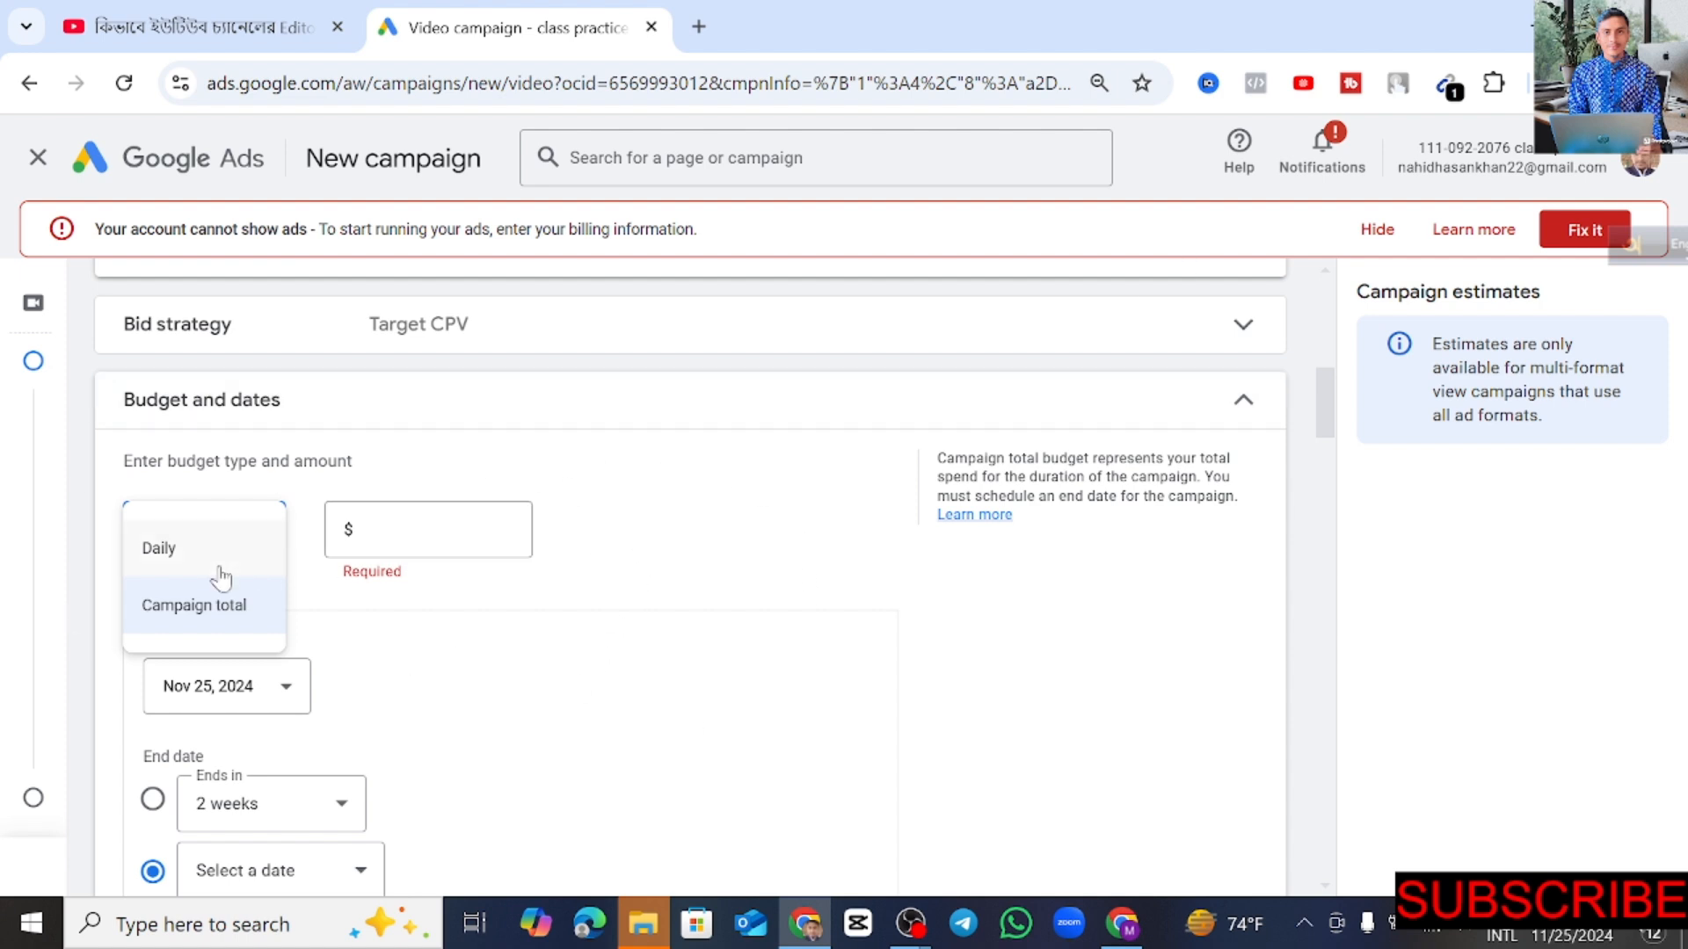
pyautogui.click(235, 615)
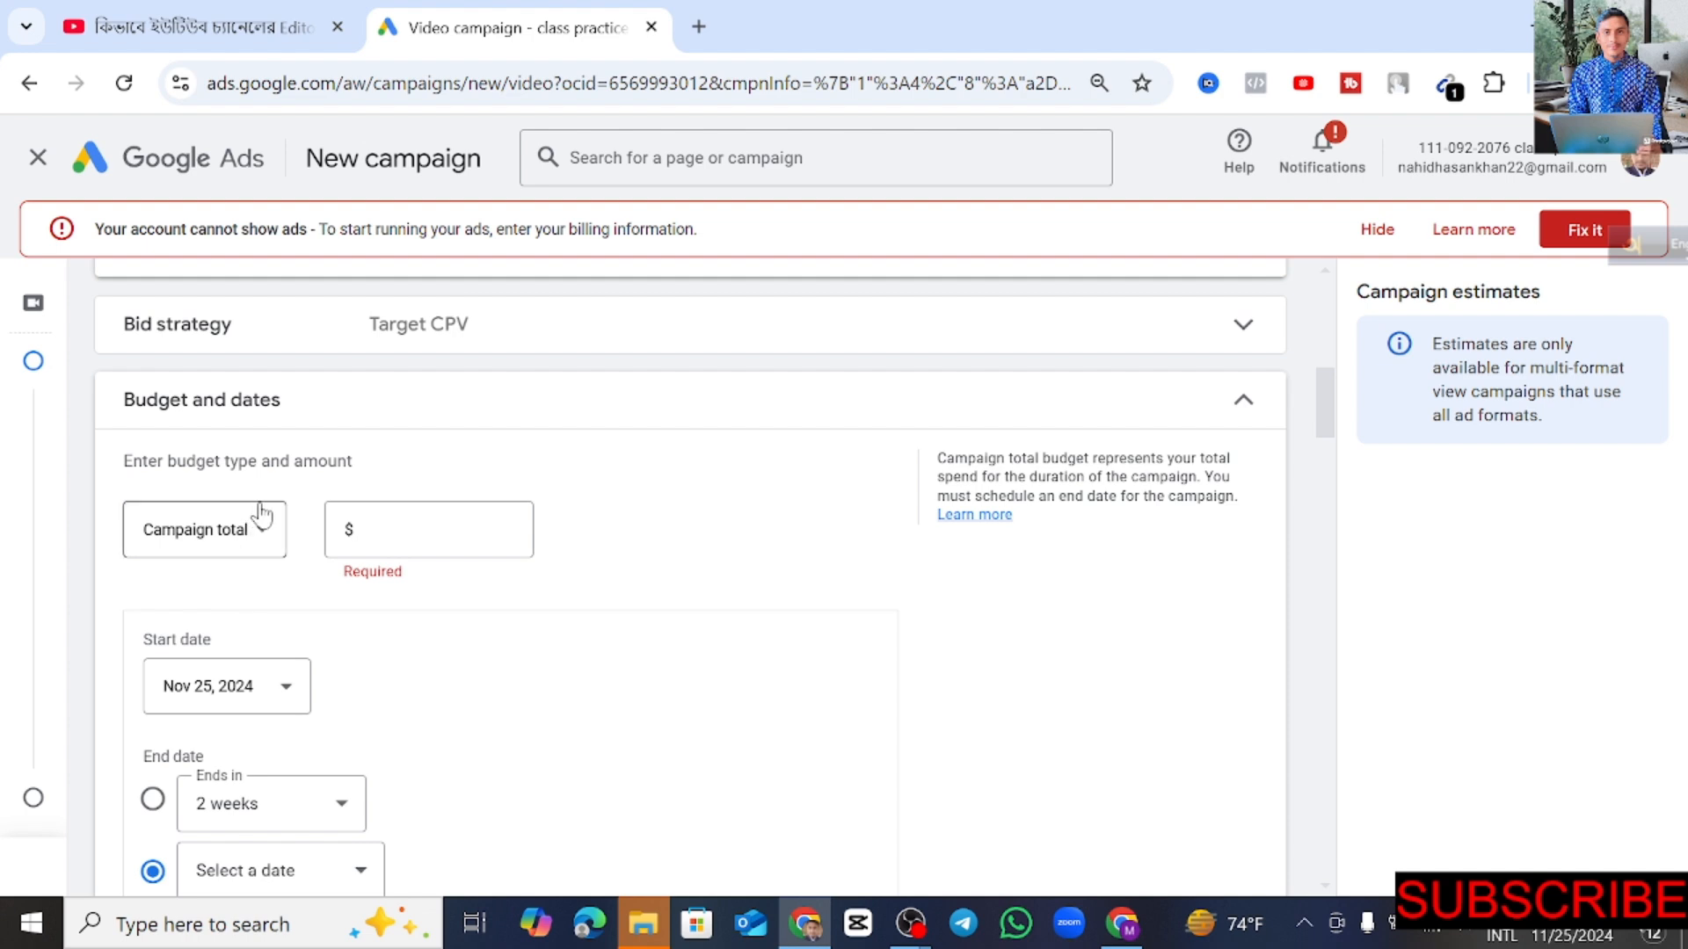
pyautogui.click(418, 528)
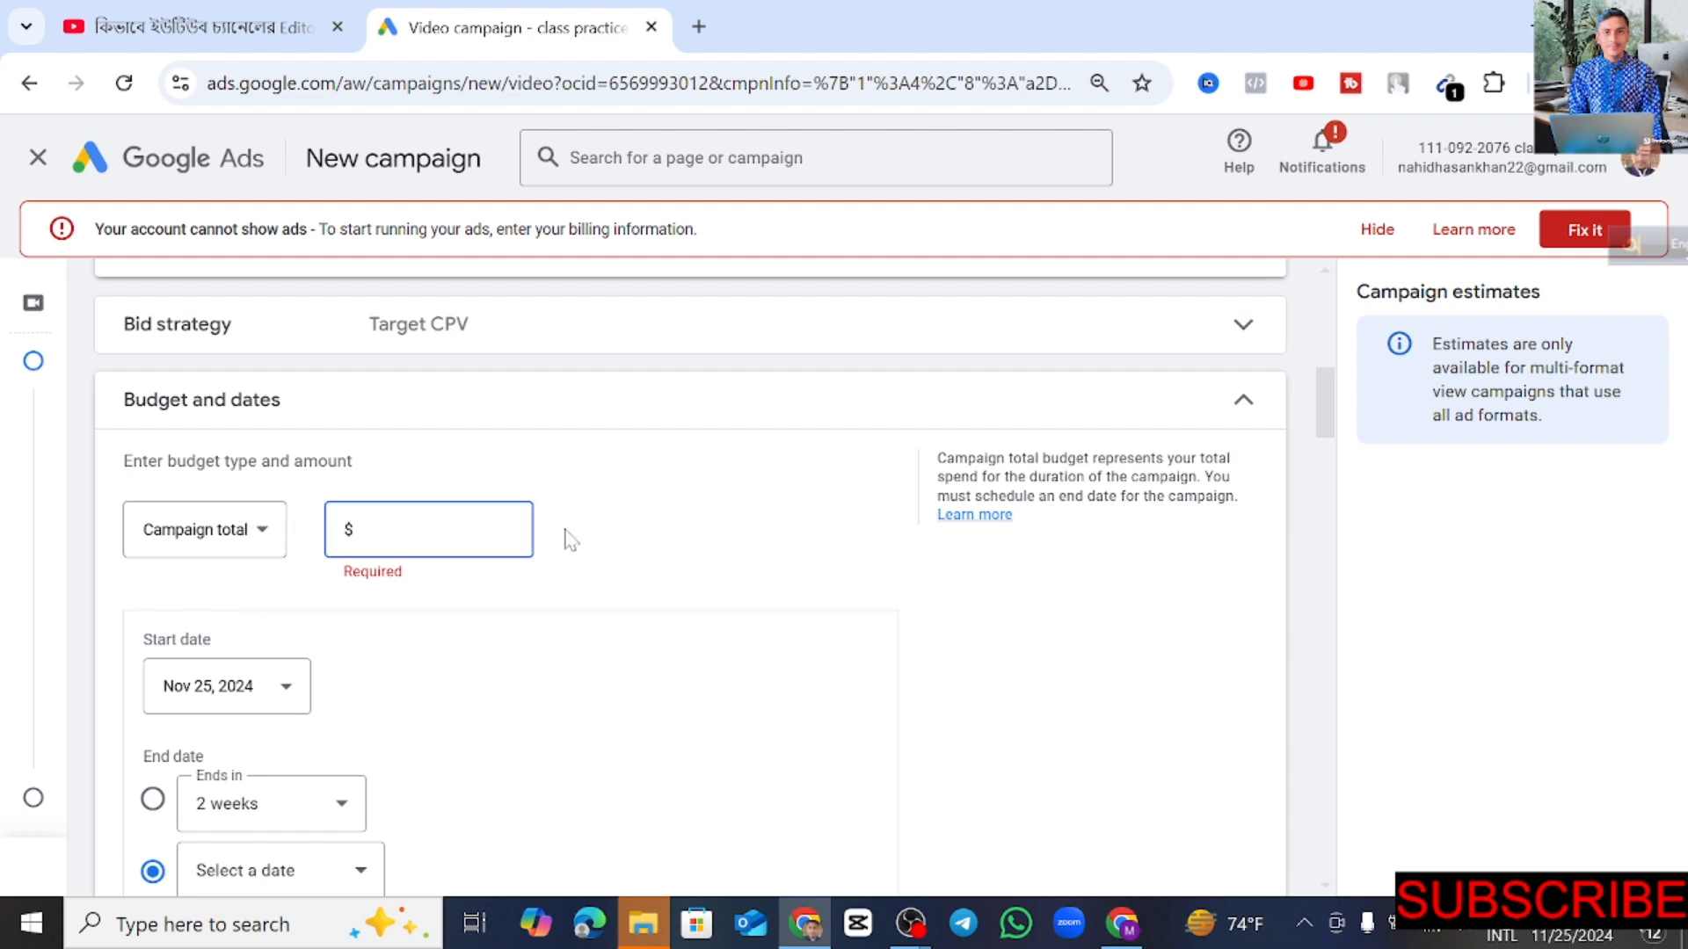
pyautogui.write('200')
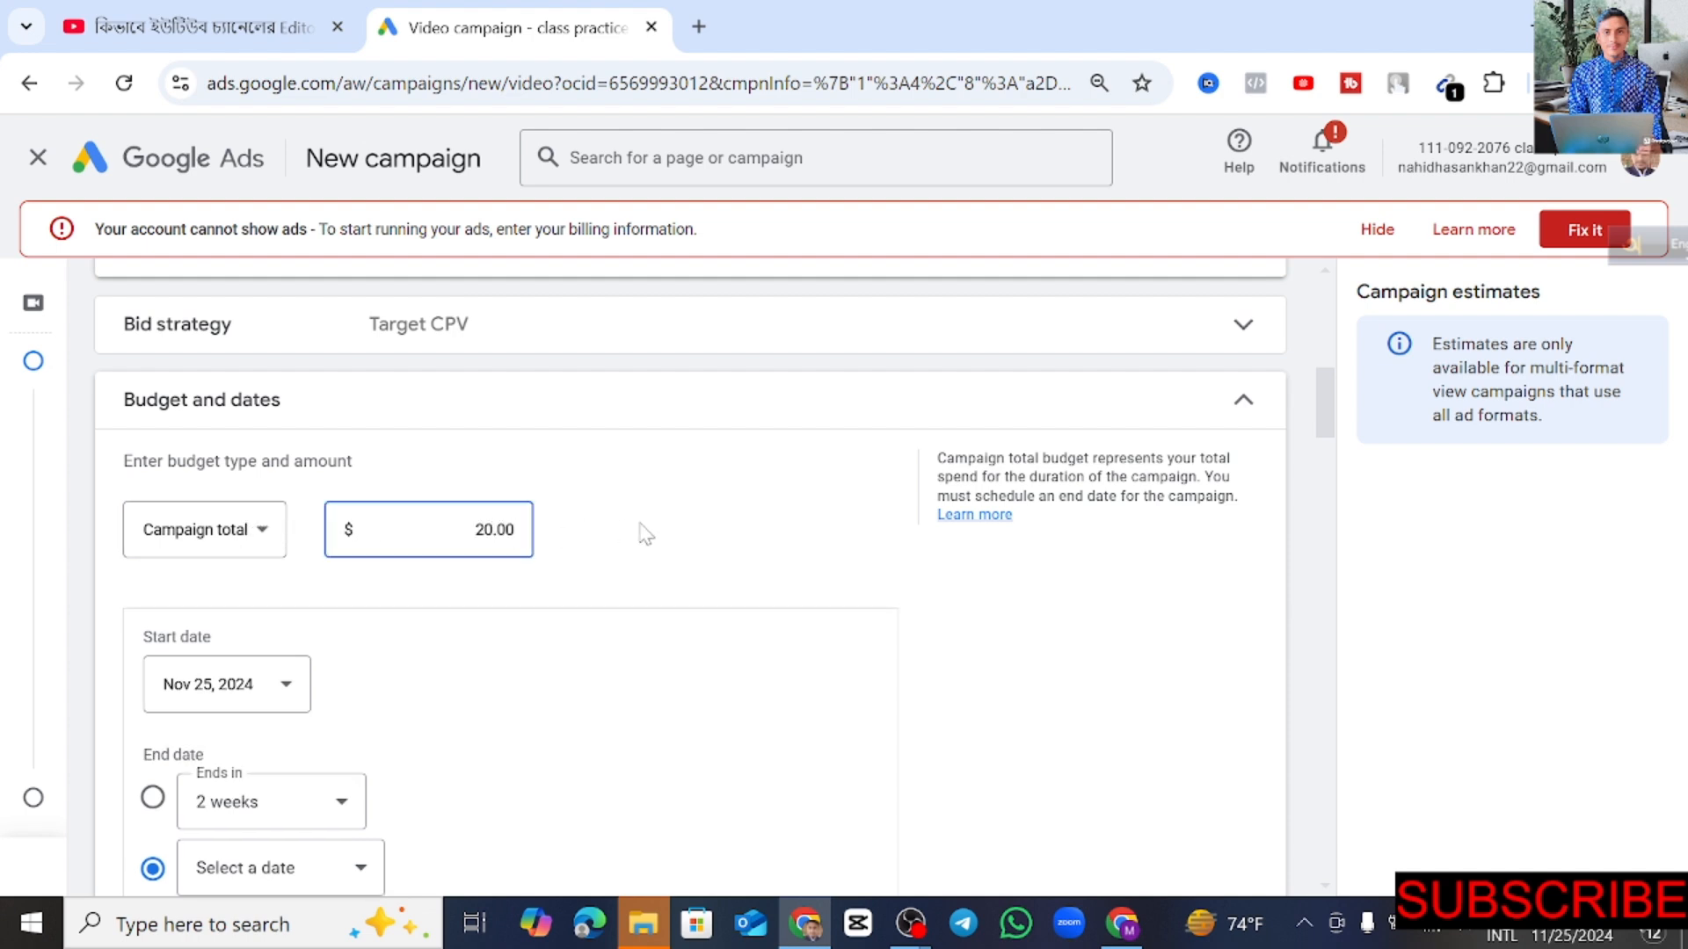
# Step: Set the campaign's end date to Nov 28, 2024, leaving the start date as it is
pyautogui.click(584, 574)
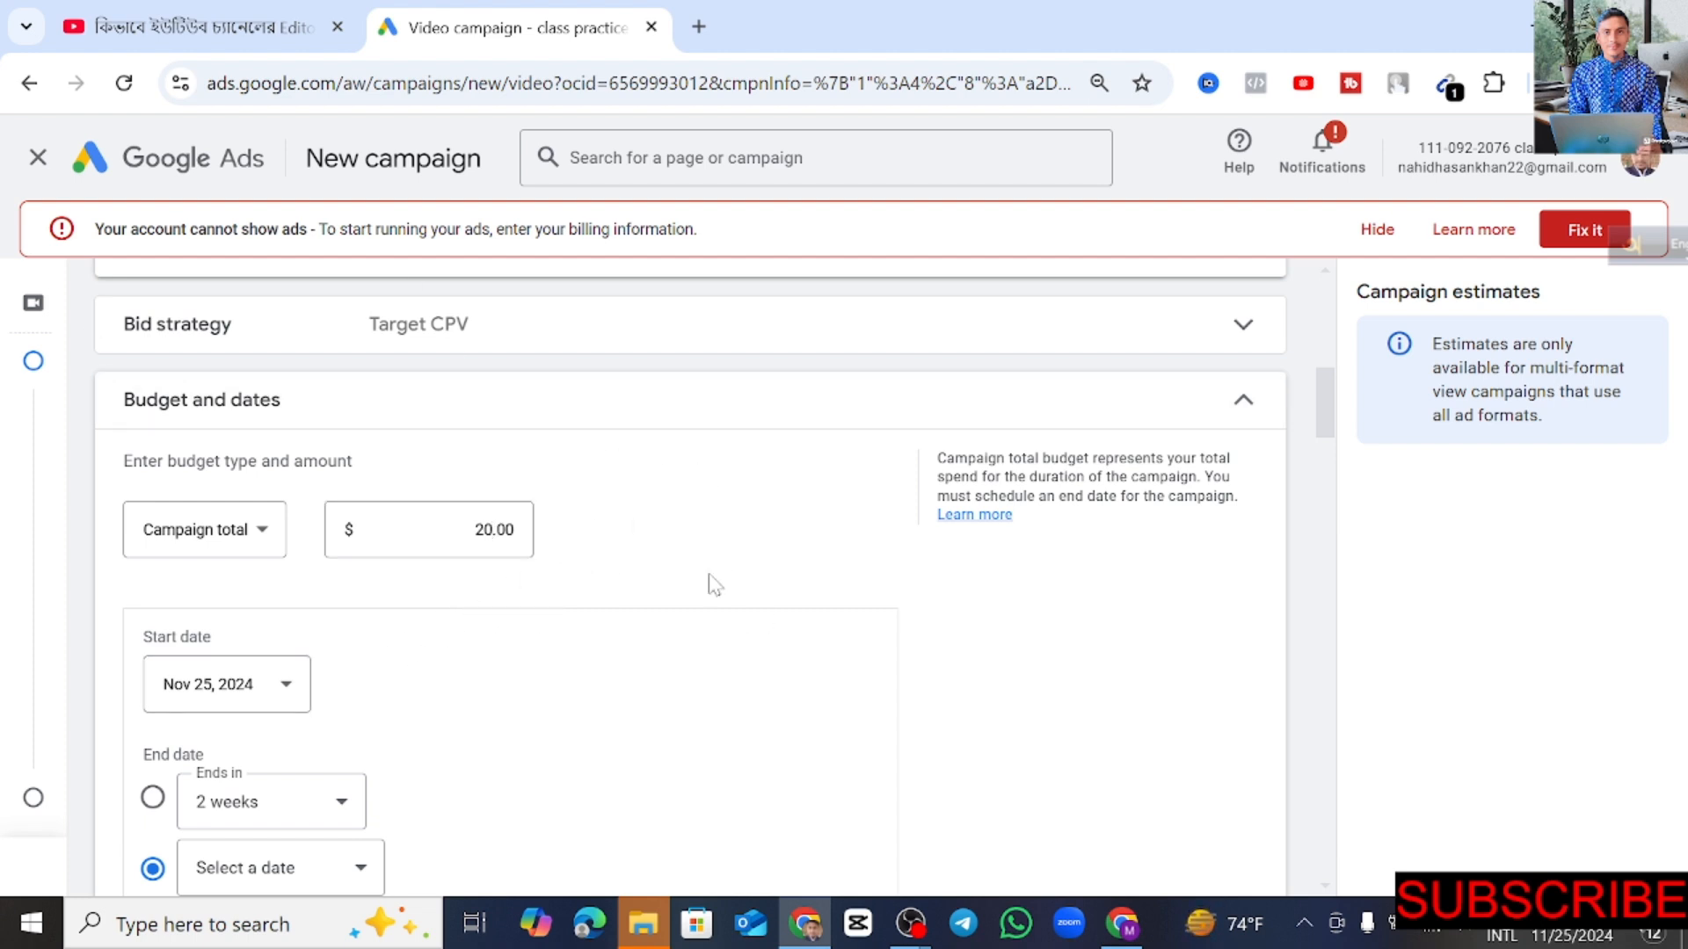
pyautogui.scroll(-3, 709, 587)
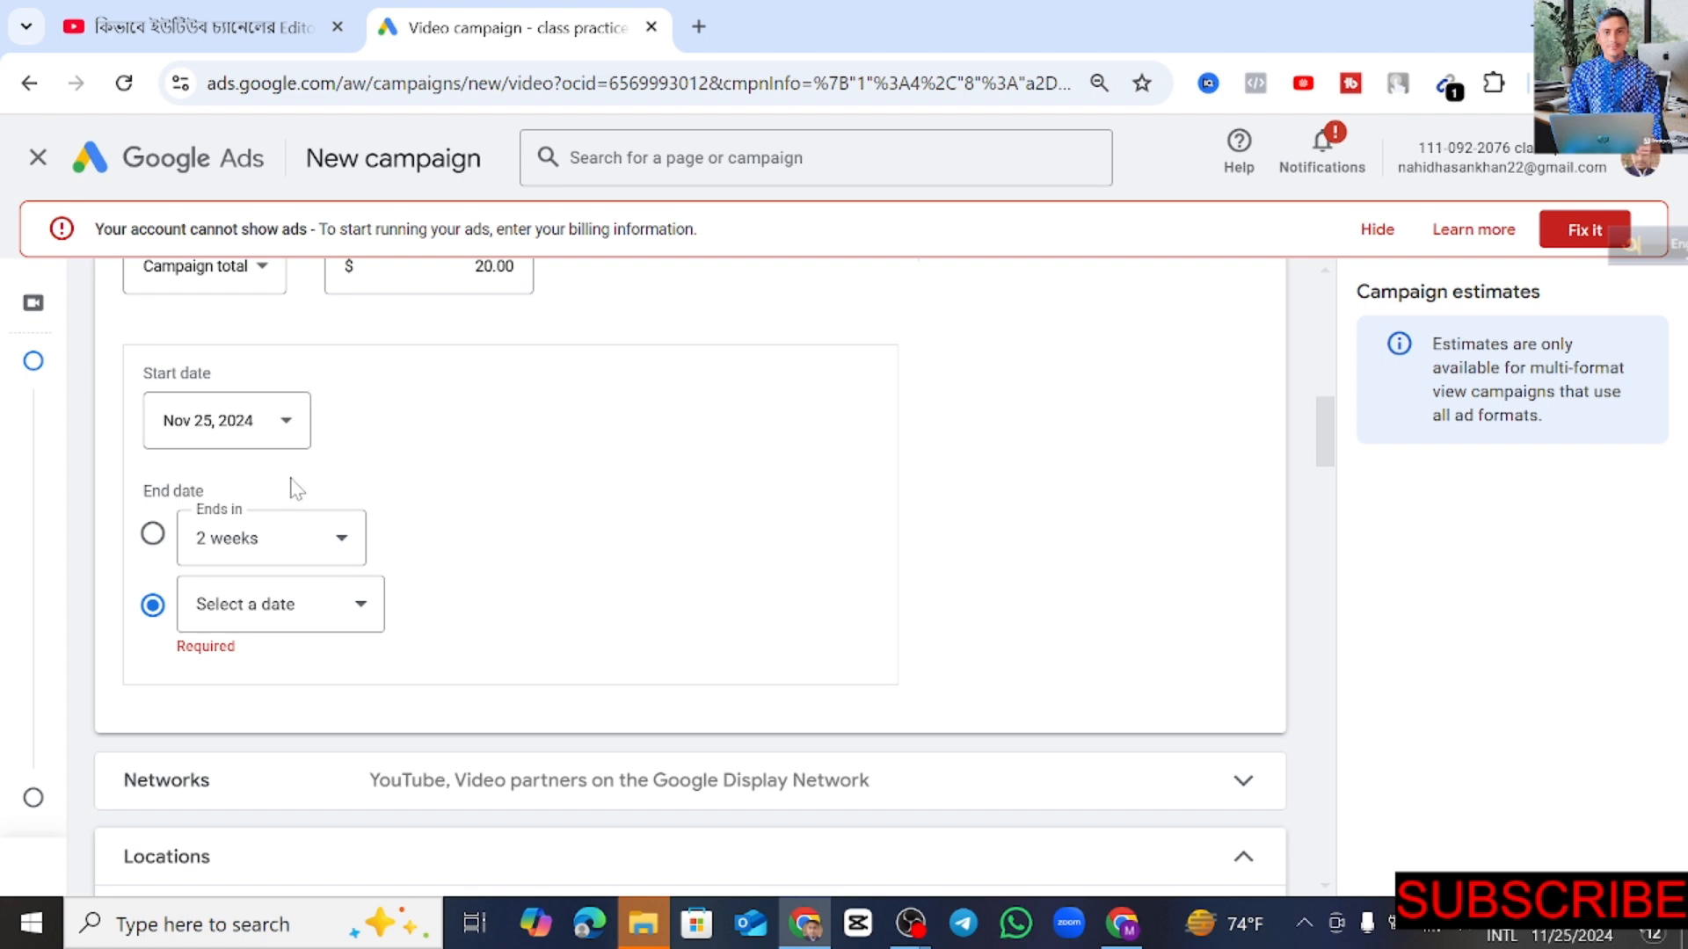
pyautogui.scroll(1, 317, 487)
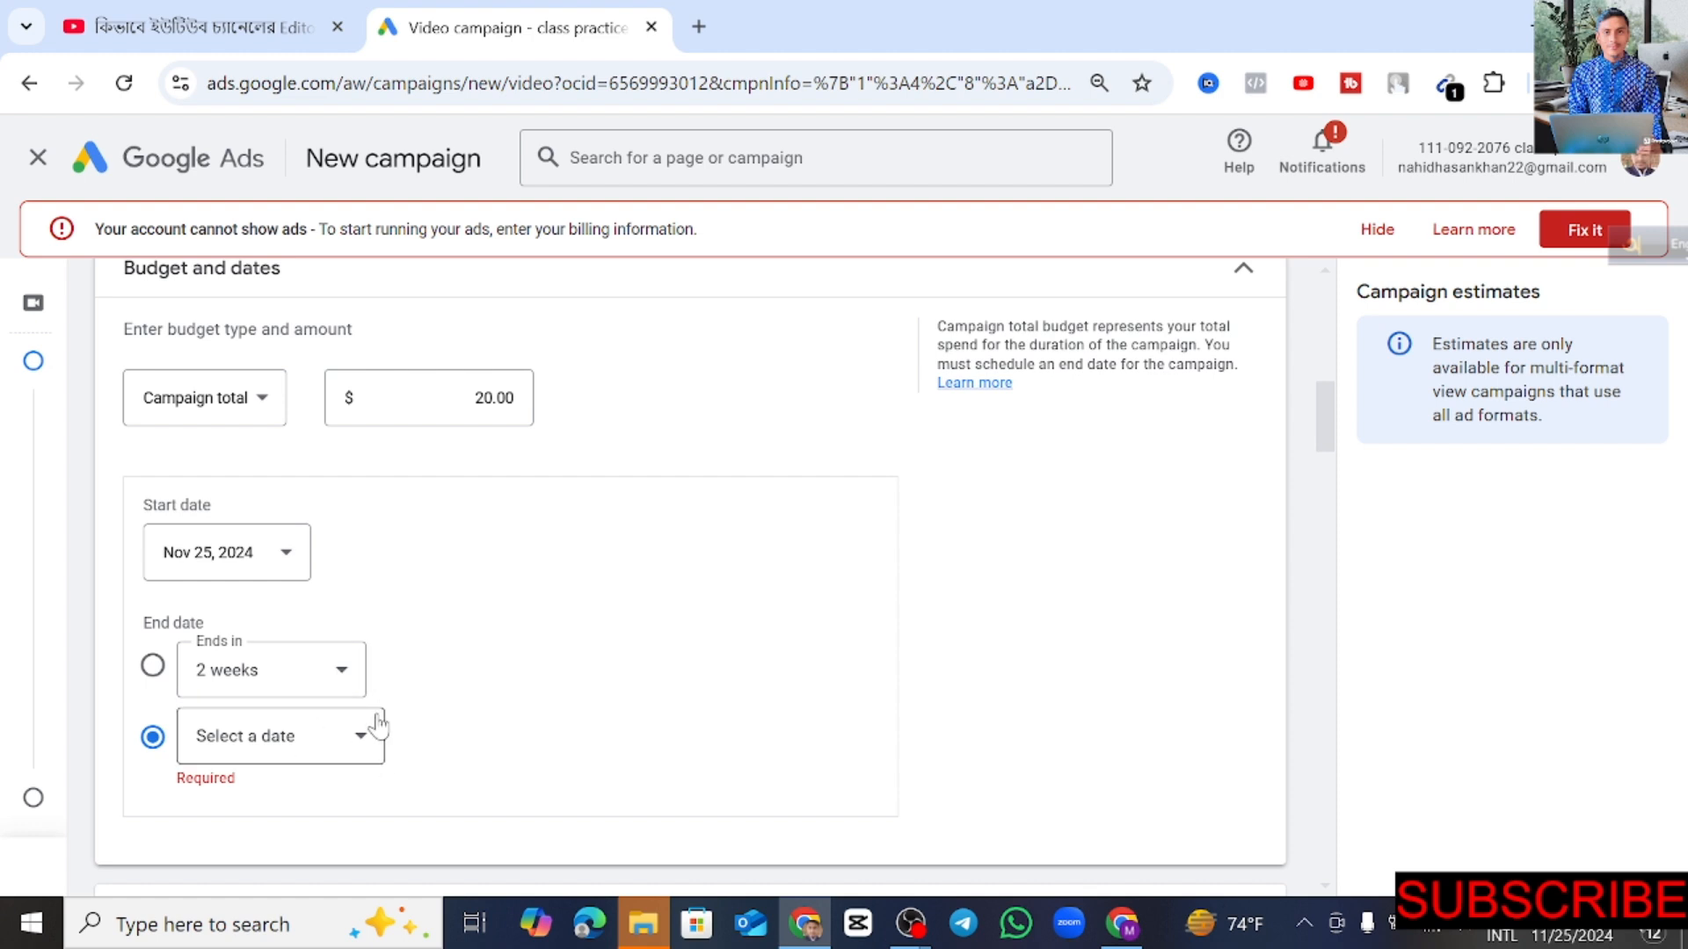
pyautogui.click(365, 739)
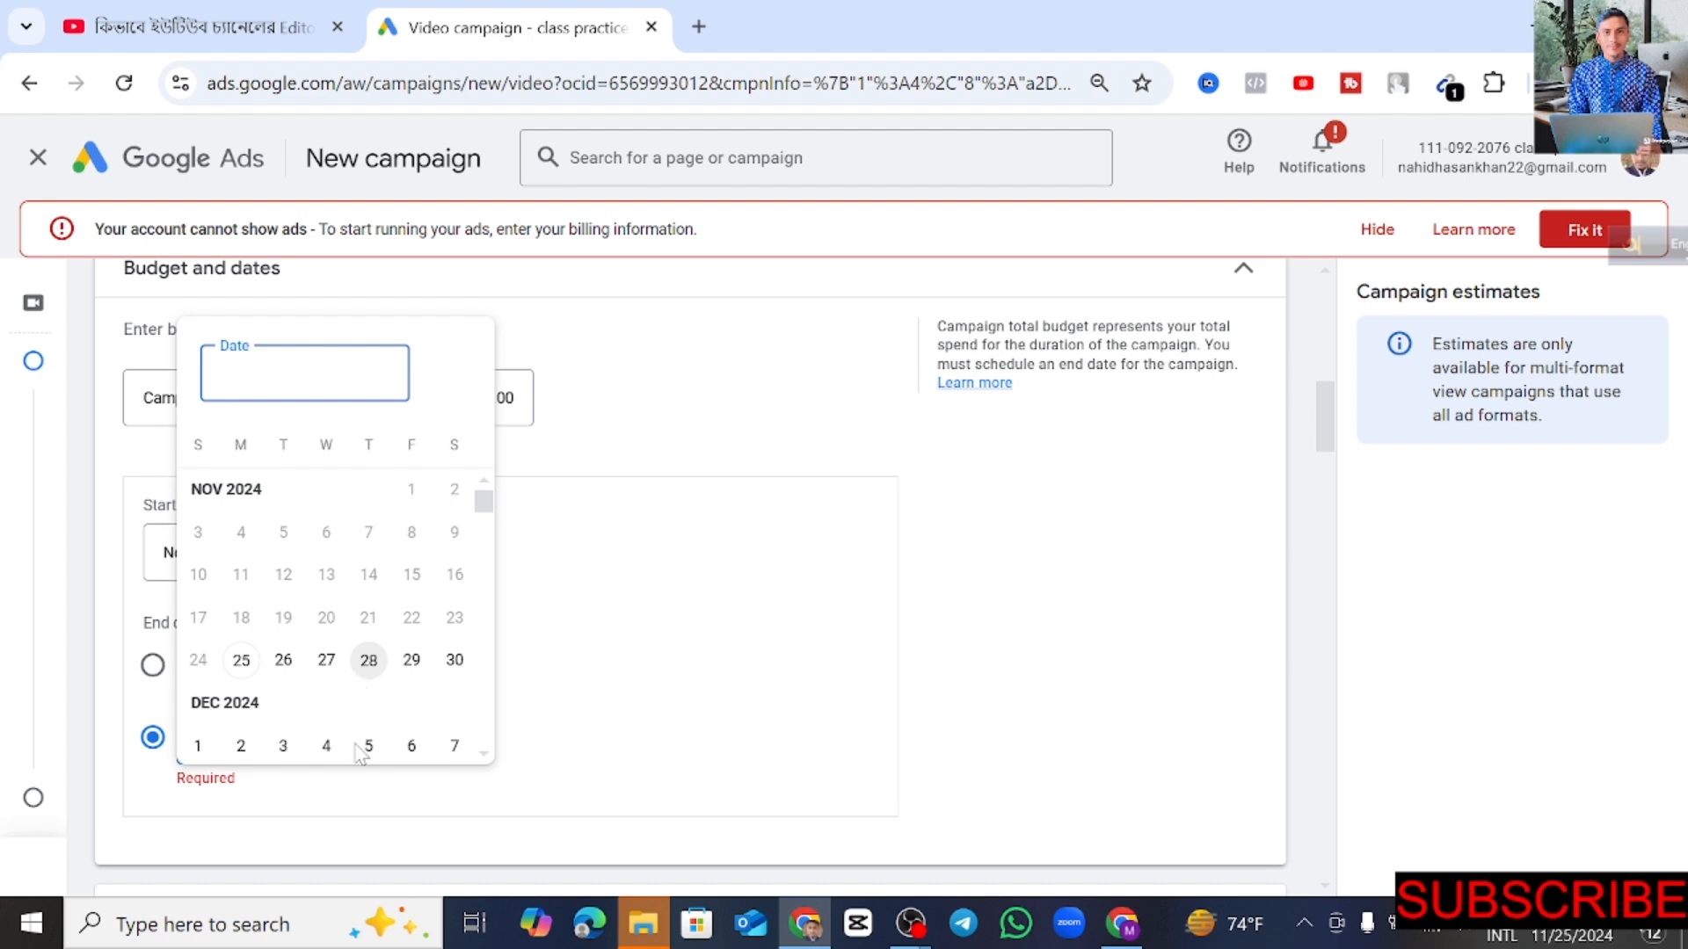
pyautogui.click(365, 673)
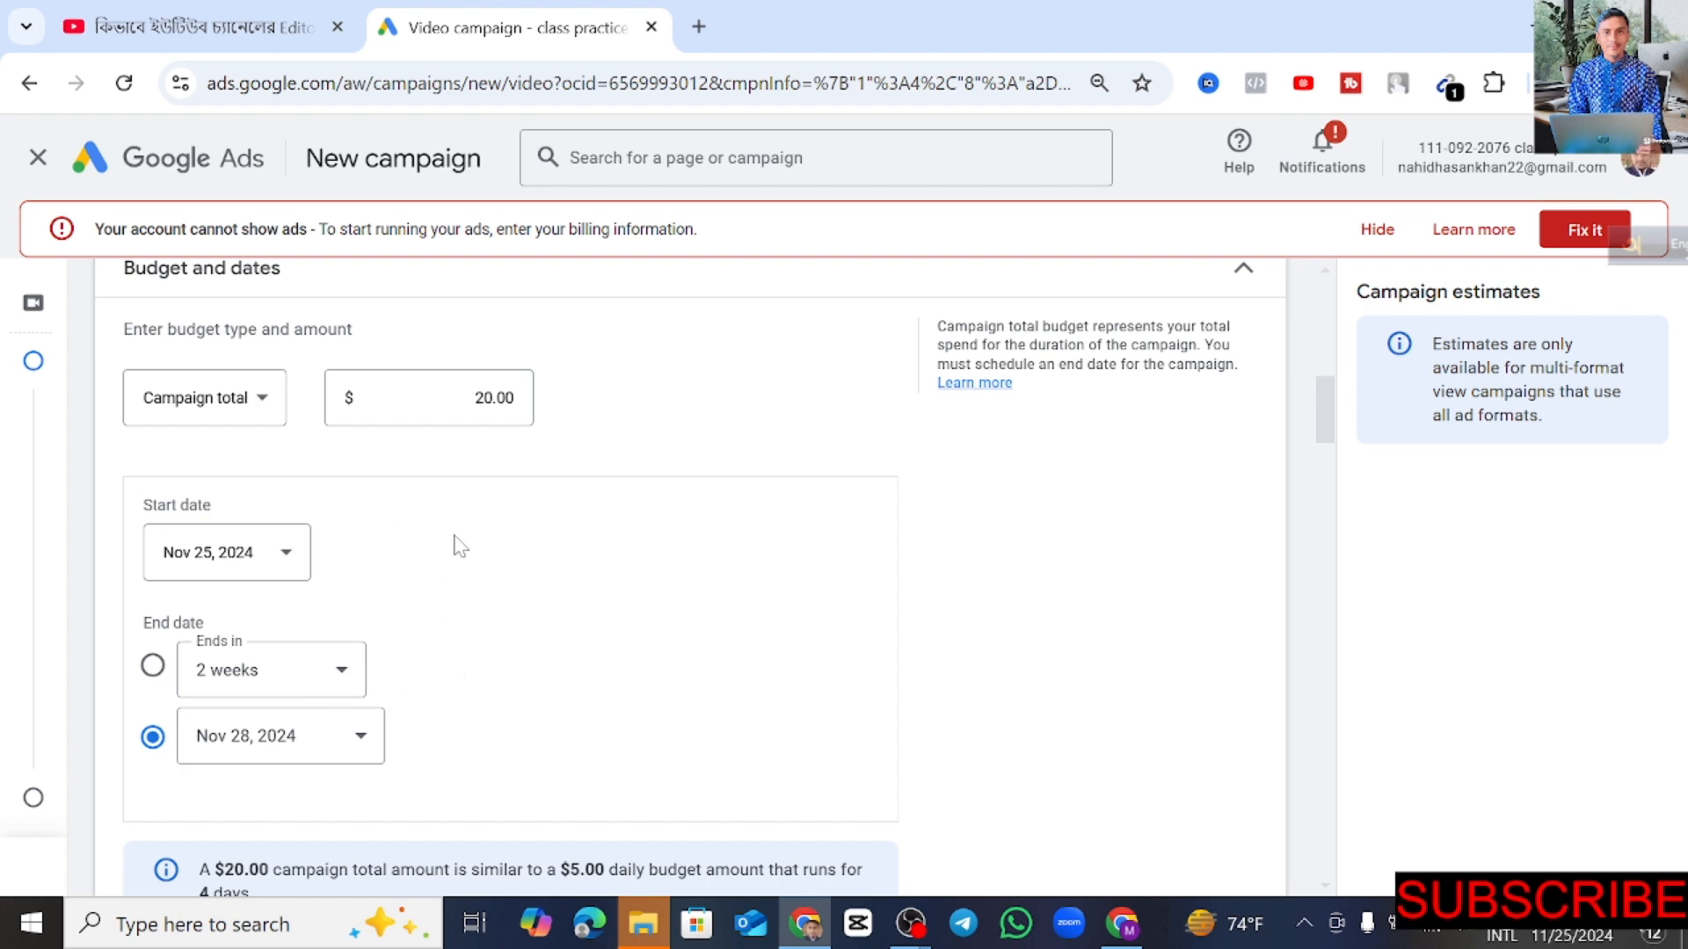
# Step: Expand the Networks settings and review the YouTube, Google TV and video partner options
pyautogui.scroll(-2, 720, 685)
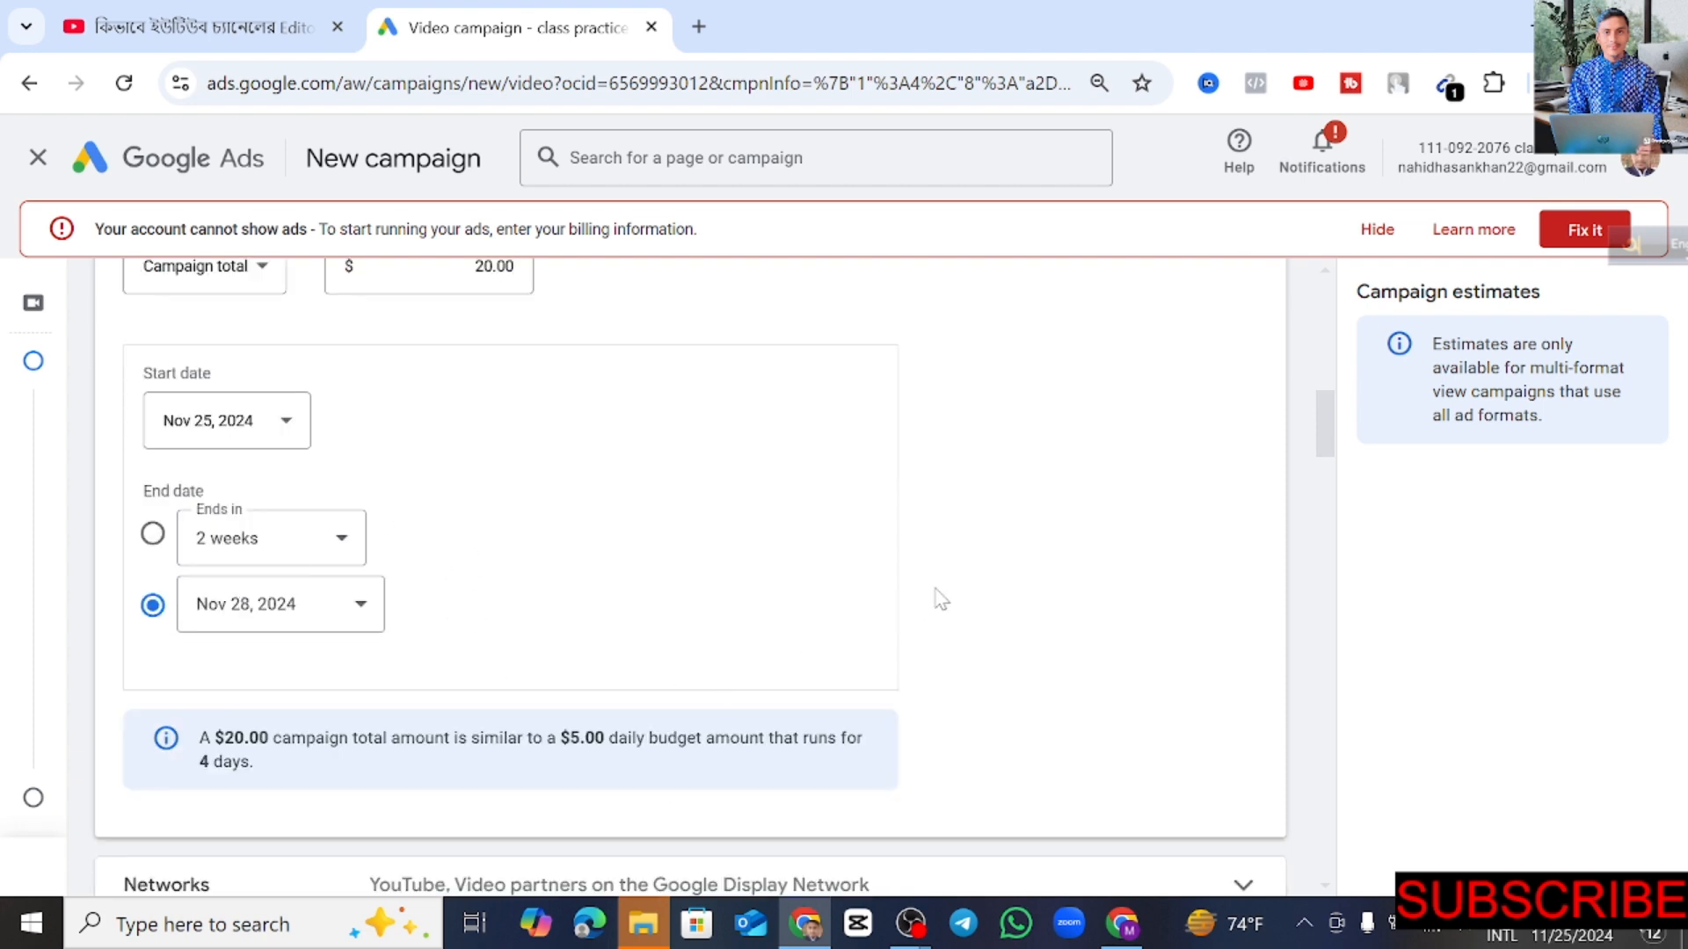
pyautogui.scroll(-5, 914, 626)
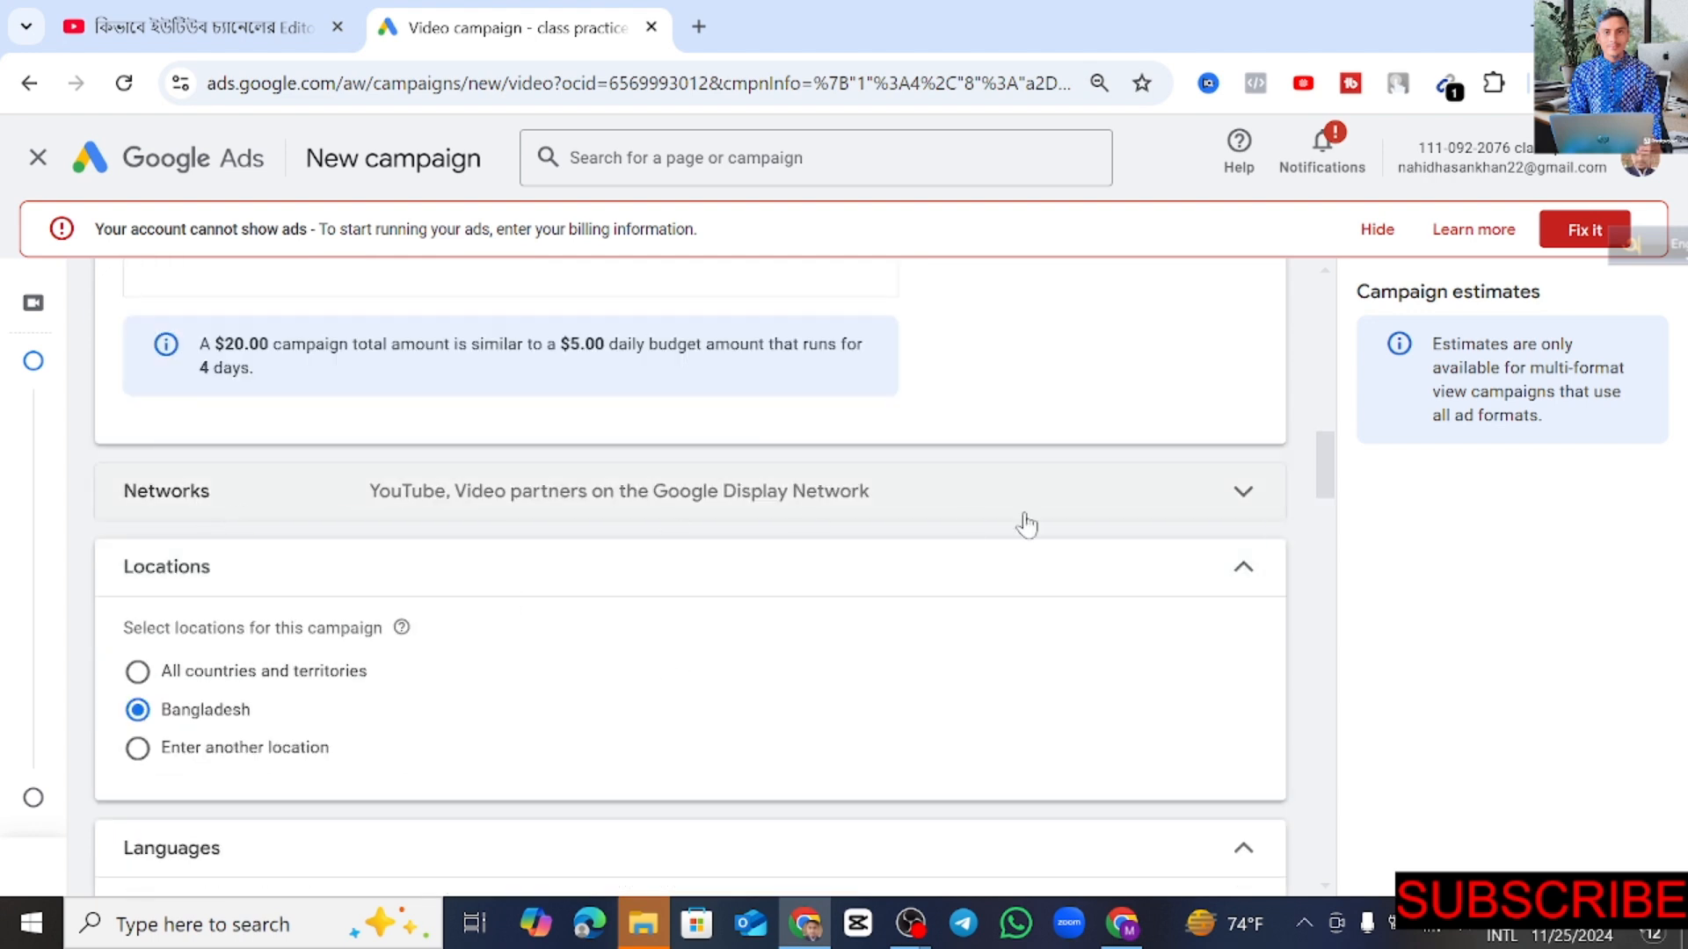
pyautogui.click(1217, 499)
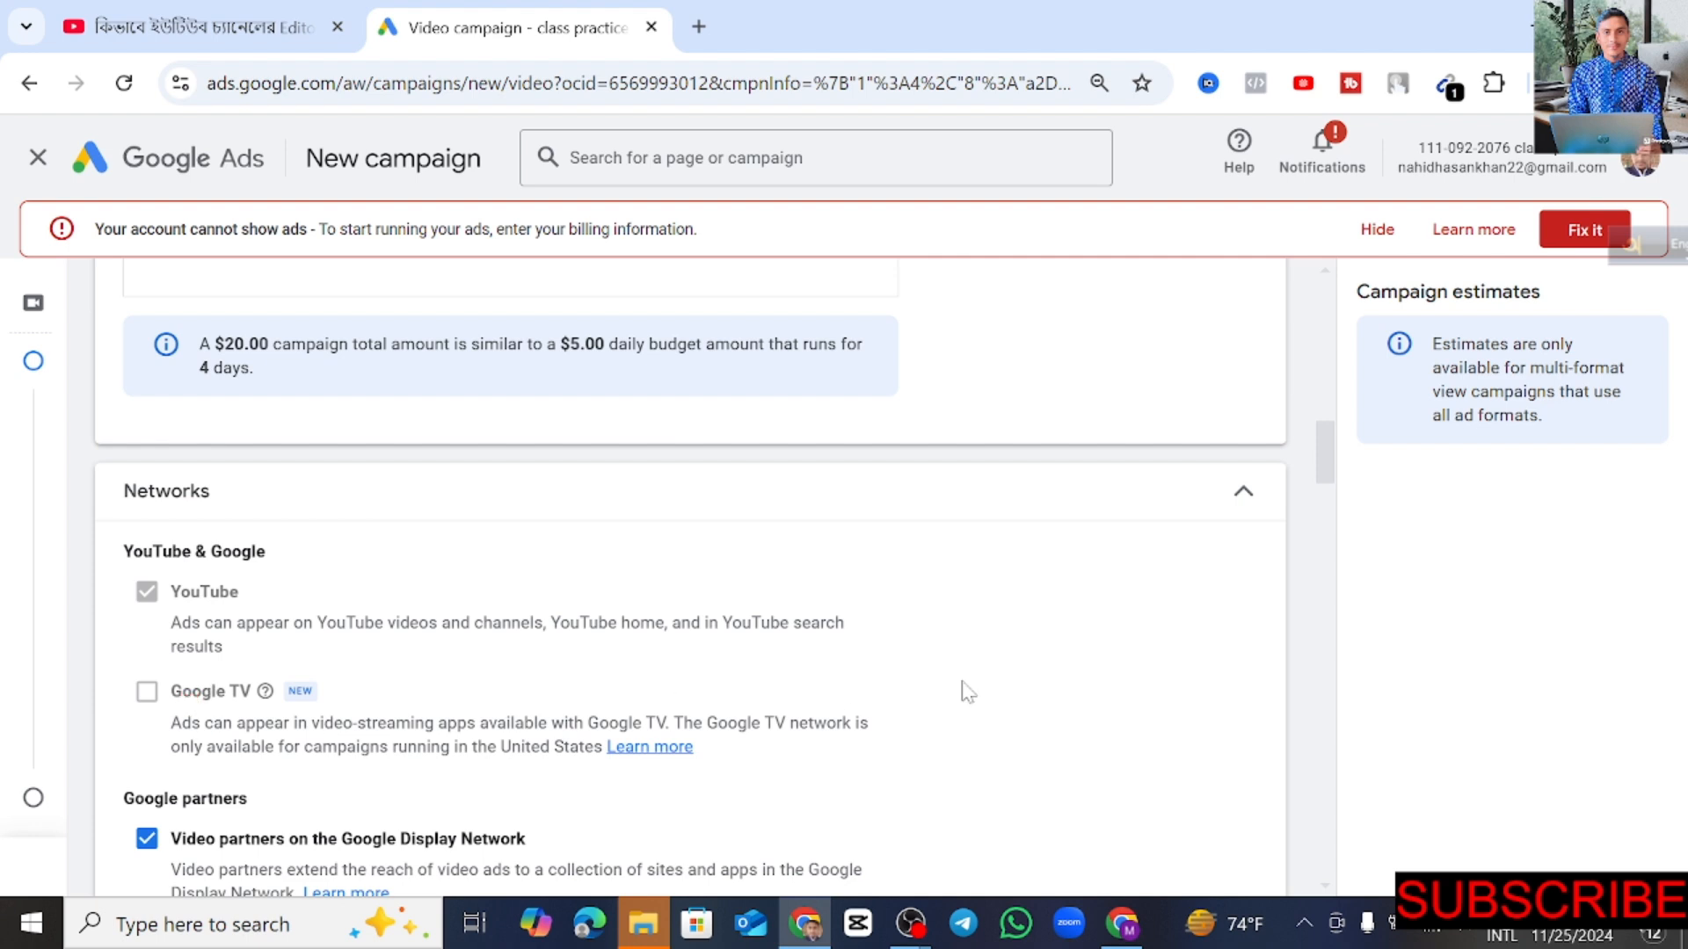
pyautogui.scroll(-2, 967, 692)
pyautogui.scroll(-3, 984, 668)
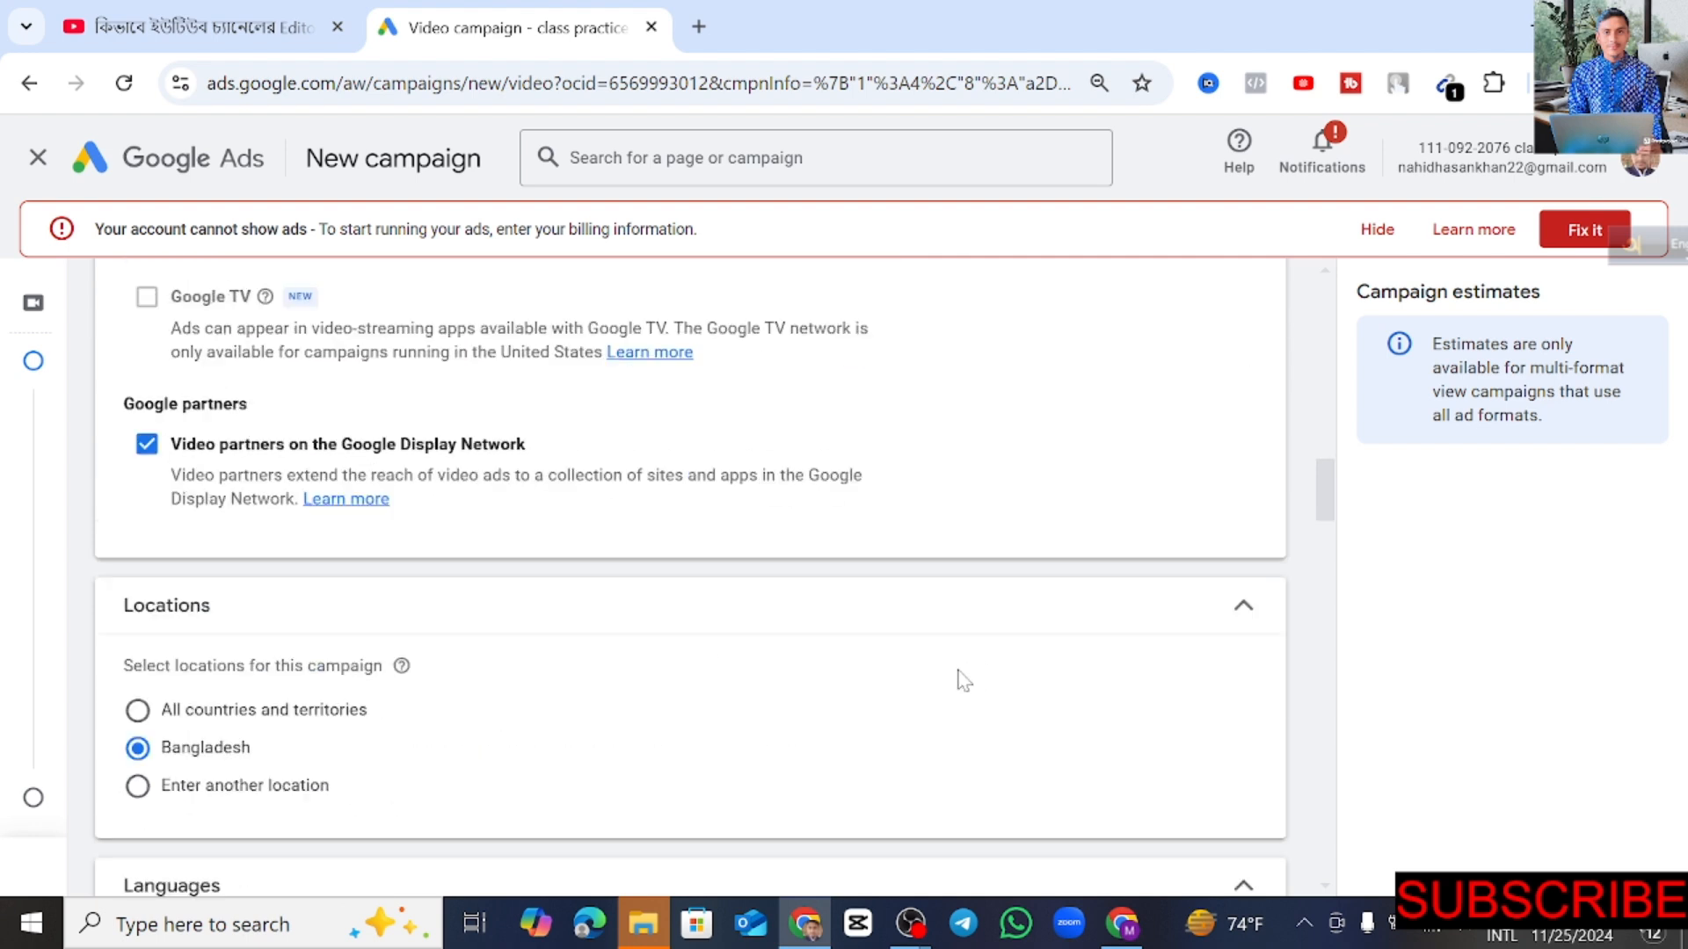
# Step: Choose to enter another location, then include the country Bangladesh through the advanced location search and save it
pyautogui.click(1255, 612)
pyautogui.scroll(-2, 1231, 625)
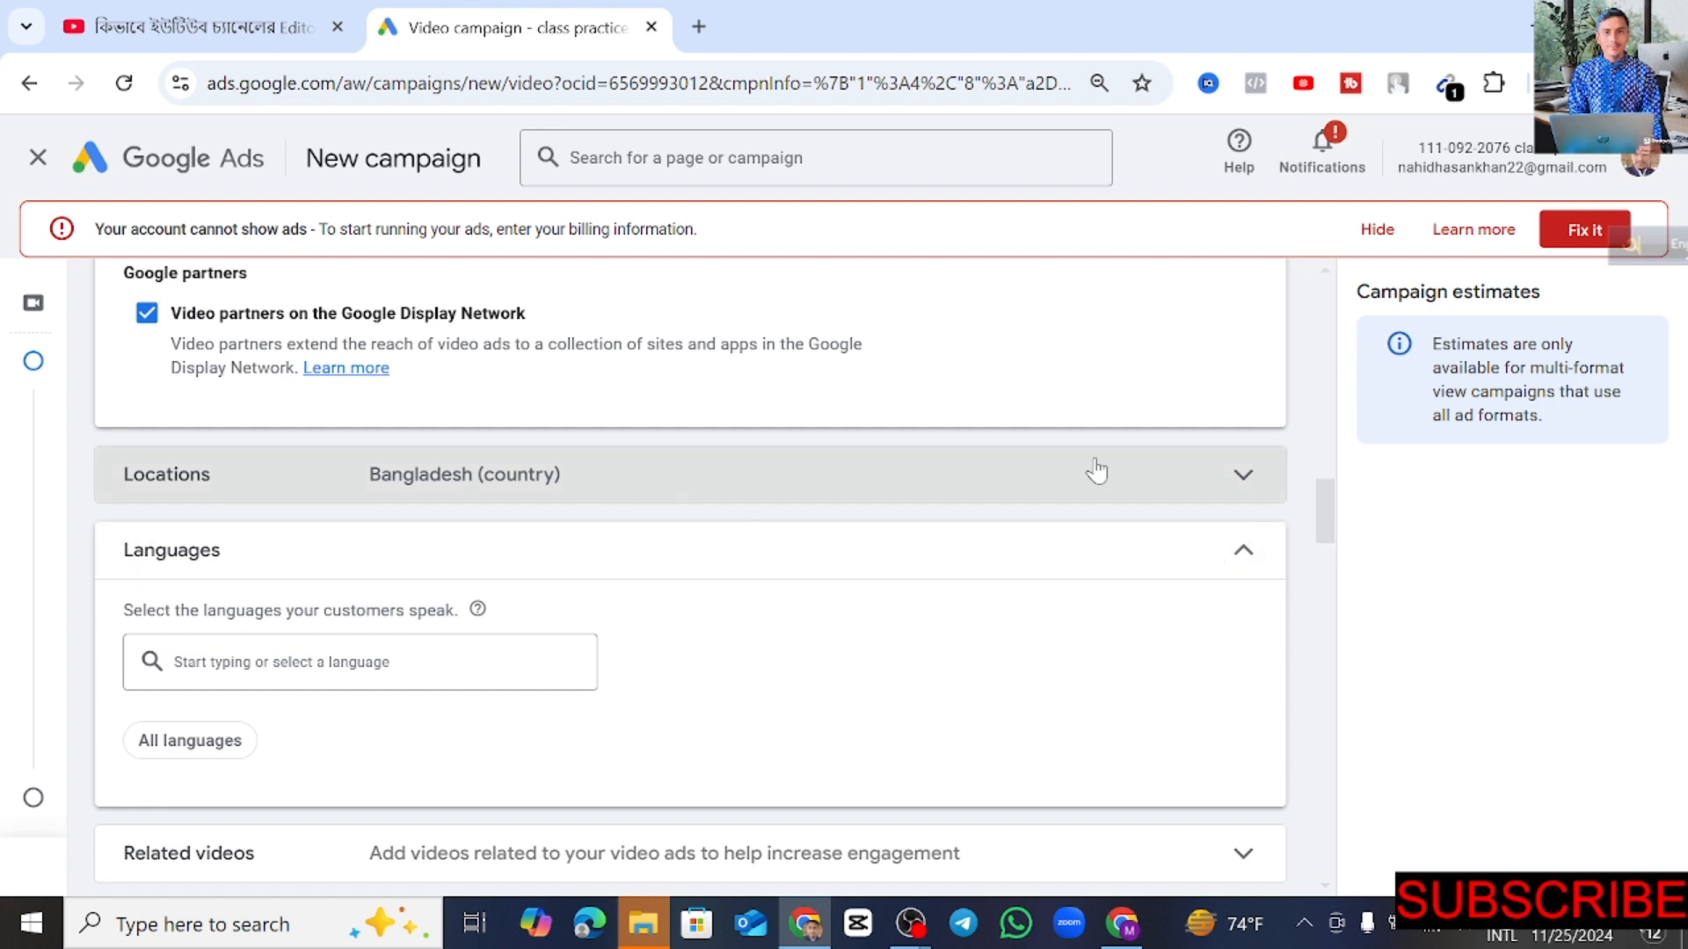
pyautogui.click(954, 482)
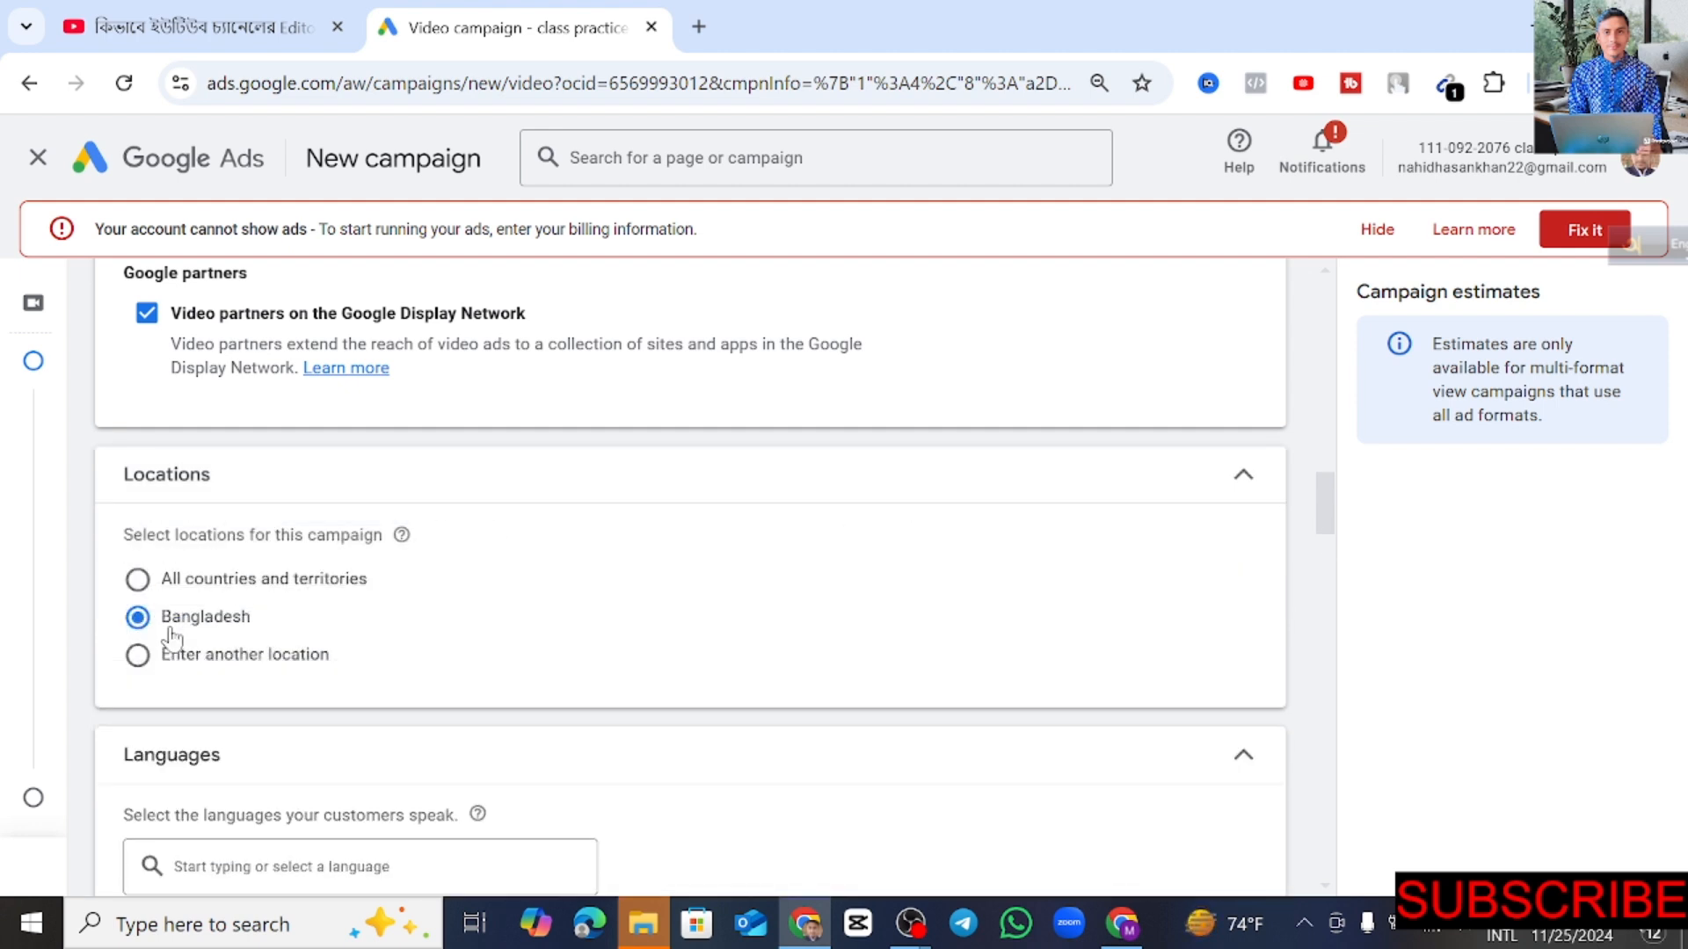
pyautogui.scroll(-3, 577, 524)
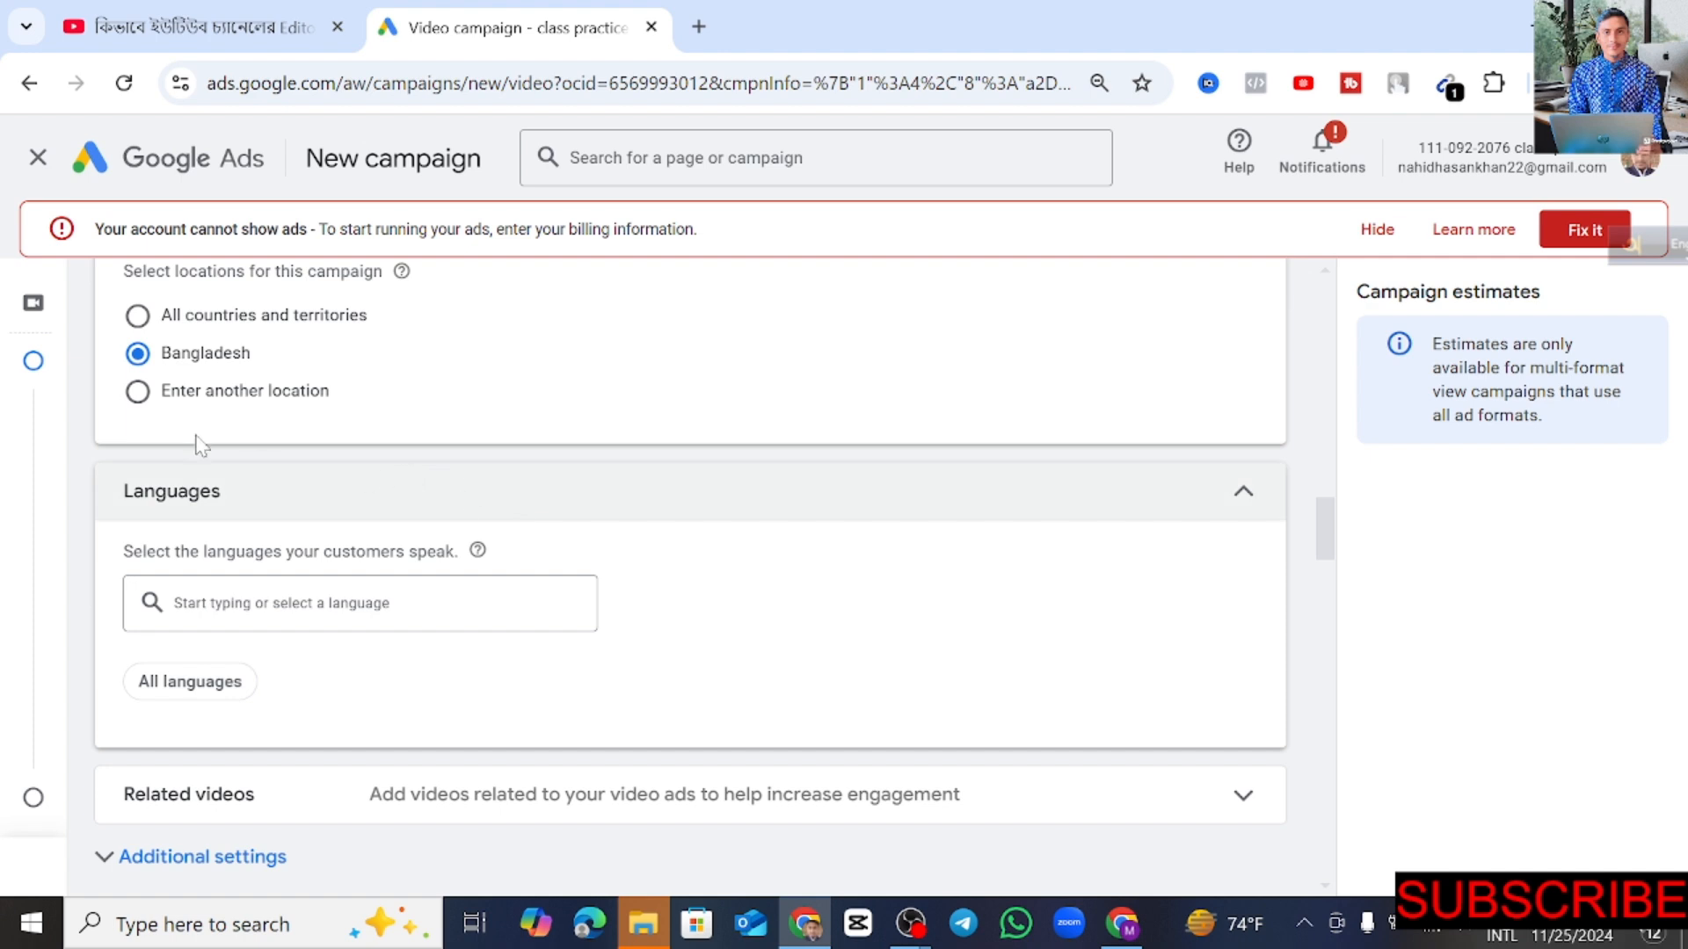
pyautogui.scroll(3, 268, 494)
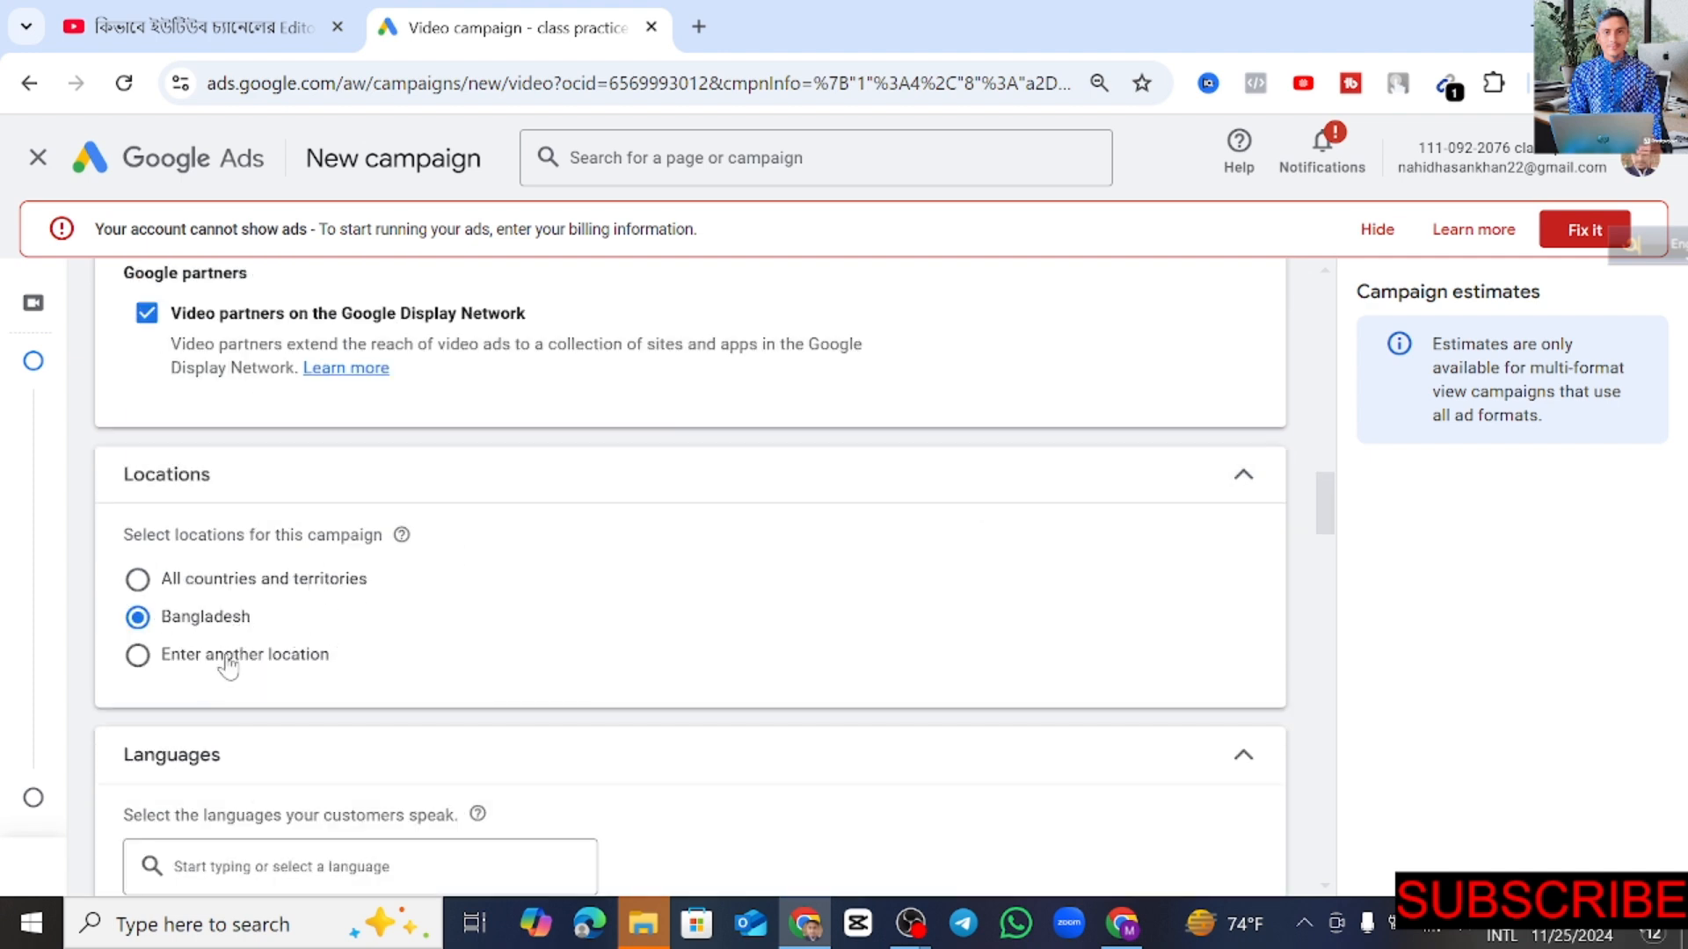
pyautogui.click(276, 664)
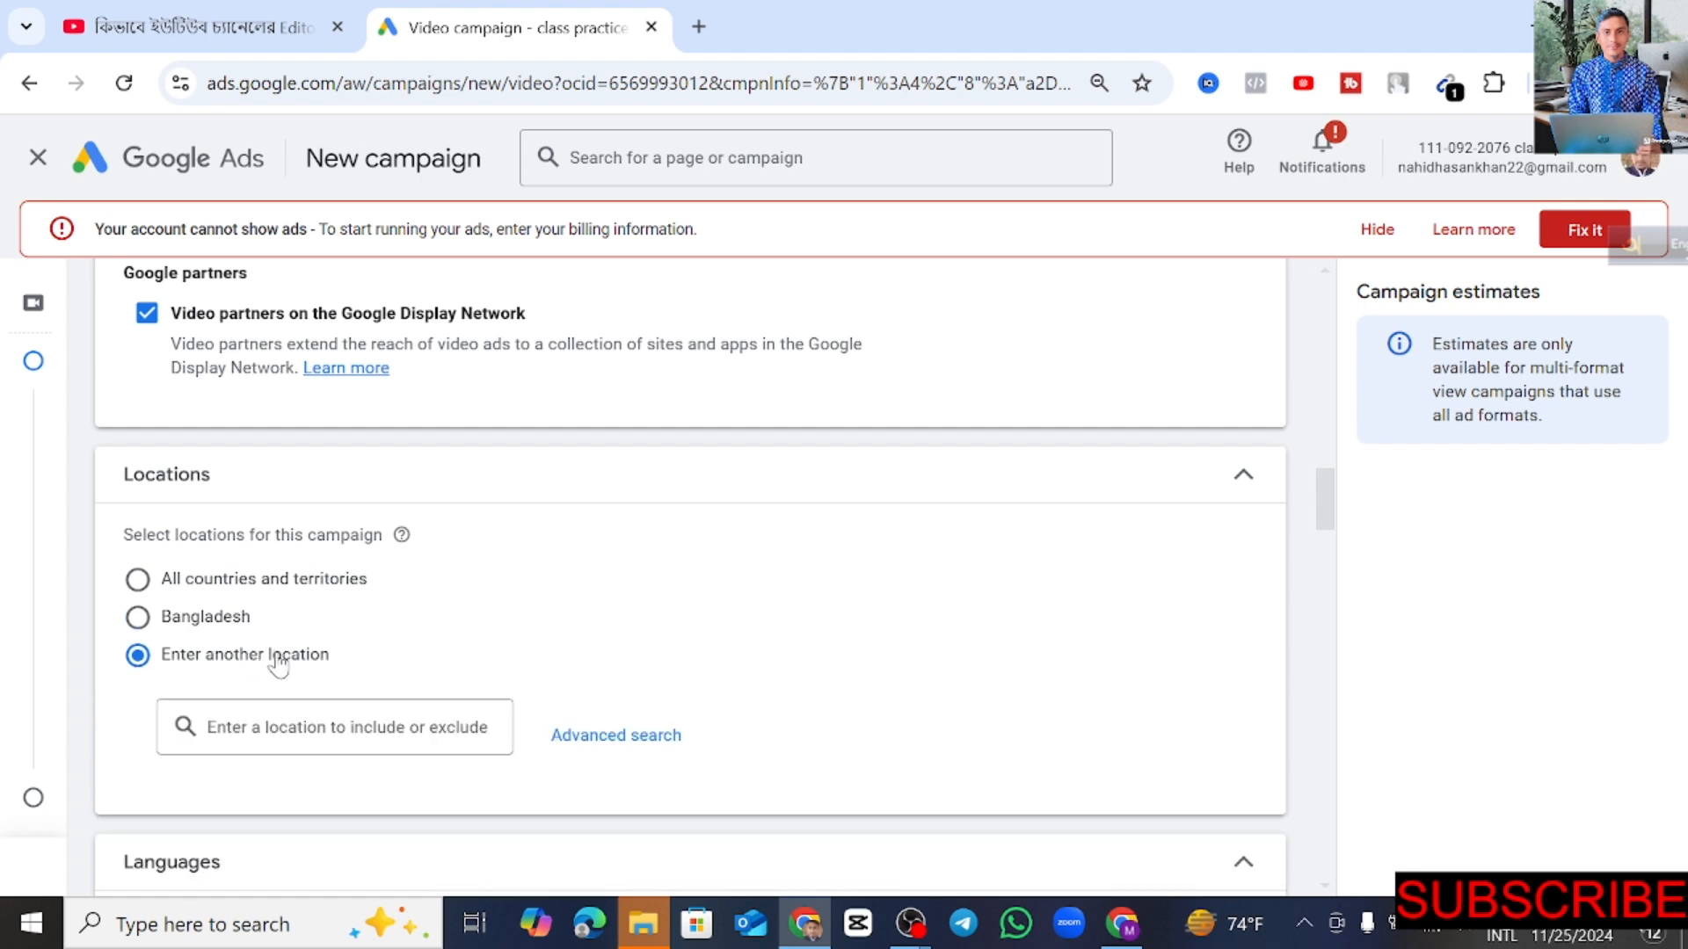
pyautogui.scroll(-3, 809, 639)
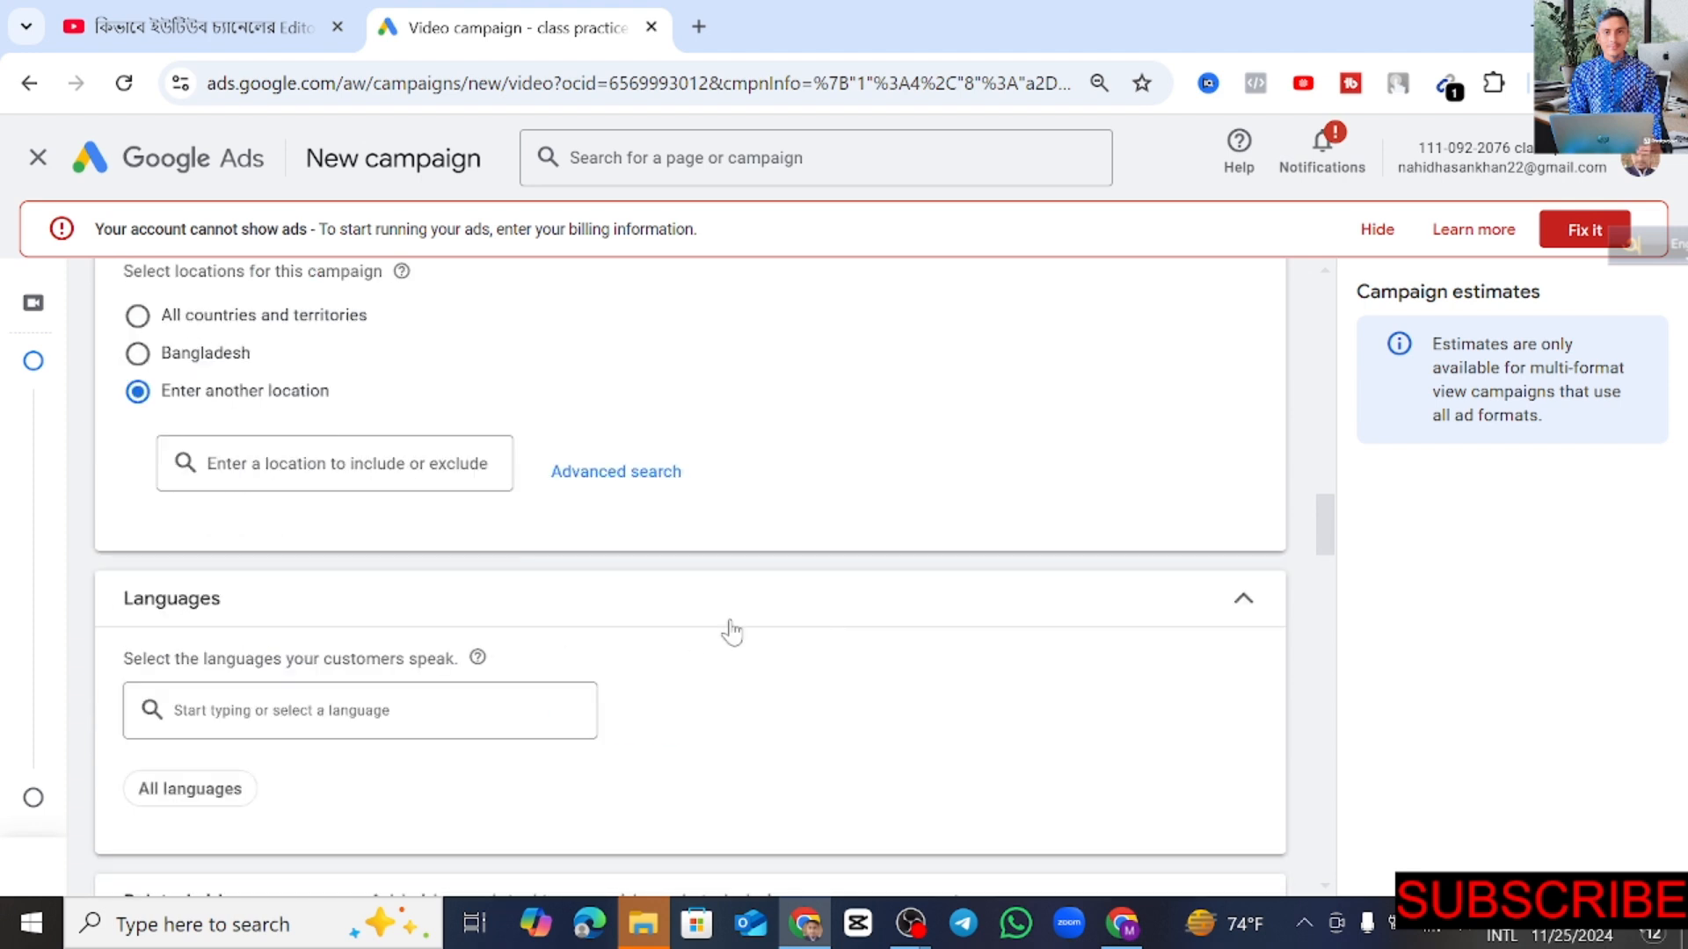
pyautogui.click(607, 474)
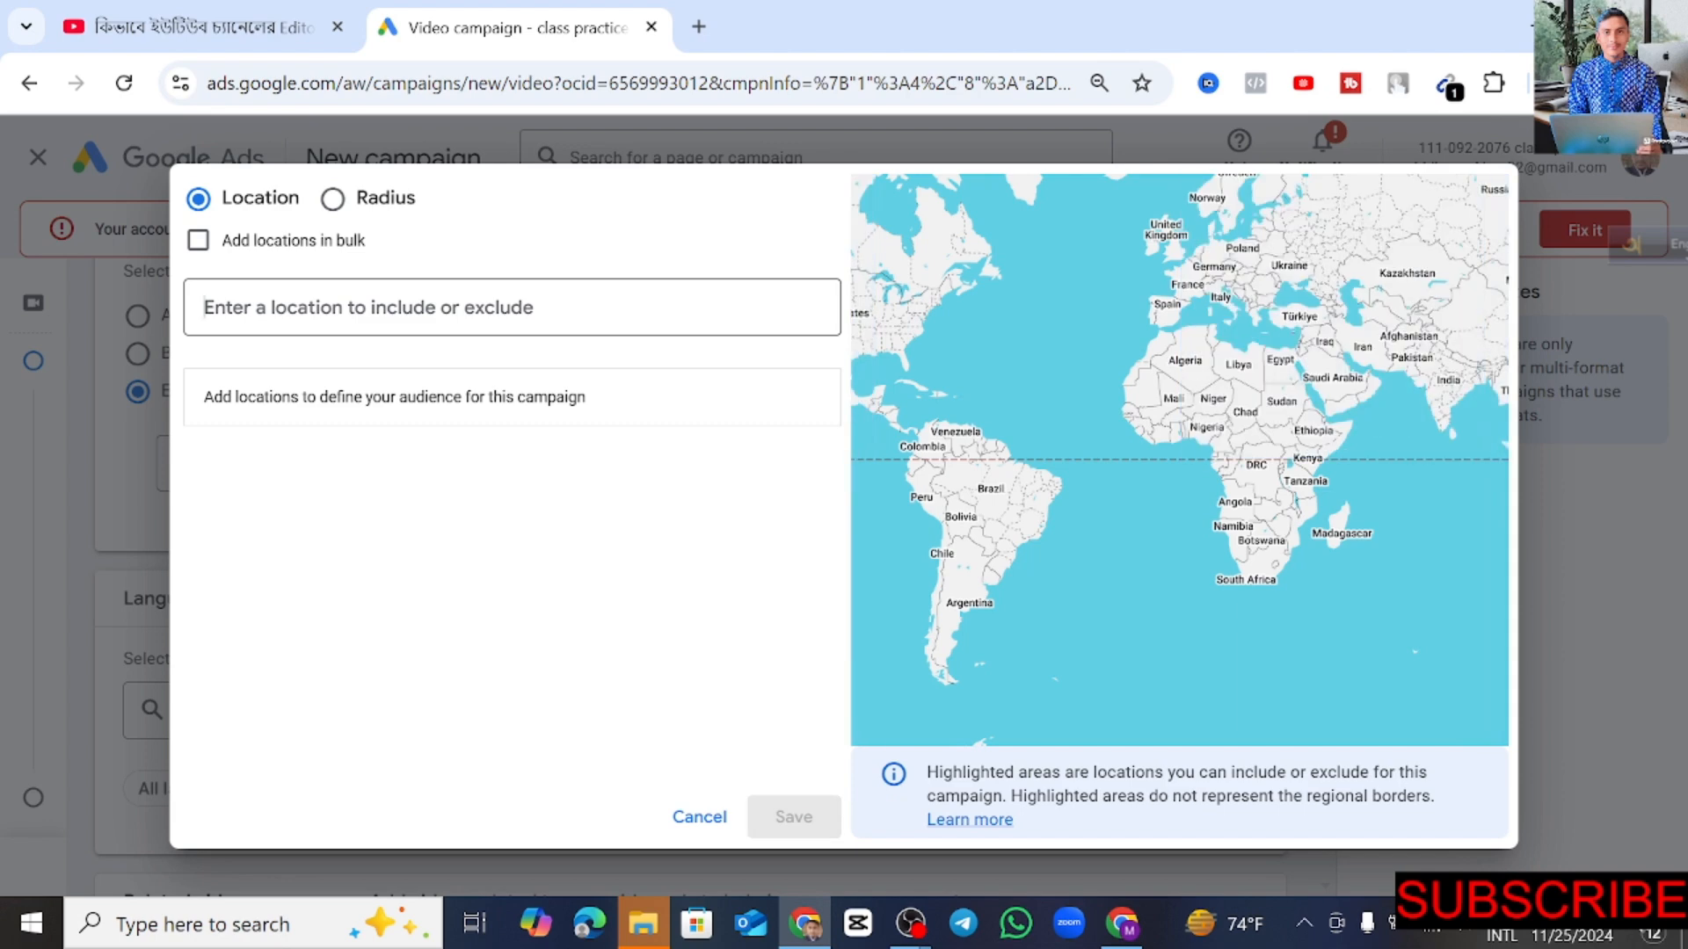
pyautogui.write('B')
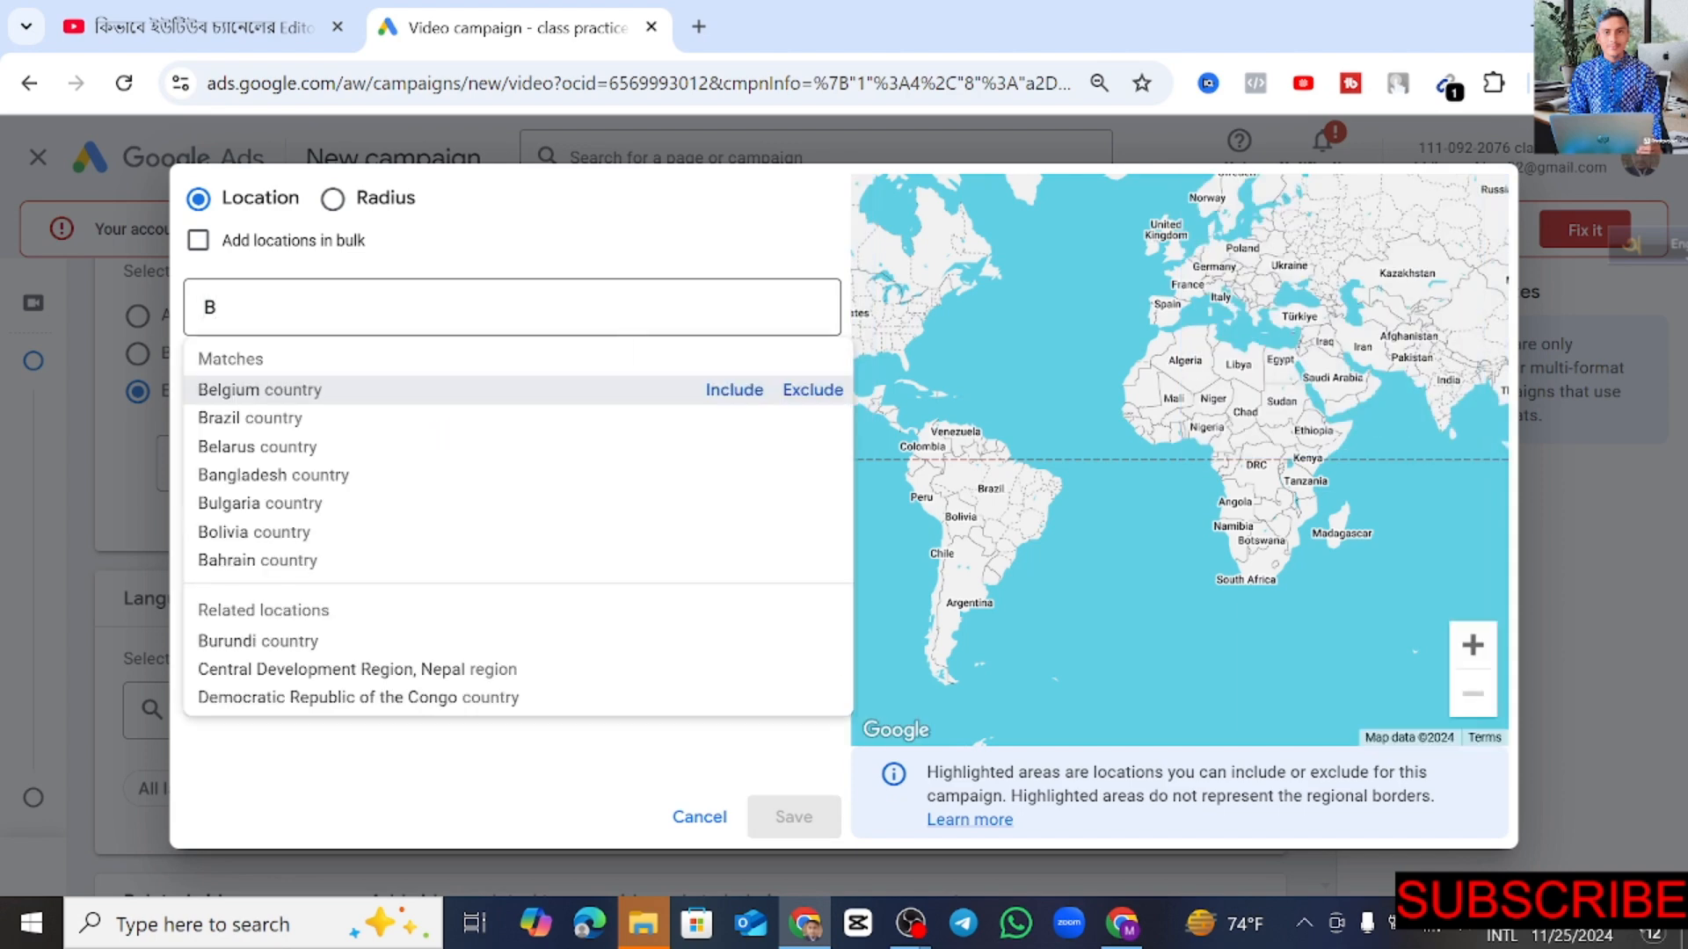
pyautogui.write('angladesh')
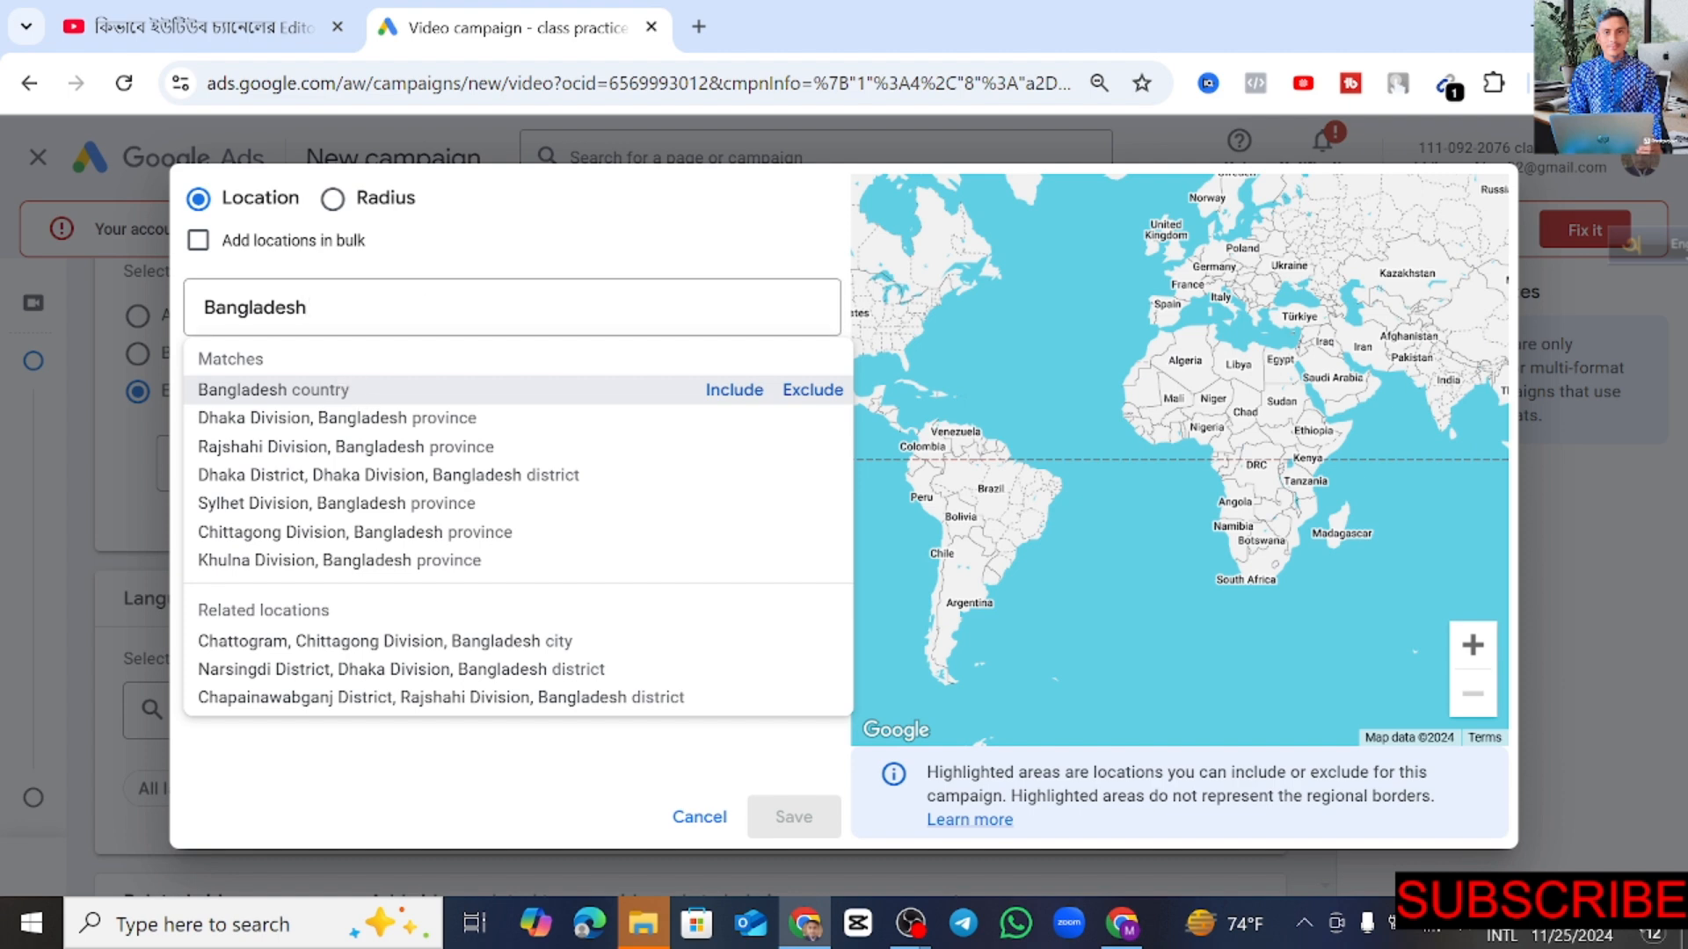
pyautogui.click(580, 395)
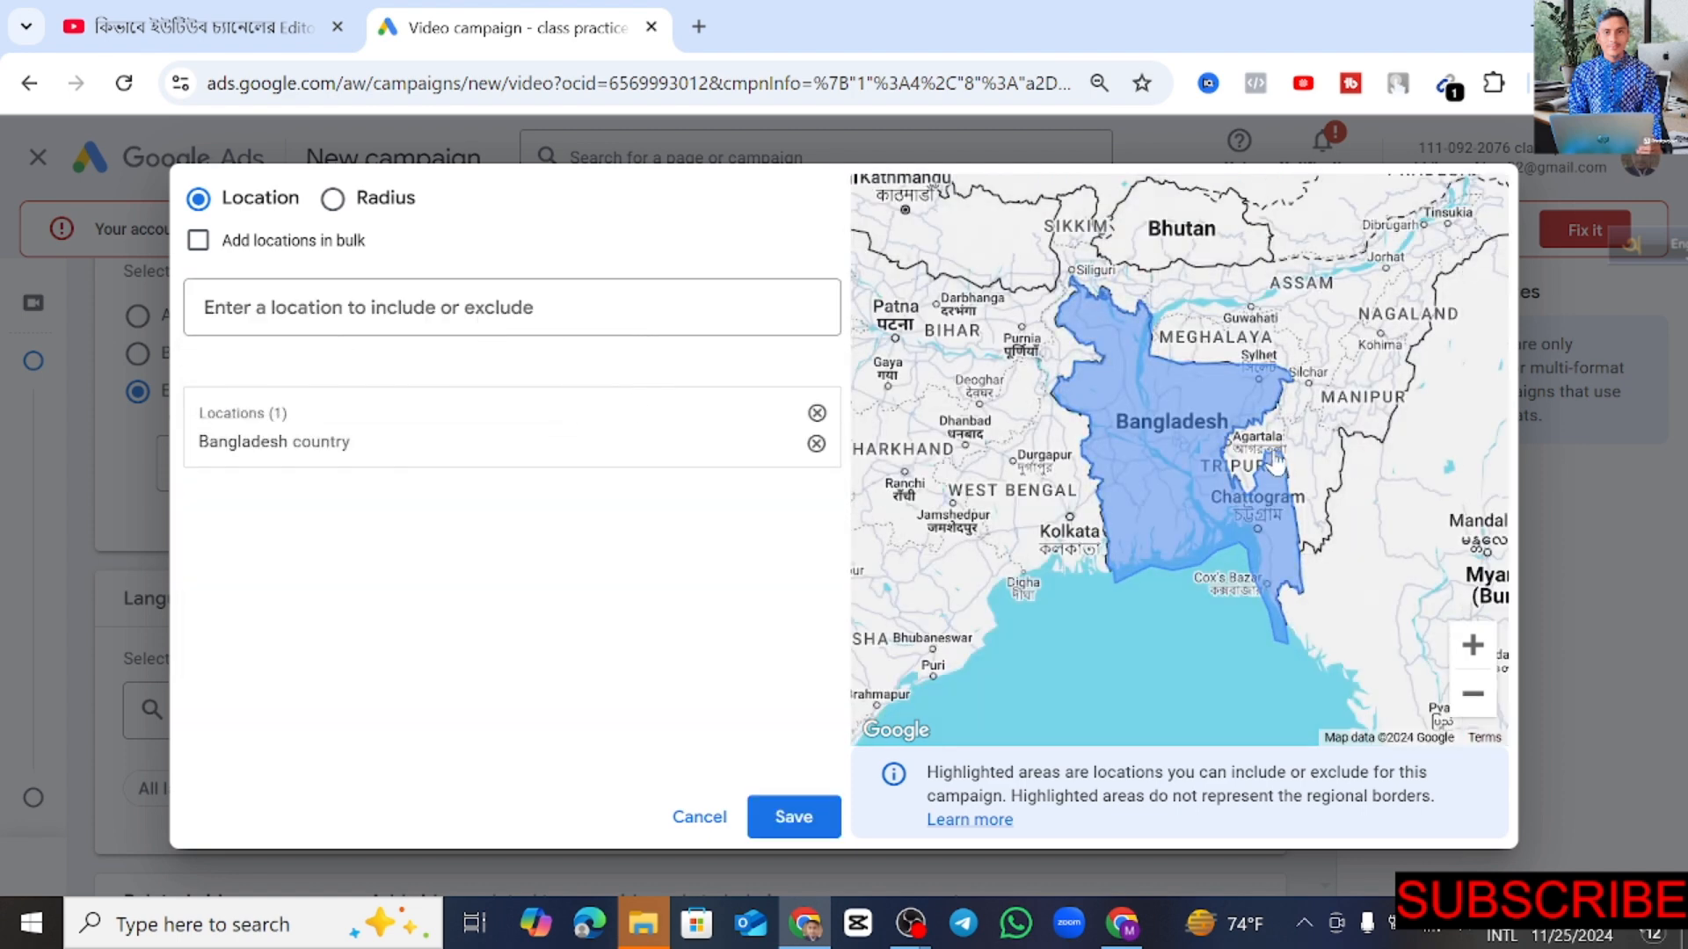
pyautogui.click(805, 816)
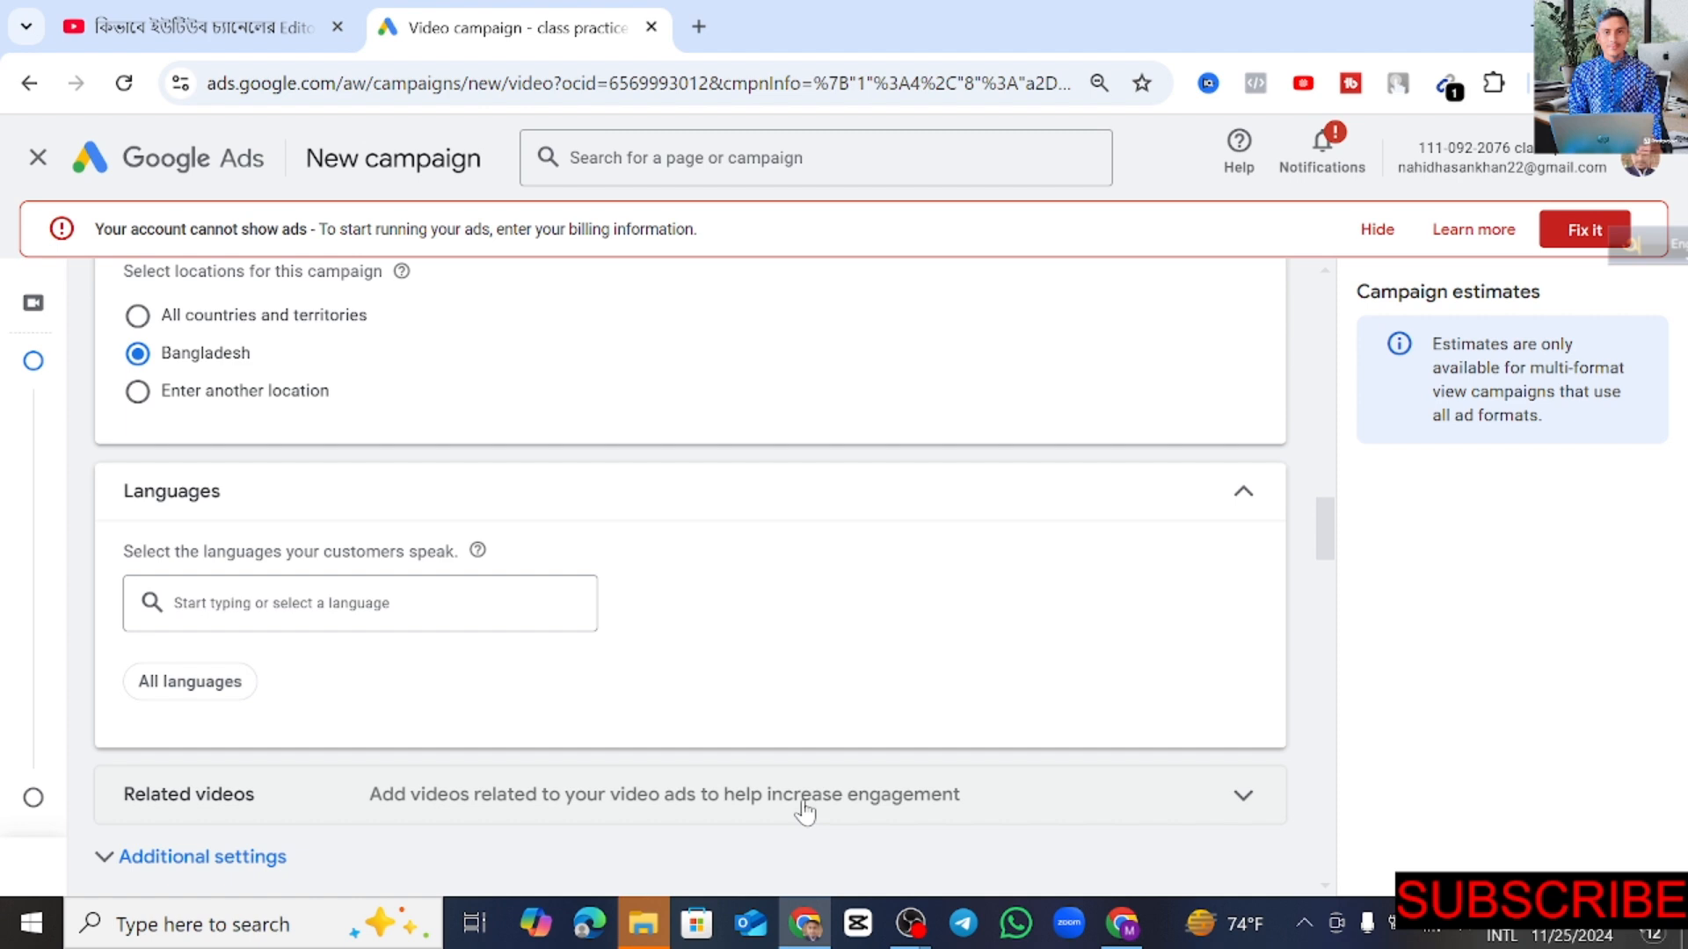
# Step: Select Bengali and English as the campaign's customer languages
pyautogui.scroll(-2, 848, 655)
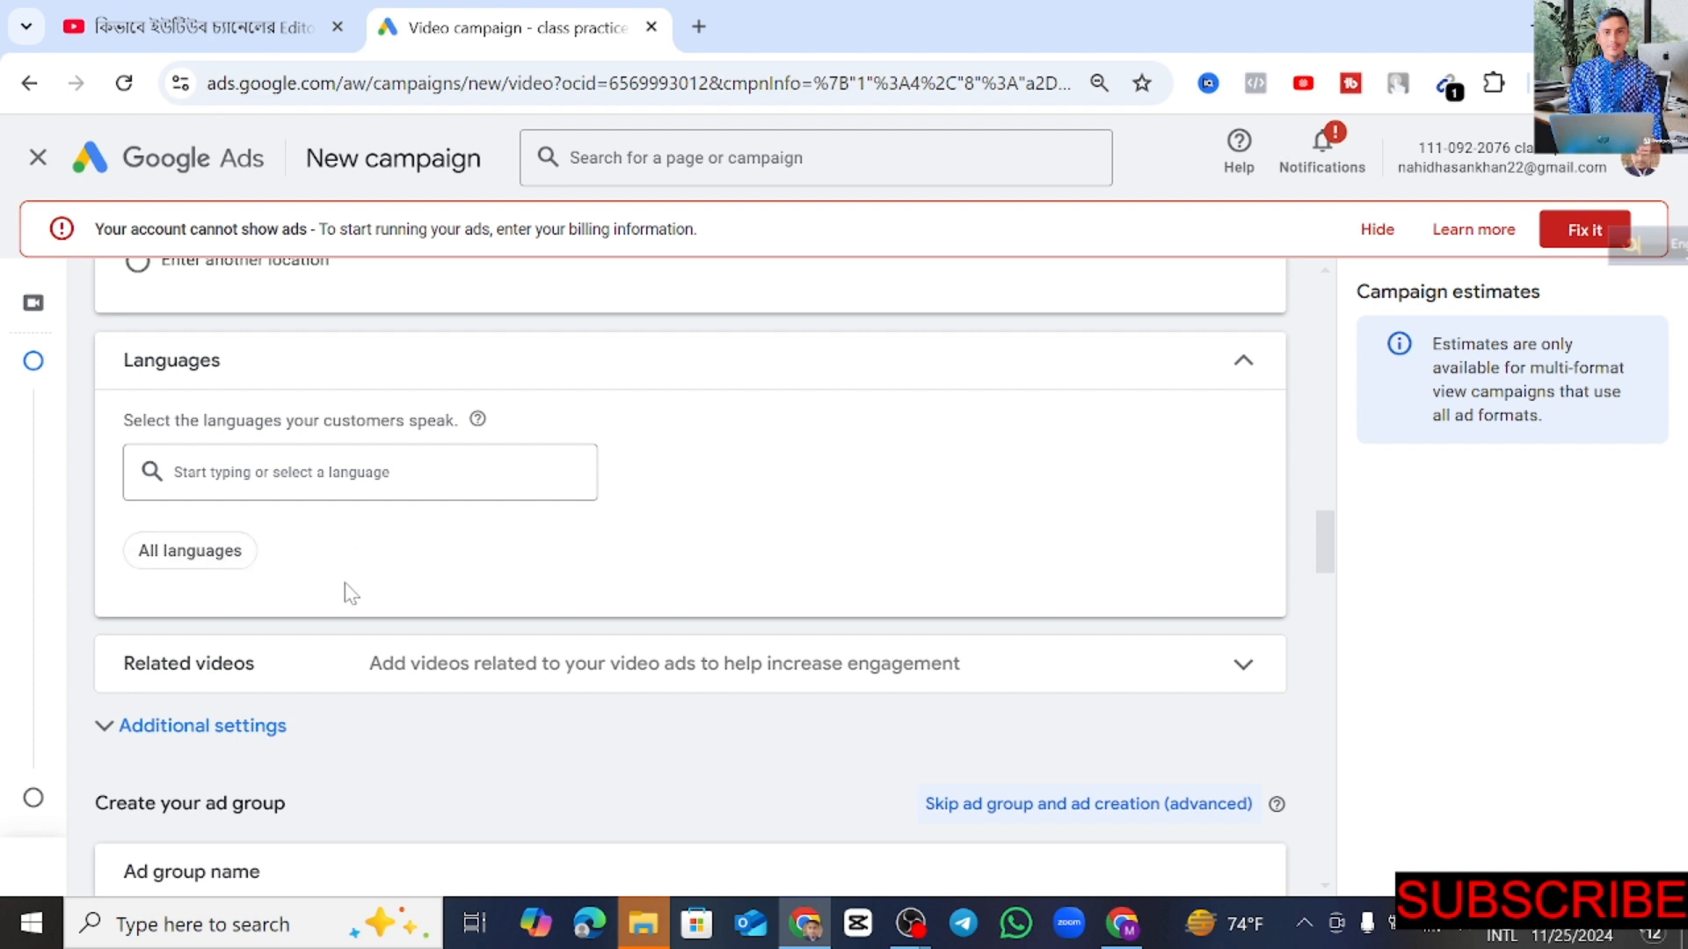
pyautogui.click(263, 472)
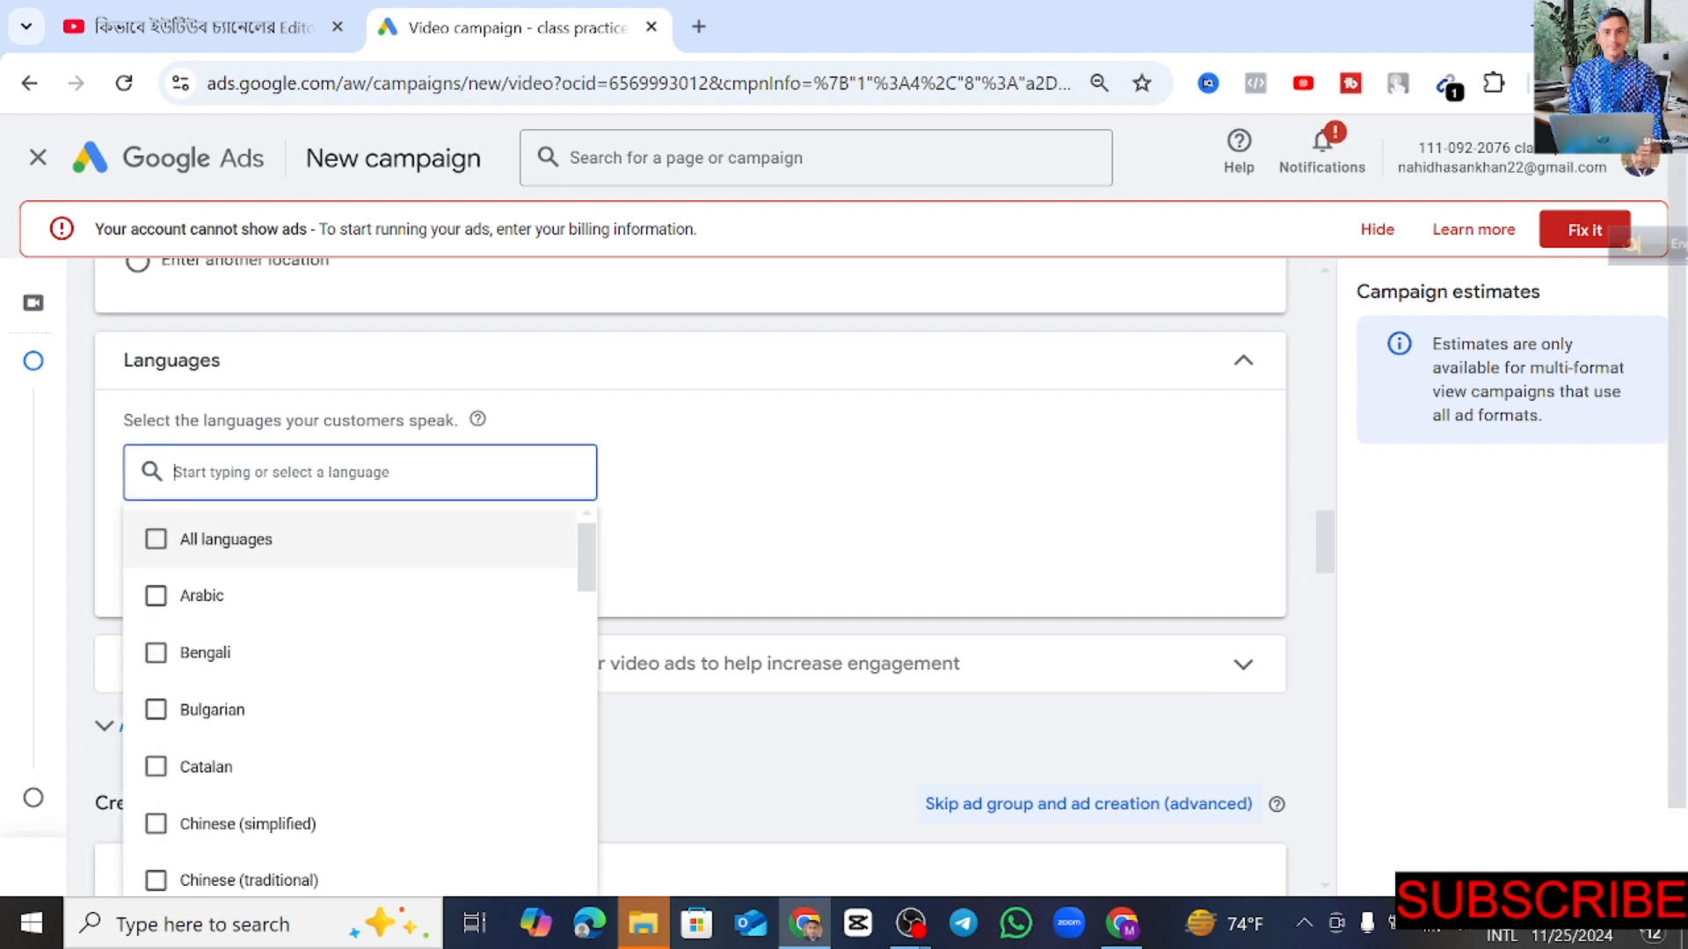
pyautogui.click(226, 652)
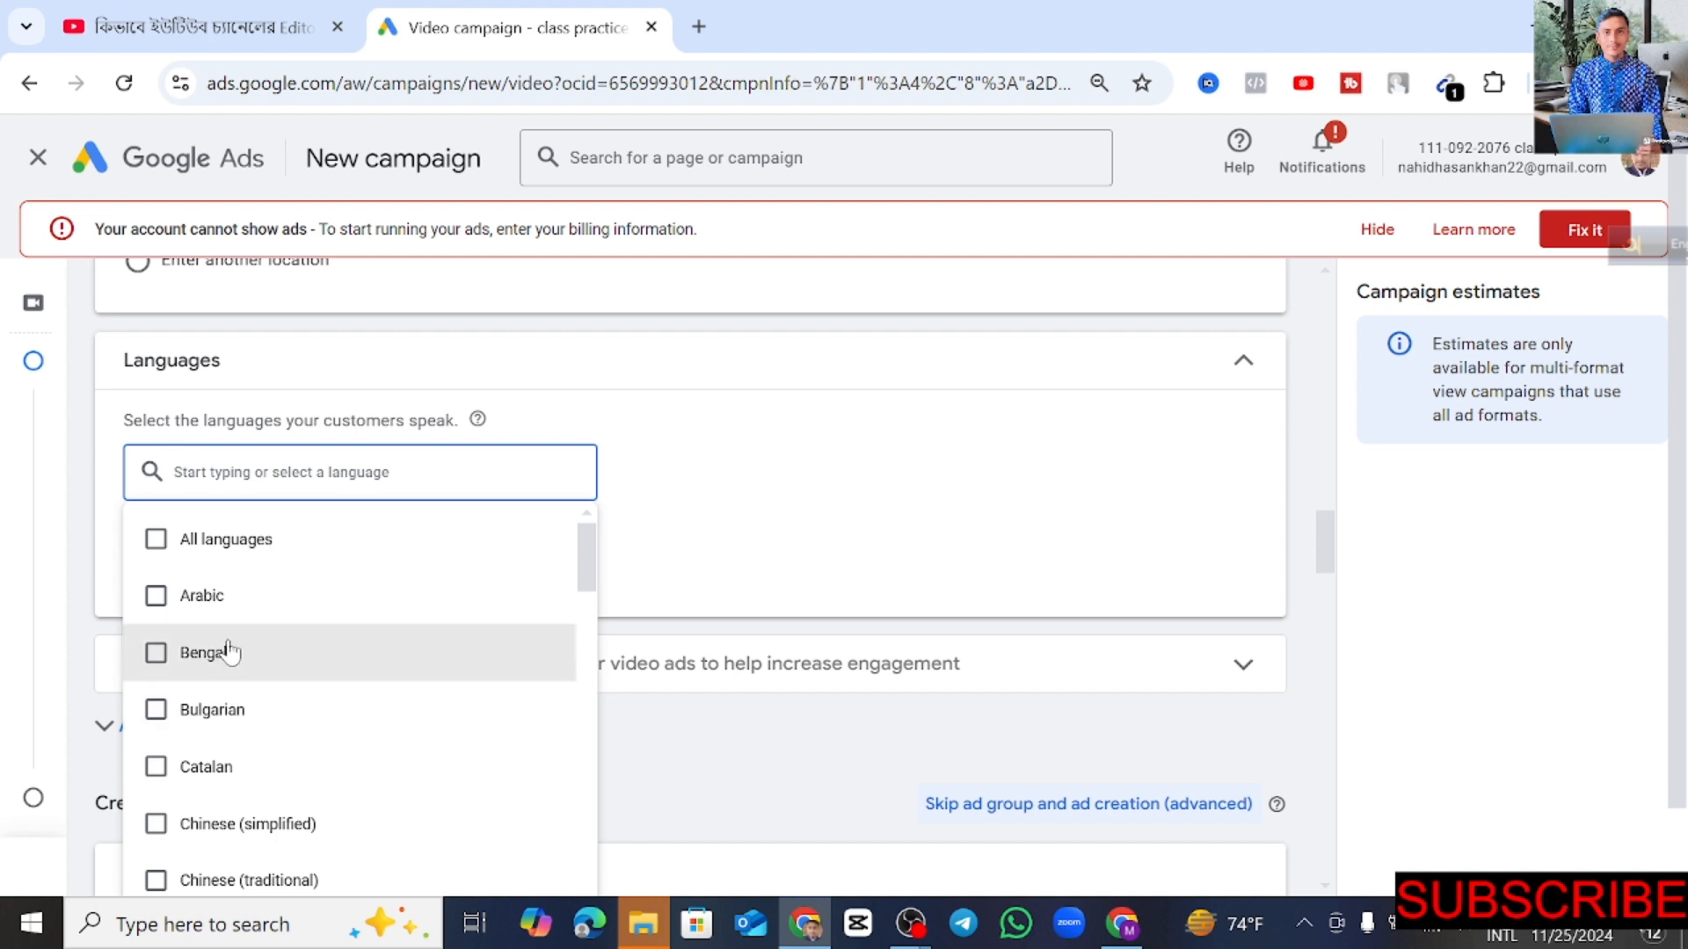
pyautogui.scroll(-7, 234, 756)
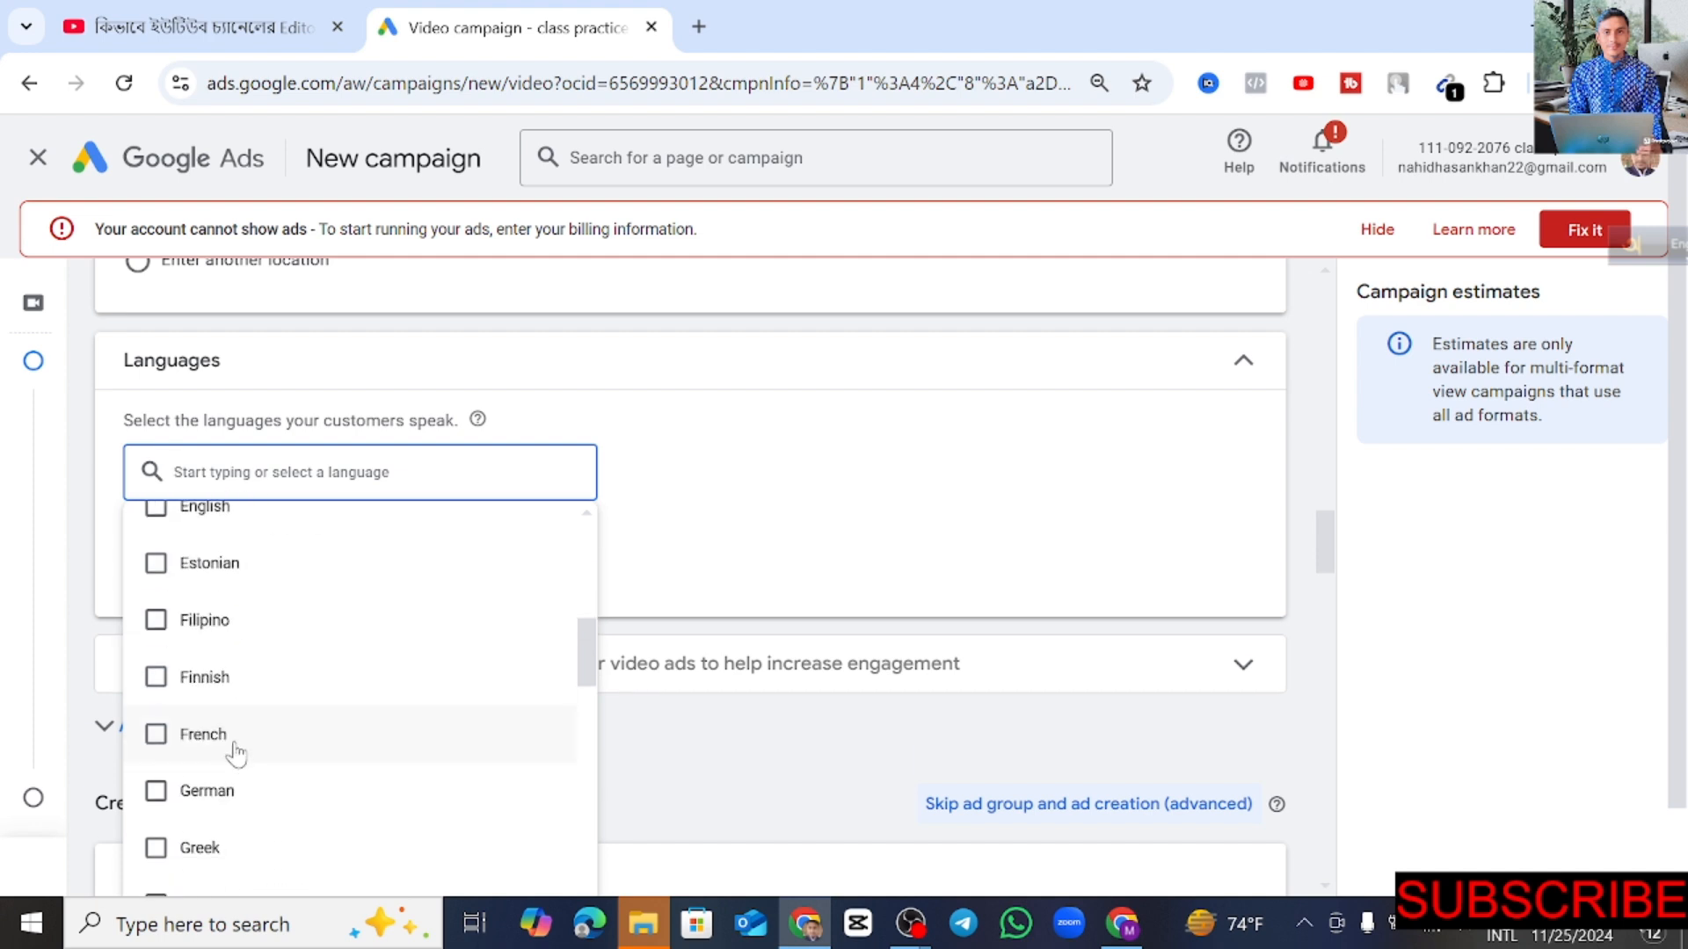
pyautogui.scroll(2, 239, 741)
pyautogui.click(210, 639)
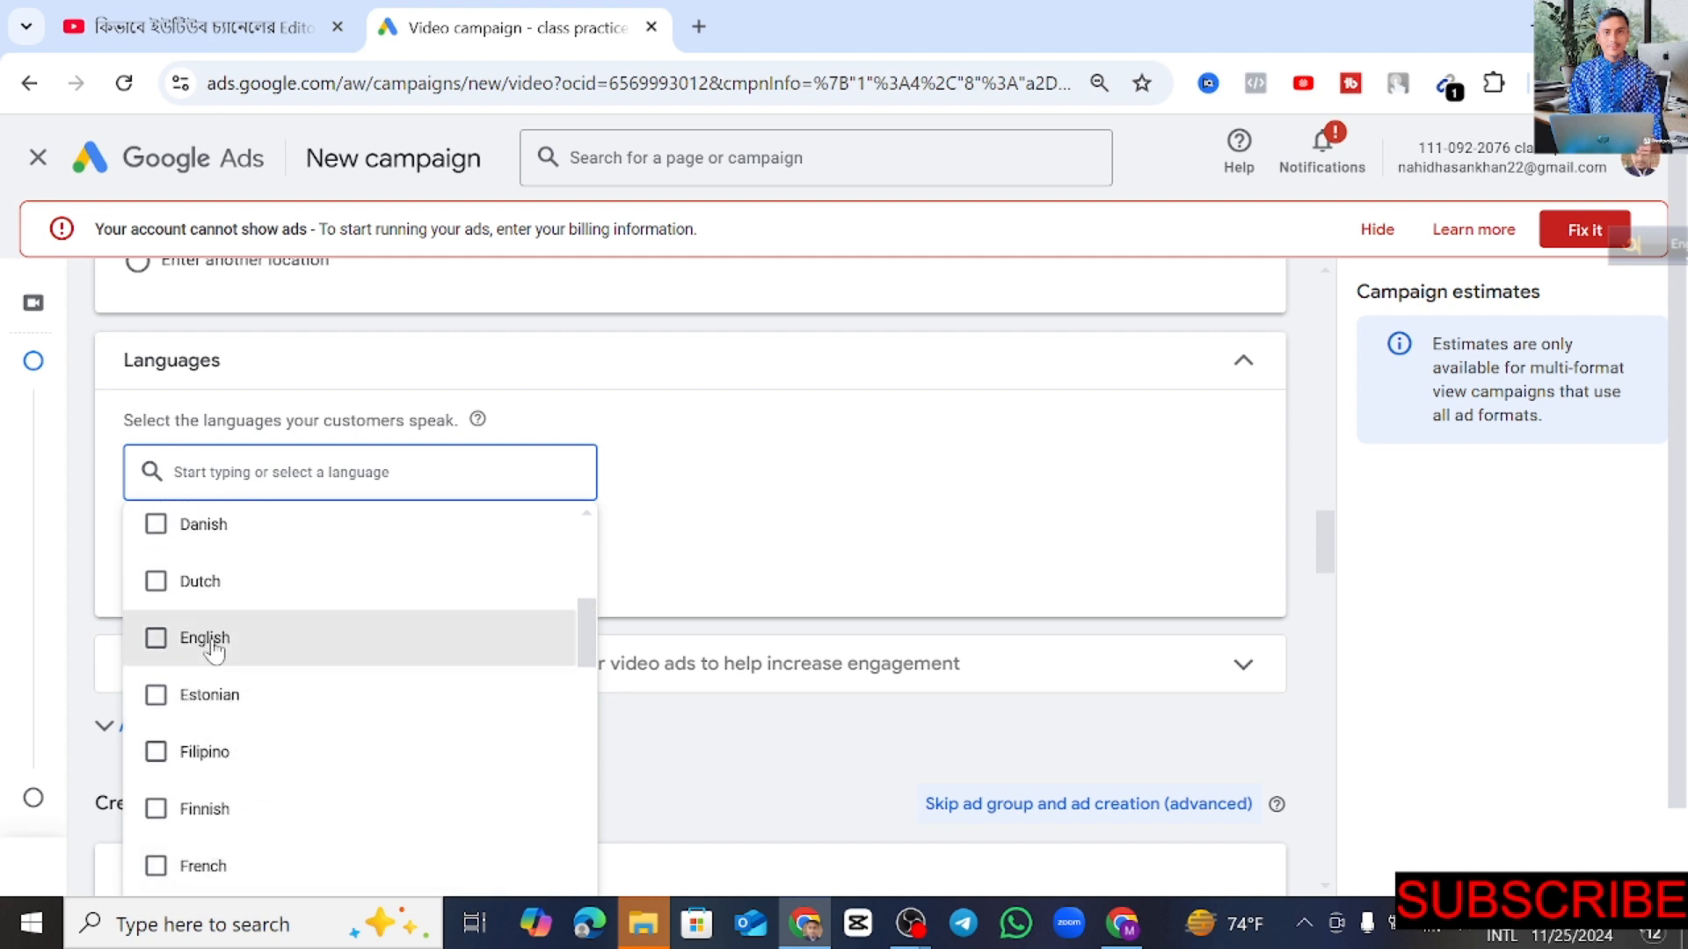
pyautogui.click(670, 572)
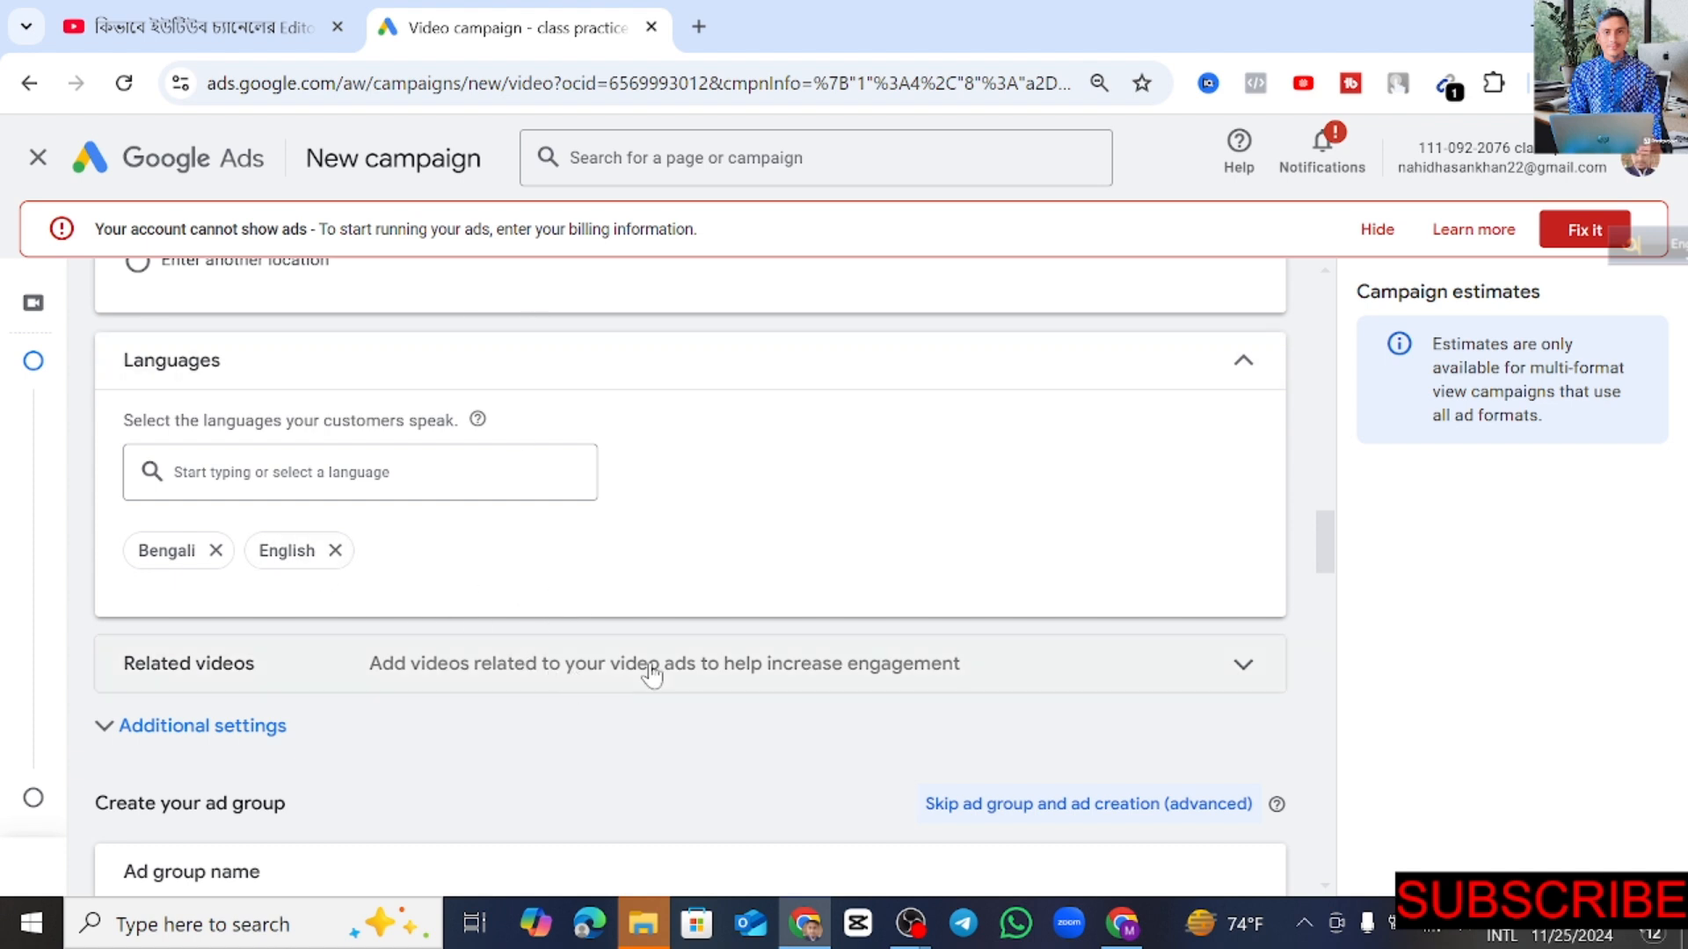
# Step: Expand the Related videos section and open its video search for adding videos related to the ad
pyautogui.scroll(-3, 538, 650)
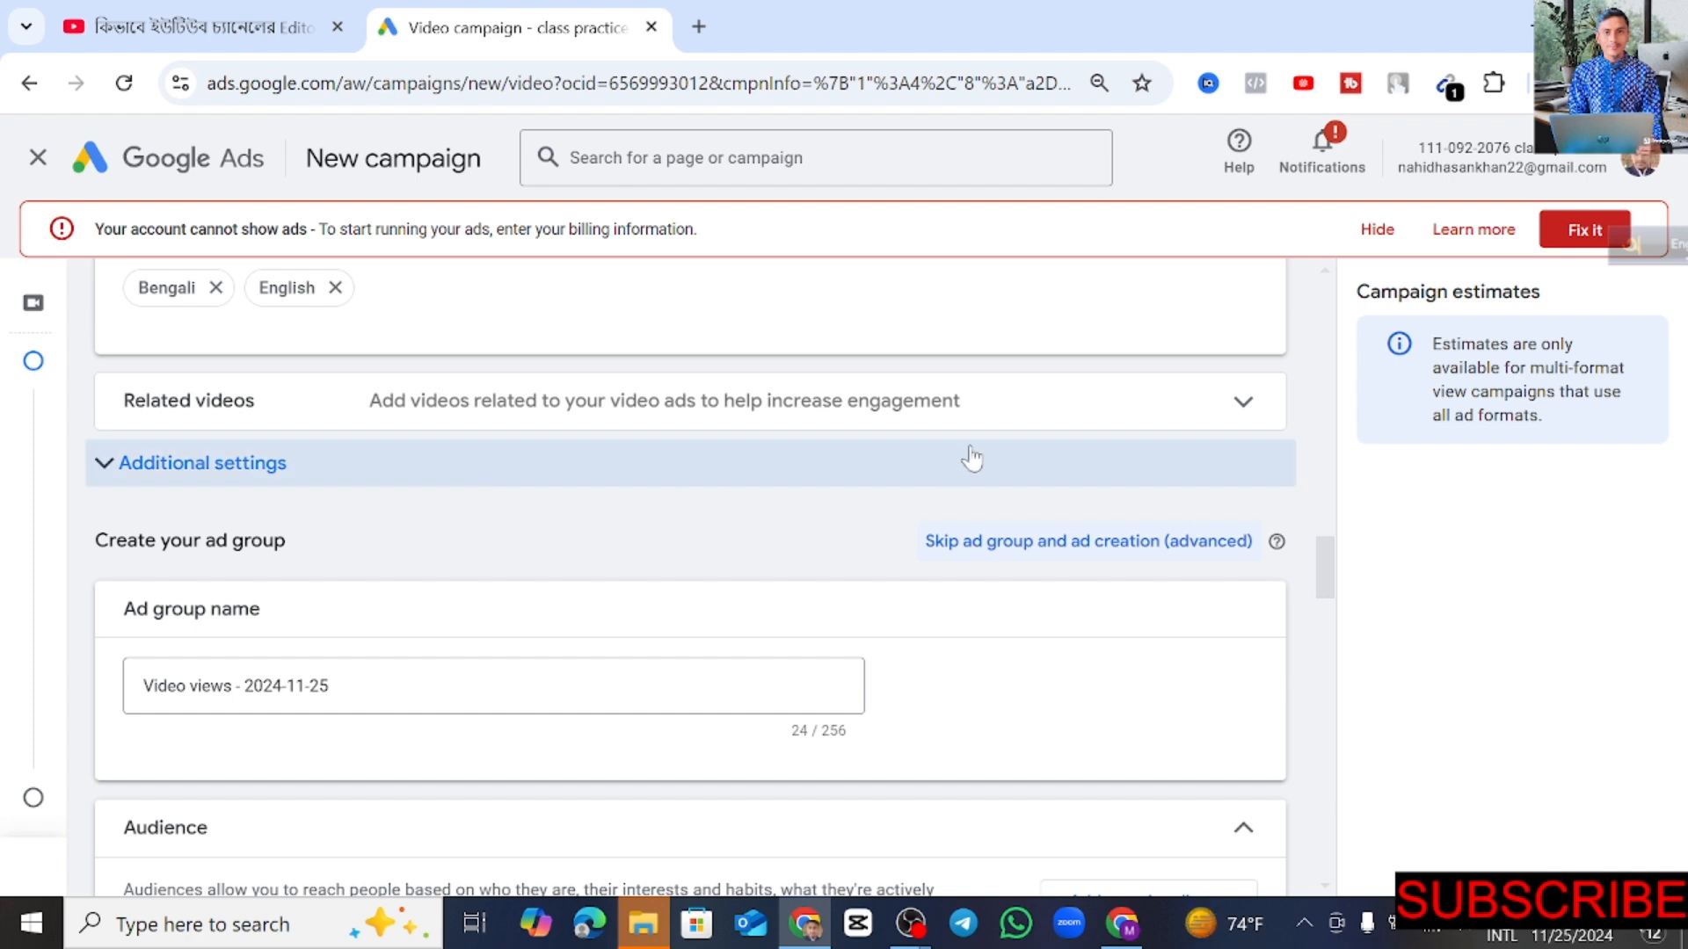
pyautogui.click(1243, 407)
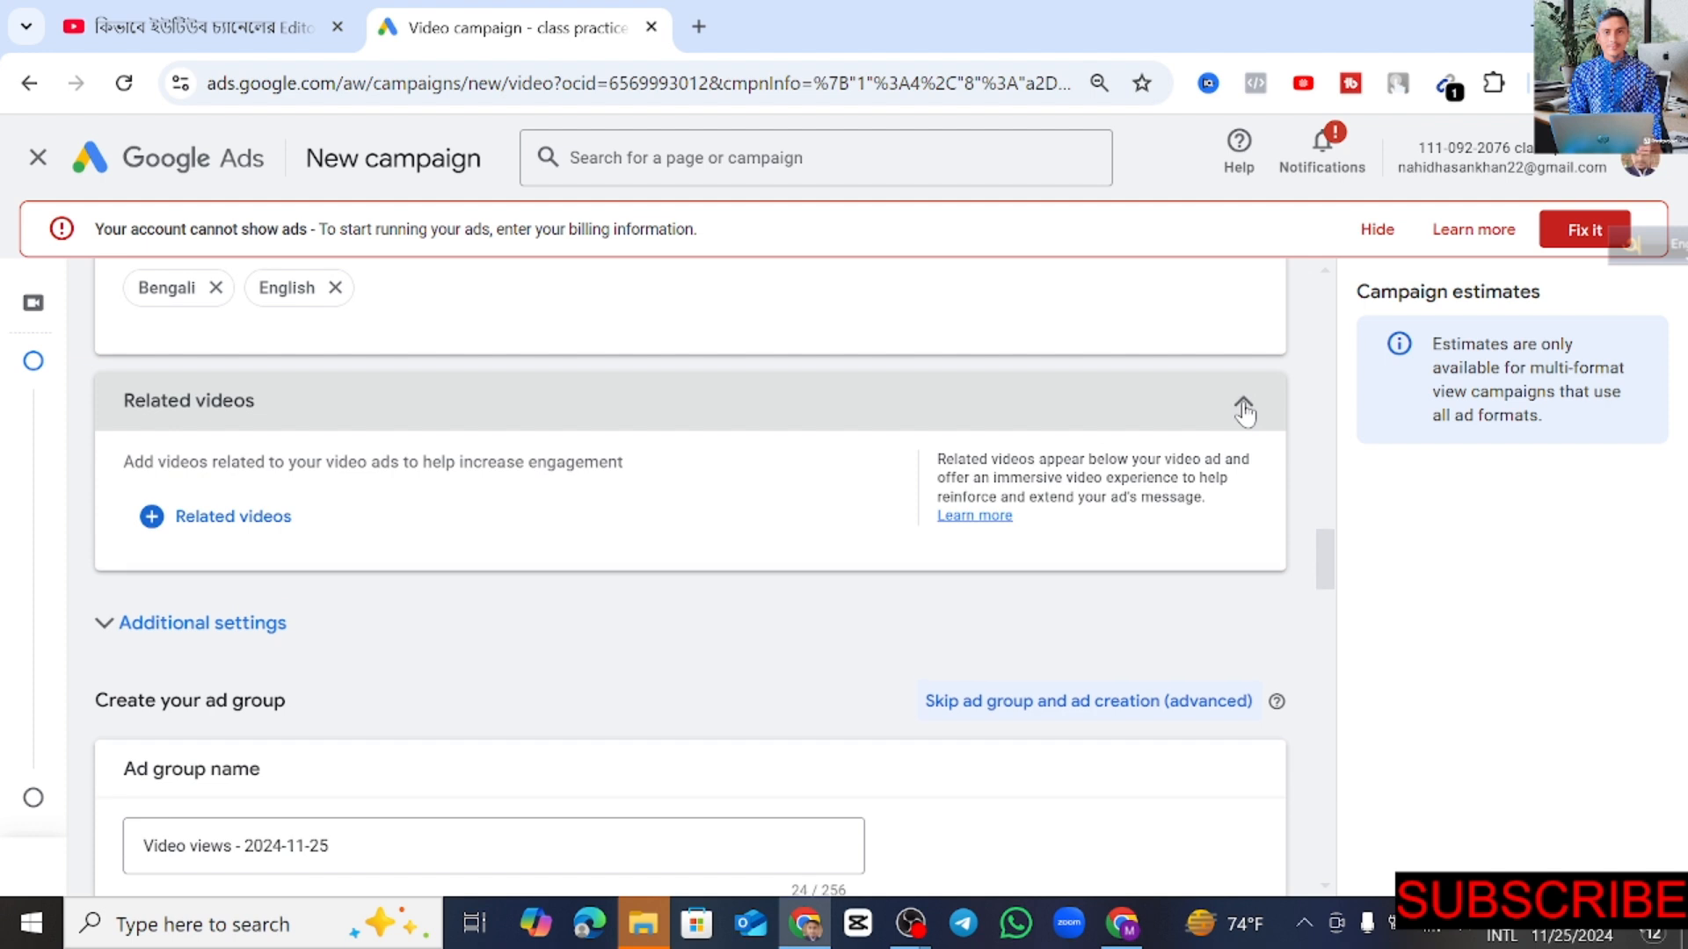
pyautogui.click(224, 520)
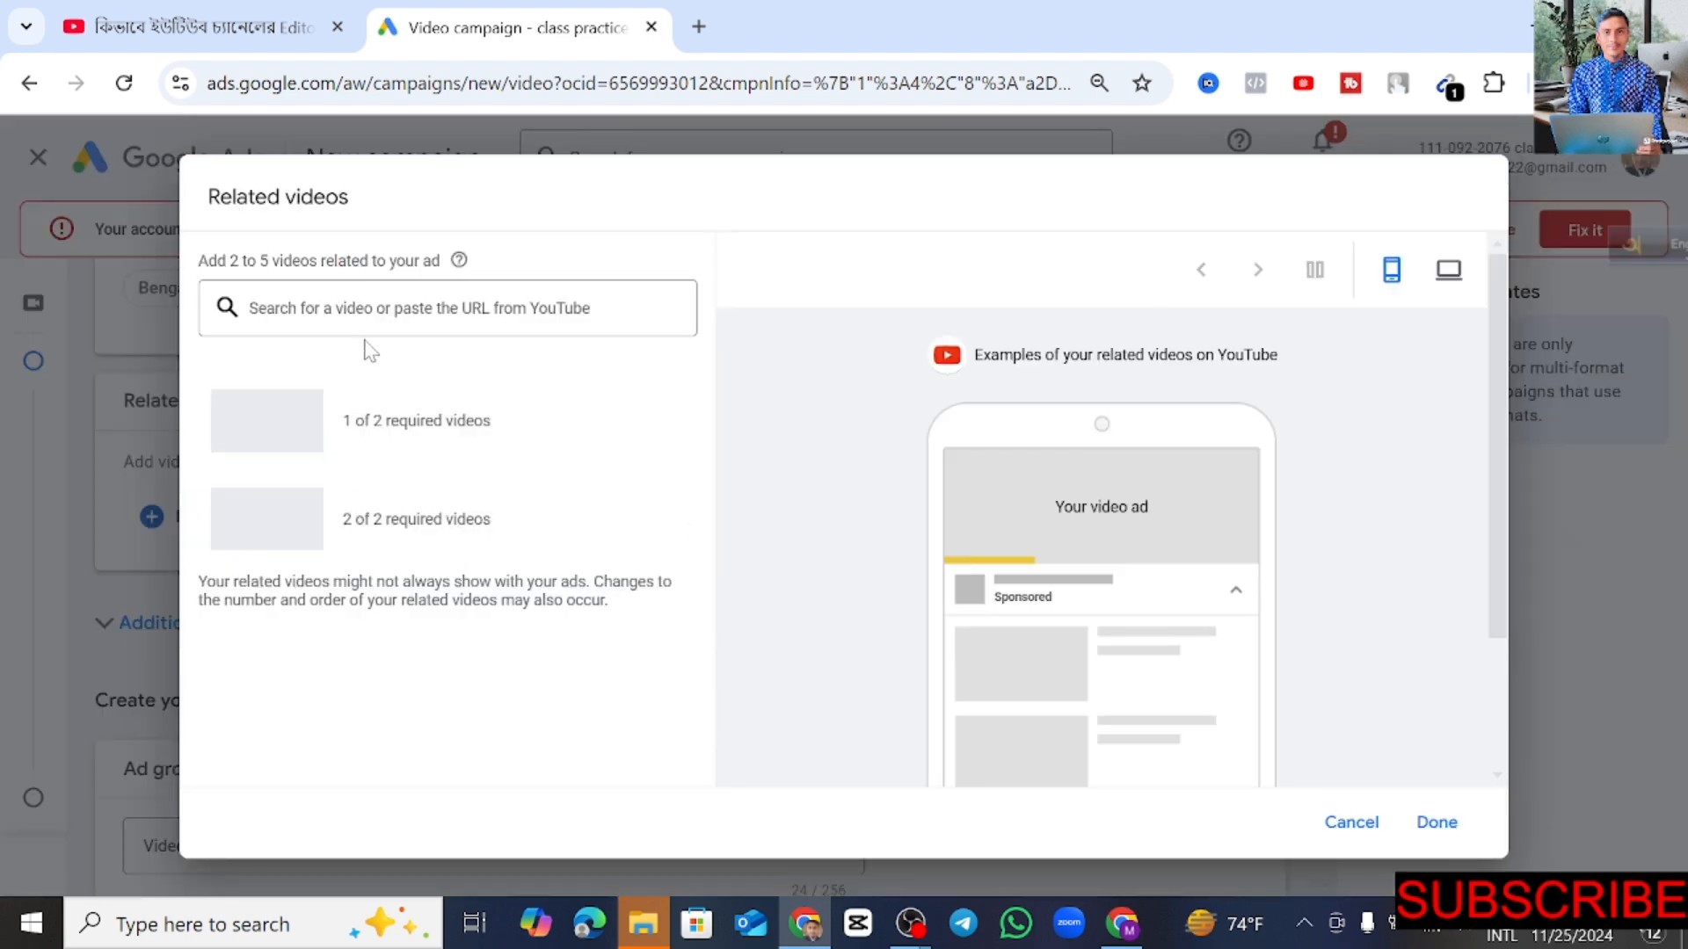
pyautogui.click(322, 302)
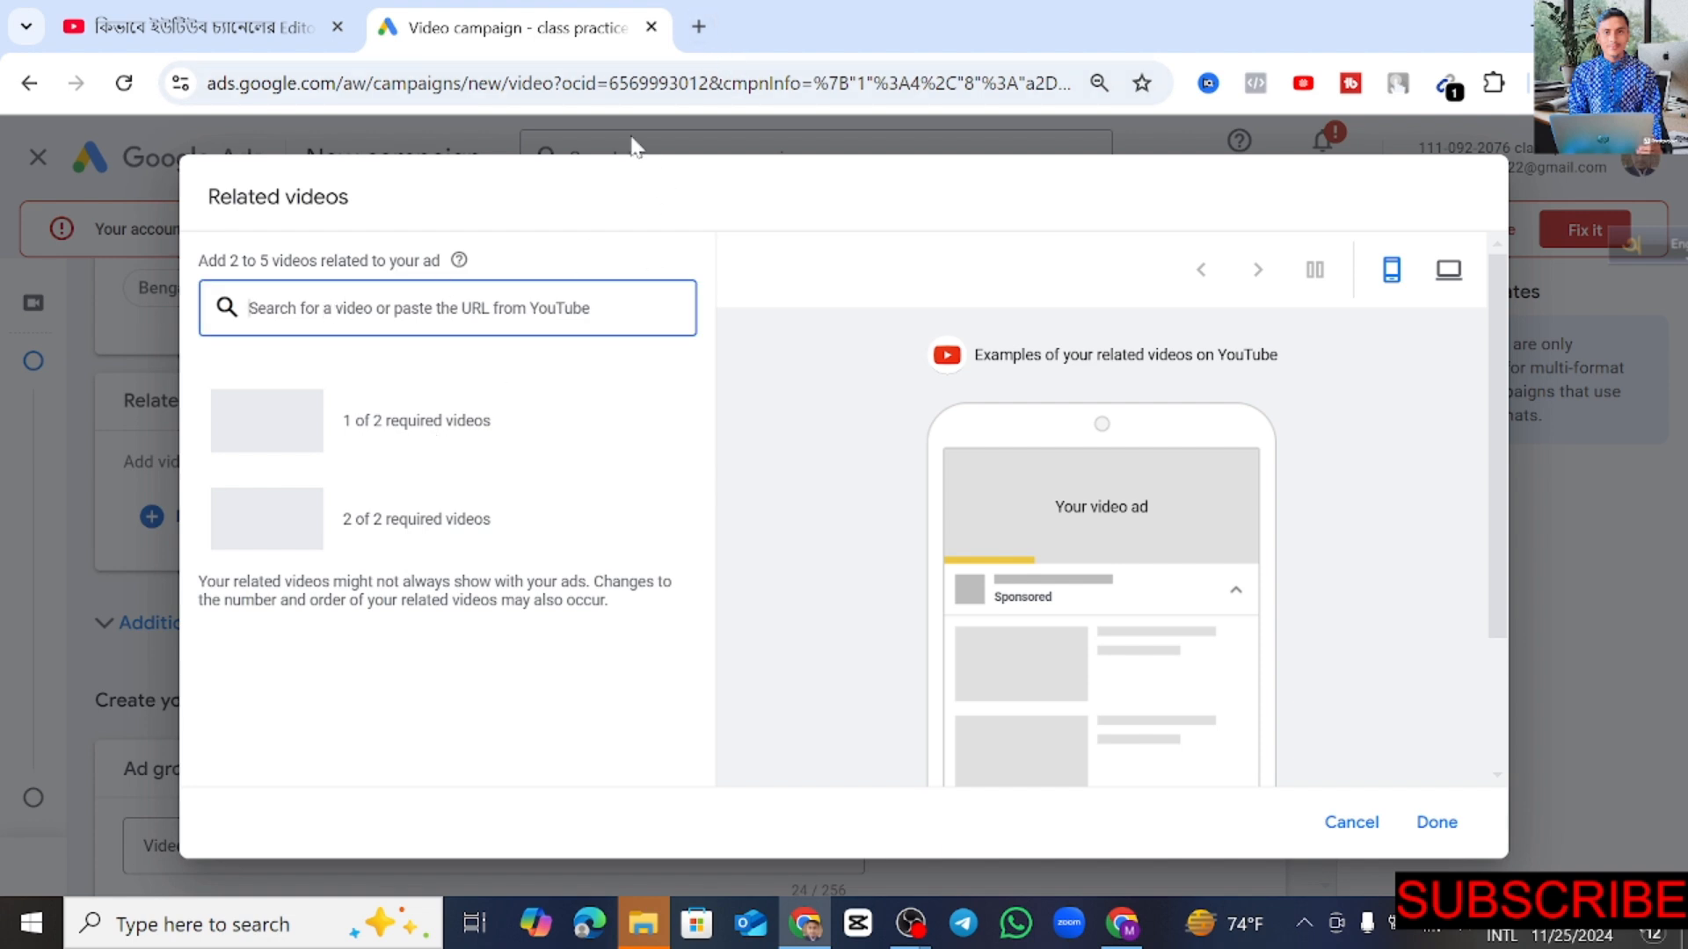
# Step: Switch to YouTube and open the channel's video "Most important Settings For Youtube Channel 2024"
pyautogui.click(699, 26)
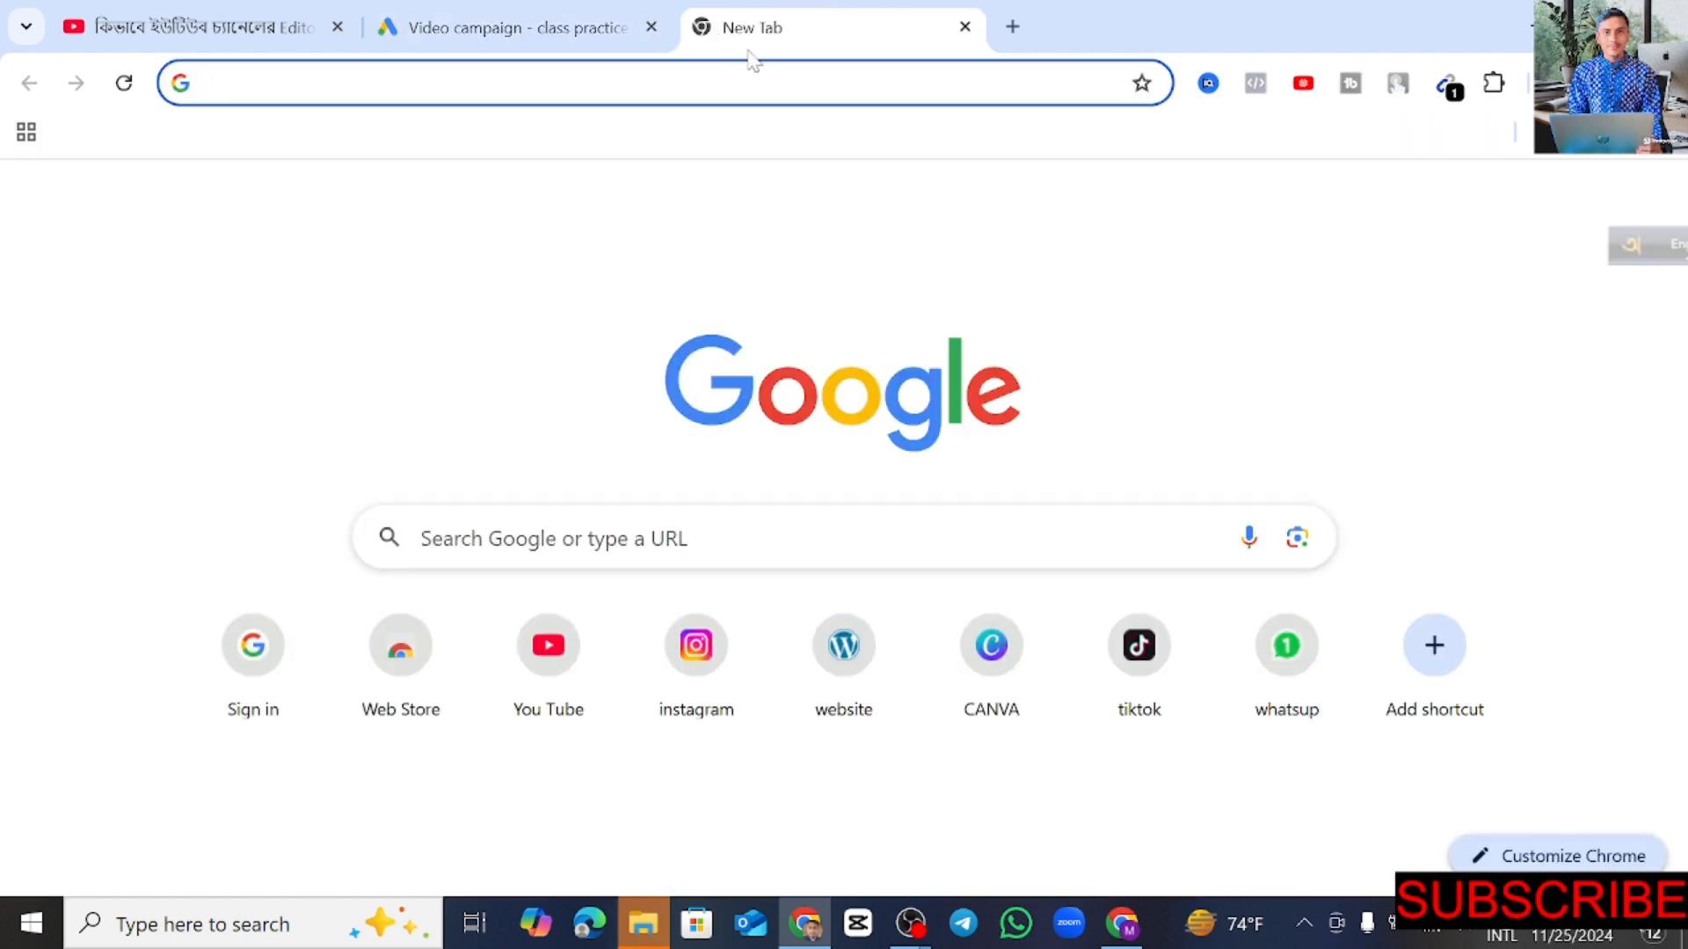
pyautogui.click(242, 13)
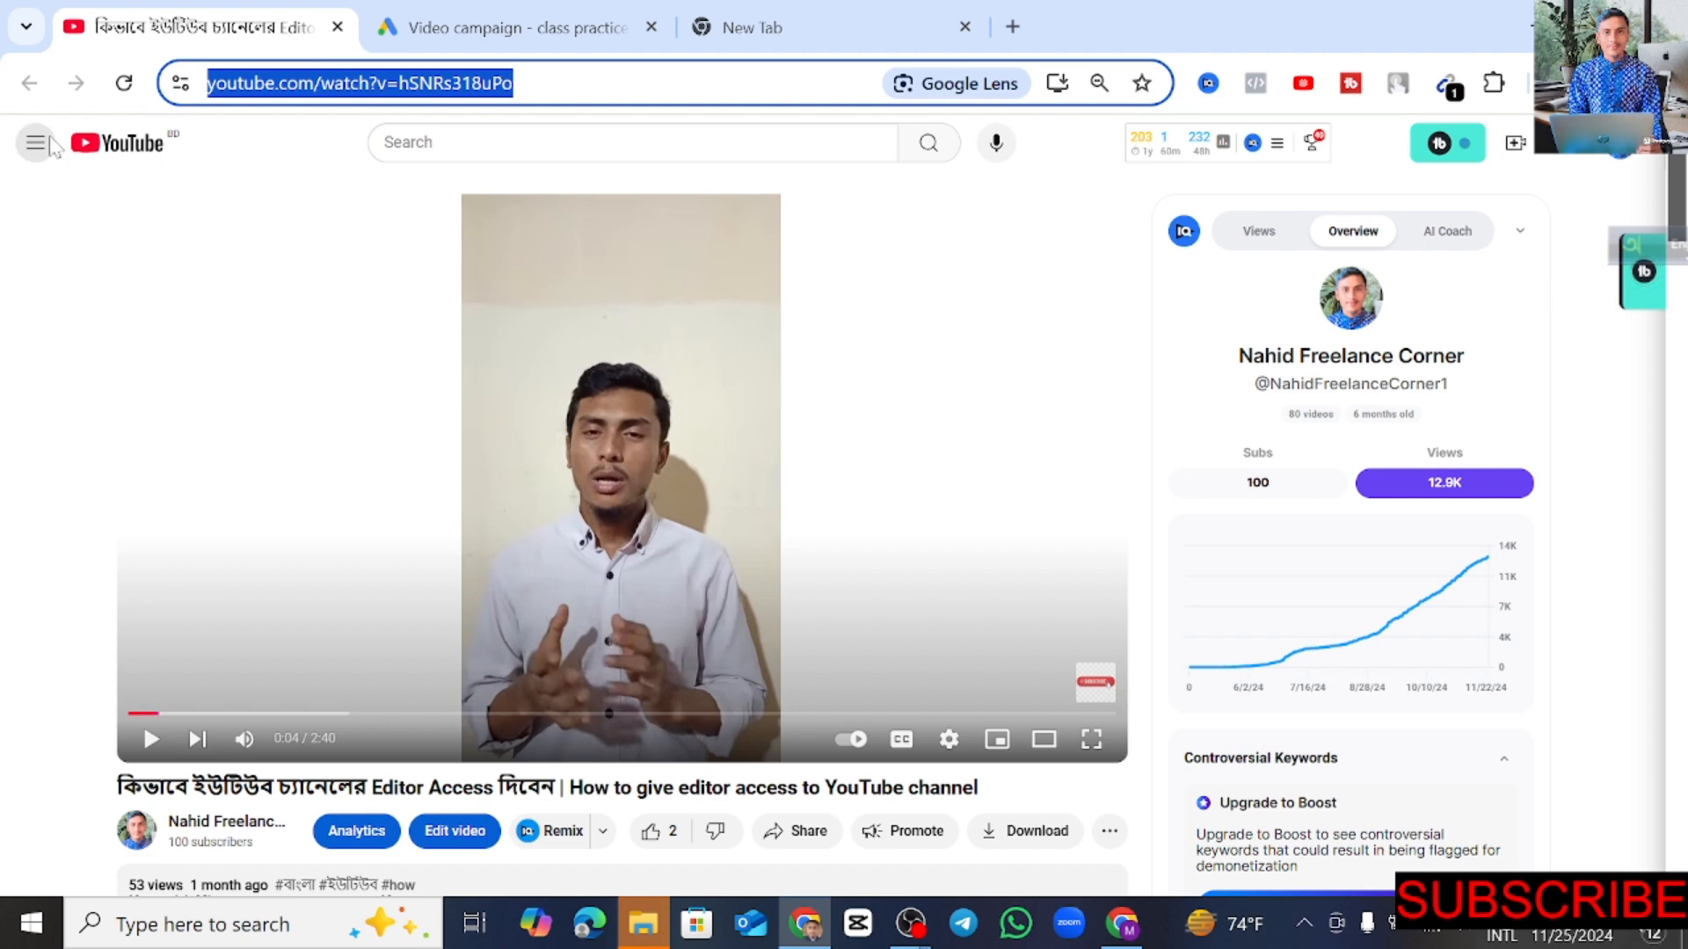
pyautogui.scroll(-5, 417, 807)
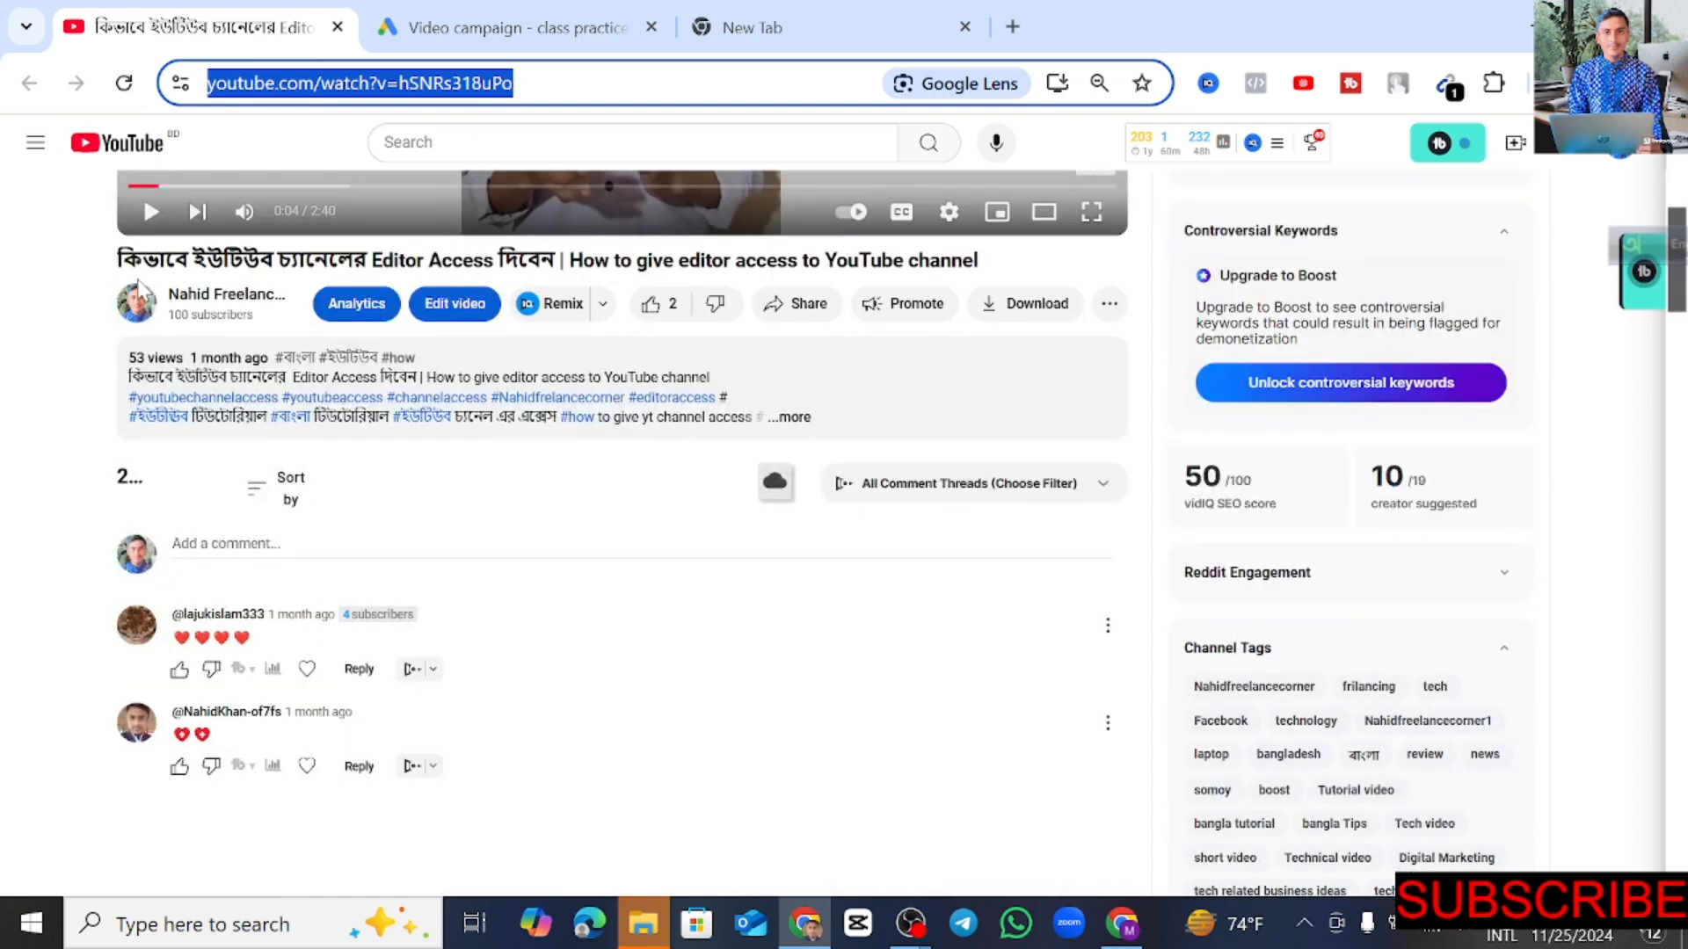
pyautogui.click(138, 306)
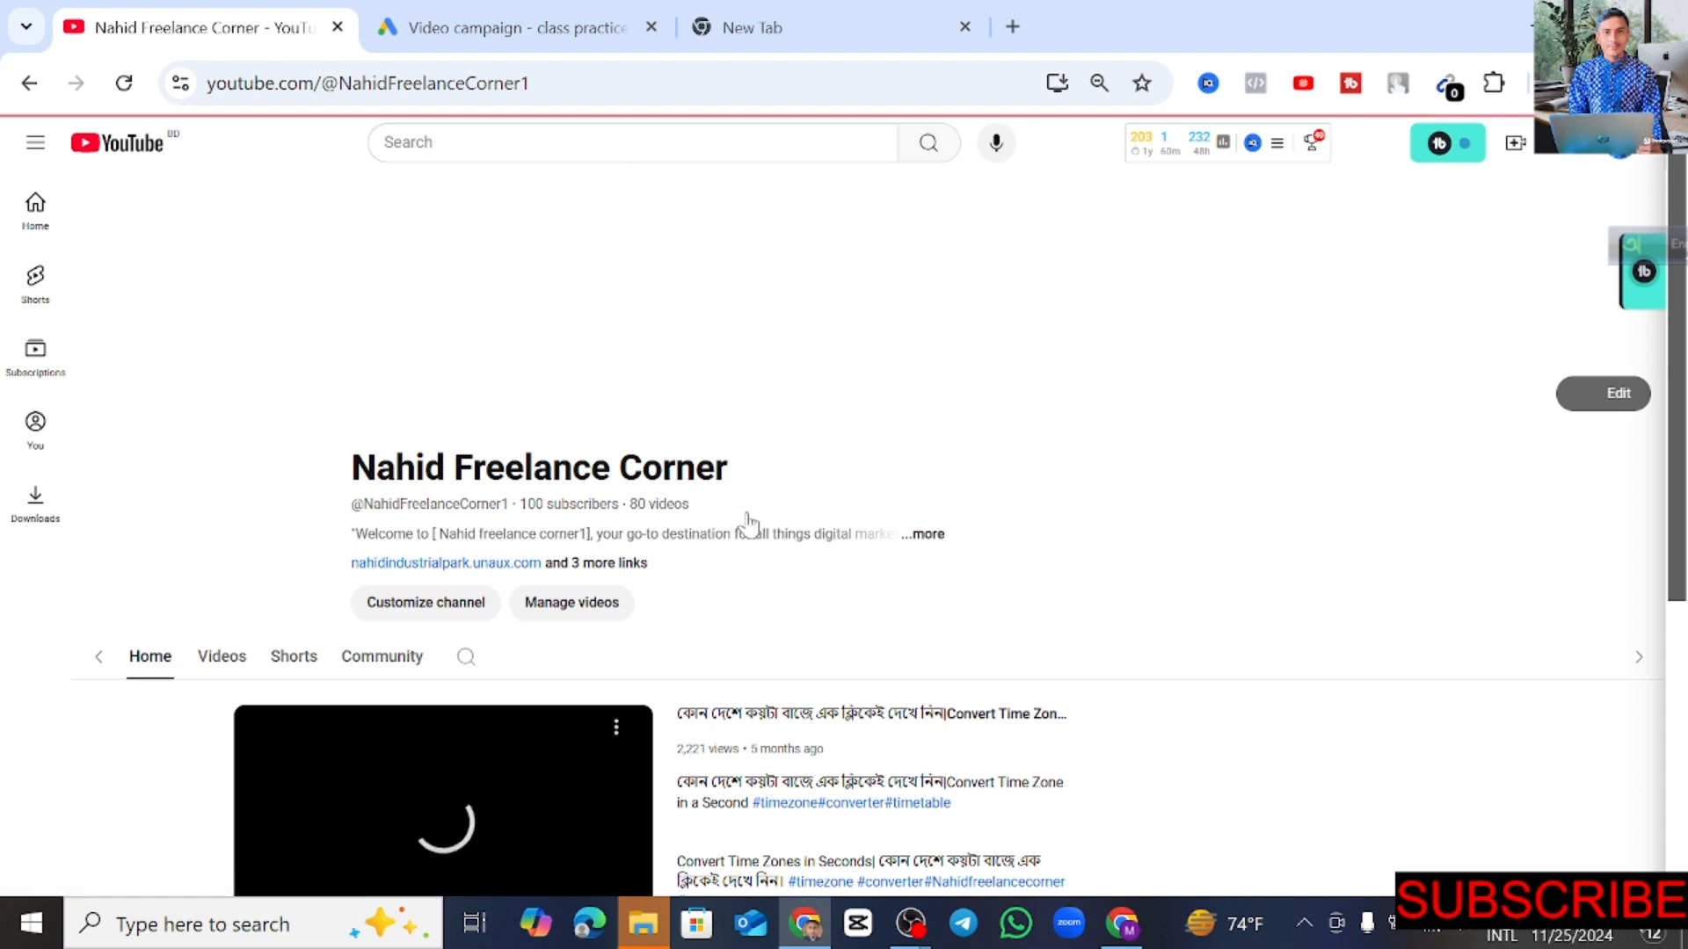
pyautogui.scroll(-5, 971, 639)
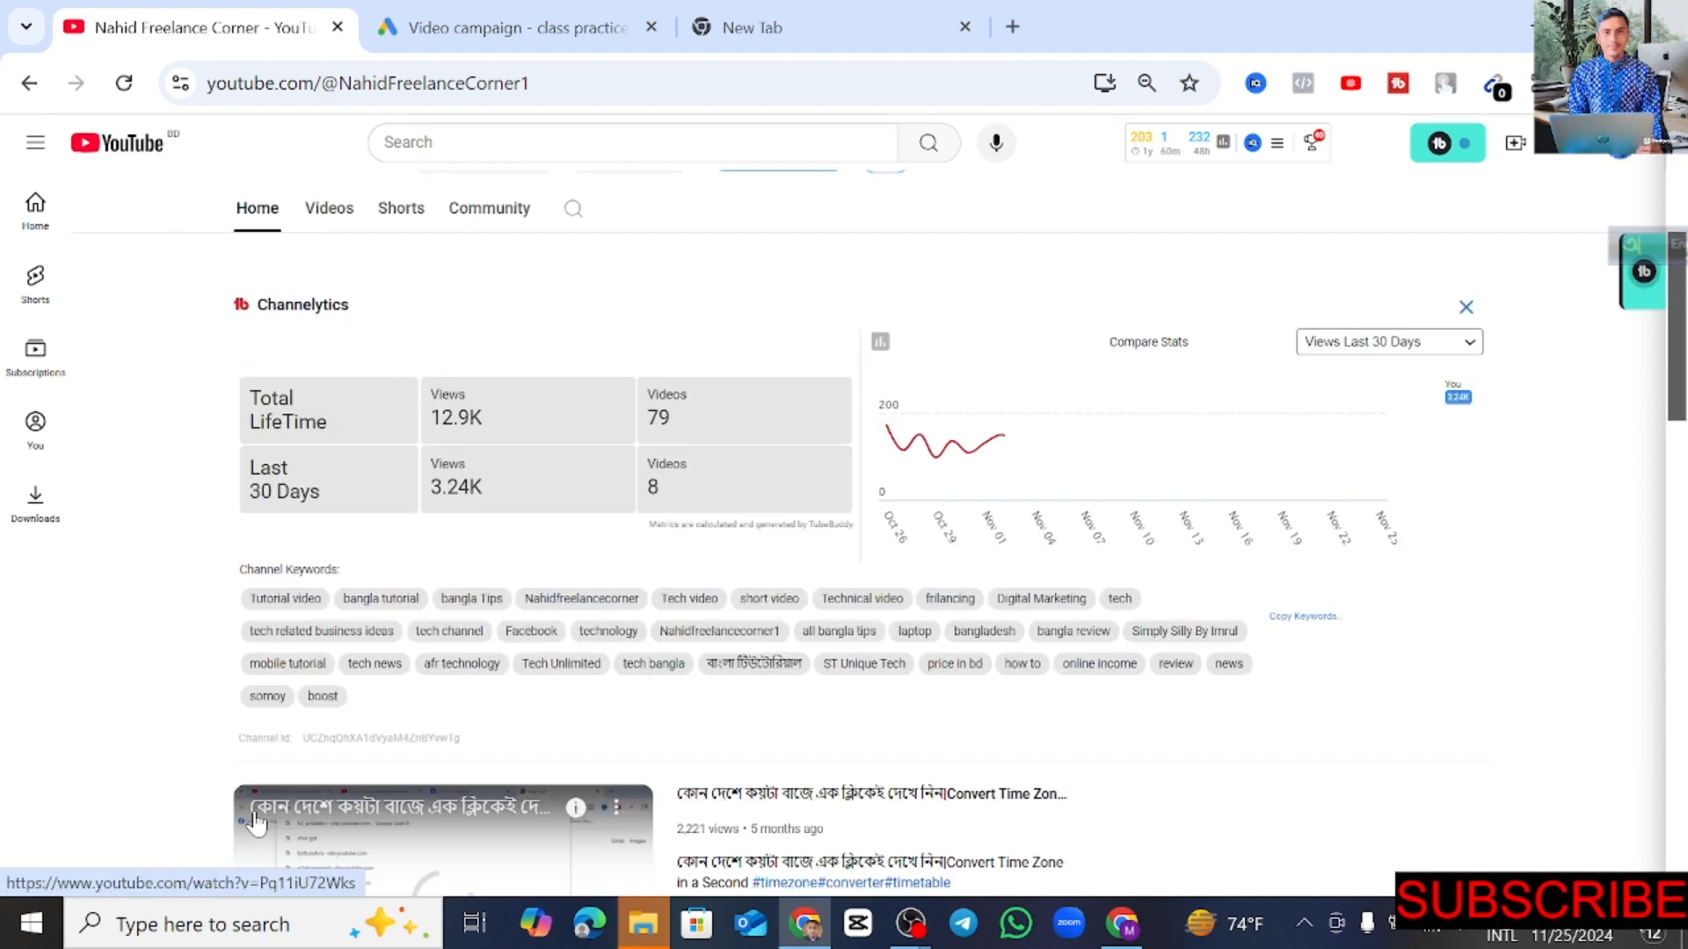
pyautogui.scroll(-3, 756, 651)
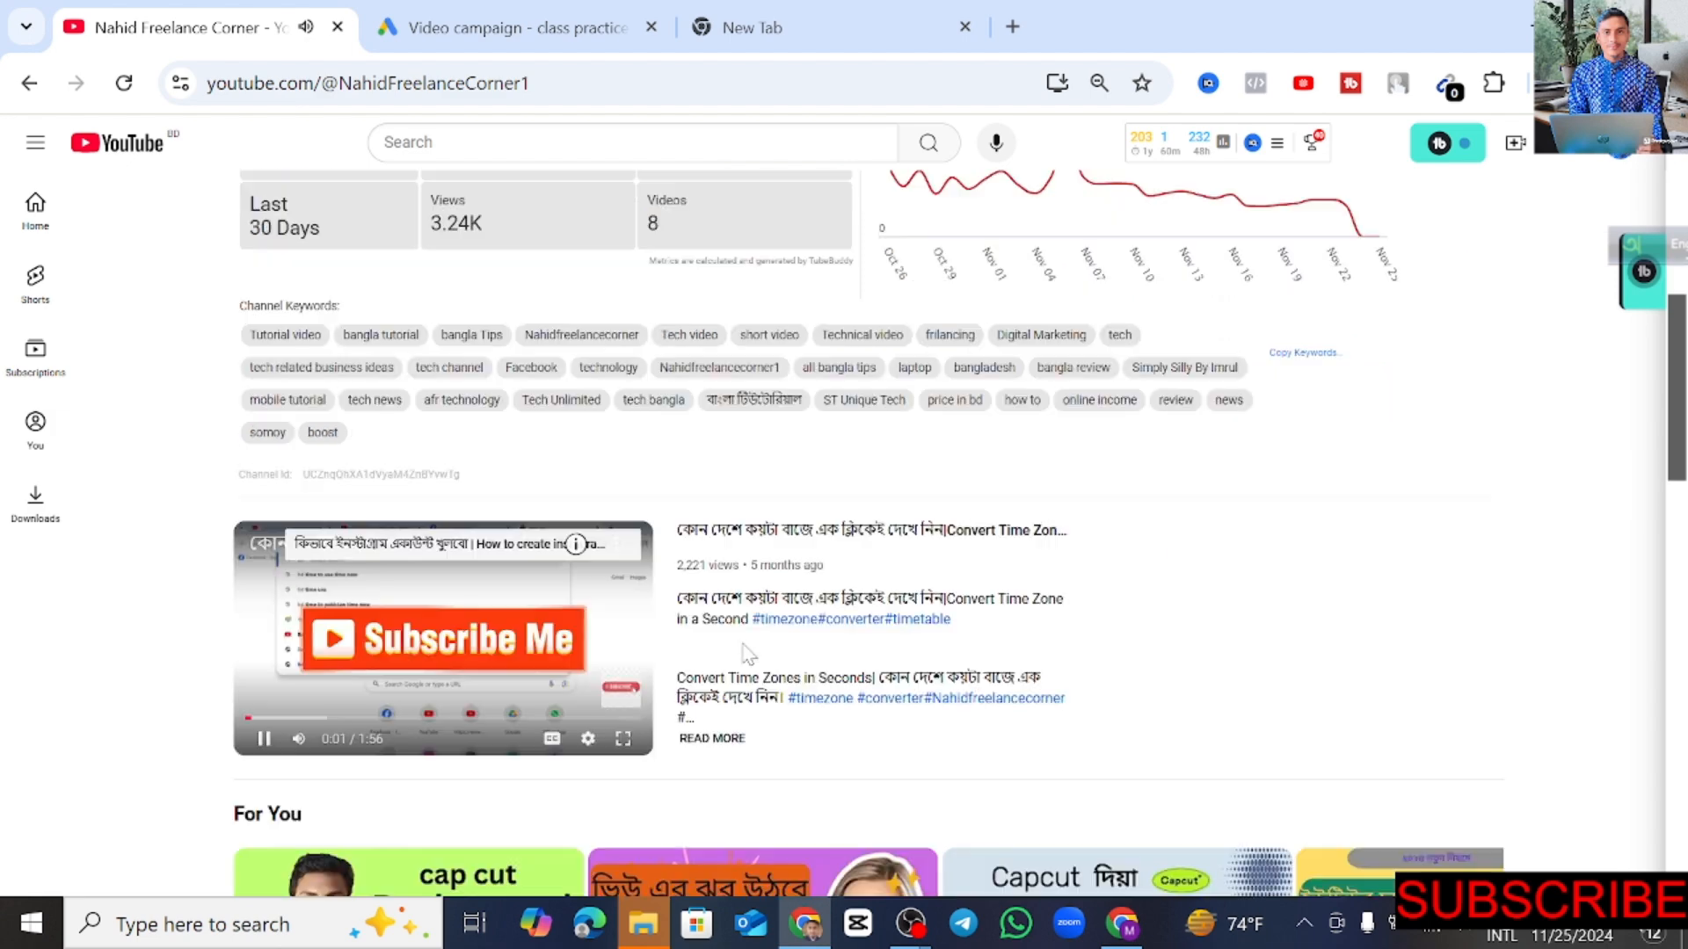
pyautogui.scroll(-6, 615, 630)
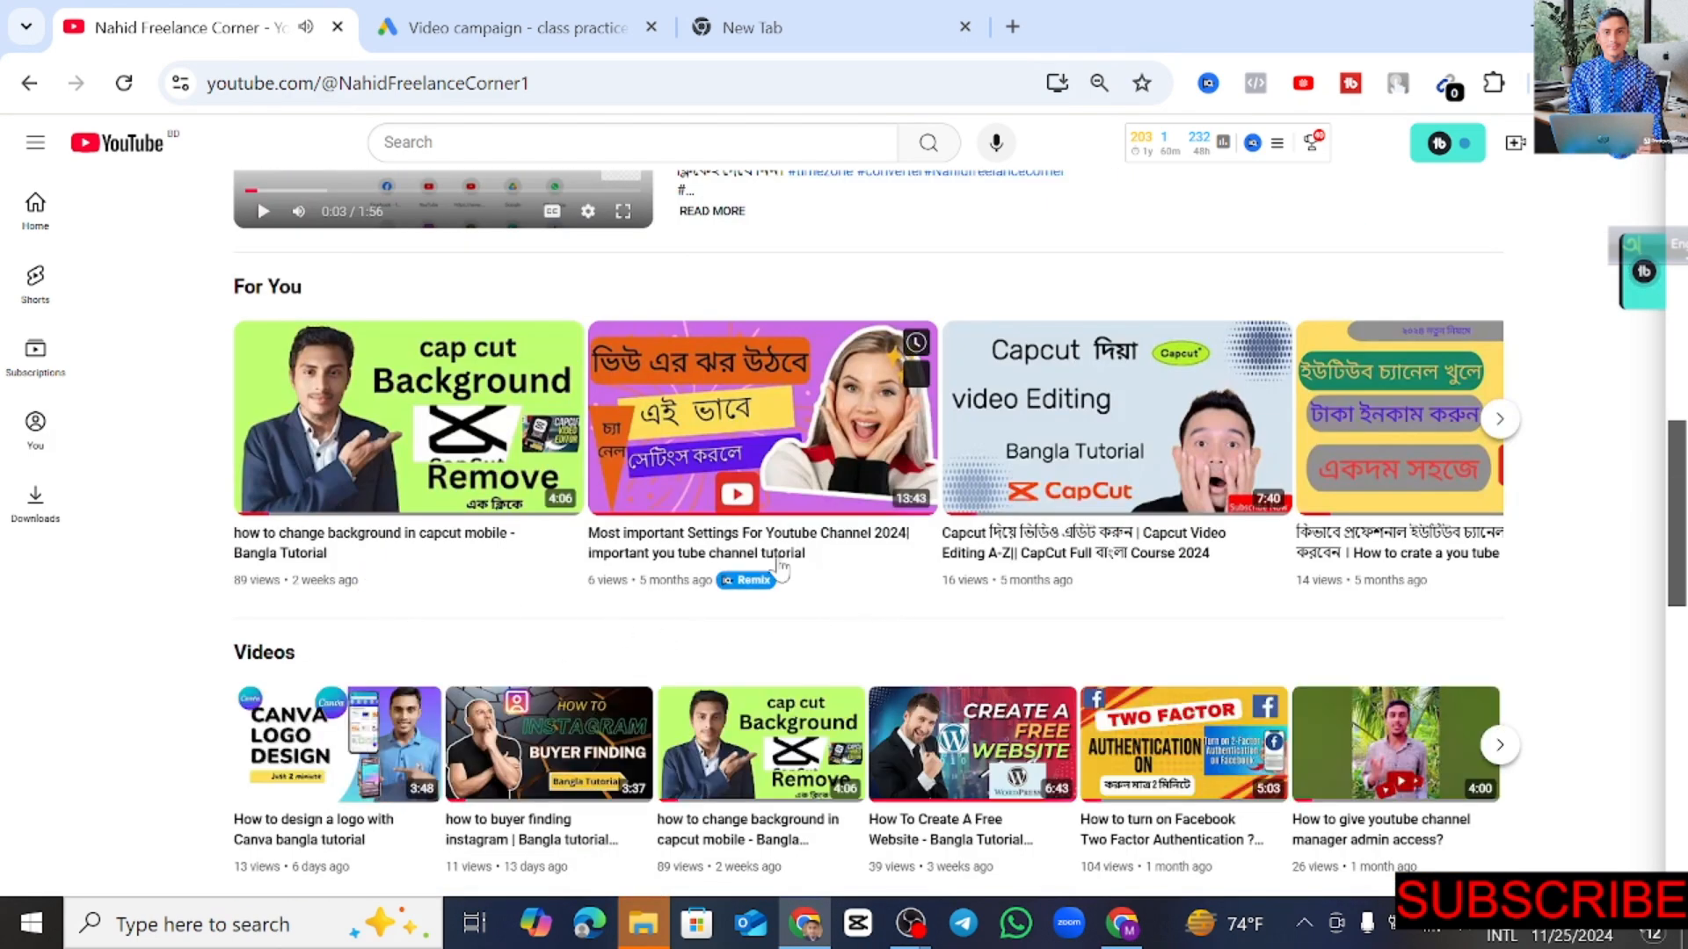
pyautogui.click(700, 444)
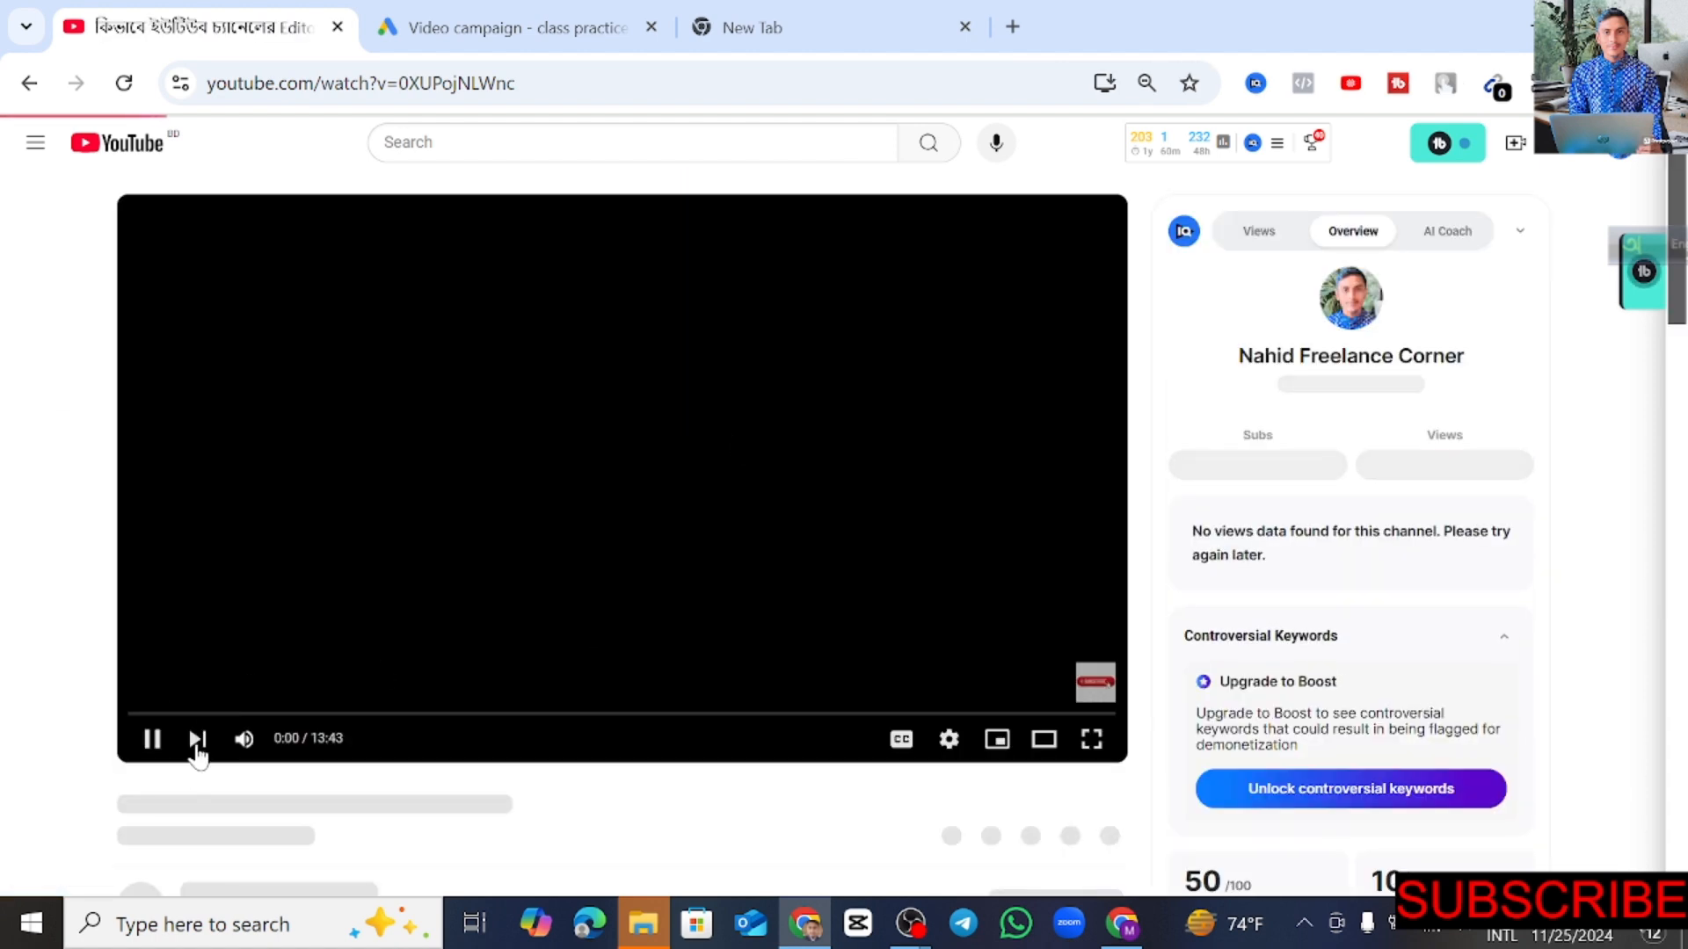
# Step: Copy the URL of the YouTube settings video and add it as the first related video in the Google Ads campaign
pyautogui.click(313, 88)
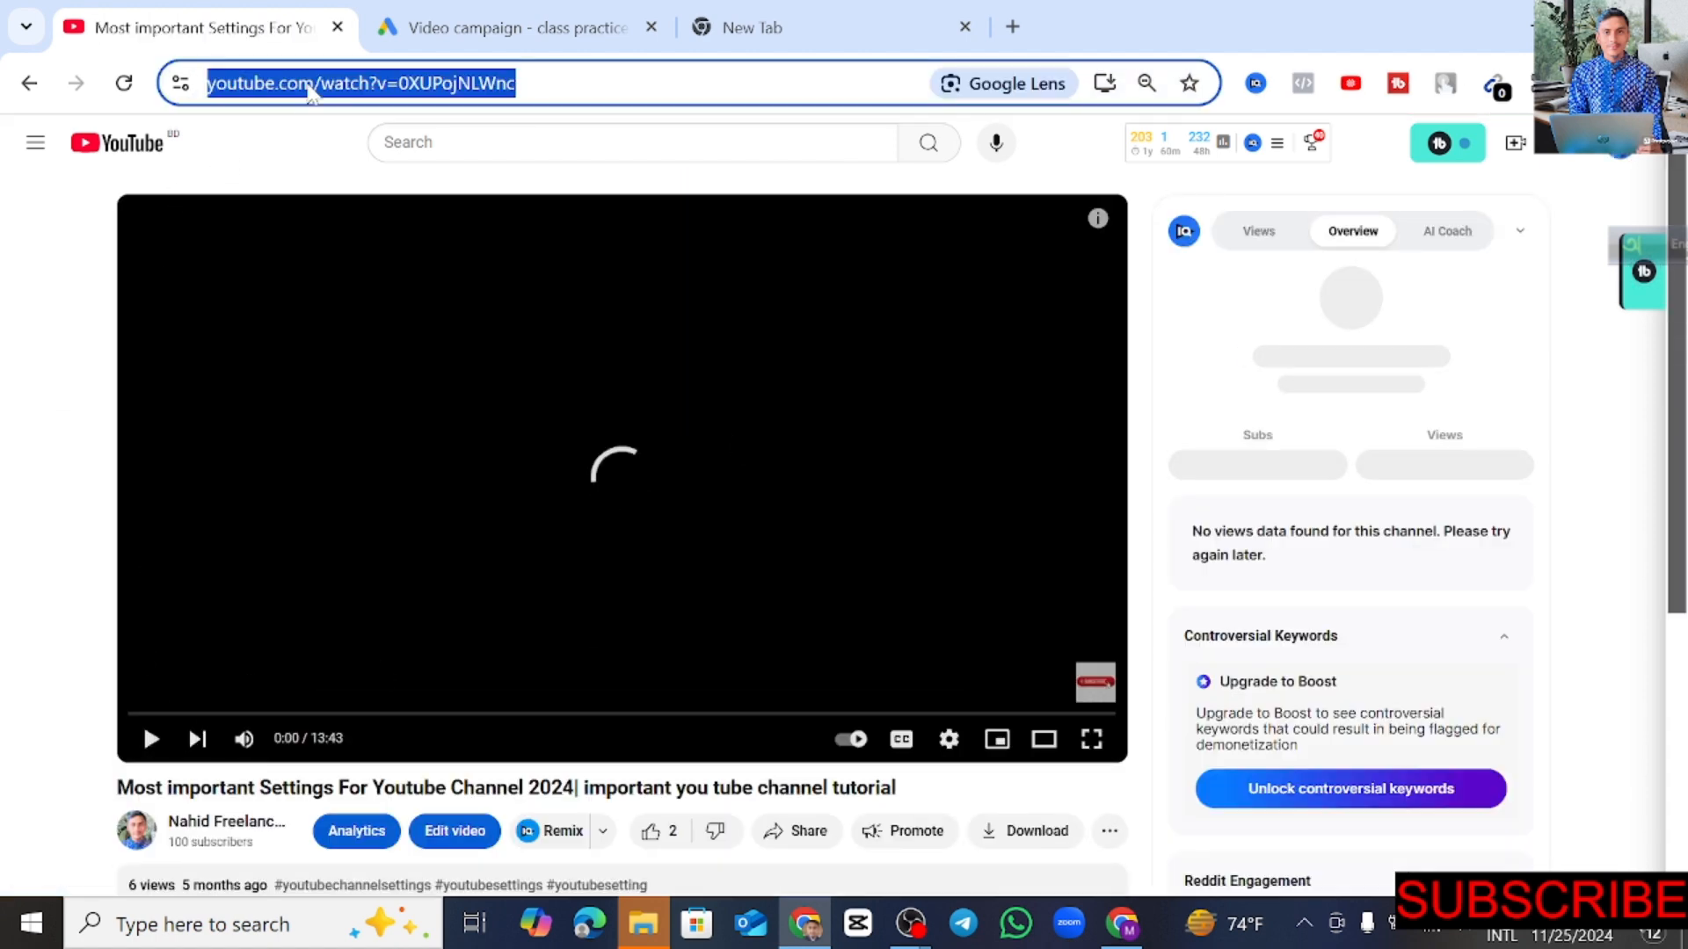
pyautogui.rightClick(307, 83)
pyautogui.click(405, 334)
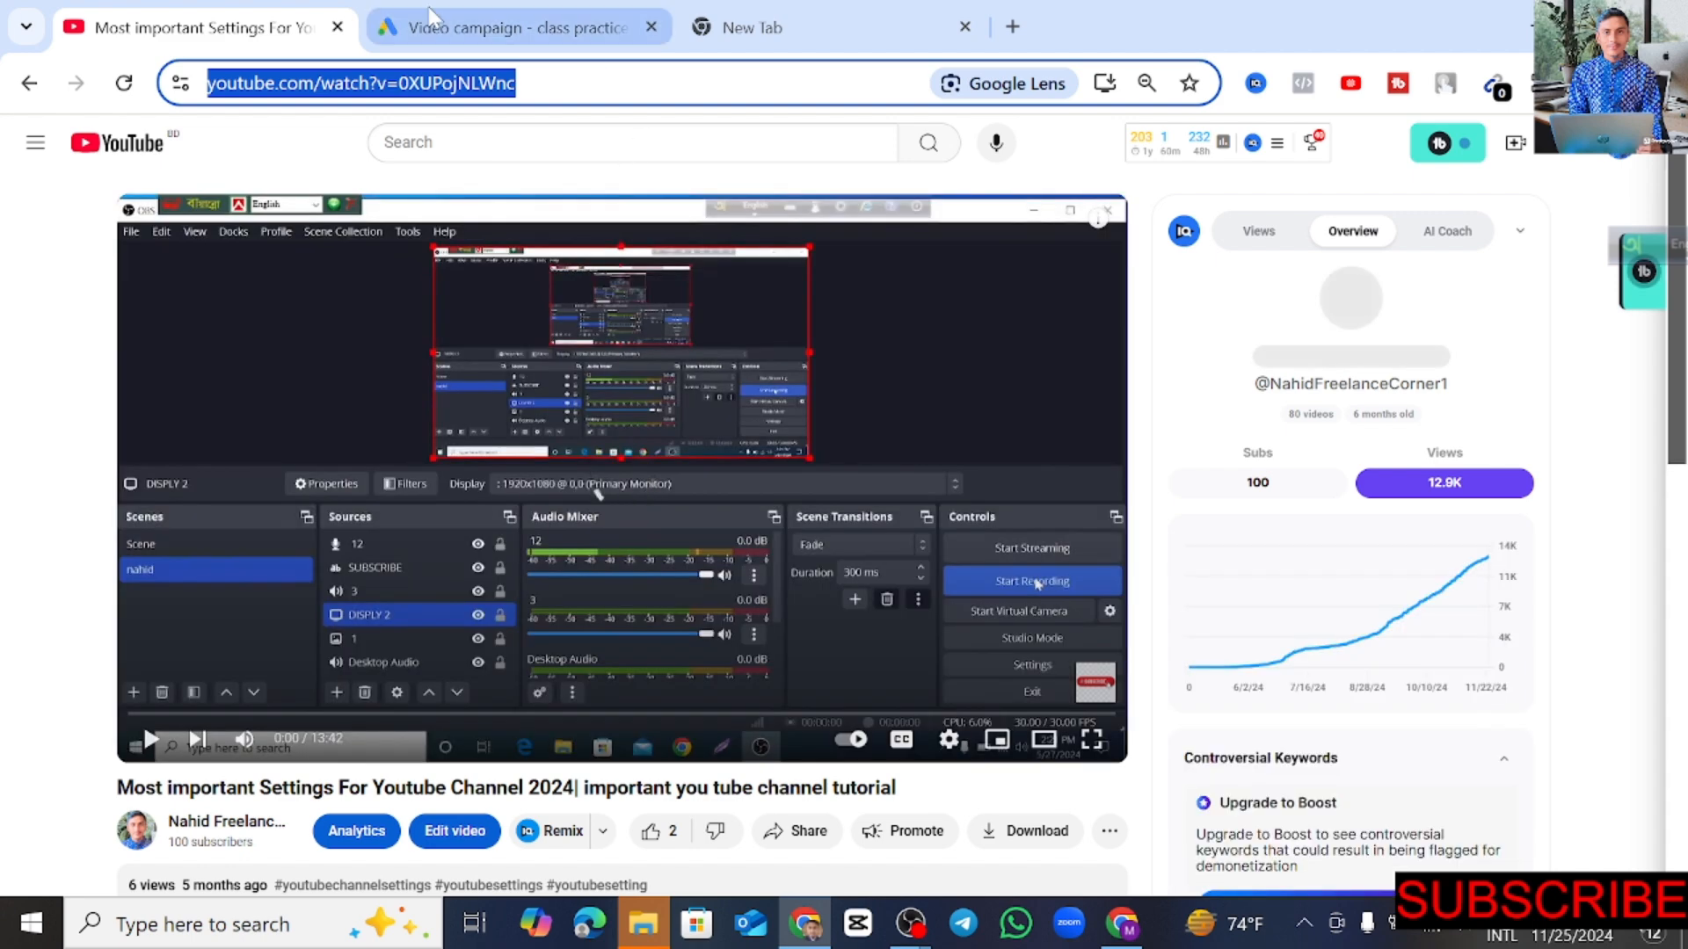
pyautogui.click(444, 26)
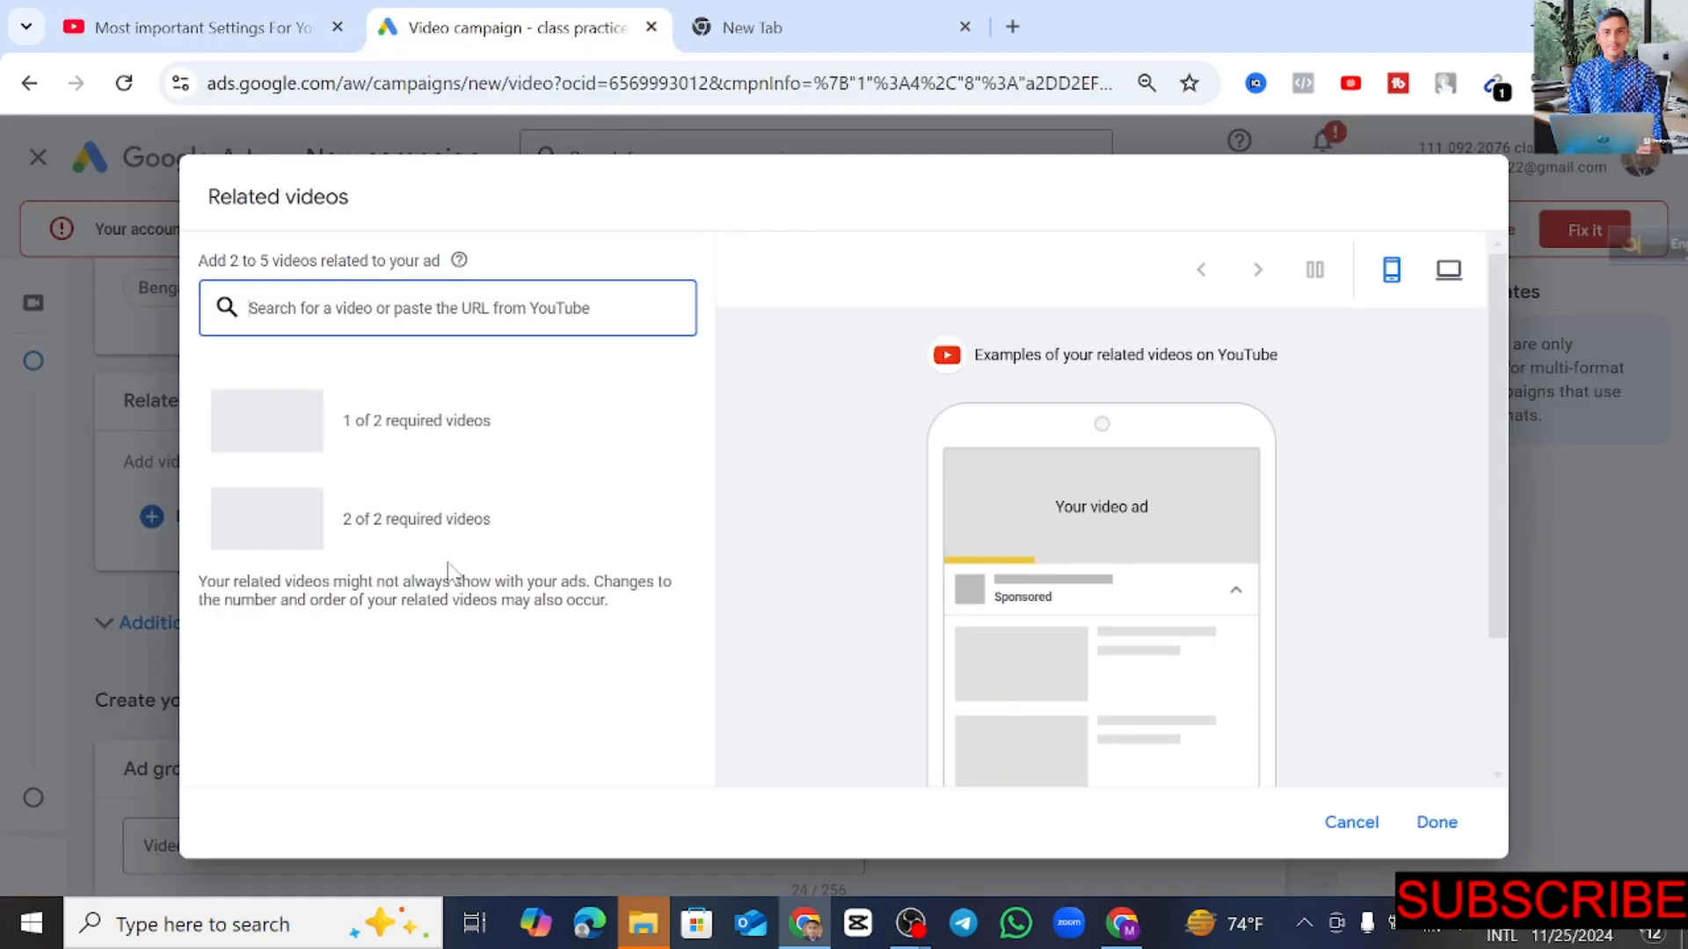
pyautogui.rightClick(279, 318)
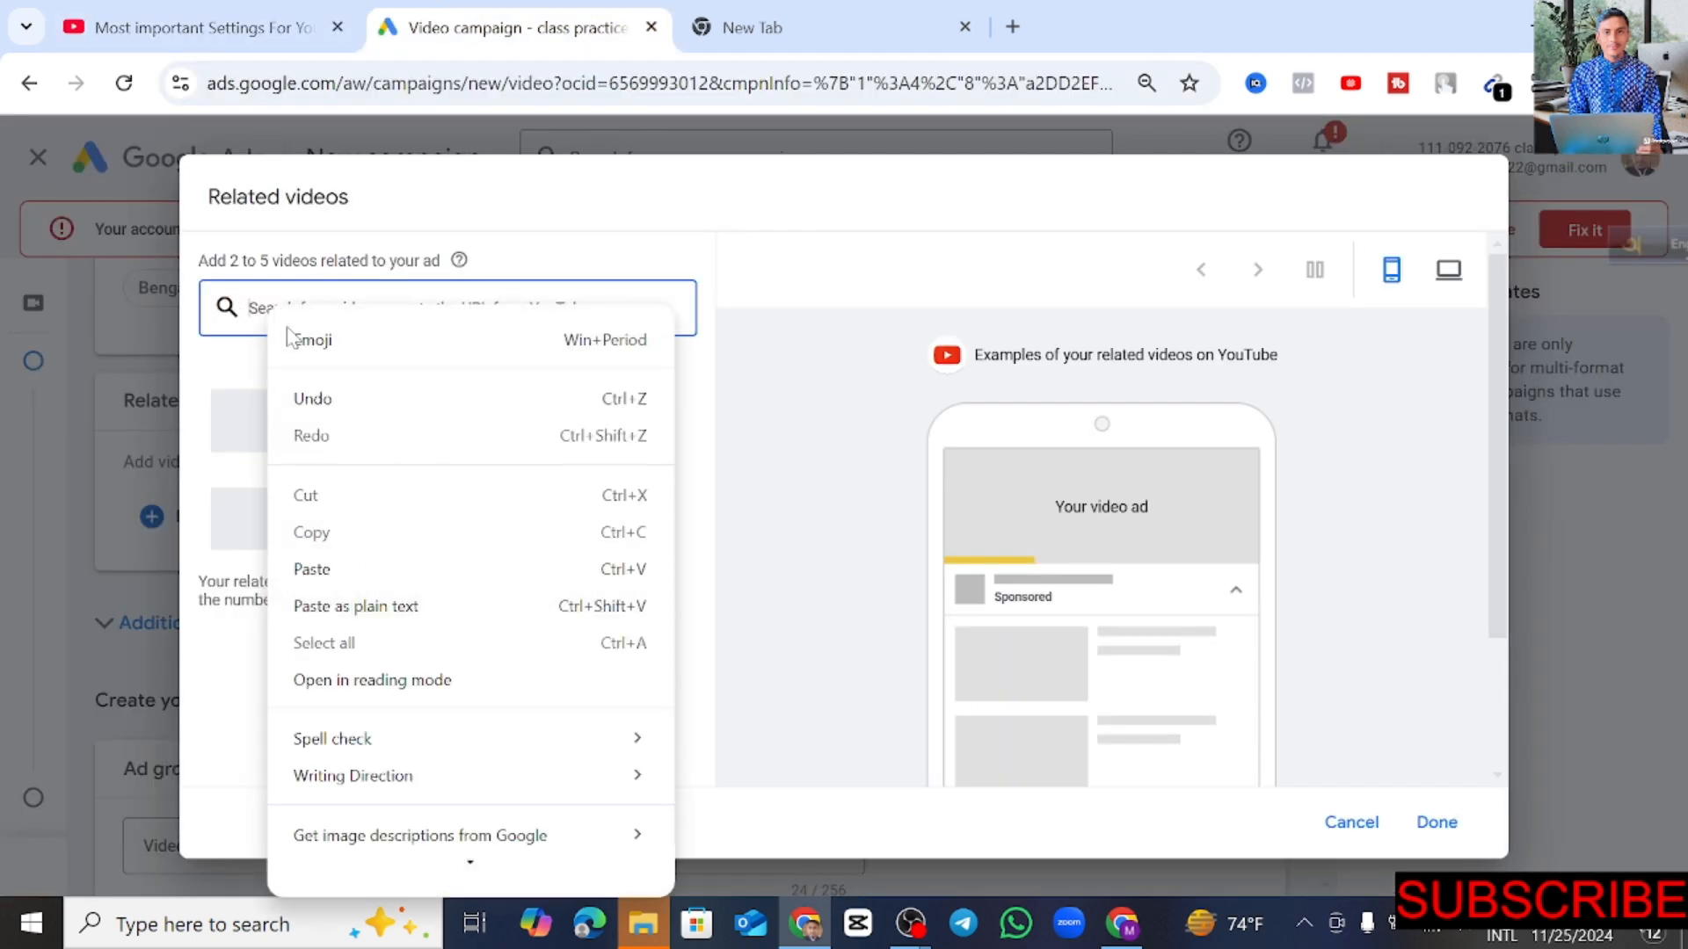
pyautogui.click(329, 576)
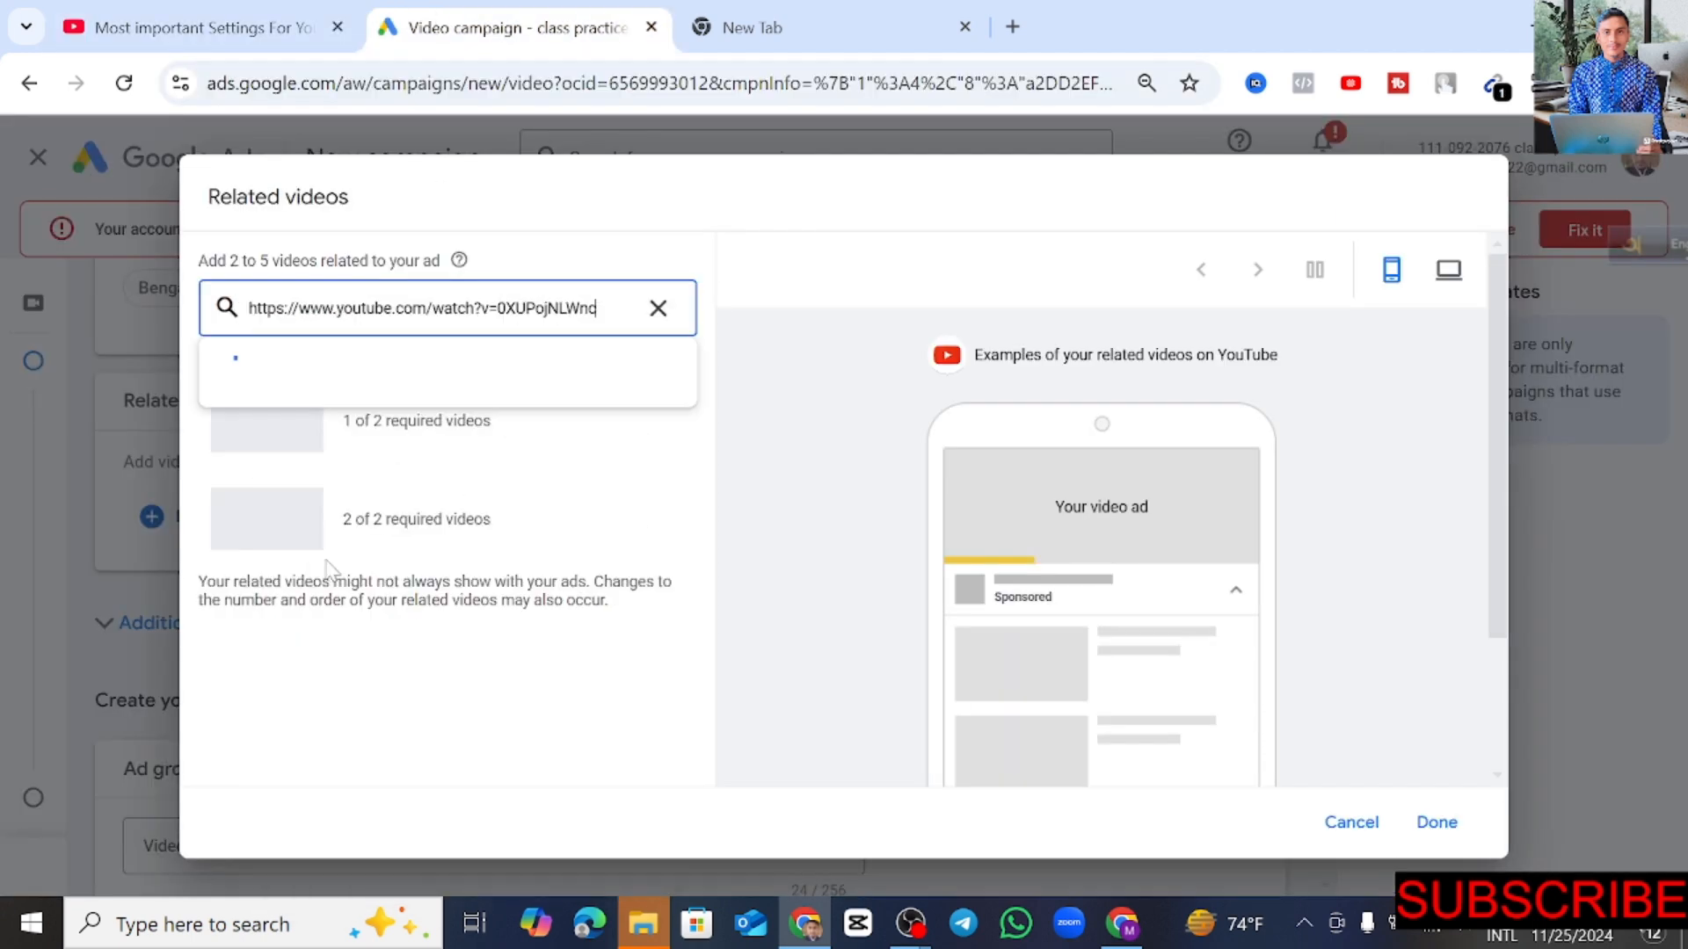
pyautogui.click(539, 371)
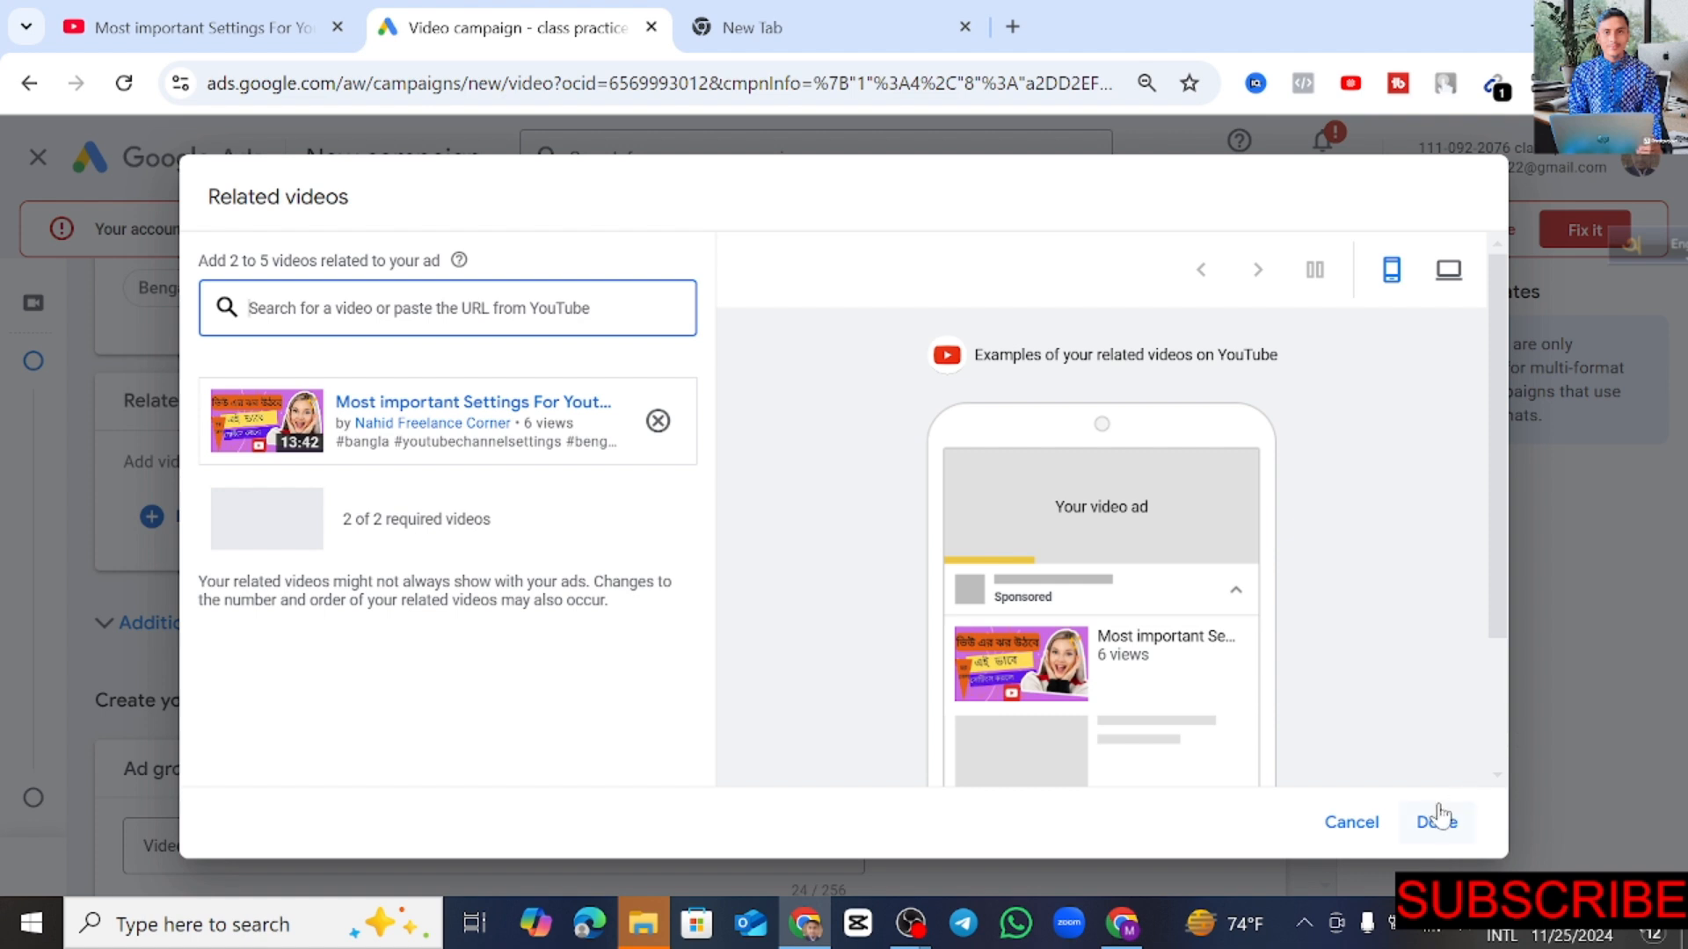
# Step: Check the desktop and mobile previews of the related videos, then try to confirm the selection with one video
pyautogui.click(1451, 272)
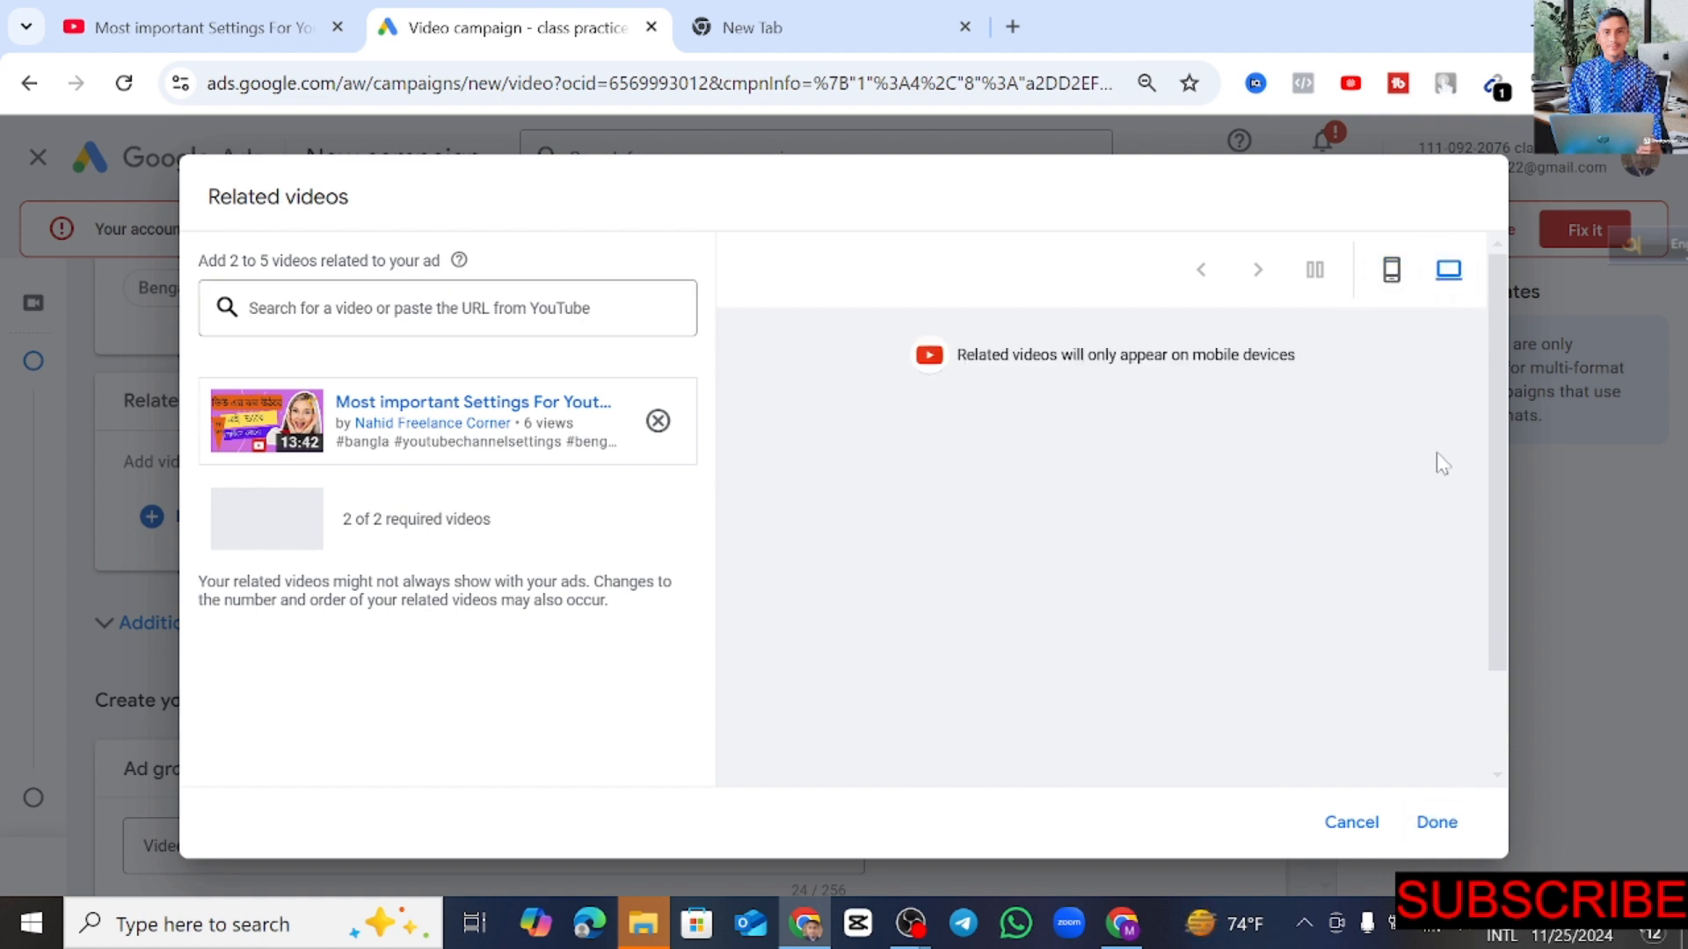
pyautogui.click(1391, 272)
pyautogui.click(1437, 821)
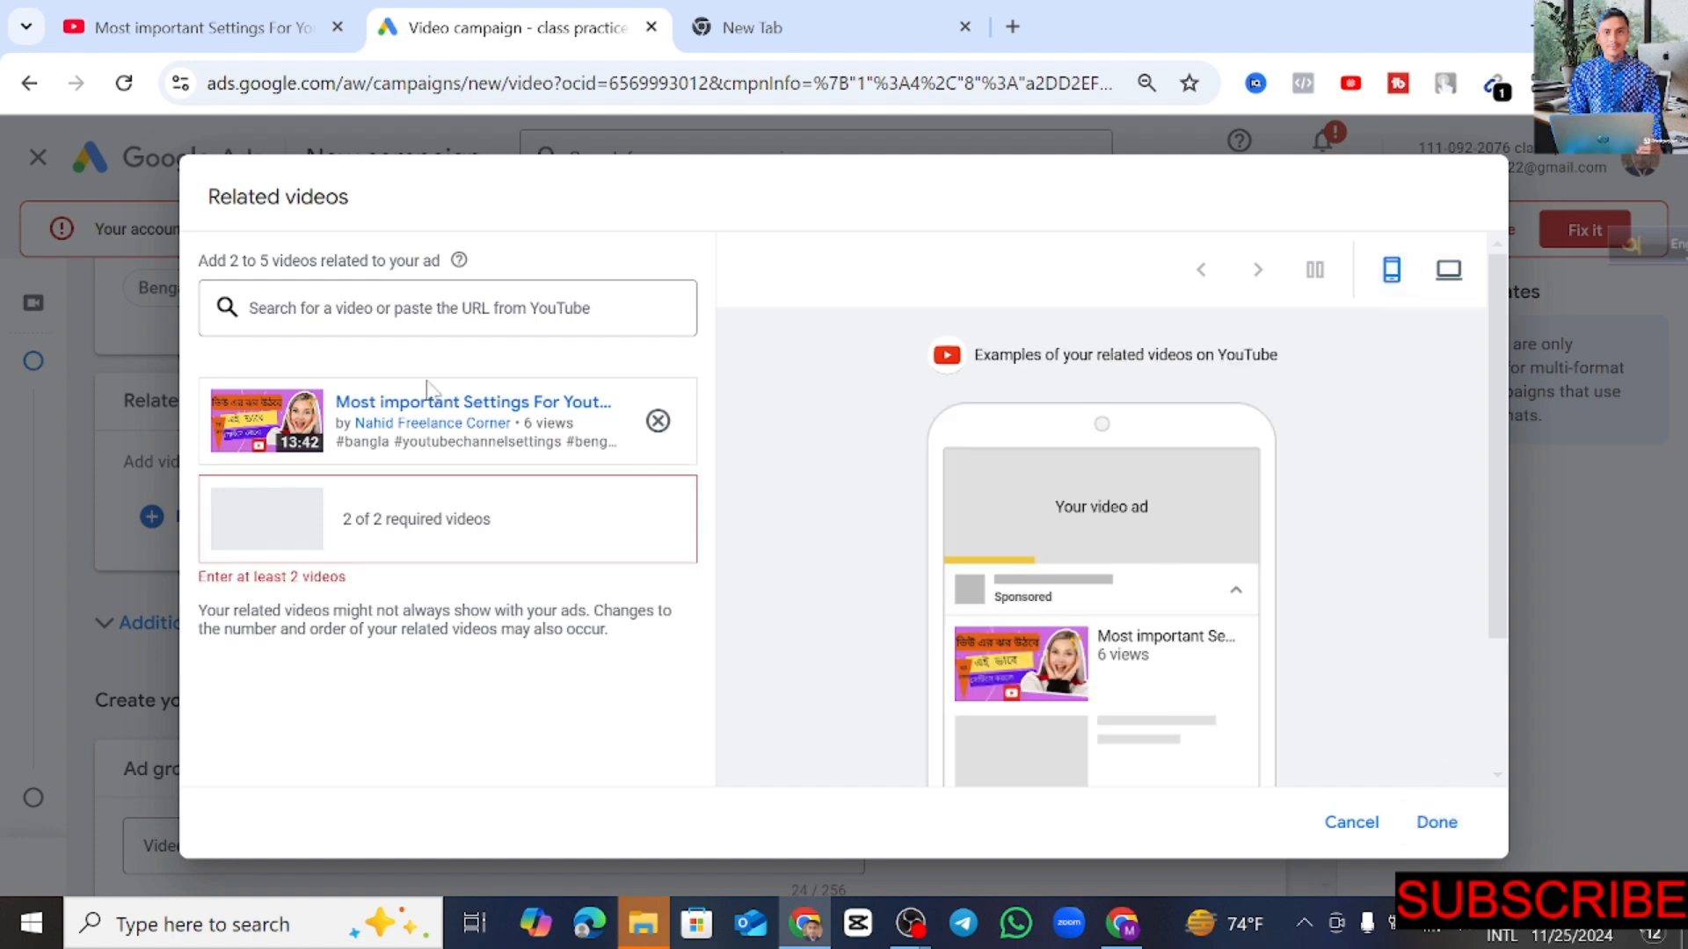
# Step: Return to the YouTube channel page and open the video "Capcut Video Editing A-Z|| CapCut Full বাংলা Course 2024"
pyautogui.click(415, 325)
pyautogui.click(256, 31)
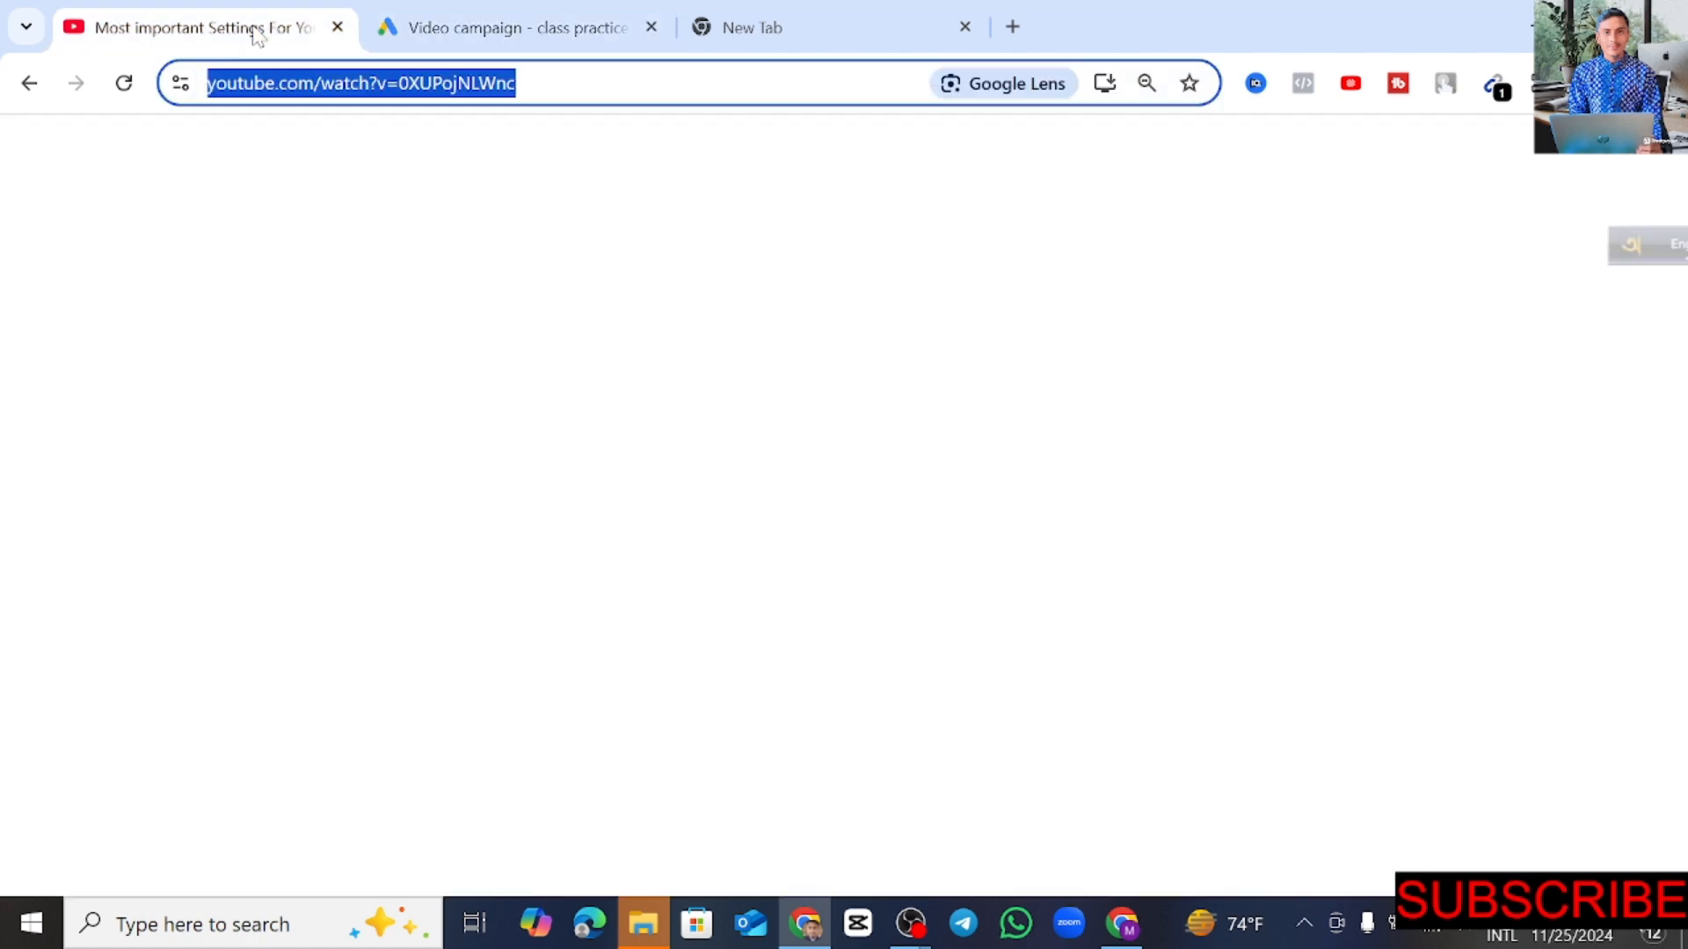
pyautogui.scroll(-9, 791, 598)
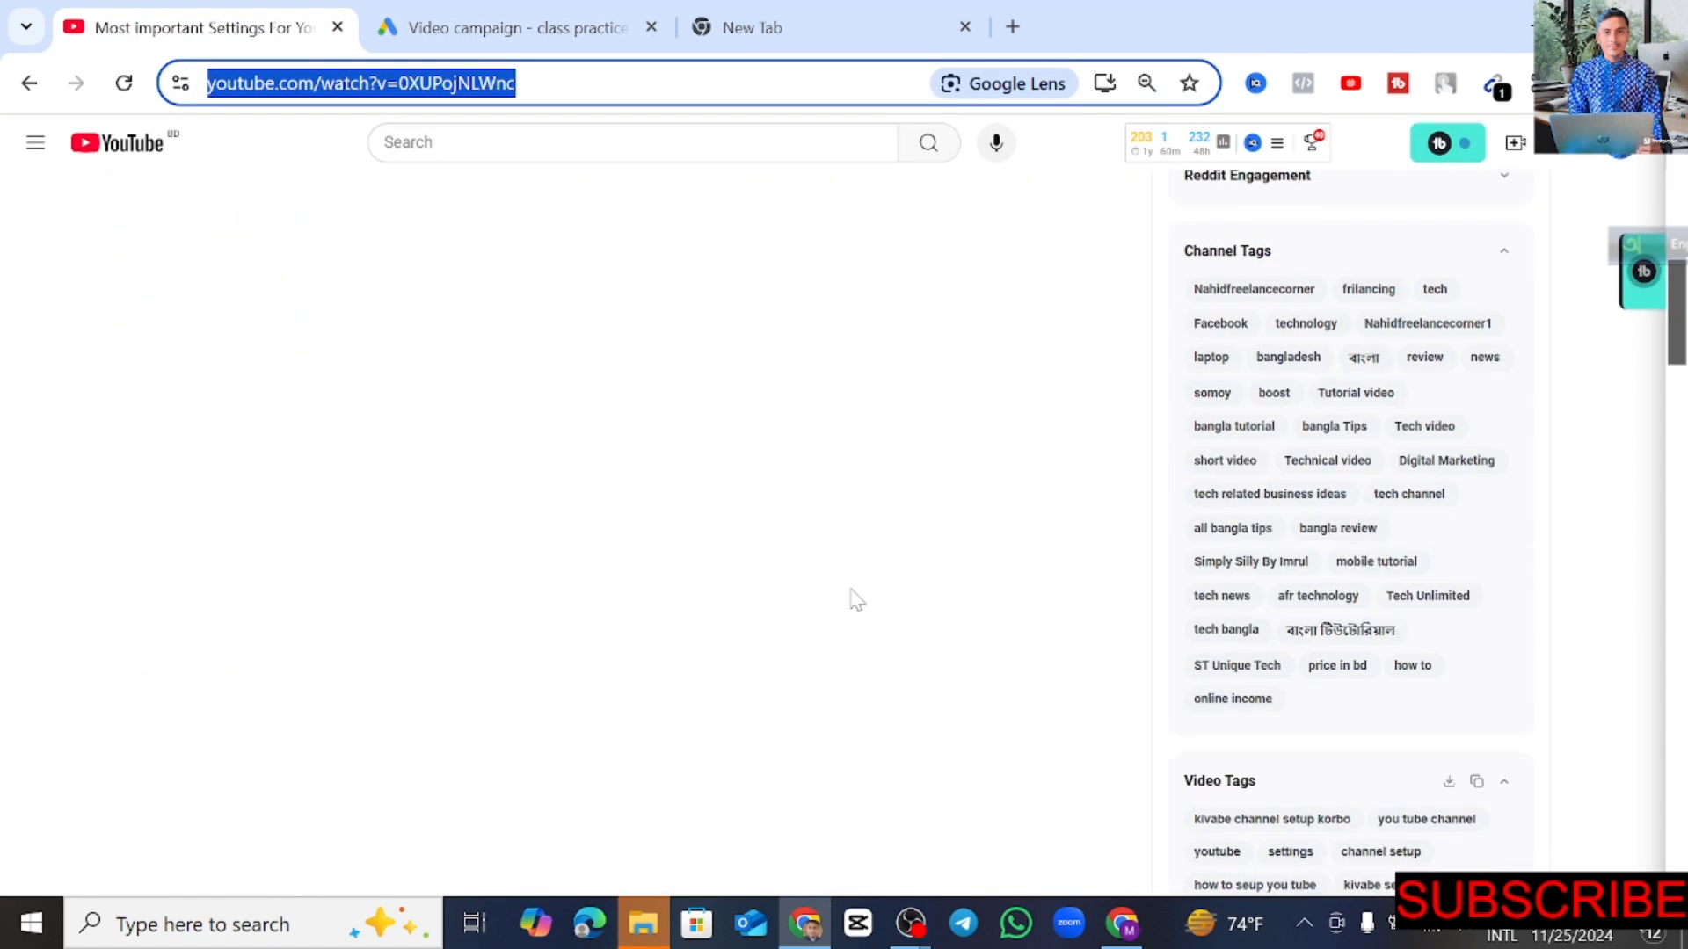
pyautogui.scroll(-5, 857, 600)
pyautogui.scroll(15, 349, 460)
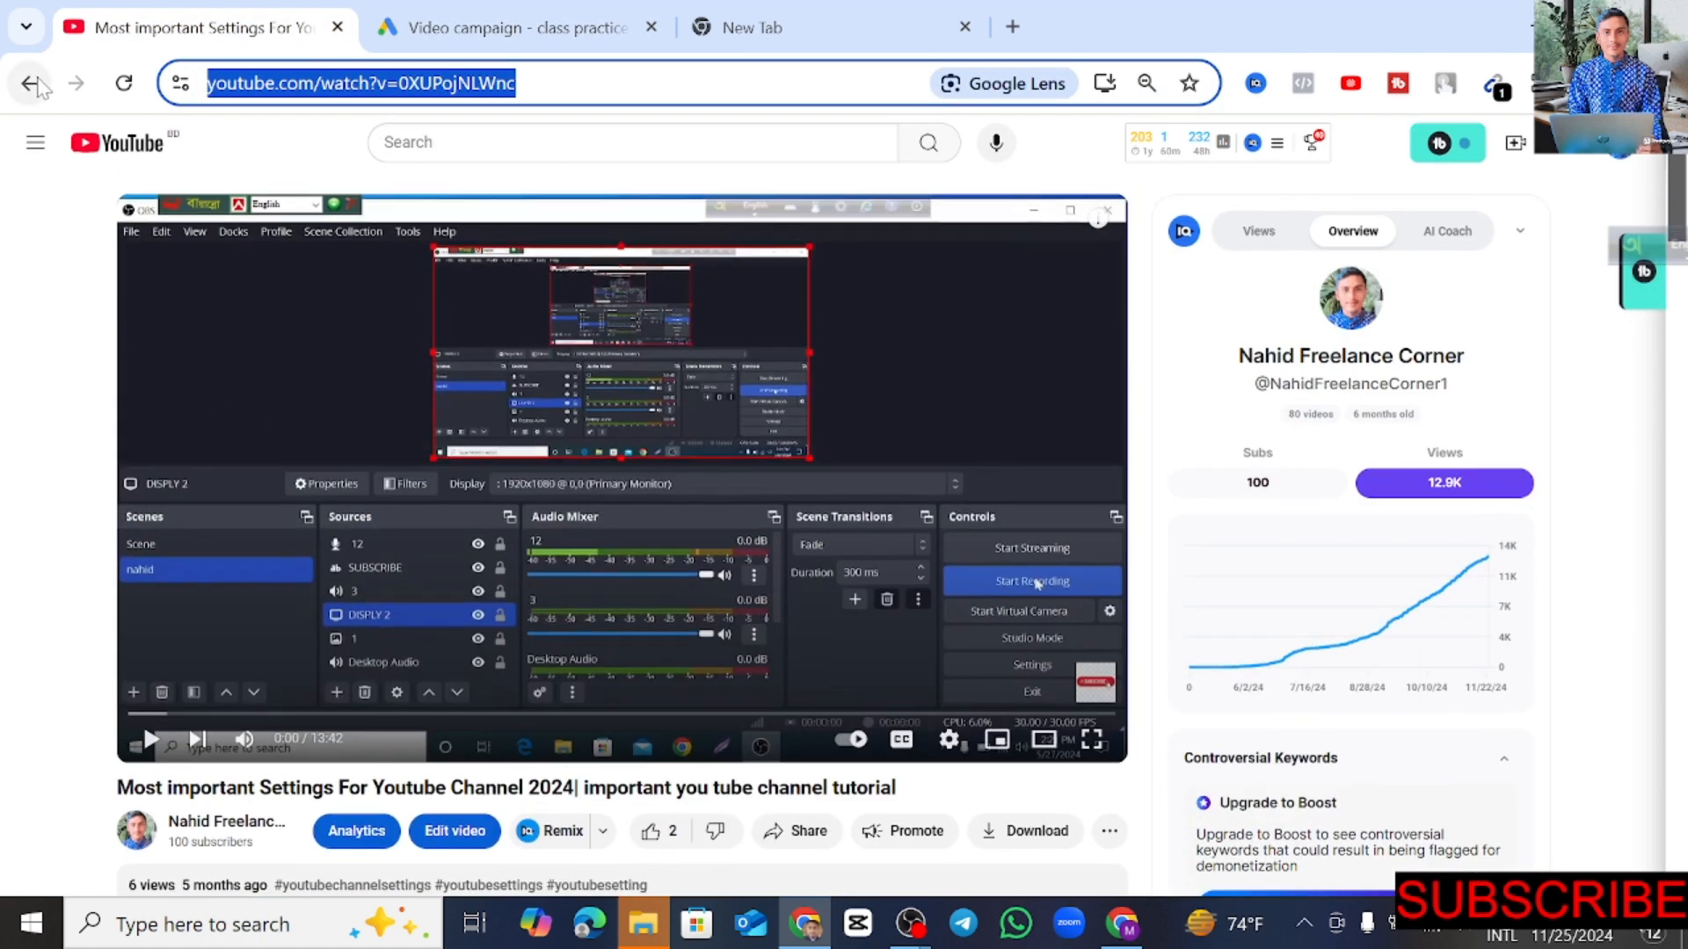
pyautogui.click(31, 83)
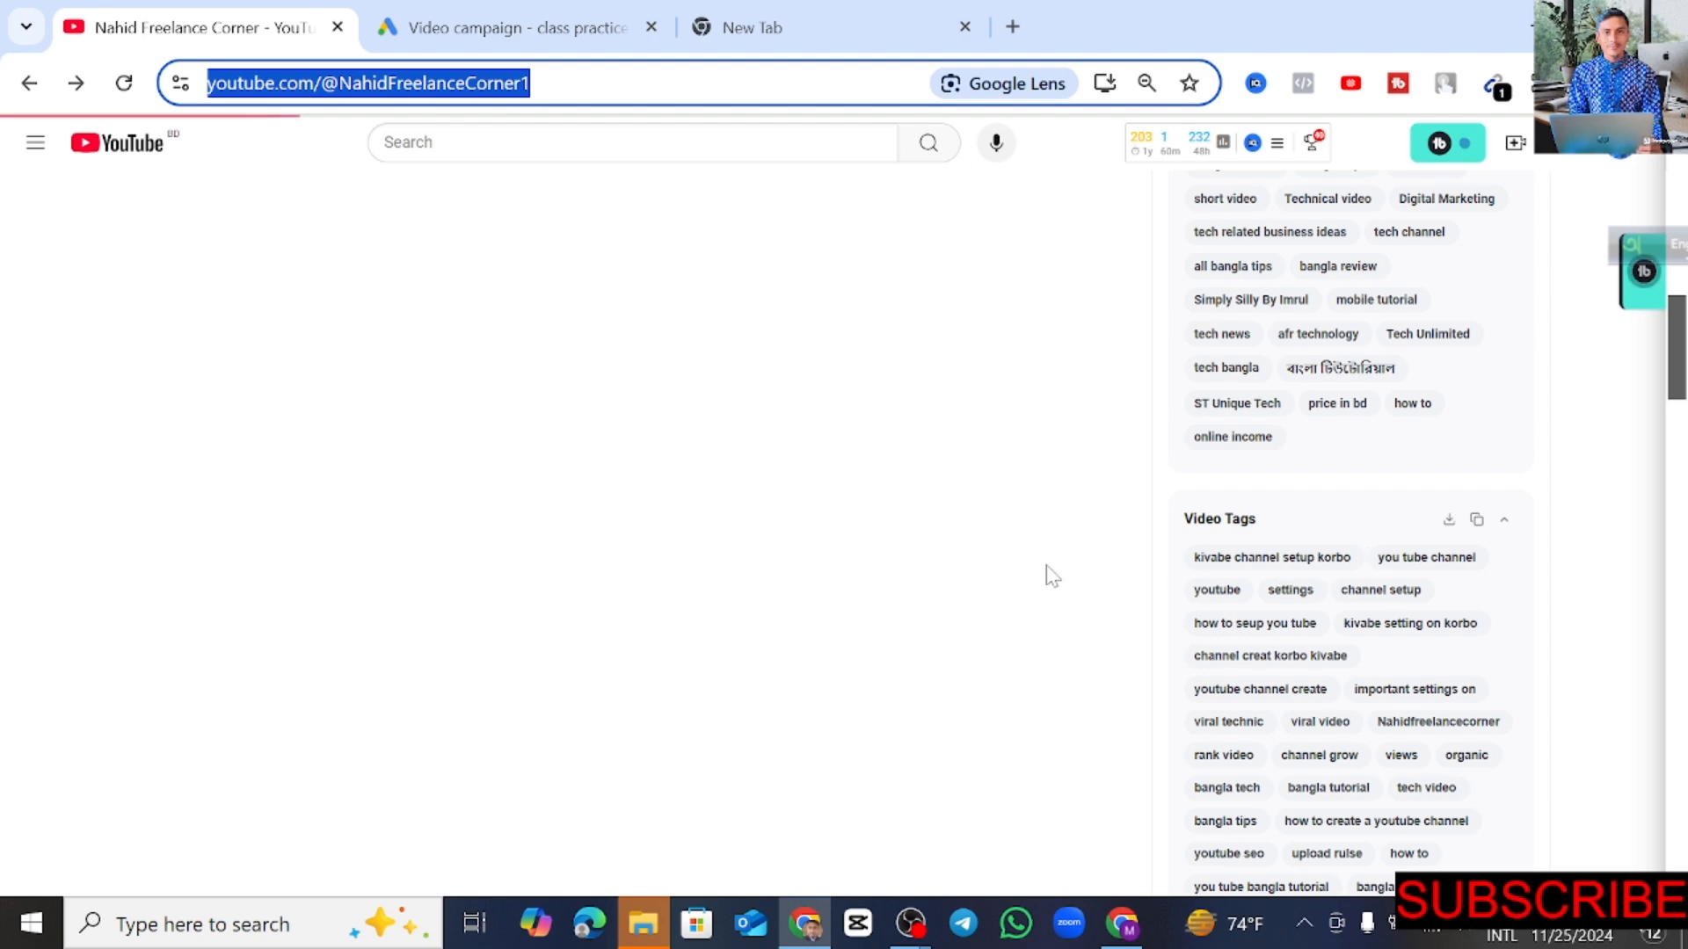
pyautogui.scroll(-4, 1178, 606)
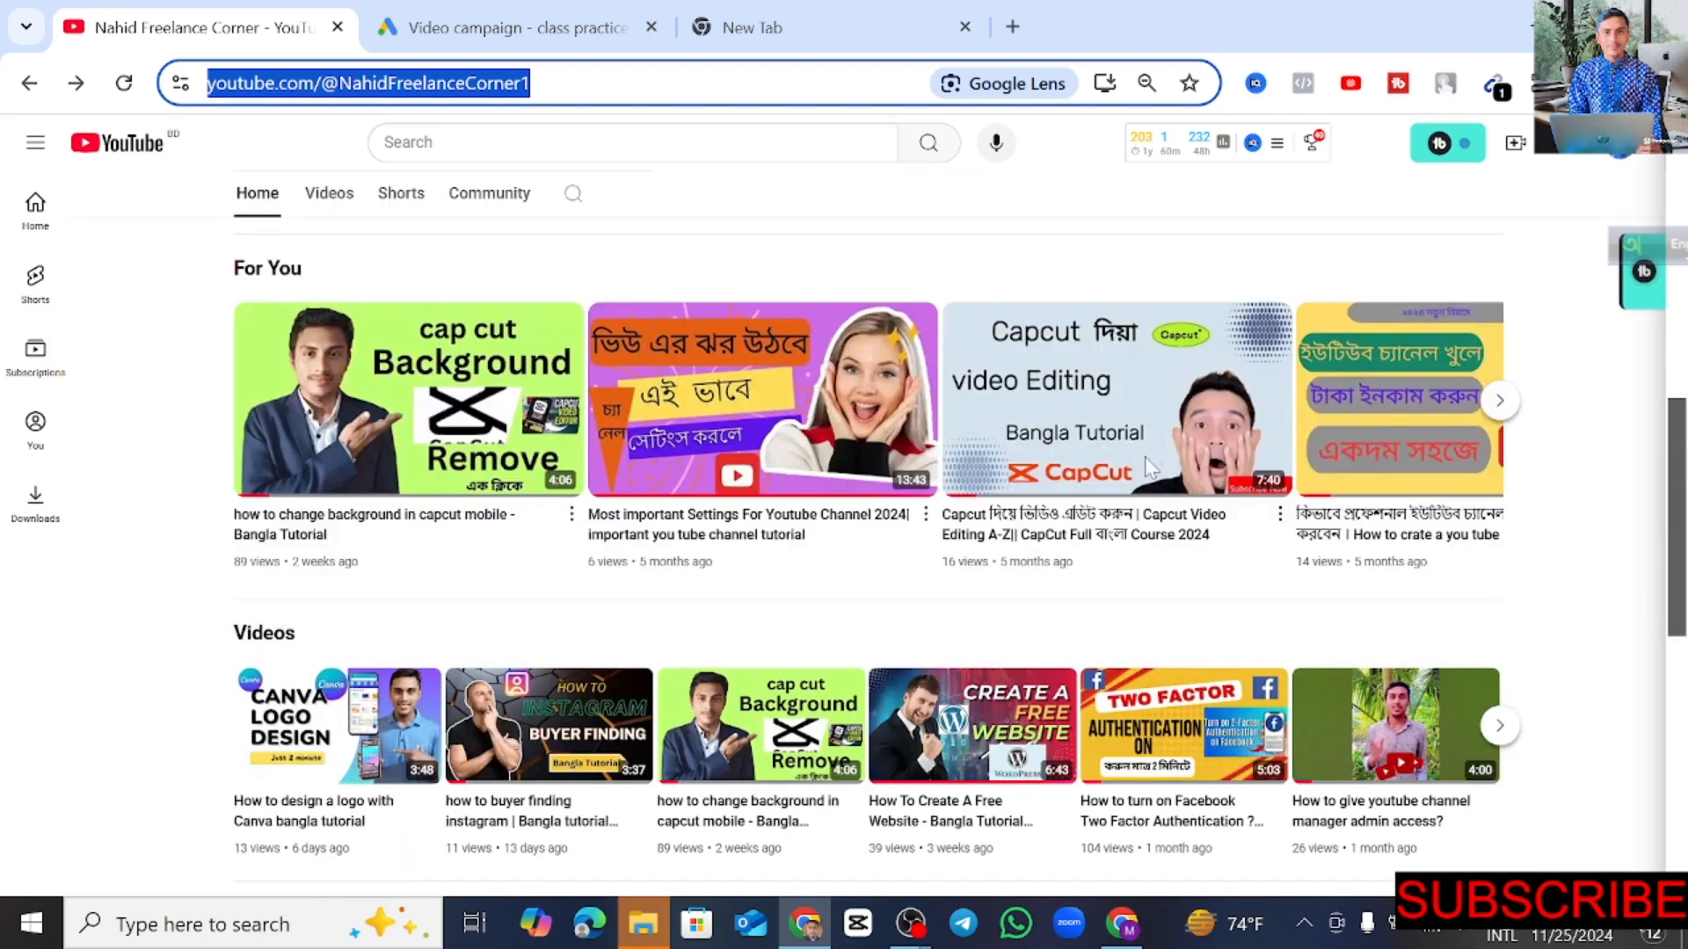
pyautogui.scroll(-1, 1140, 475)
pyautogui.click(1143, 450)
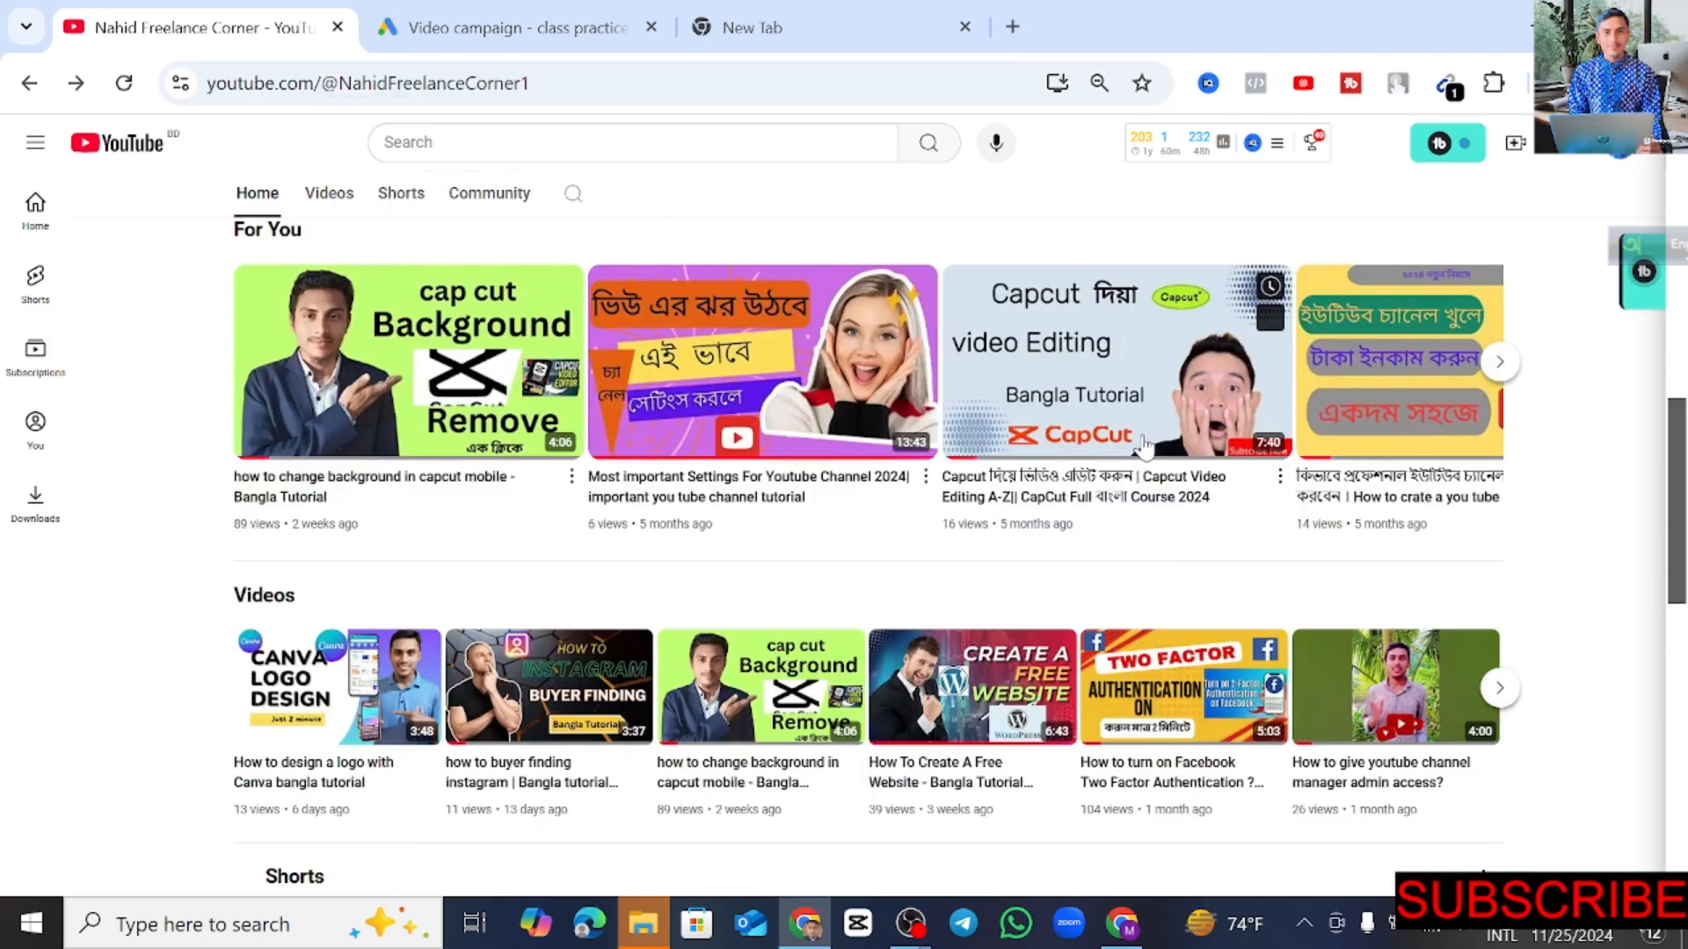
pyautogui.click(1140, 385)
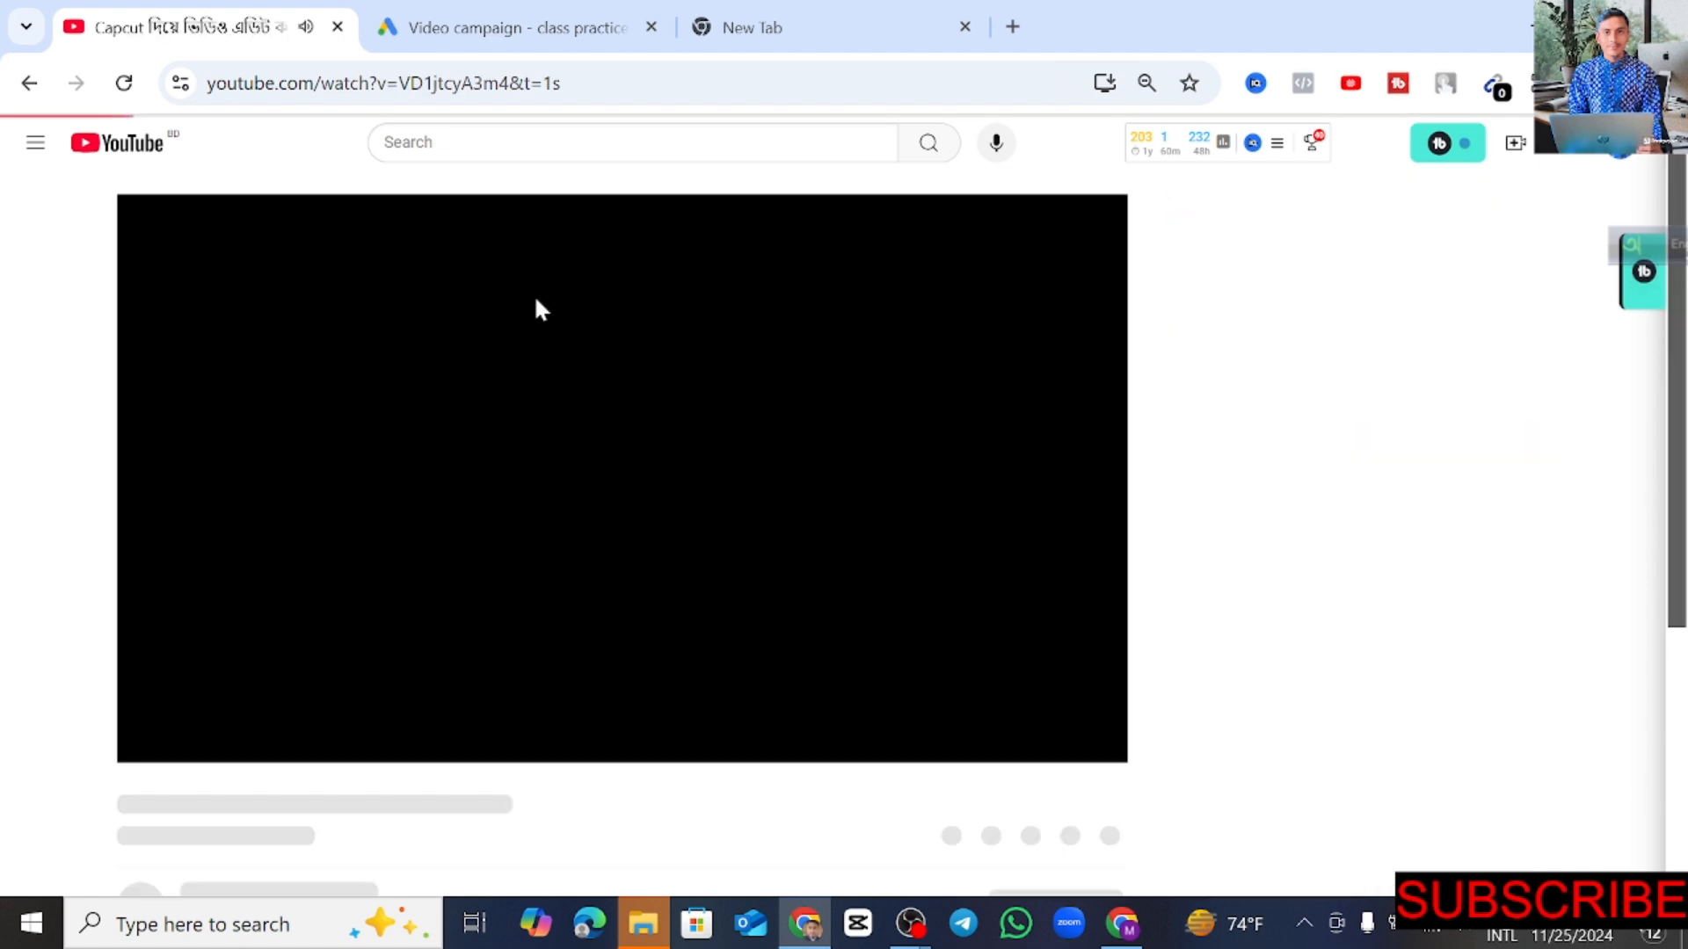
# Step: Copy the full URL of the CapCut editing course video
pyautogui.moveTo(333, 84); pyautogui.dragTo(322, 84)
pyautogui.rightClick(328, 84)
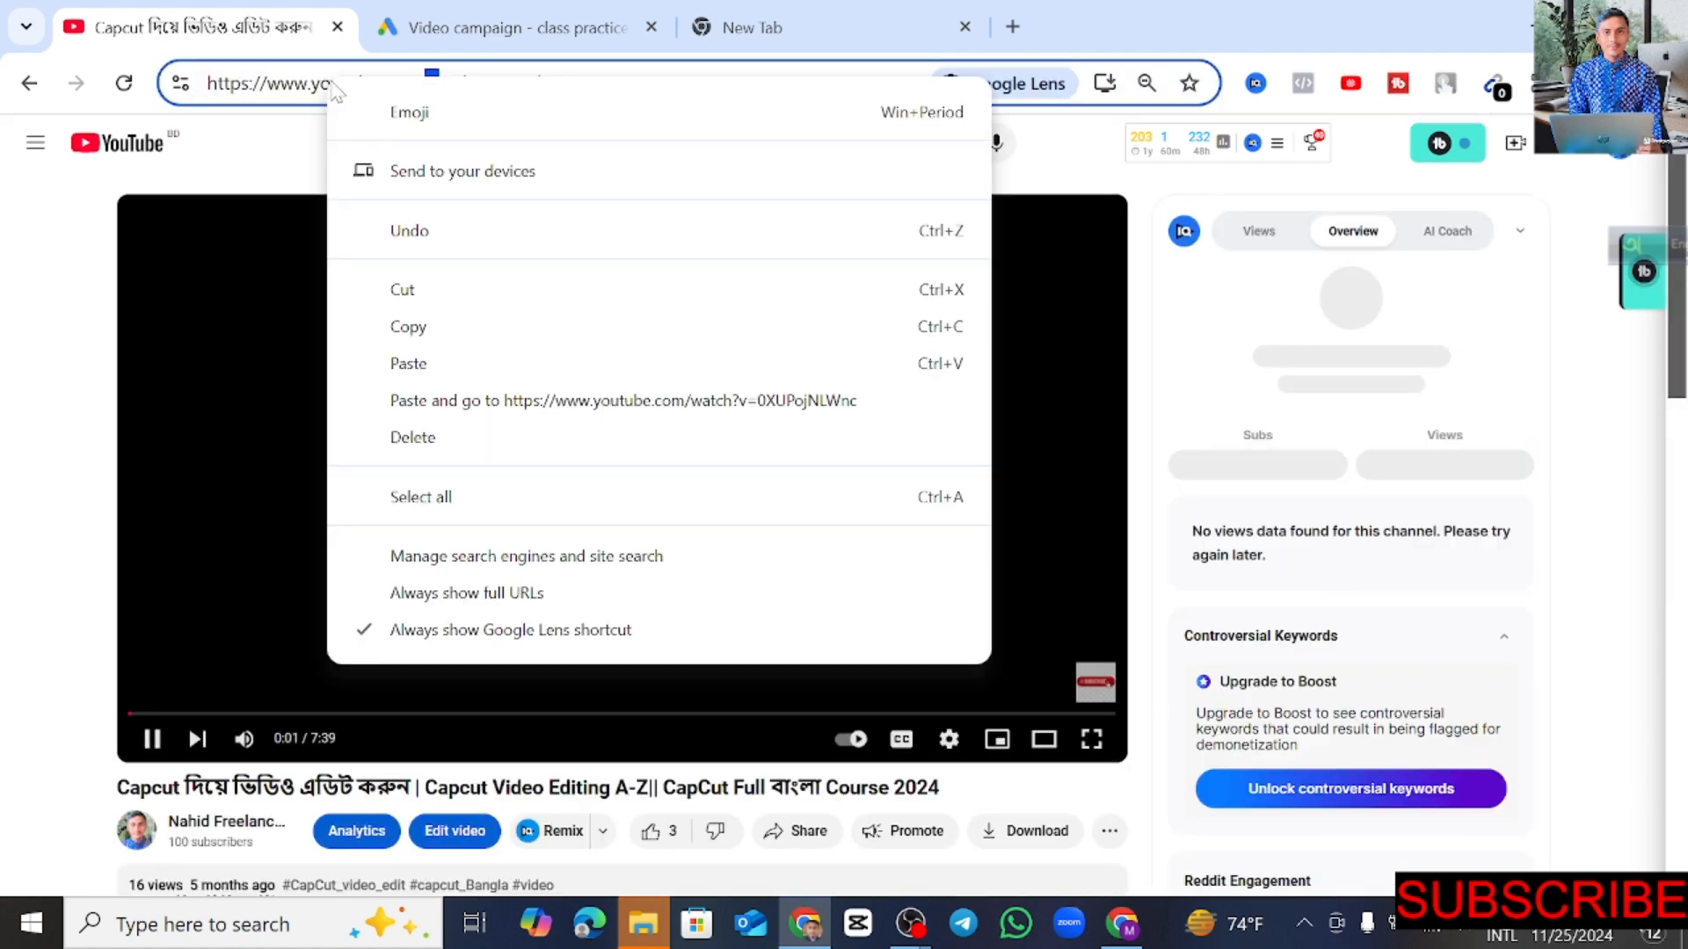
pyautogui.click(244, 83)
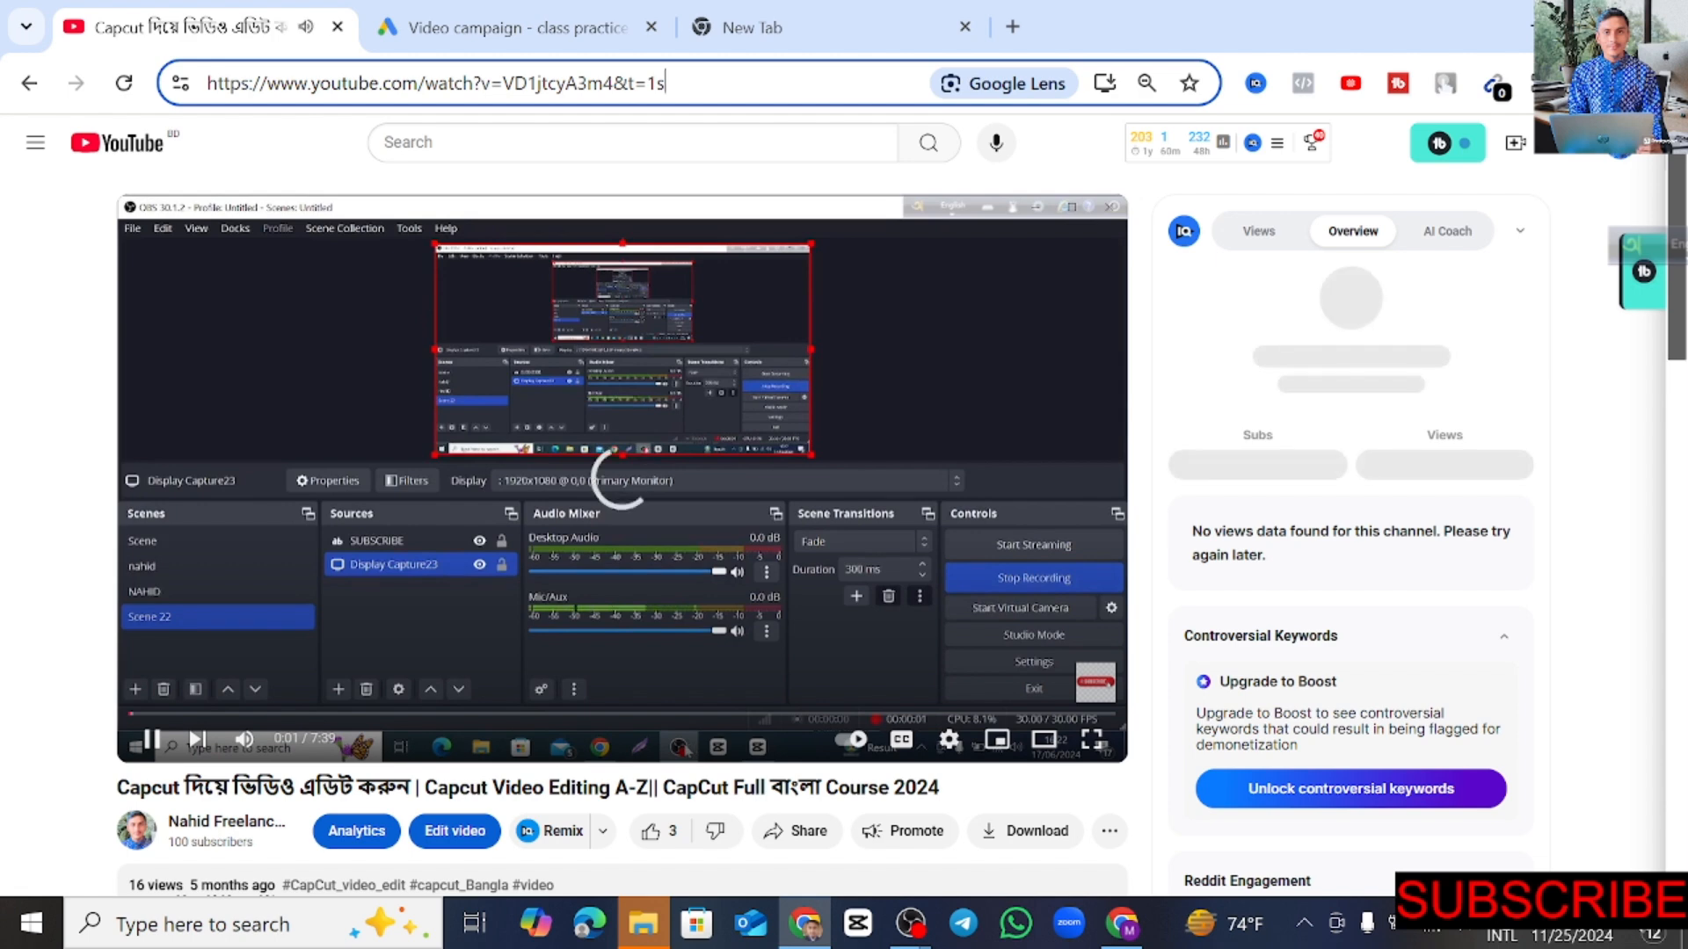
pyautogui.moveTo(668, 83); pyautogui.dragTo(205, 83)
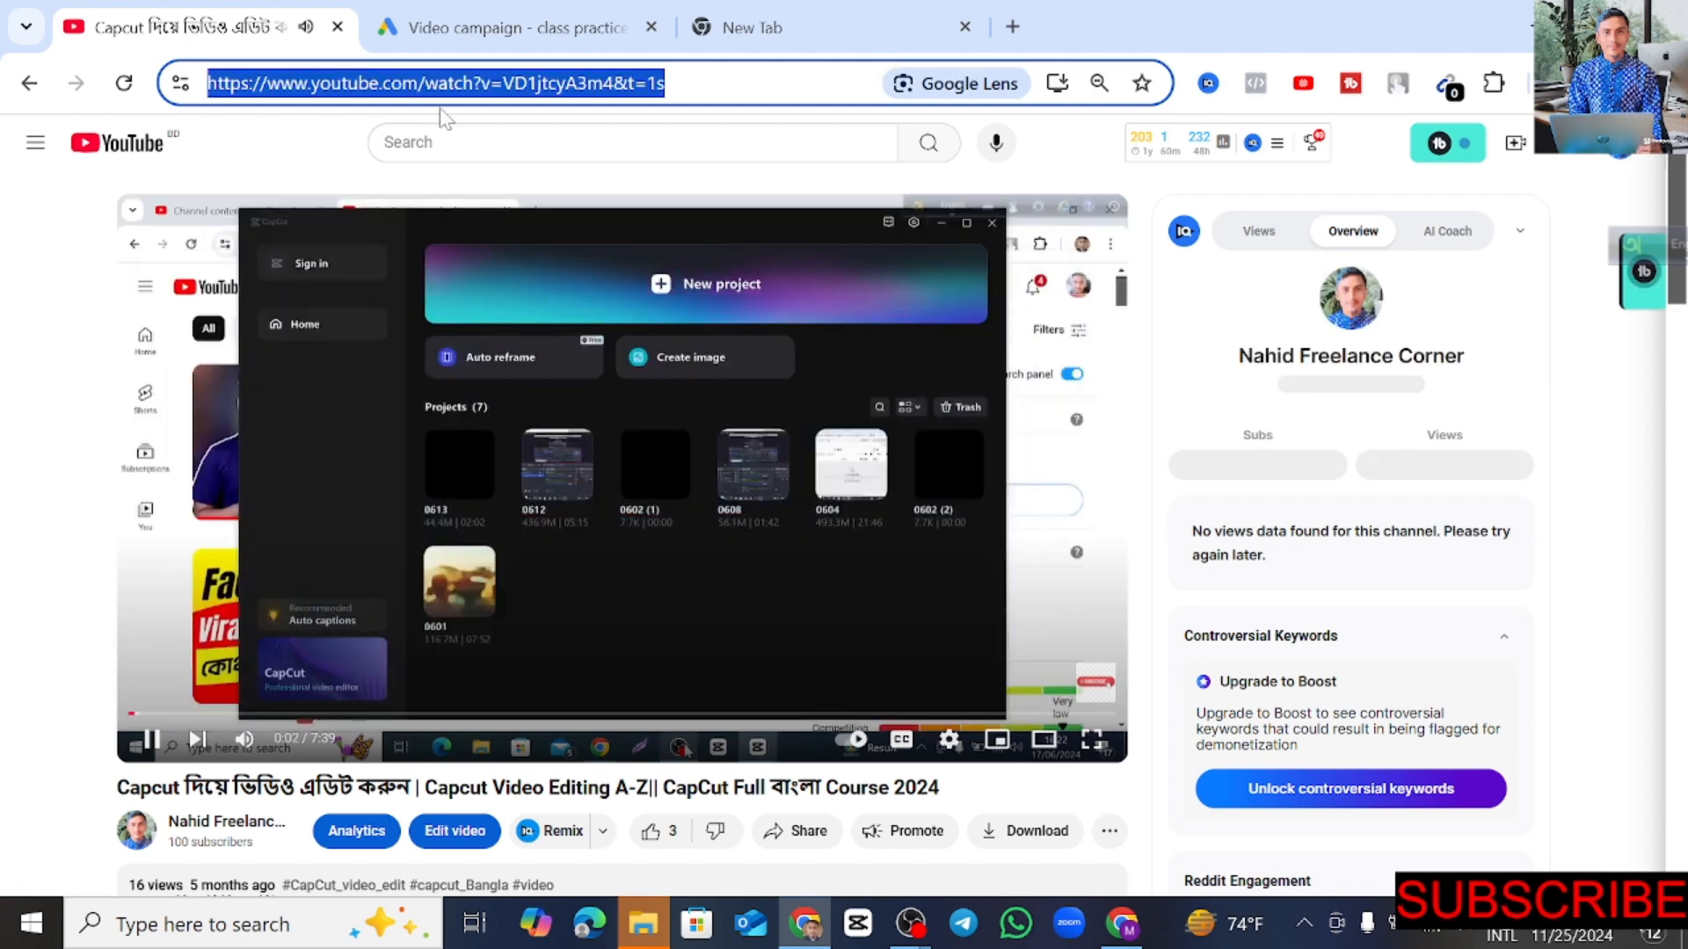
pyautogui.click(561, 24)
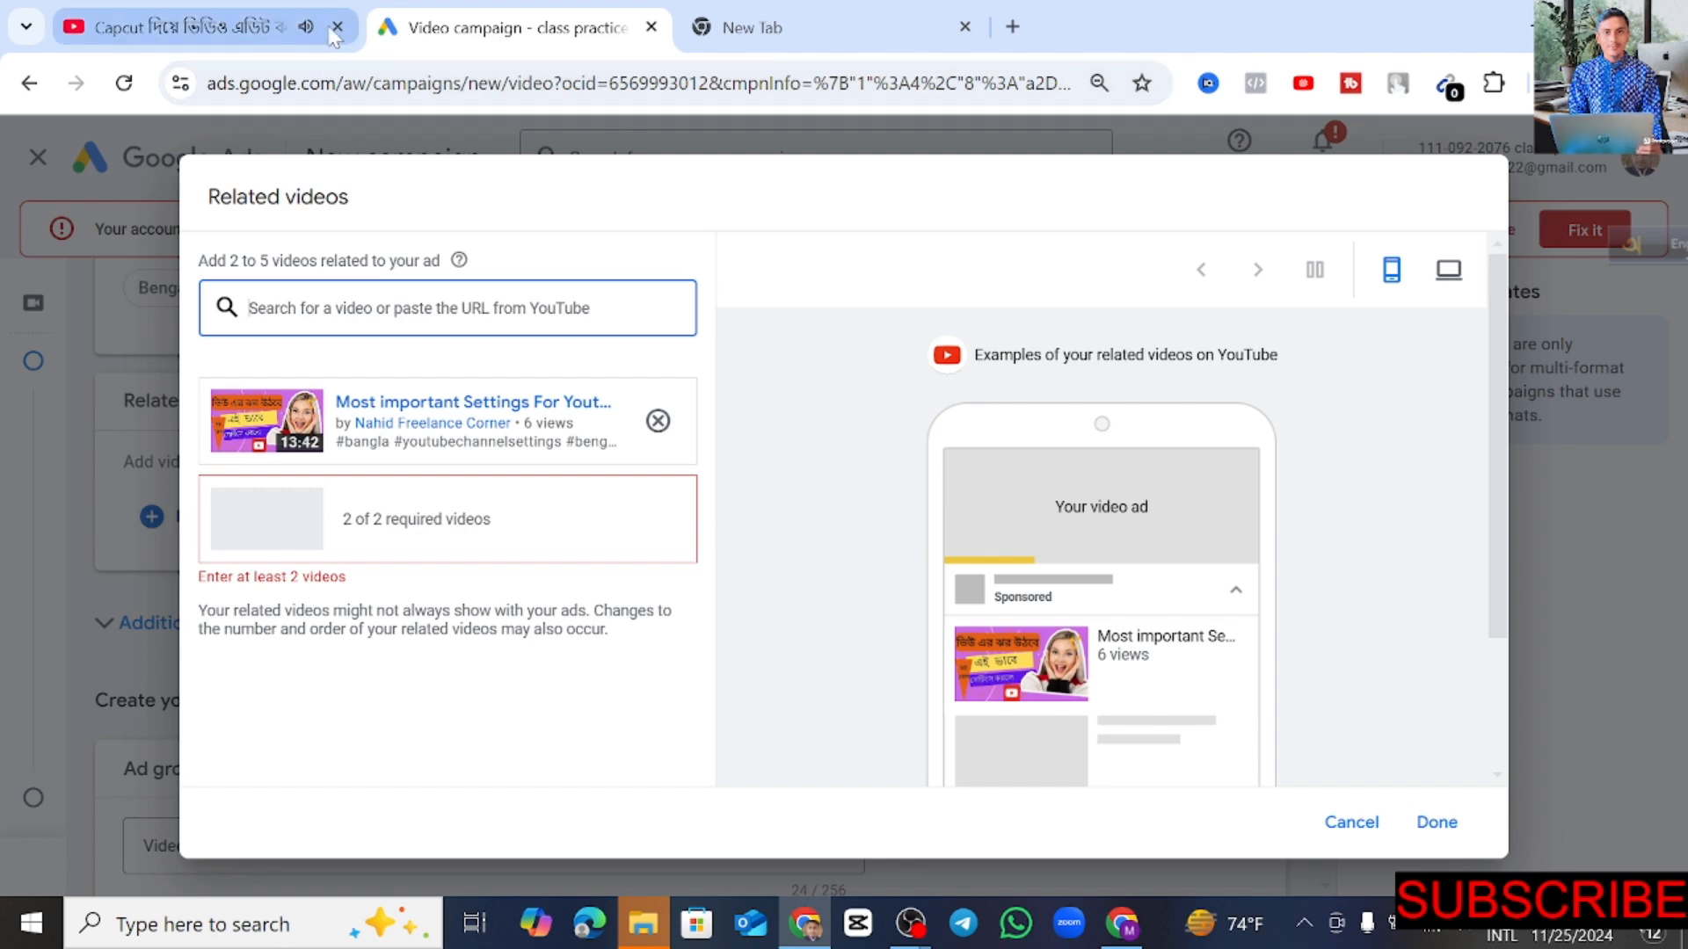
pyautogui.click(200, 33)
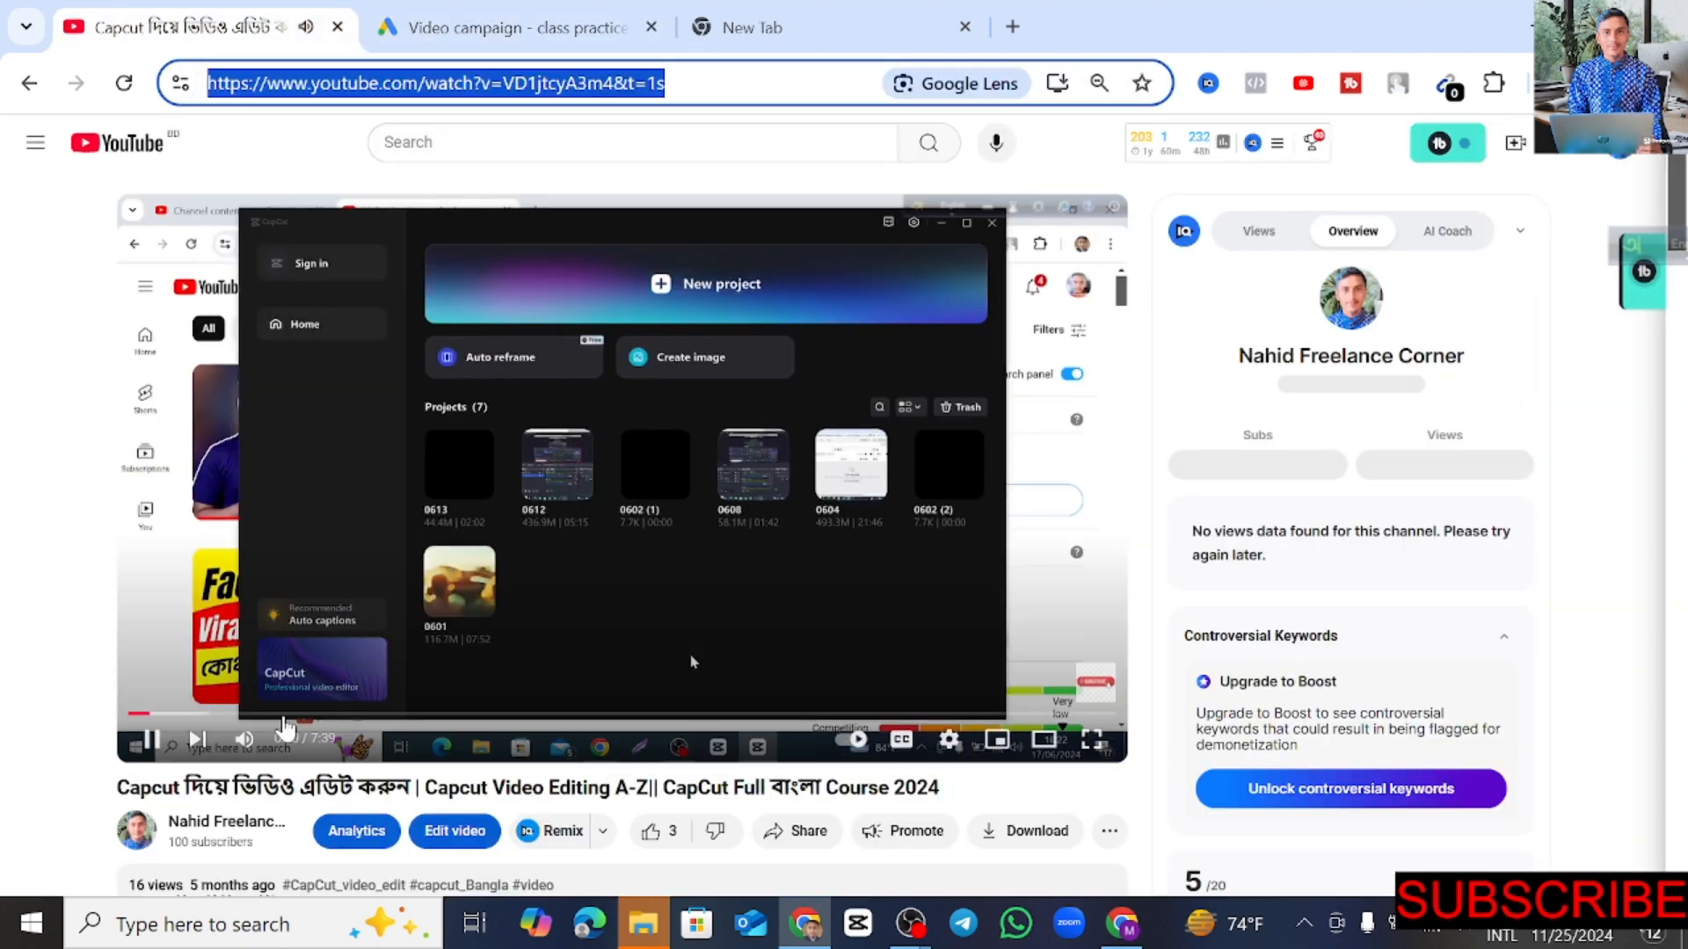
# Step: Switch back to Google Ads, add the CapCut video as the second related video and confirm the selection
pyautogui.click(475, 17)
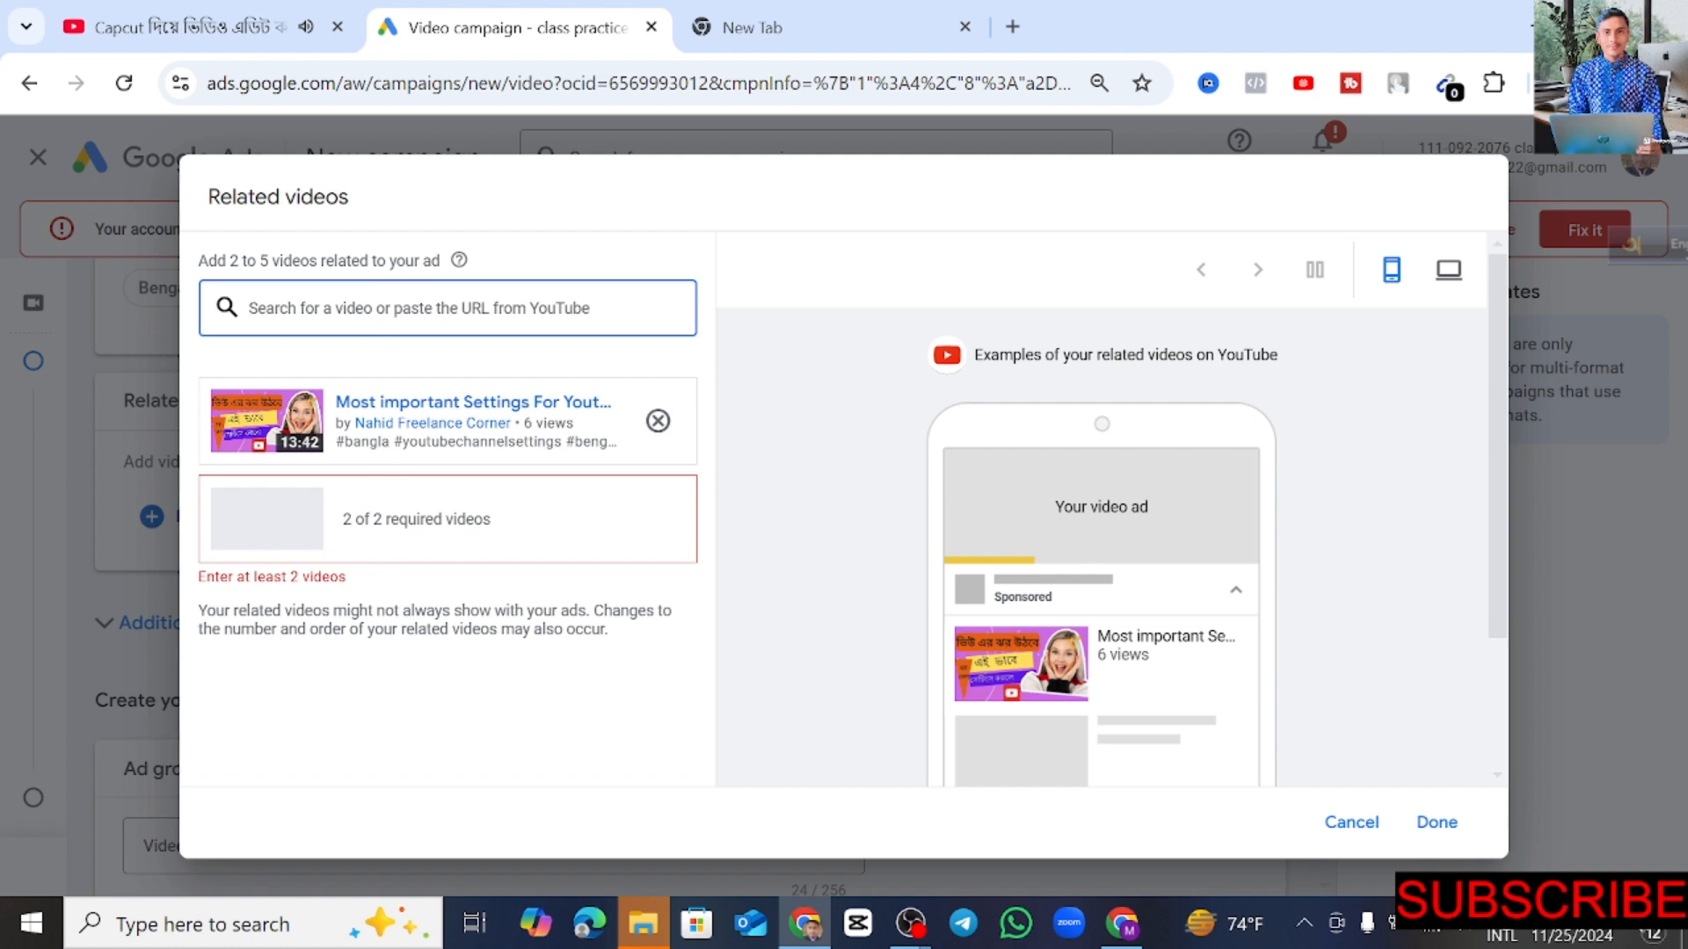
pyautogui.hotkey('ctrl', 'v')
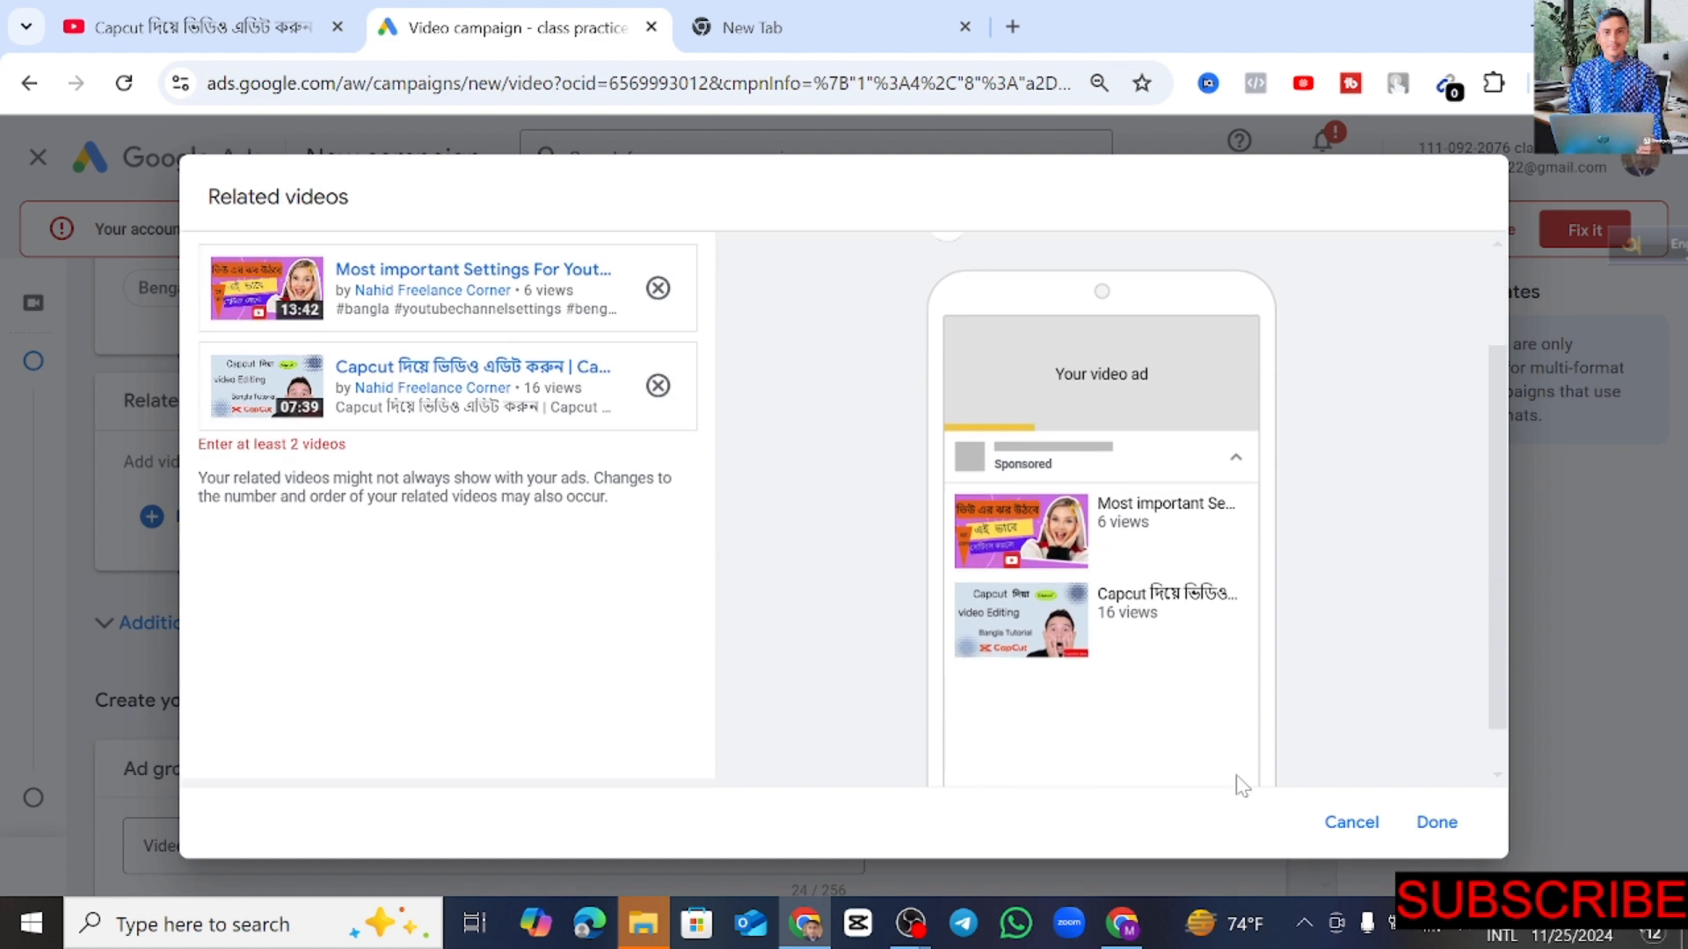
pyautogui.click(1436, 822)
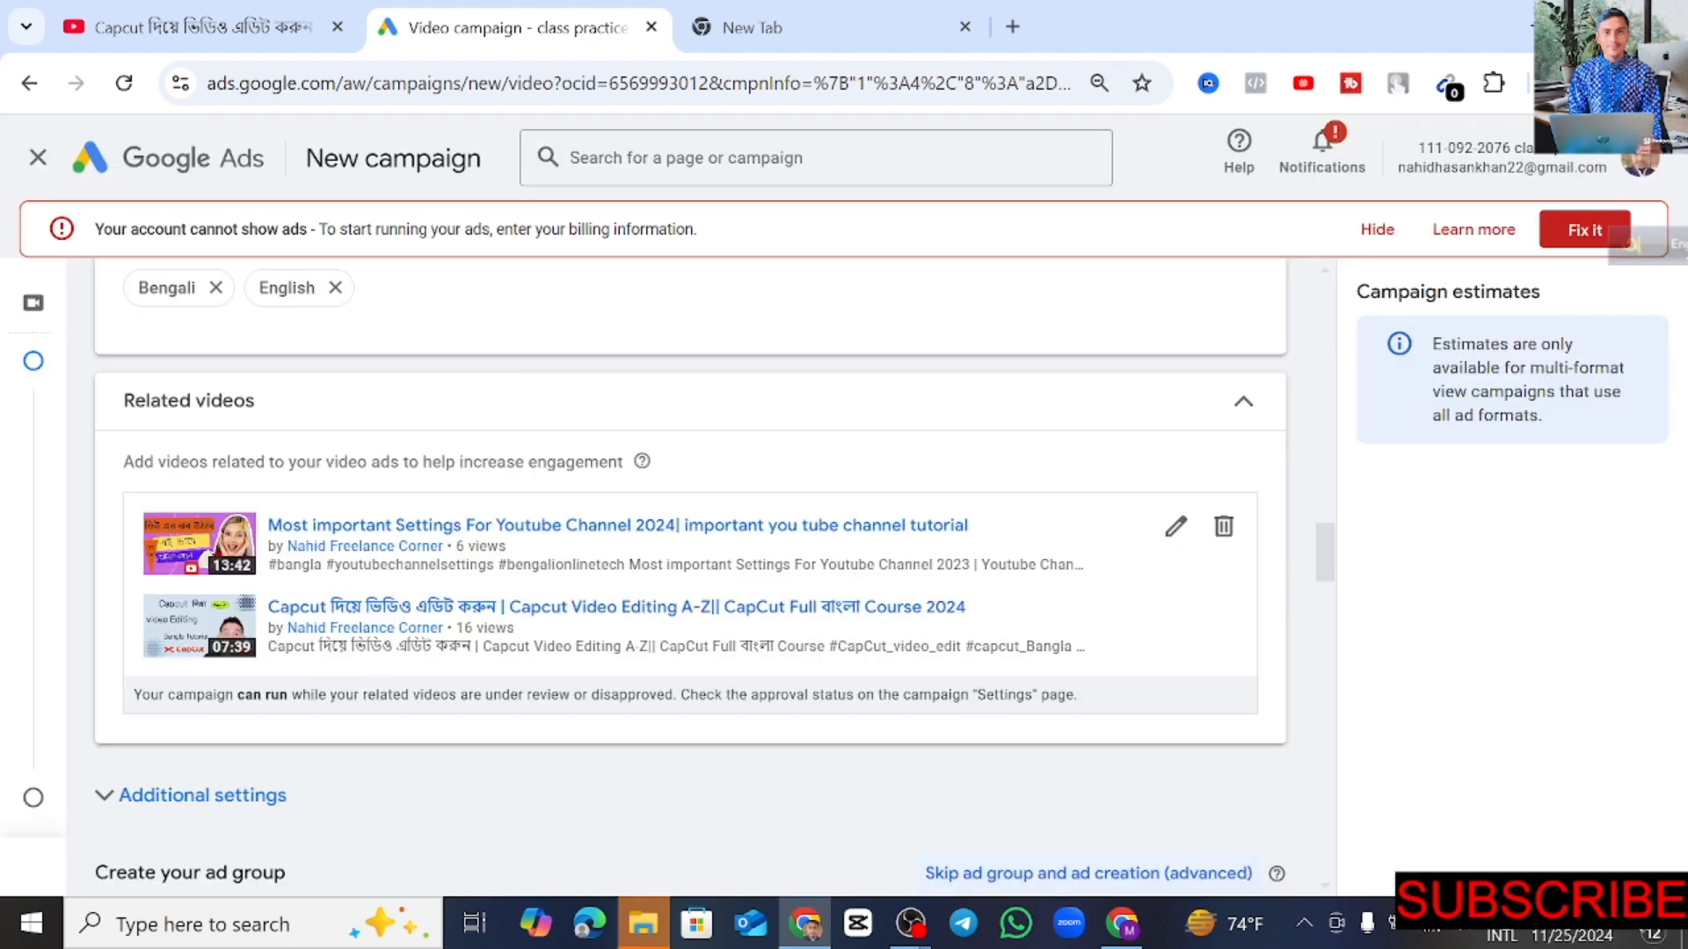
# Step: Expand the campaign's additional settings and set Devices to specific targeting for devices
pyautogui.scroll(-4, 1272, 563)
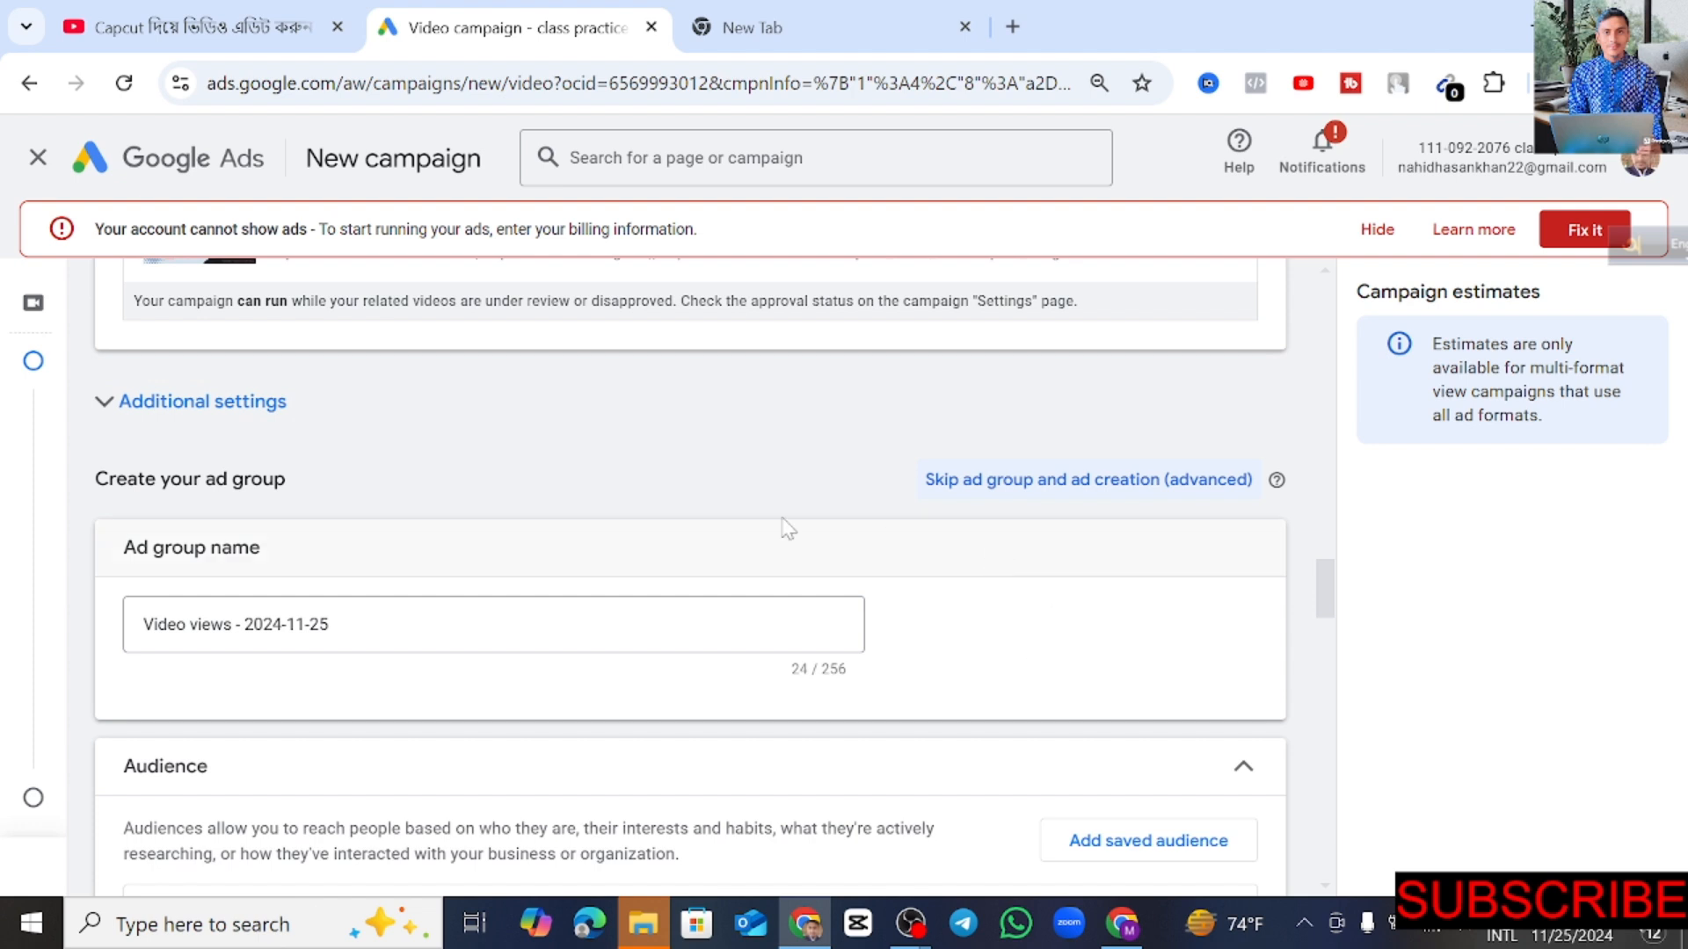
pyautogui.click(307, 420)
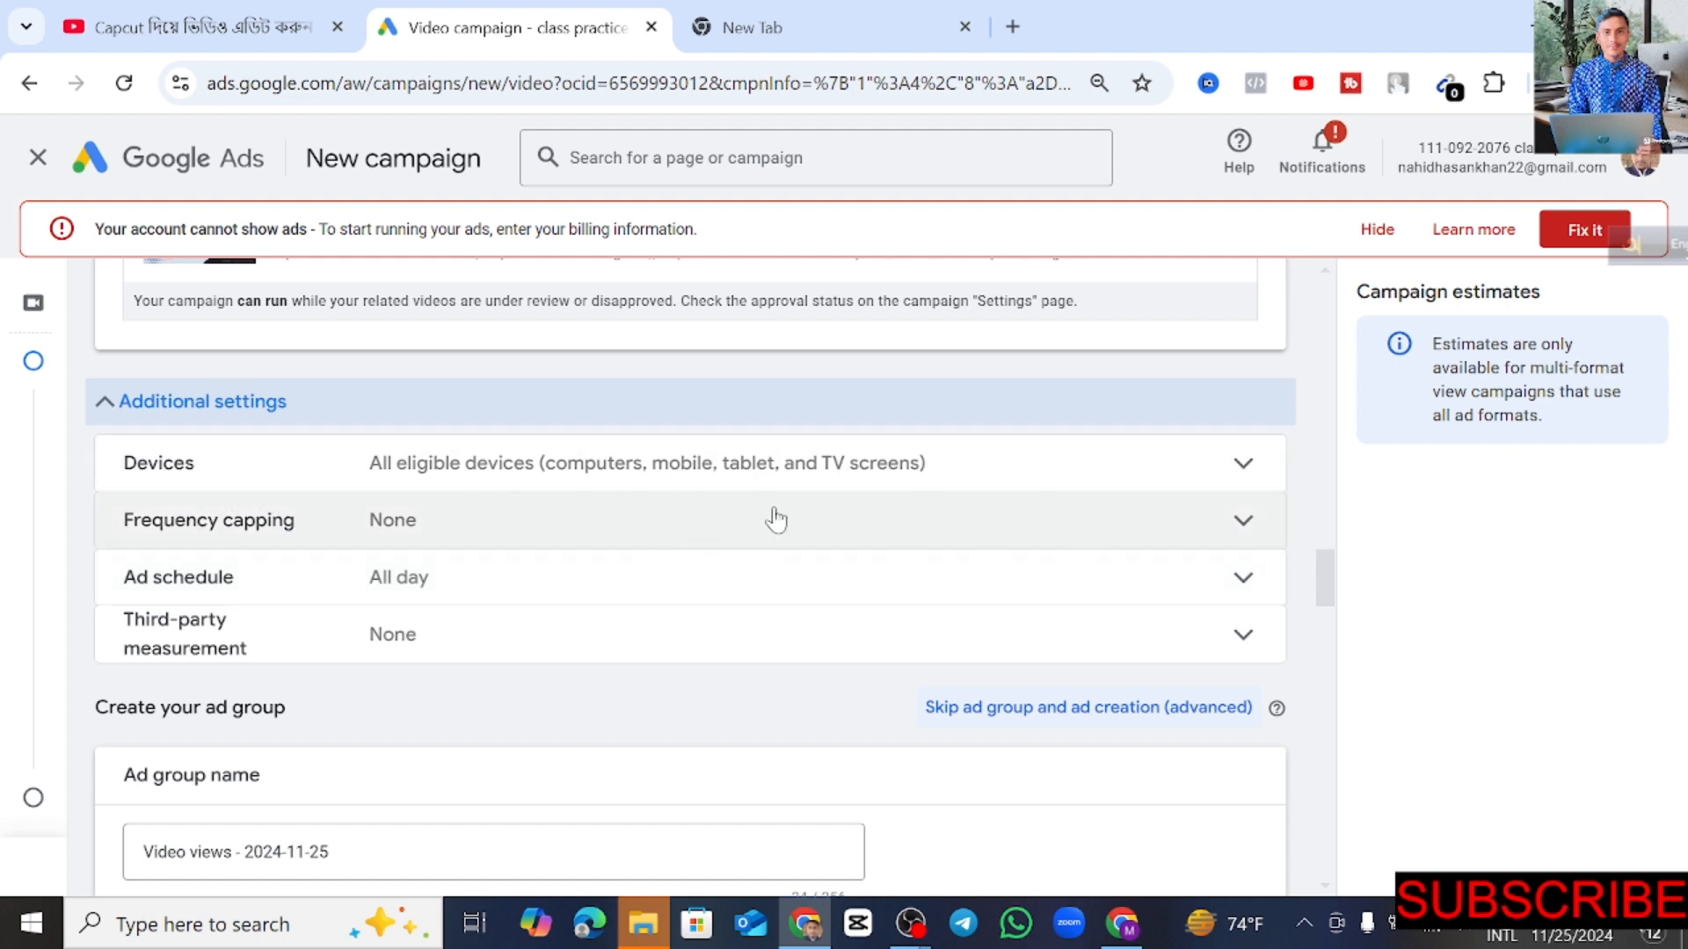
pyautogui.click(1213, 470)
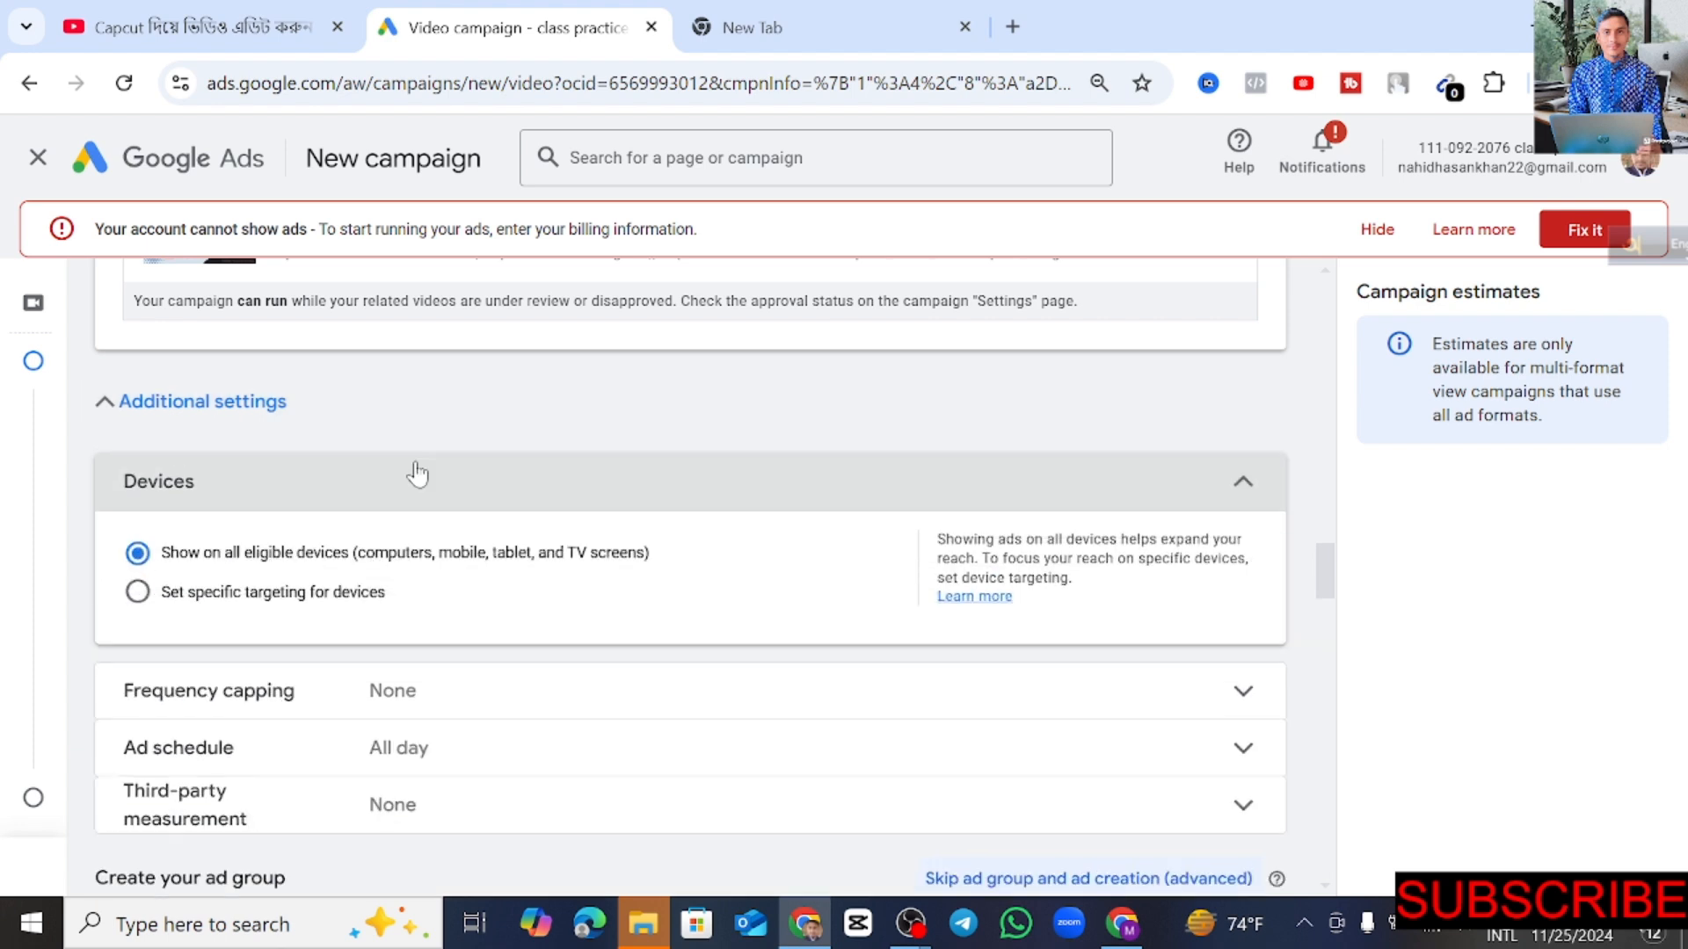
pyautogui.click(197, 594)
pyautogui.scroll(-2, 558, 603)
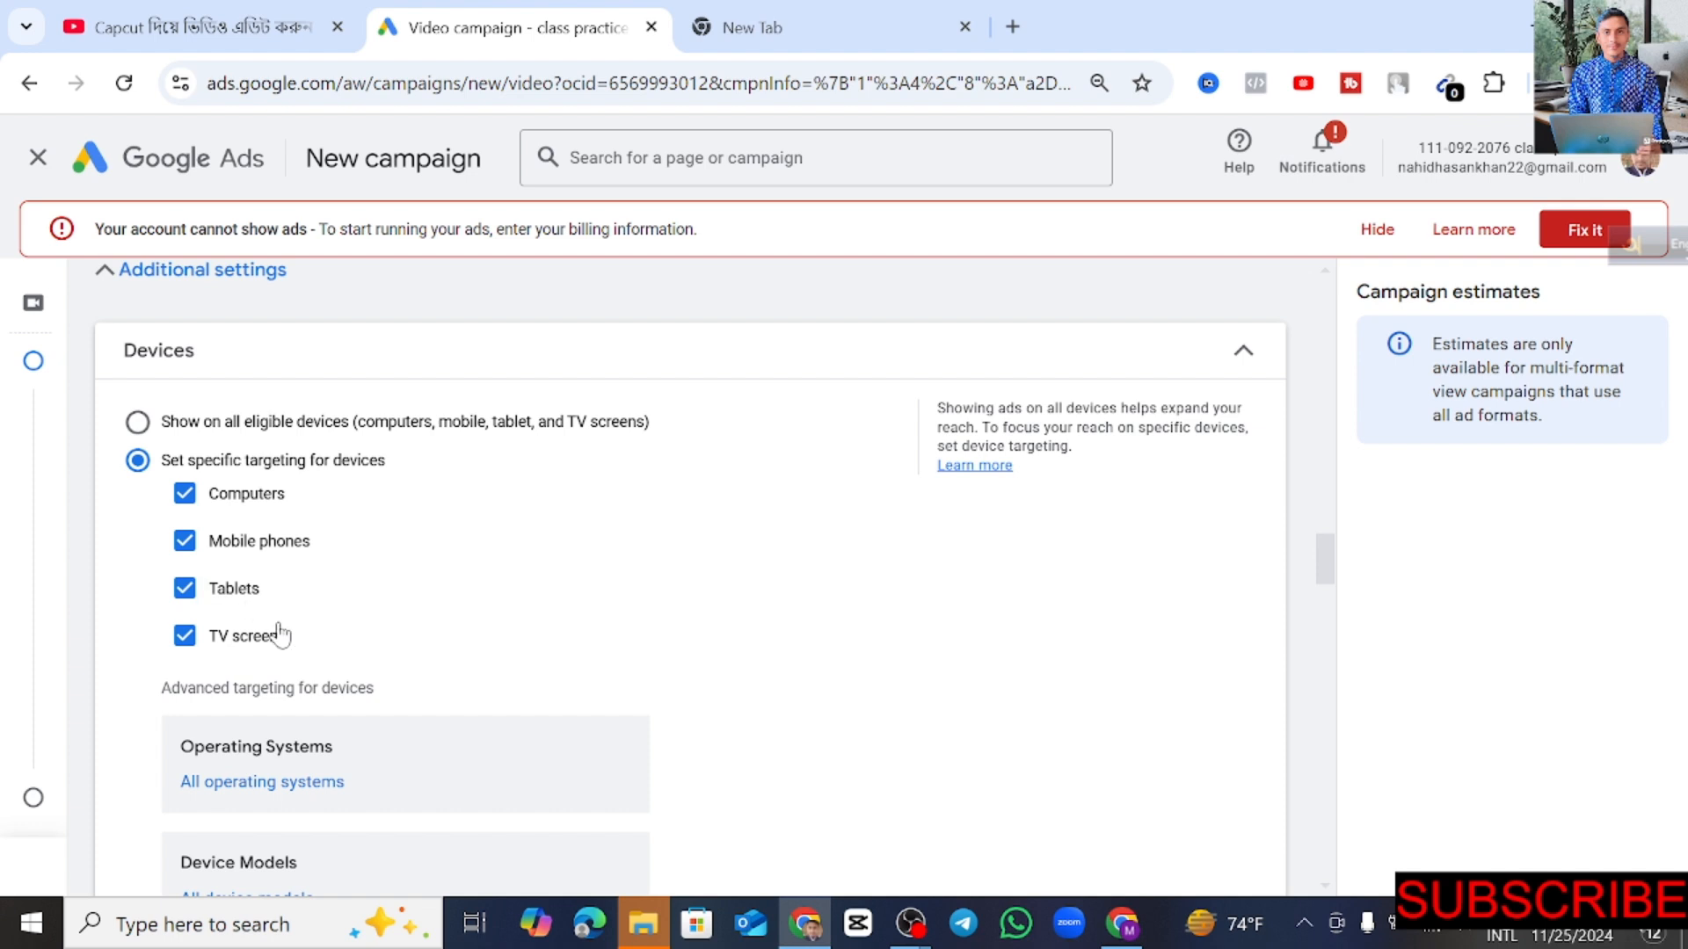
# Step: Exclude TV screens and computers from the campaign's device targeting, keeping only mobile phones and tablets
pyautogui.click(211, 647)
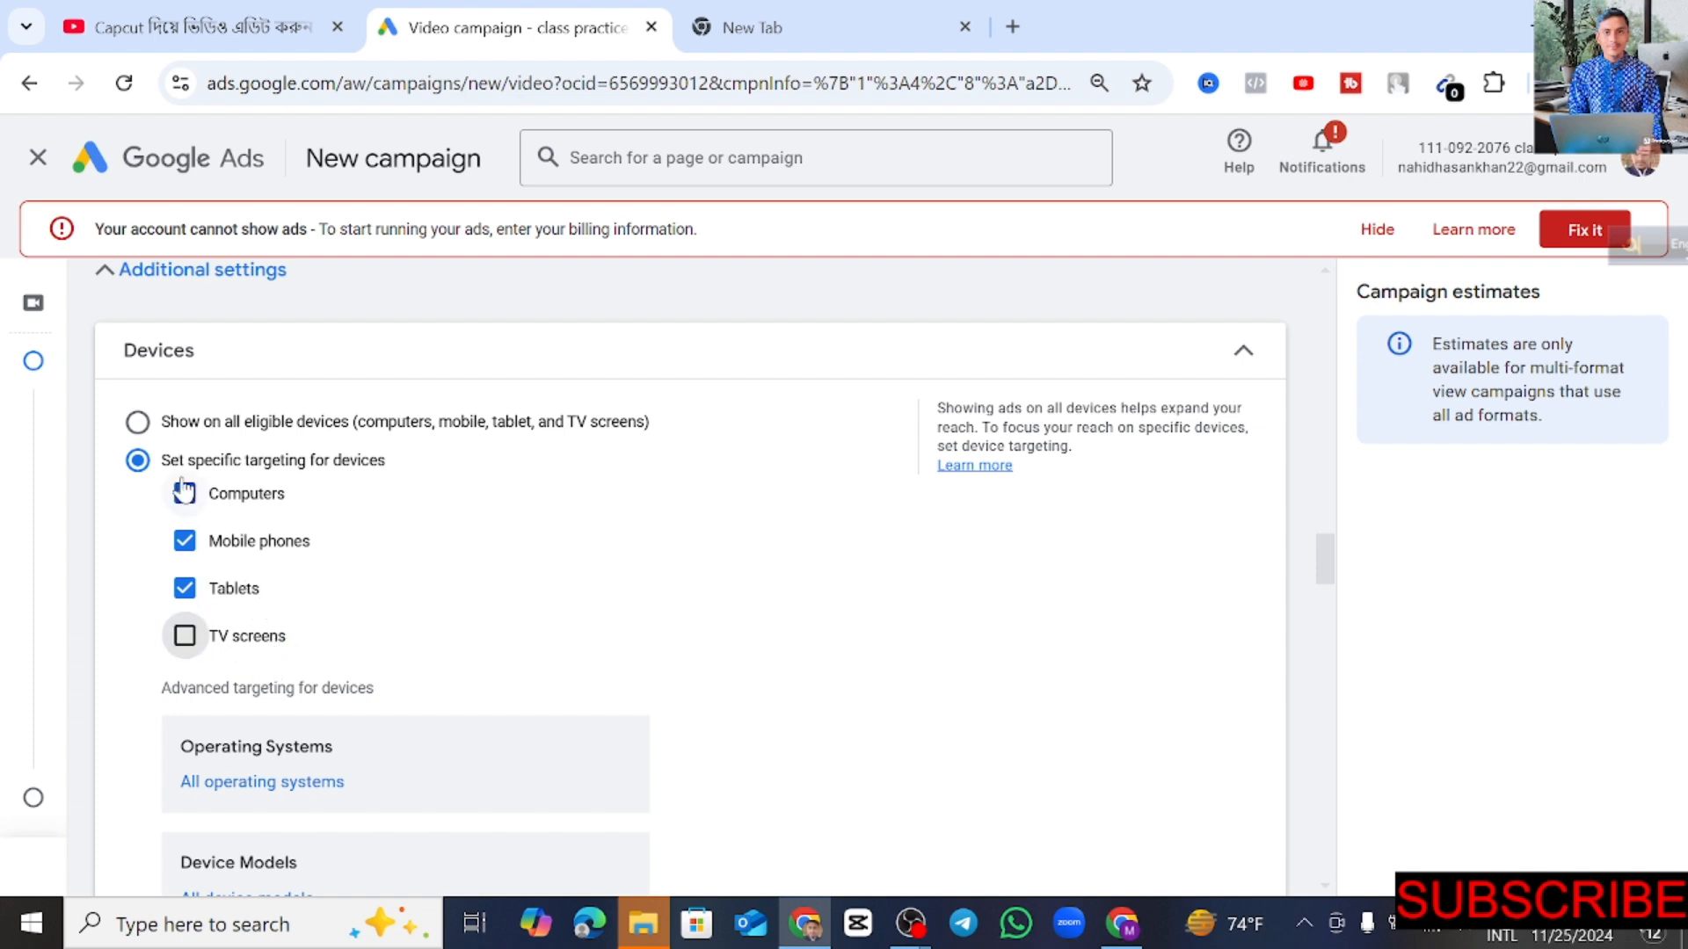
pyautogui.click(183, 490)
pyautogui.scroll(-3, 308, 580)
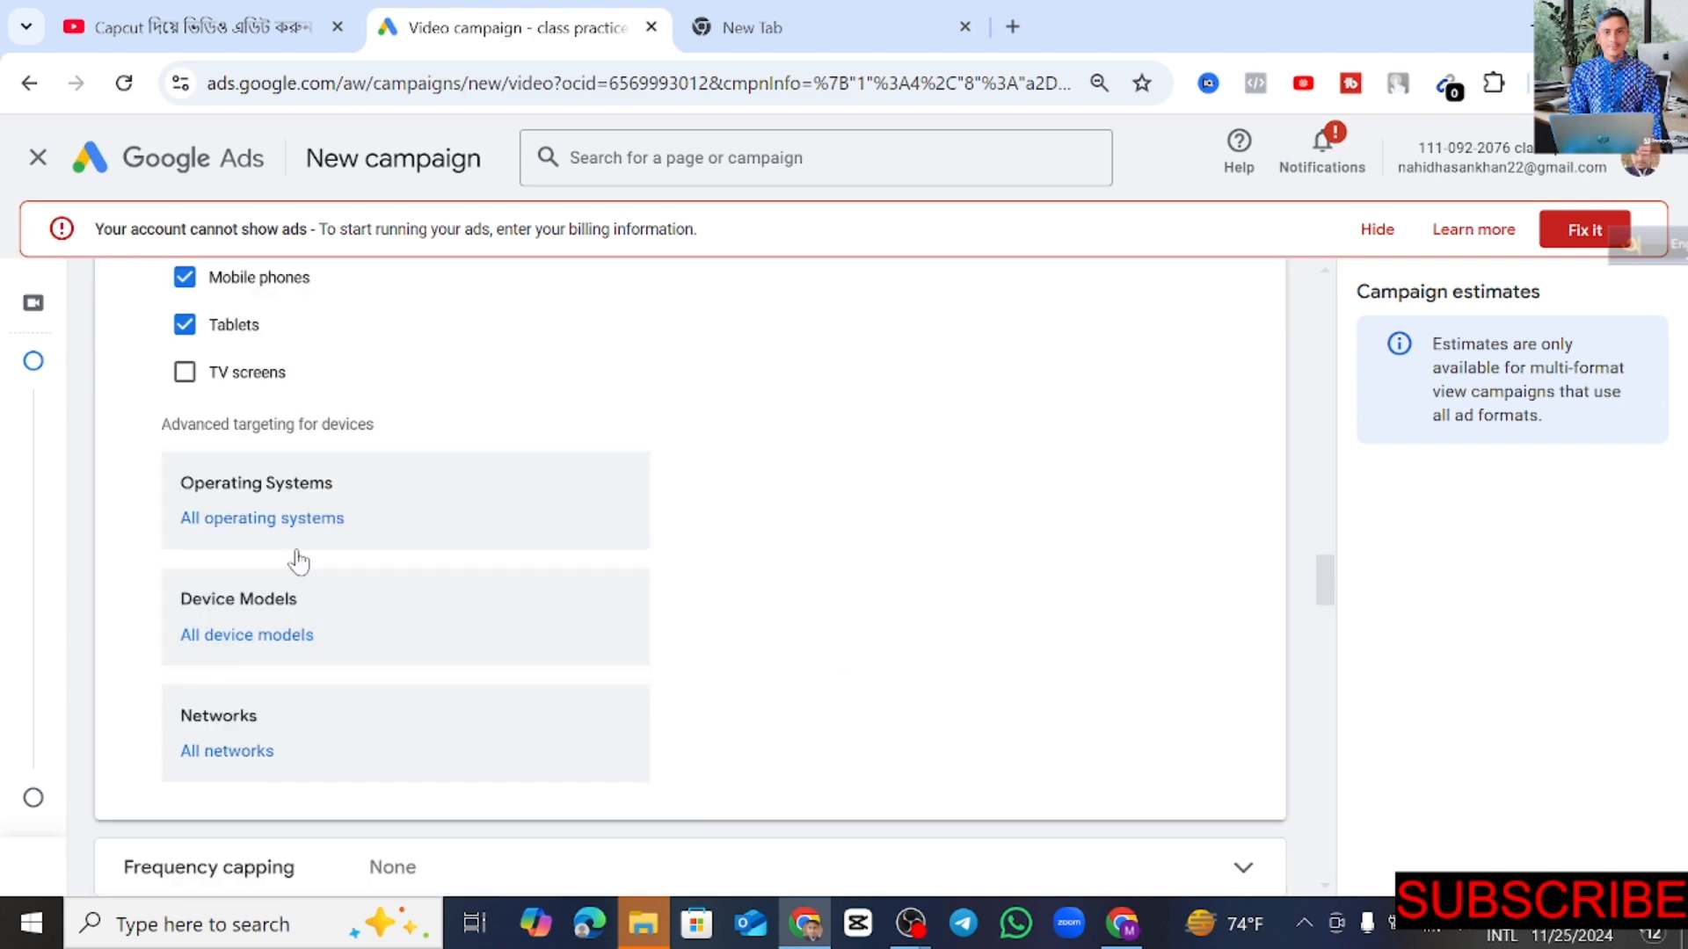
pyautogui.scroll(2, 435, 406)
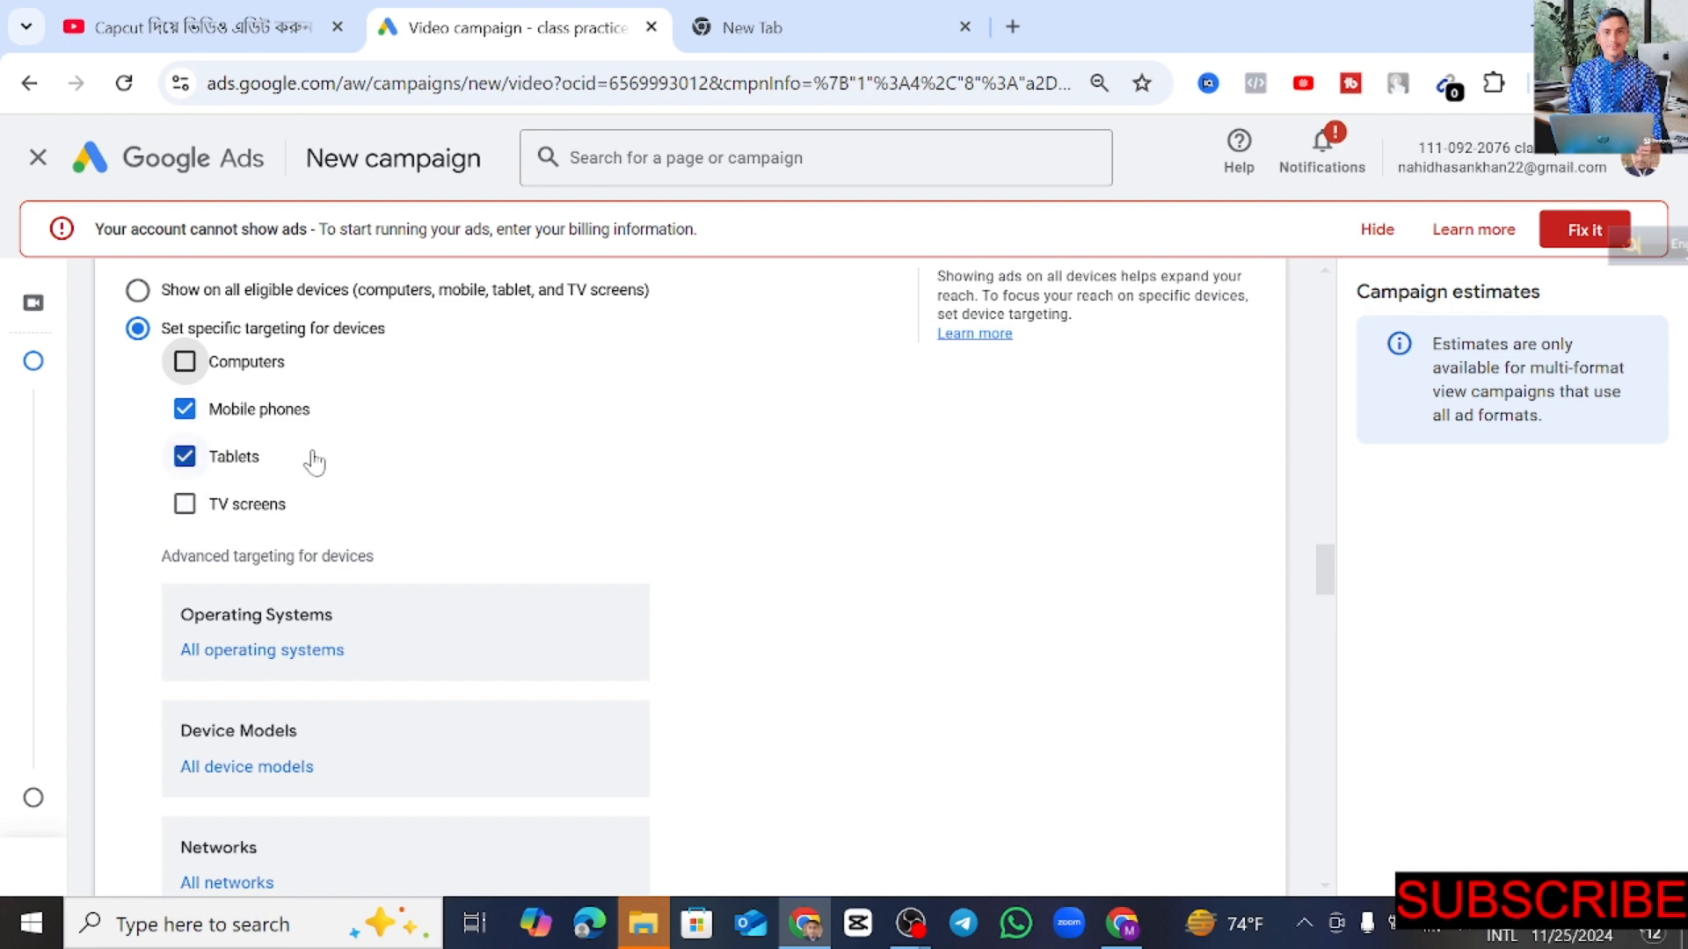
pyautogui.scroll(-3, 562, 478)
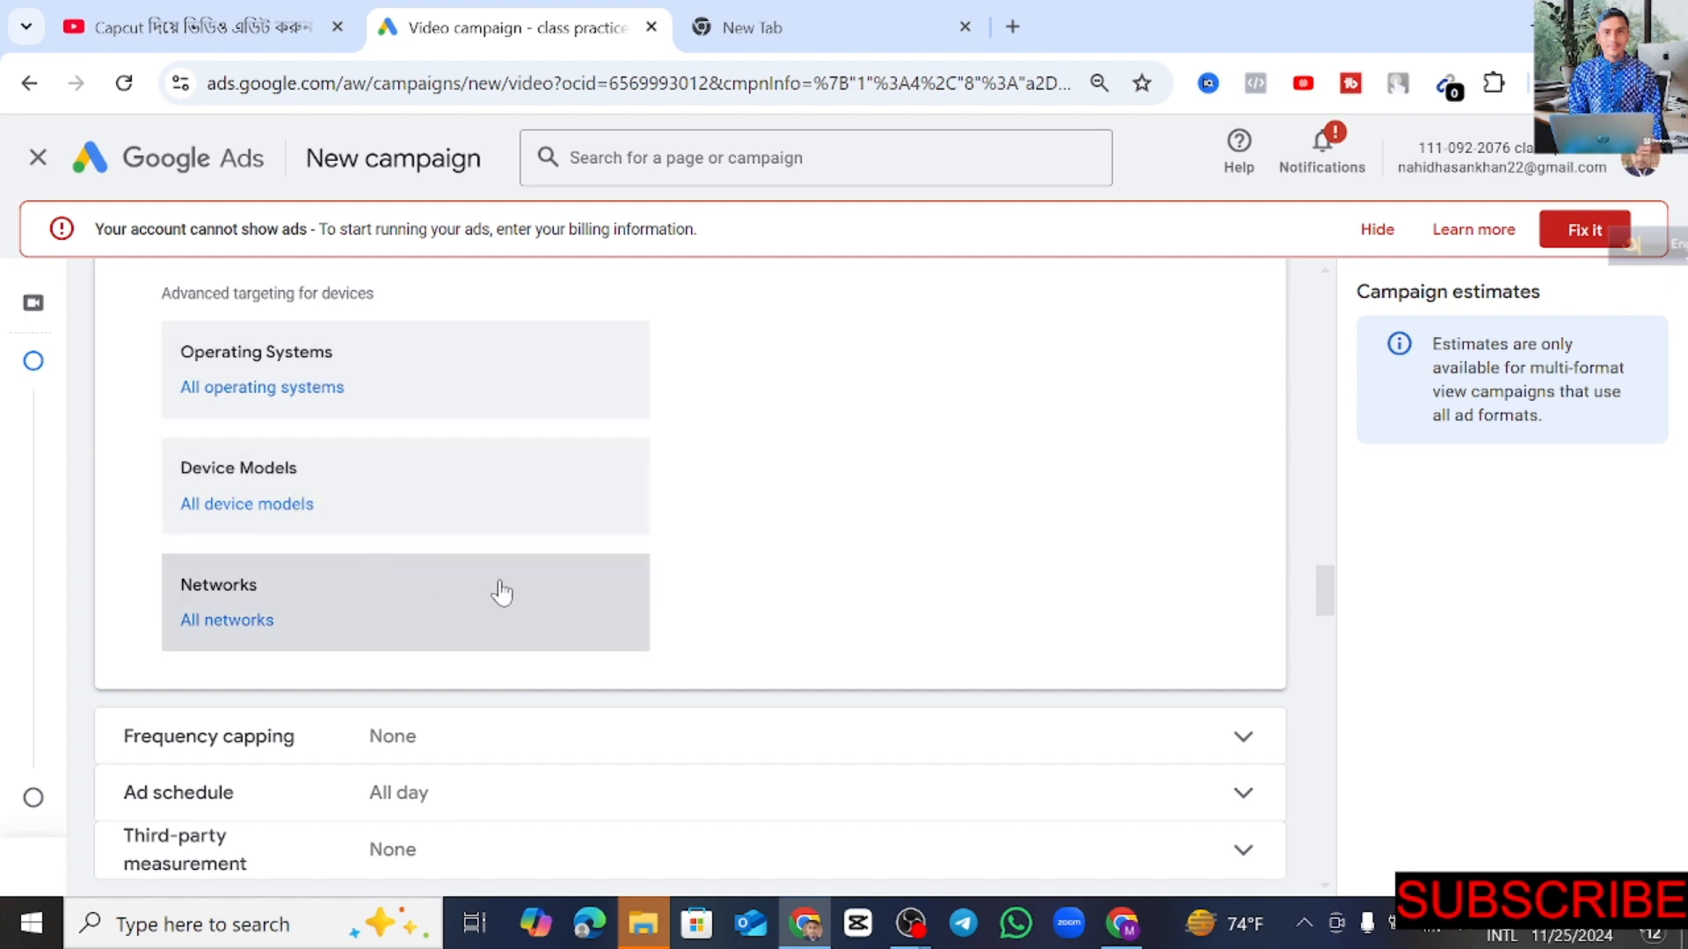
# Step: Replace the default ad group name with the advertiser's first name
pyautogui.scroll(-3, 882, 542)
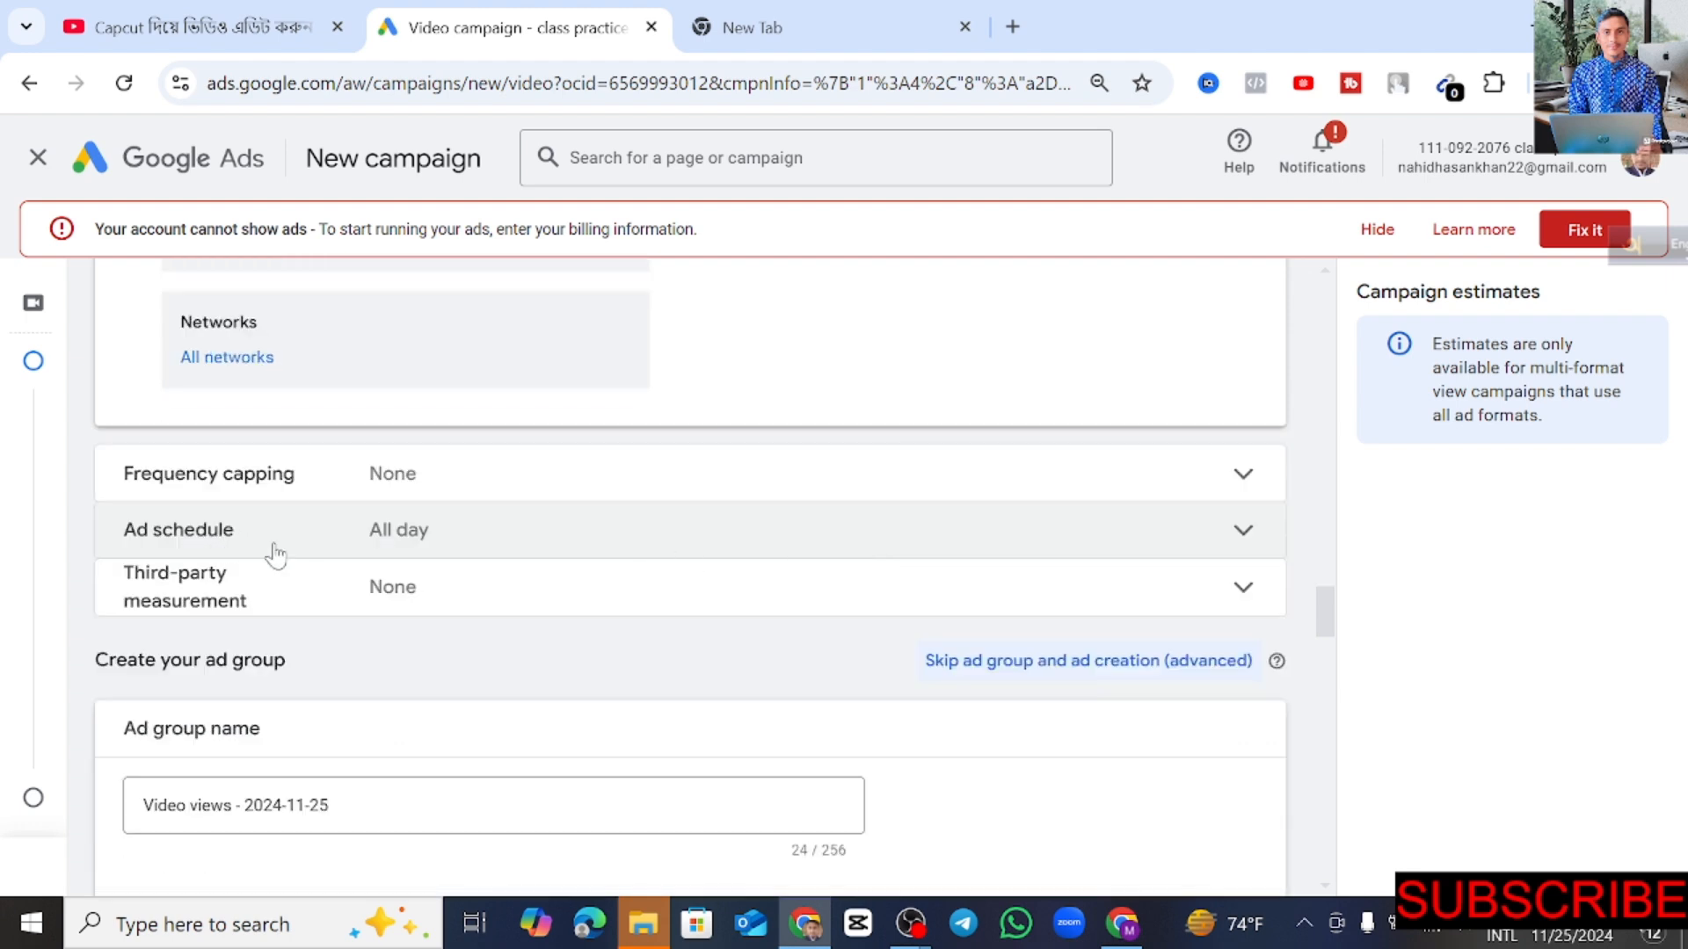
pyautogui.scroll(-2, 573, 635)
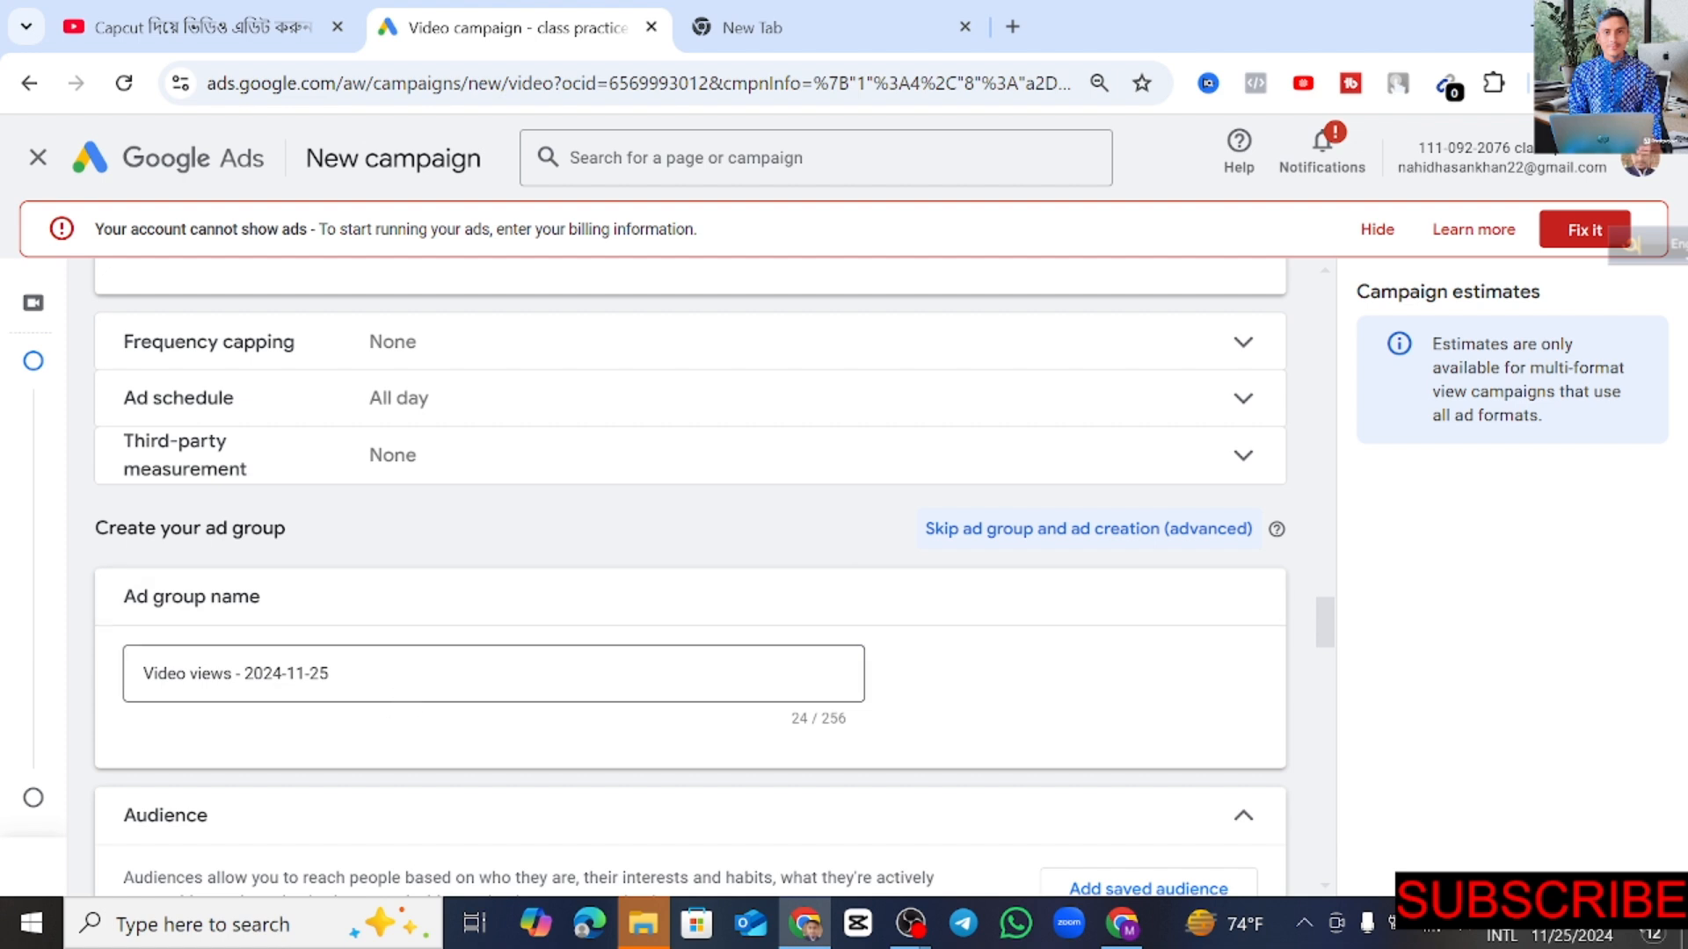
pyautogui.click(329, 673)
pyautogui.press('BackSpace')
pyautogui.press('BackSpace')
pyautogui.press('BackSpace')
pyautogui.press('BackSpace')
pyautogui.press('BackSpace')
pyautogui.press('BackSpace')
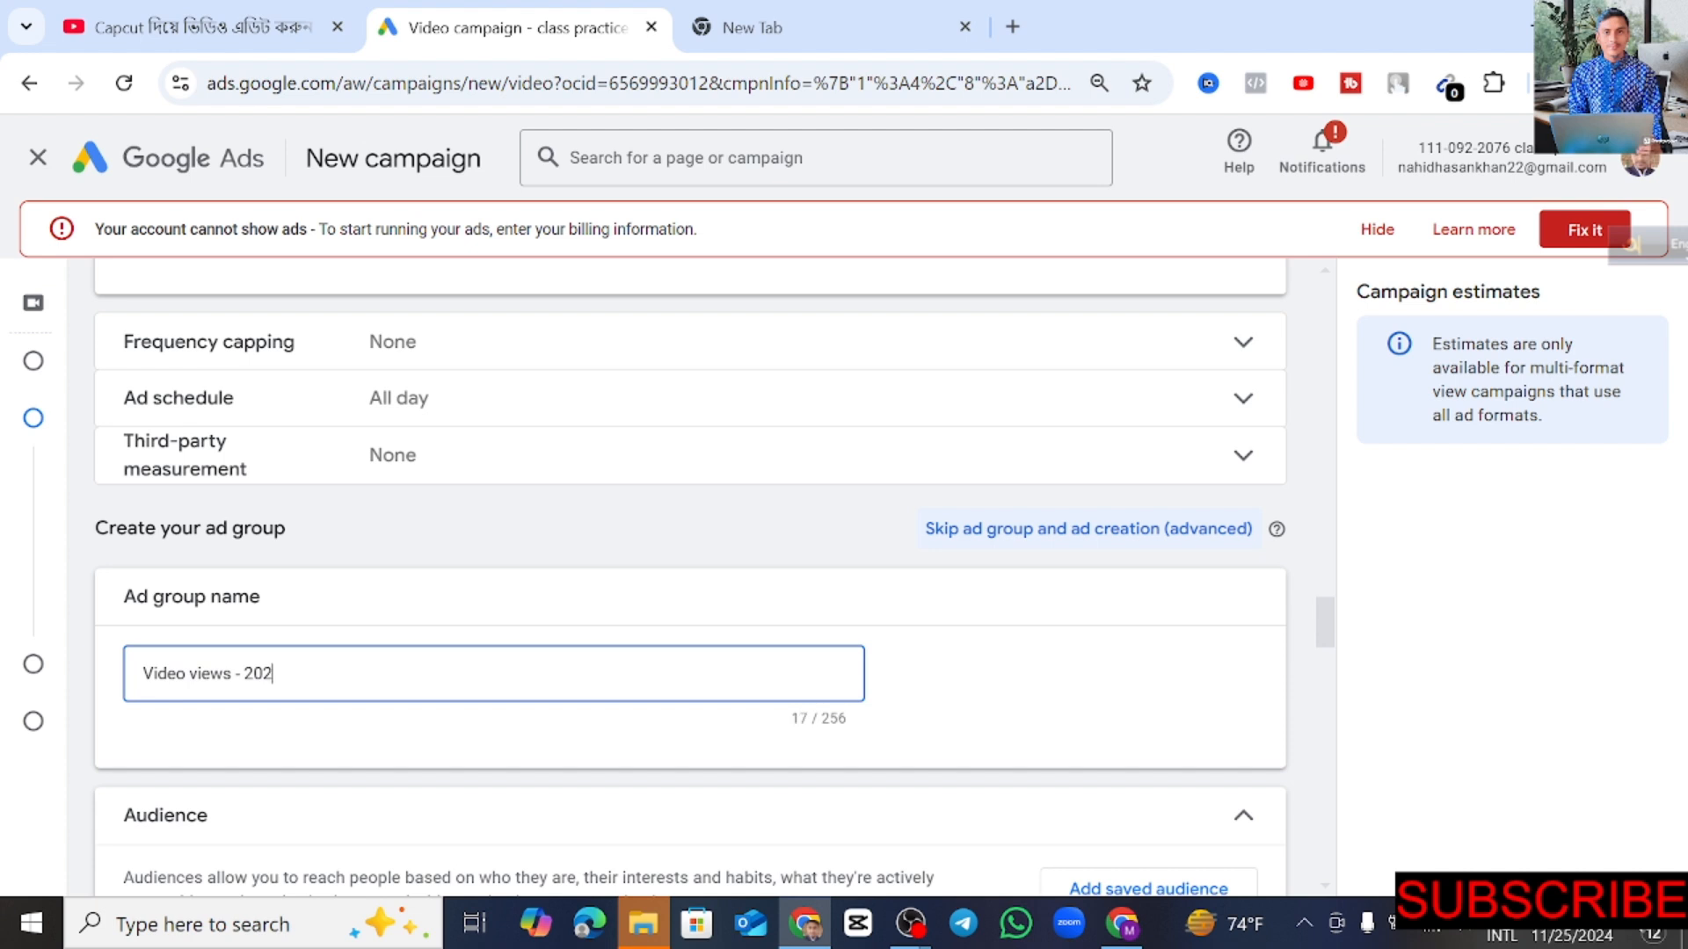
pyautogui.press('BackSpace')
pyautogui.press('BackSpace')
pyautogui.press('BackSpace')
pyautogui.press('BackSpace')
pyautogui.press('BackSpace')
pyautogui.press('BackSpace')
pyautogui.press('BackSpace')
pyautogui.press('BackSpace')
pyautogui.press('BackSpace')
pyautogui.press('BackSpace')
pyautogui.press('BackSpace')
pyautogui.press('BackSpace')
pyautogui.press('BackSpace')
pyautogui.press('BackSpace')
pyautogui.press('BackSpace')
pyautogui.press('BackSpace')
pyautogui.press('BackSpace')
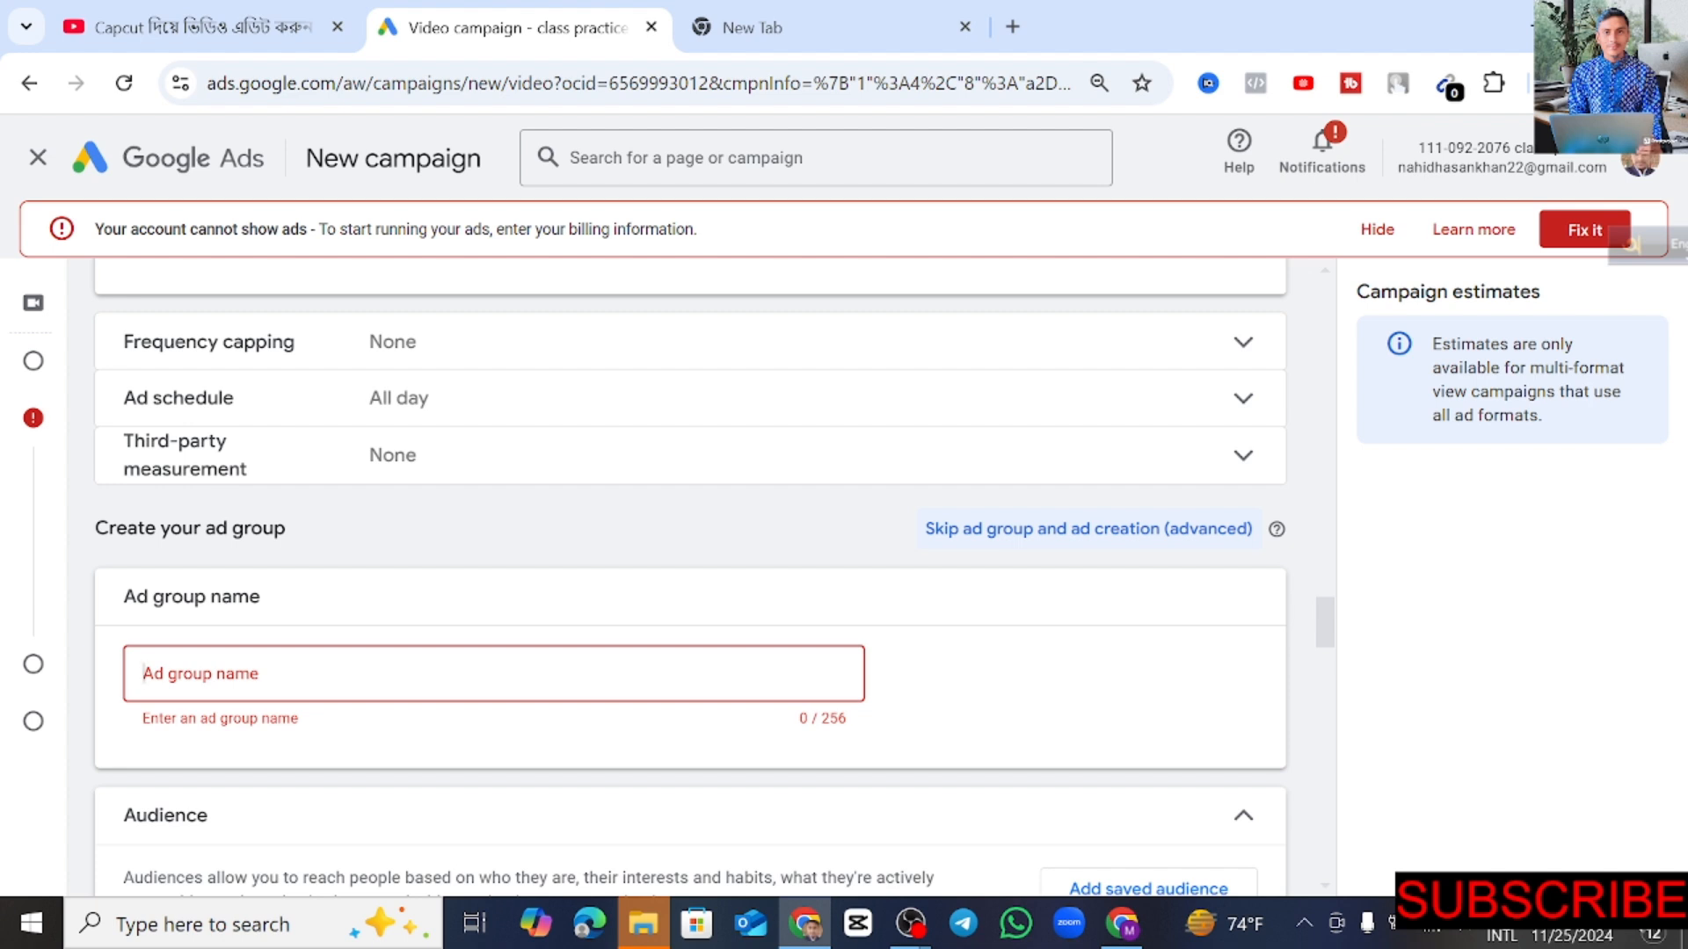
pyautogui.write('nahid')
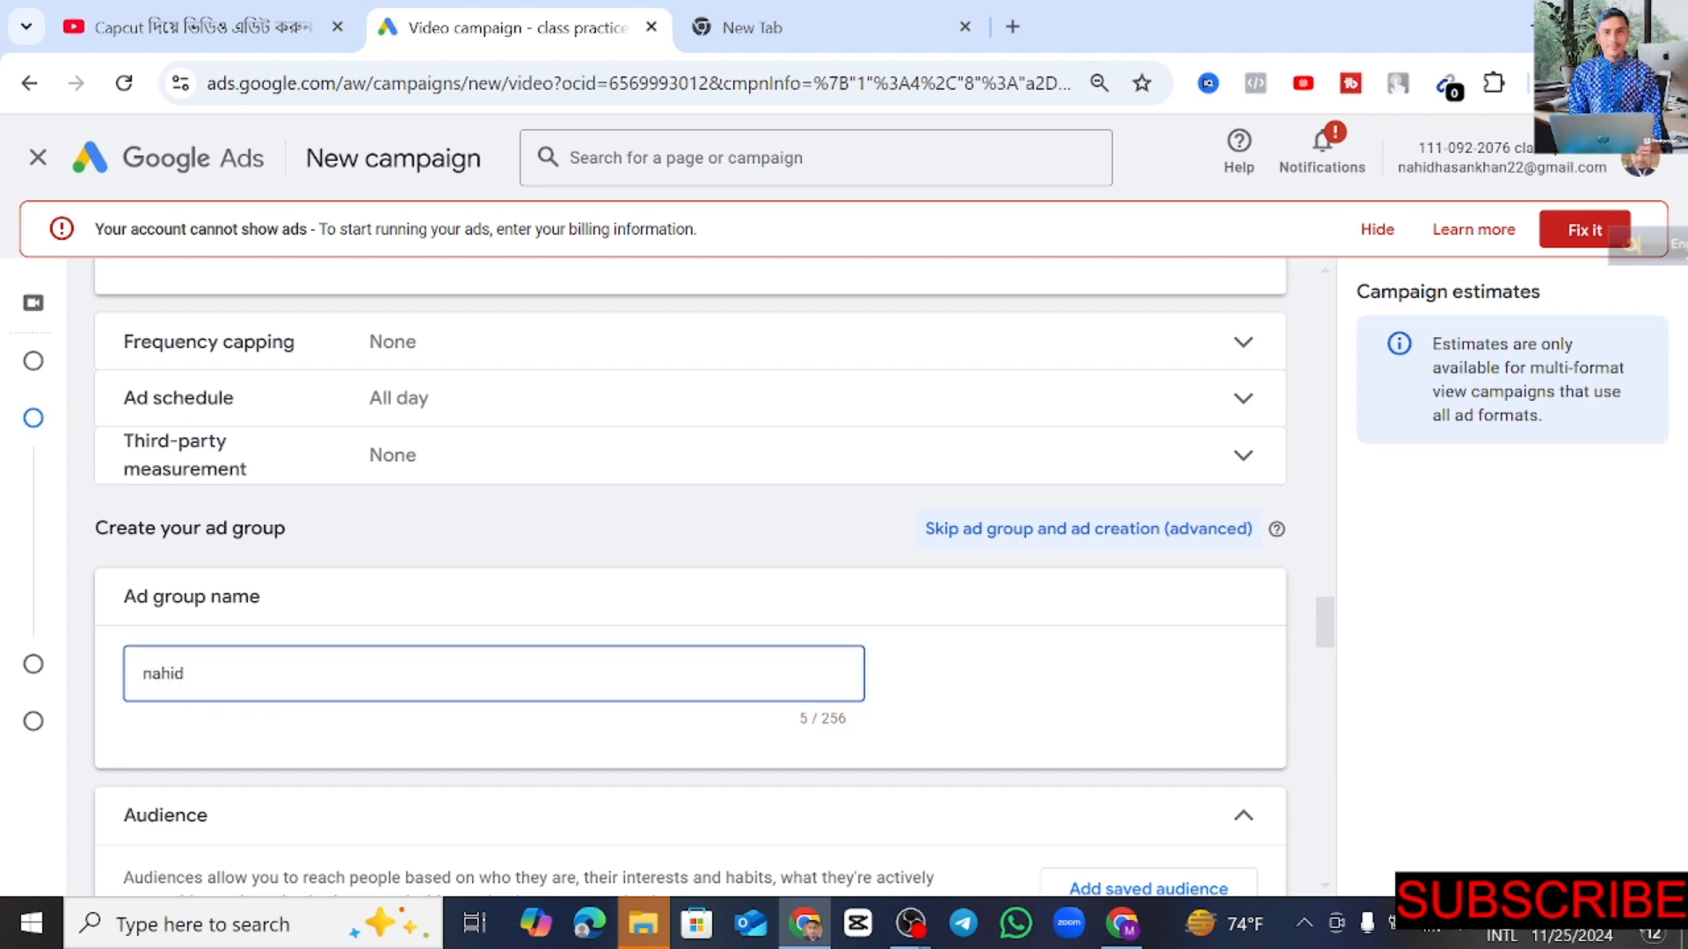
pyautogui.click(991, 719)
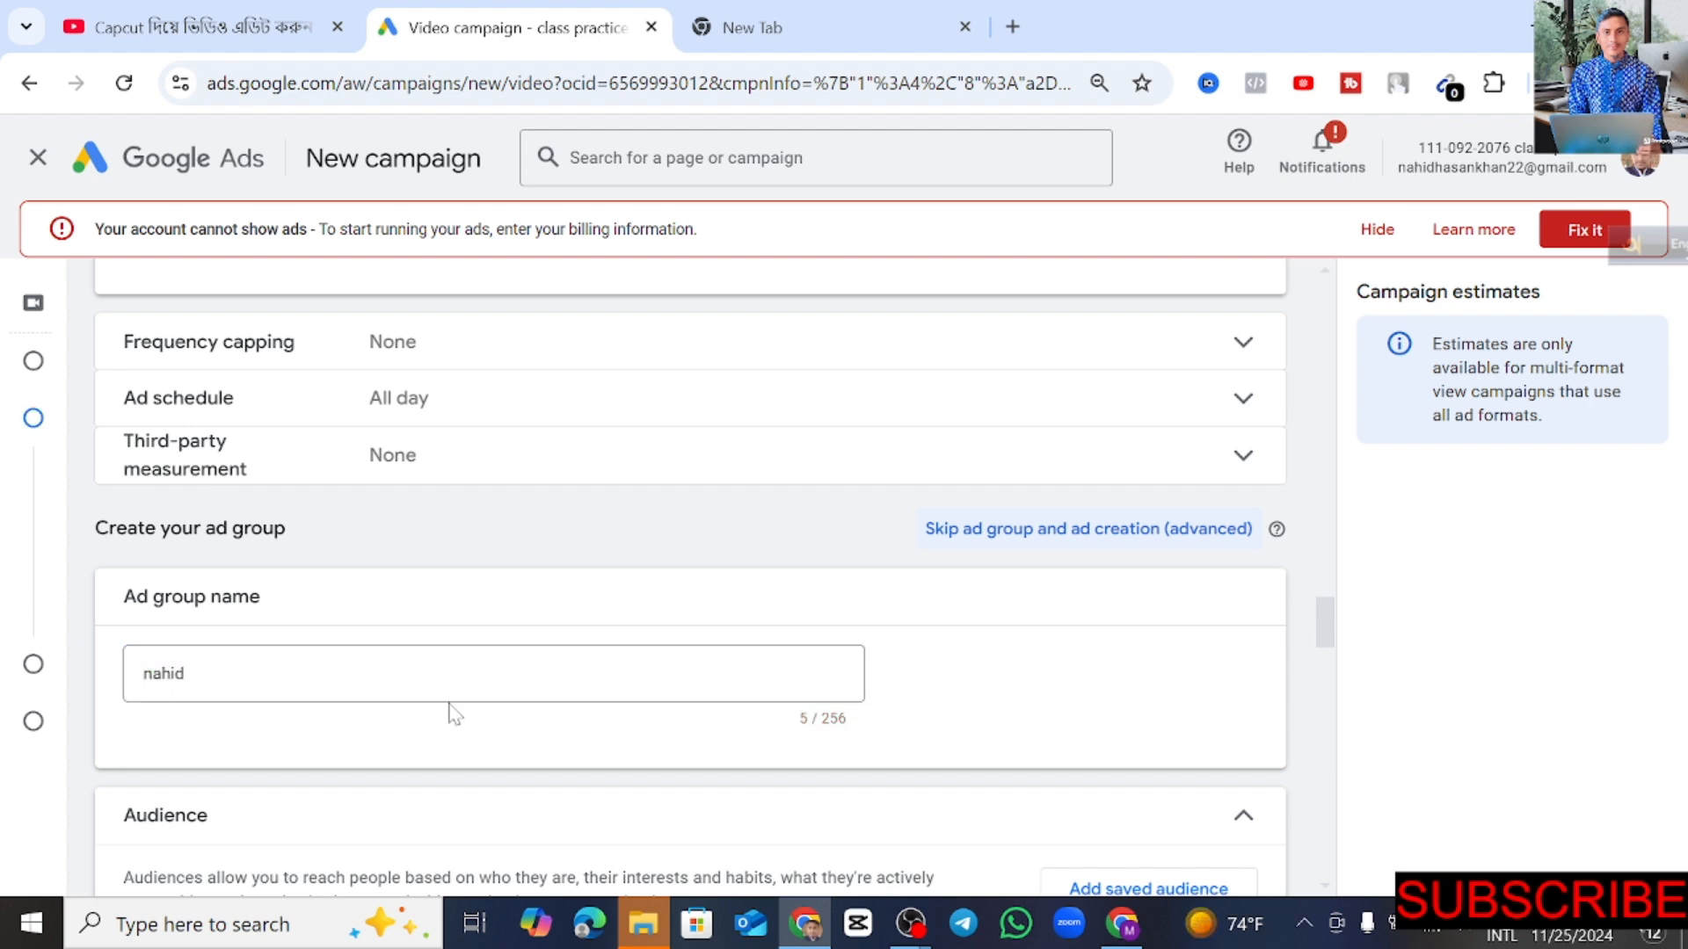
# Step: Collapse the ad group's Audience expansion section and open the optional audience name for editing
pyautogui.scroll(-1, 1046, 708)
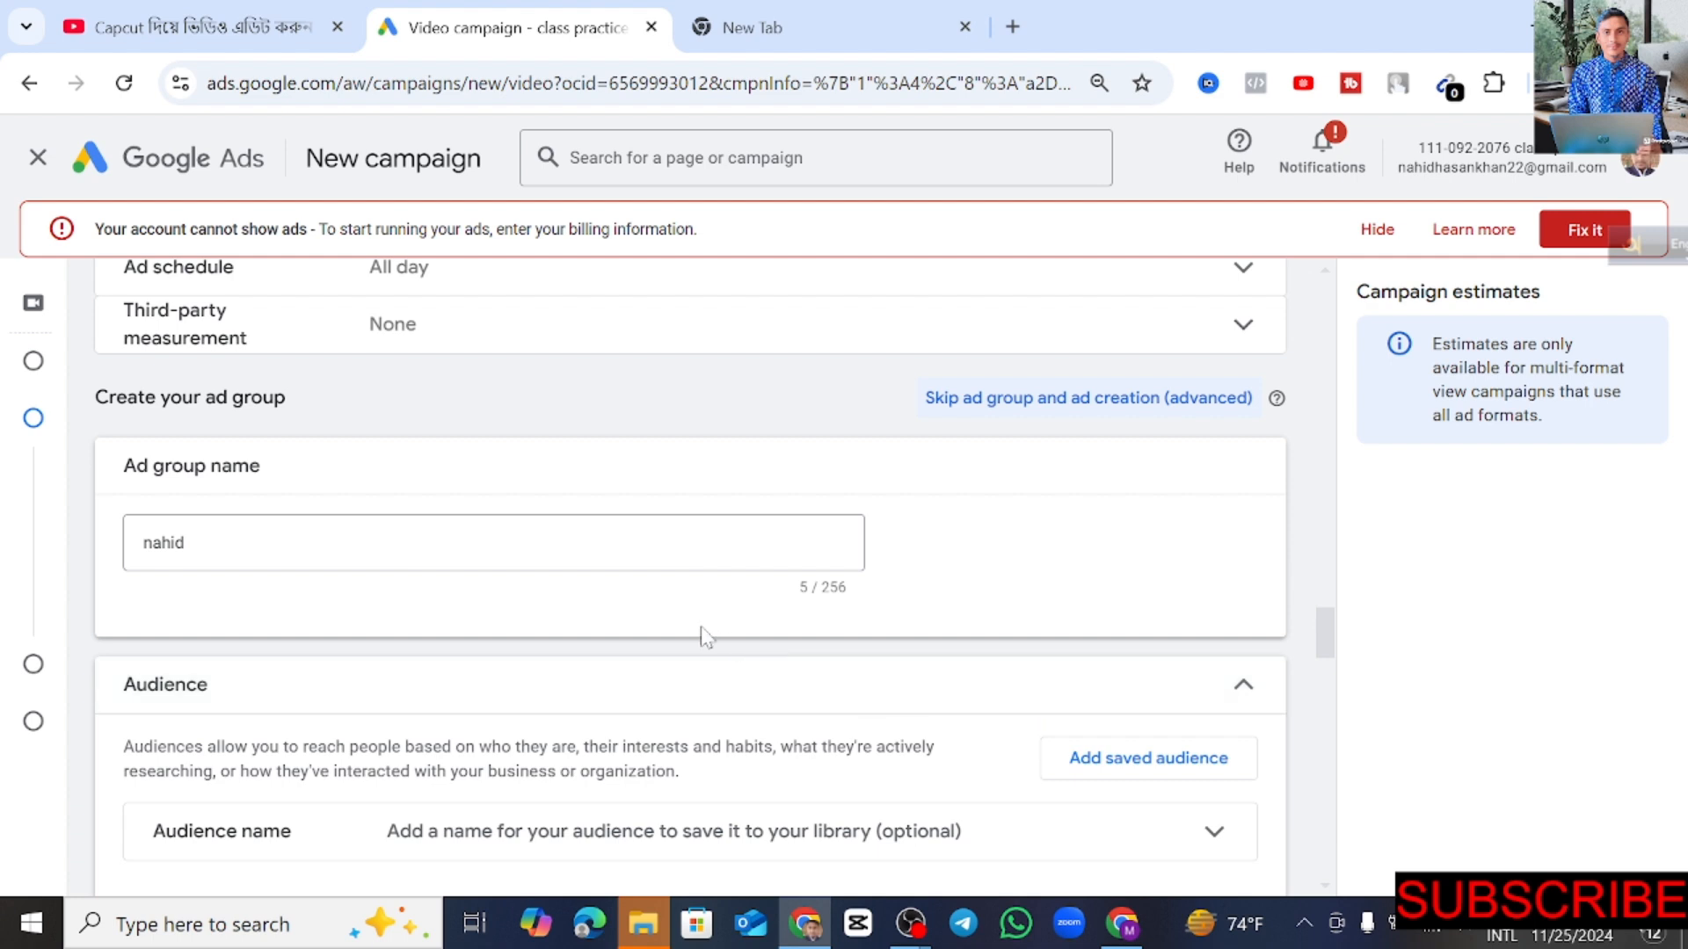
pyautogui.scroll(-1, 483, 697)
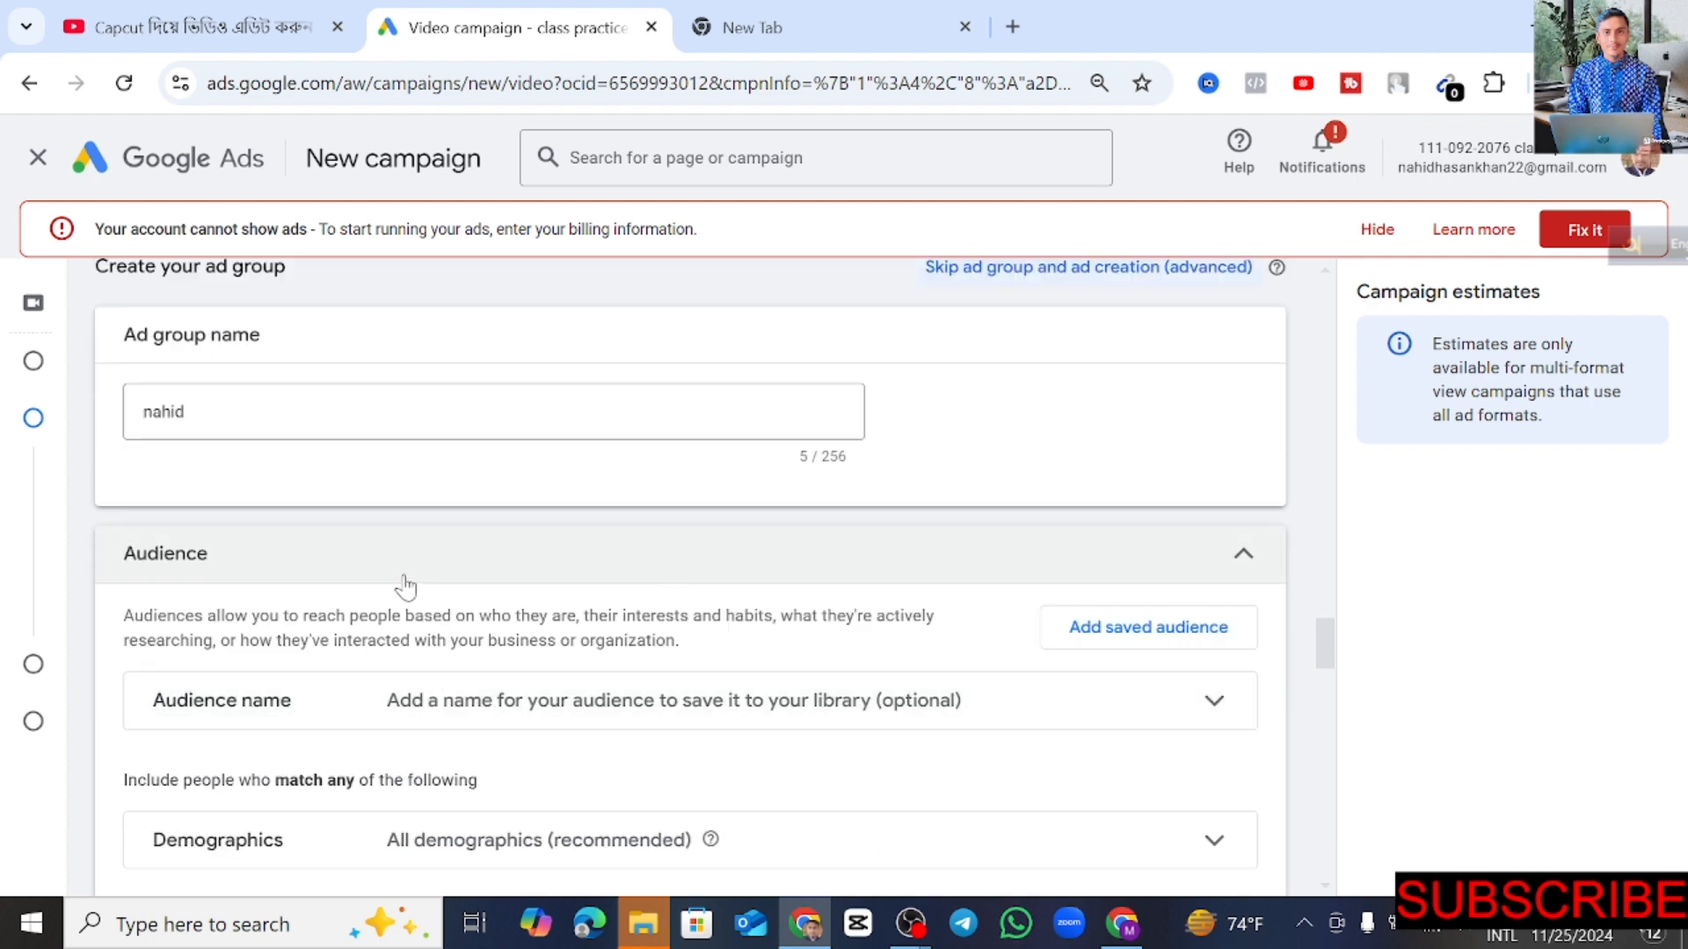
pyautogui.click(1211, 567)
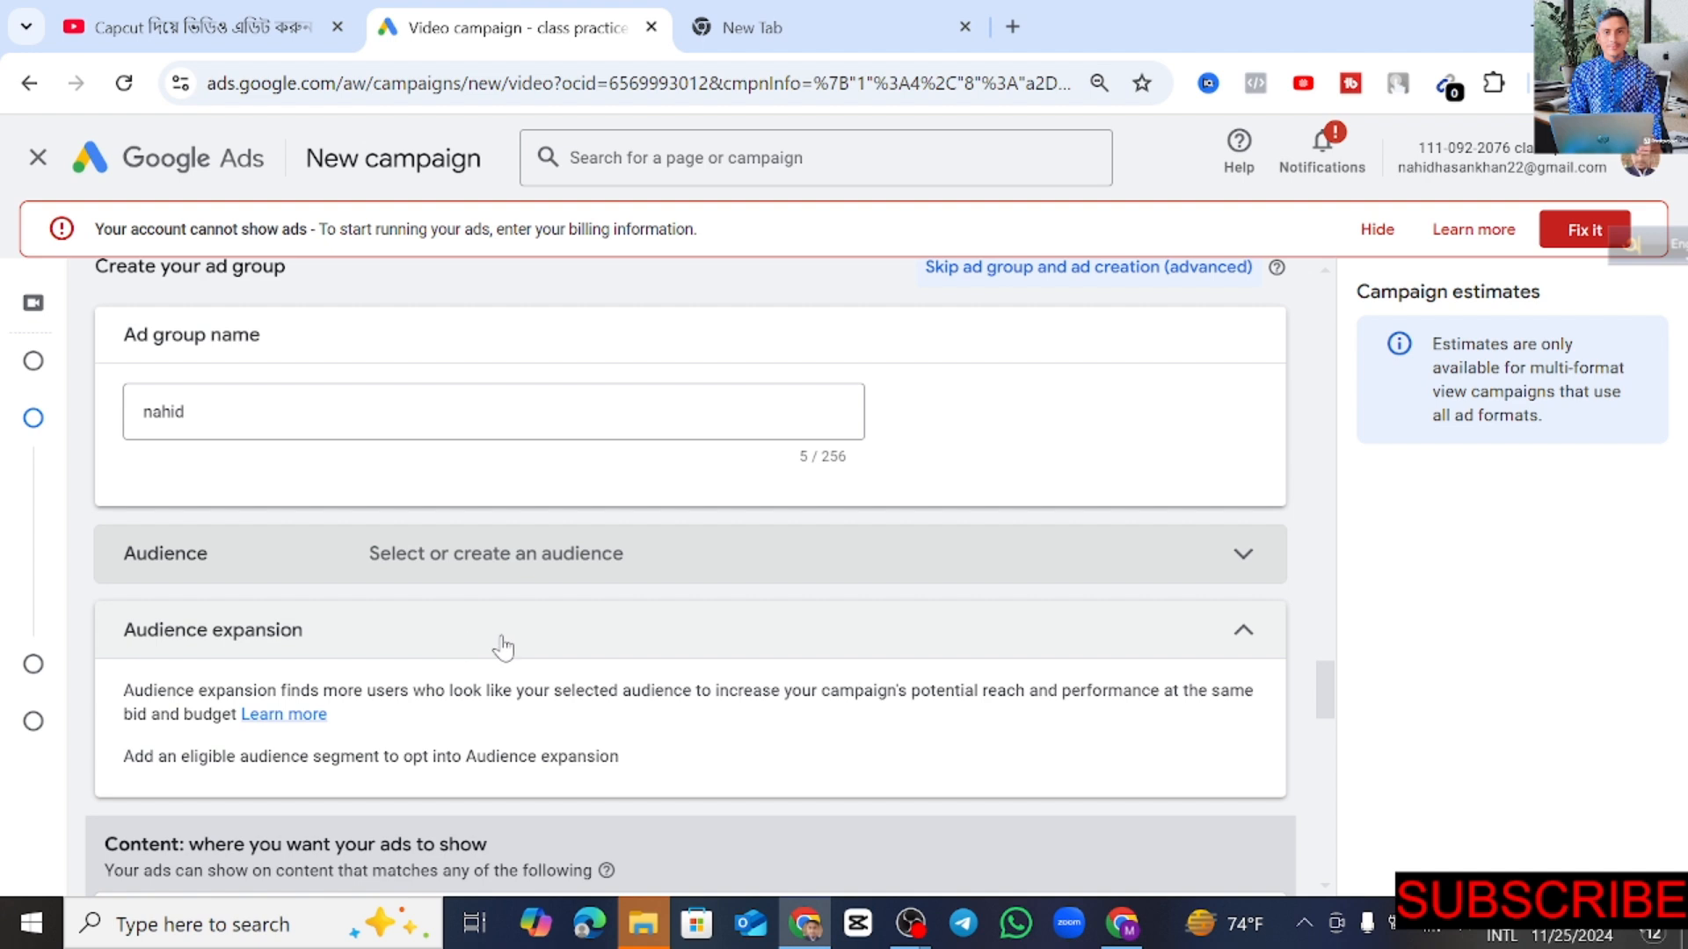
pyautogui.click(1215, 640)
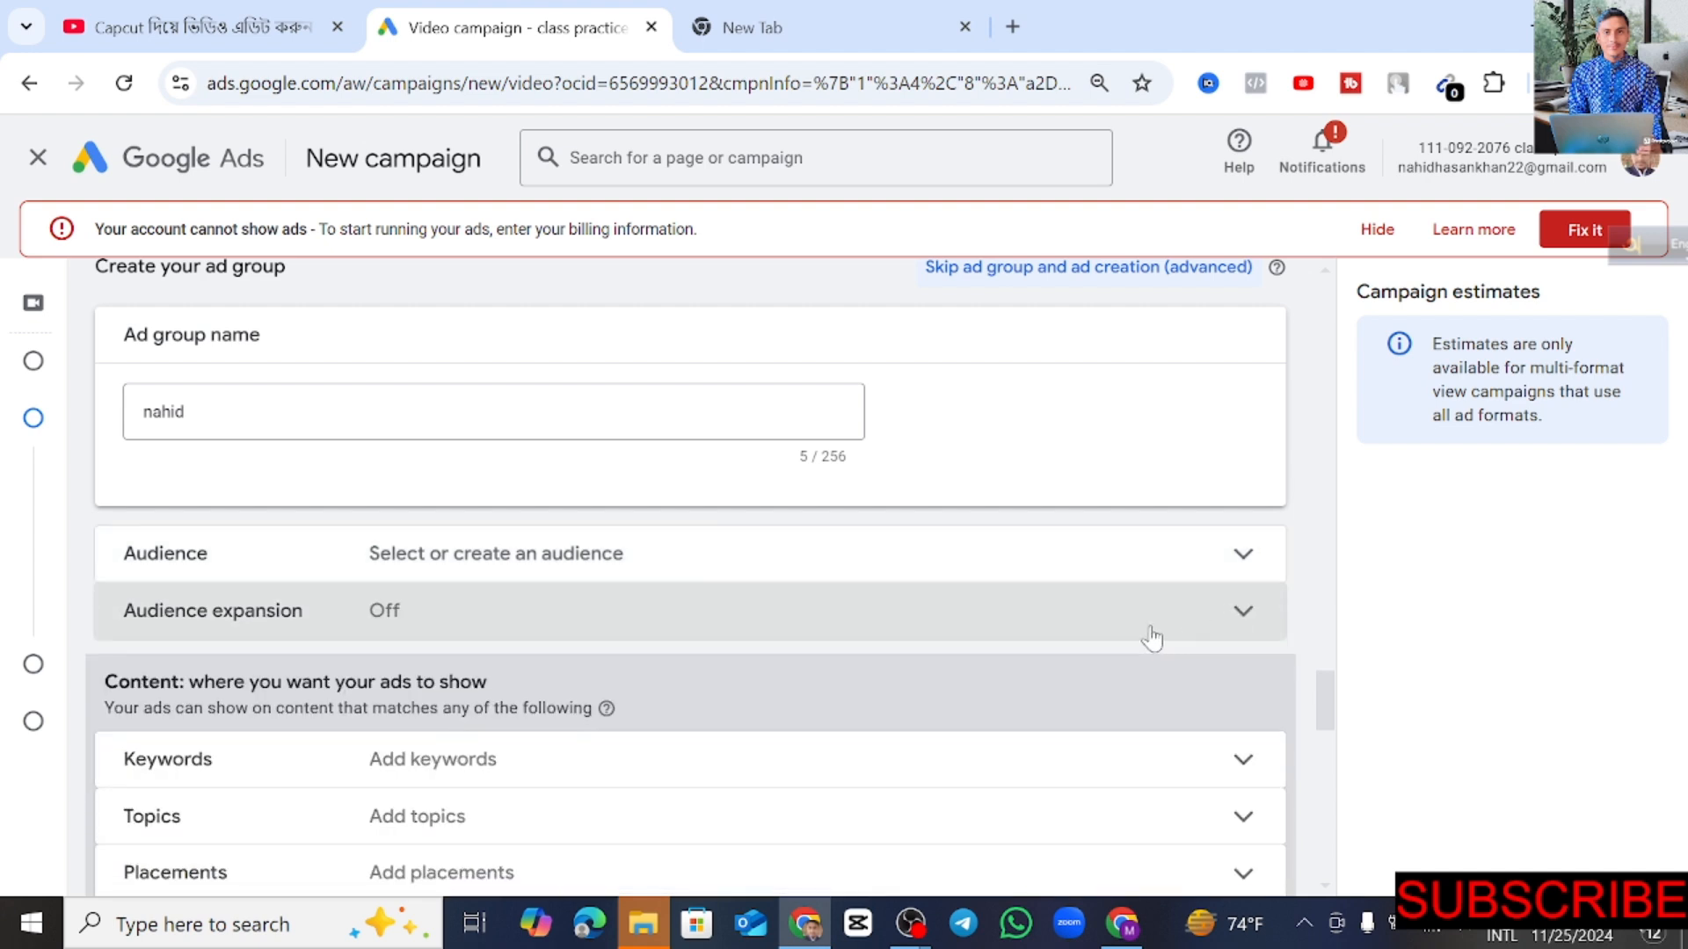
pyautogui.click(1242, 561)
pyautogui.click(1213, 711)
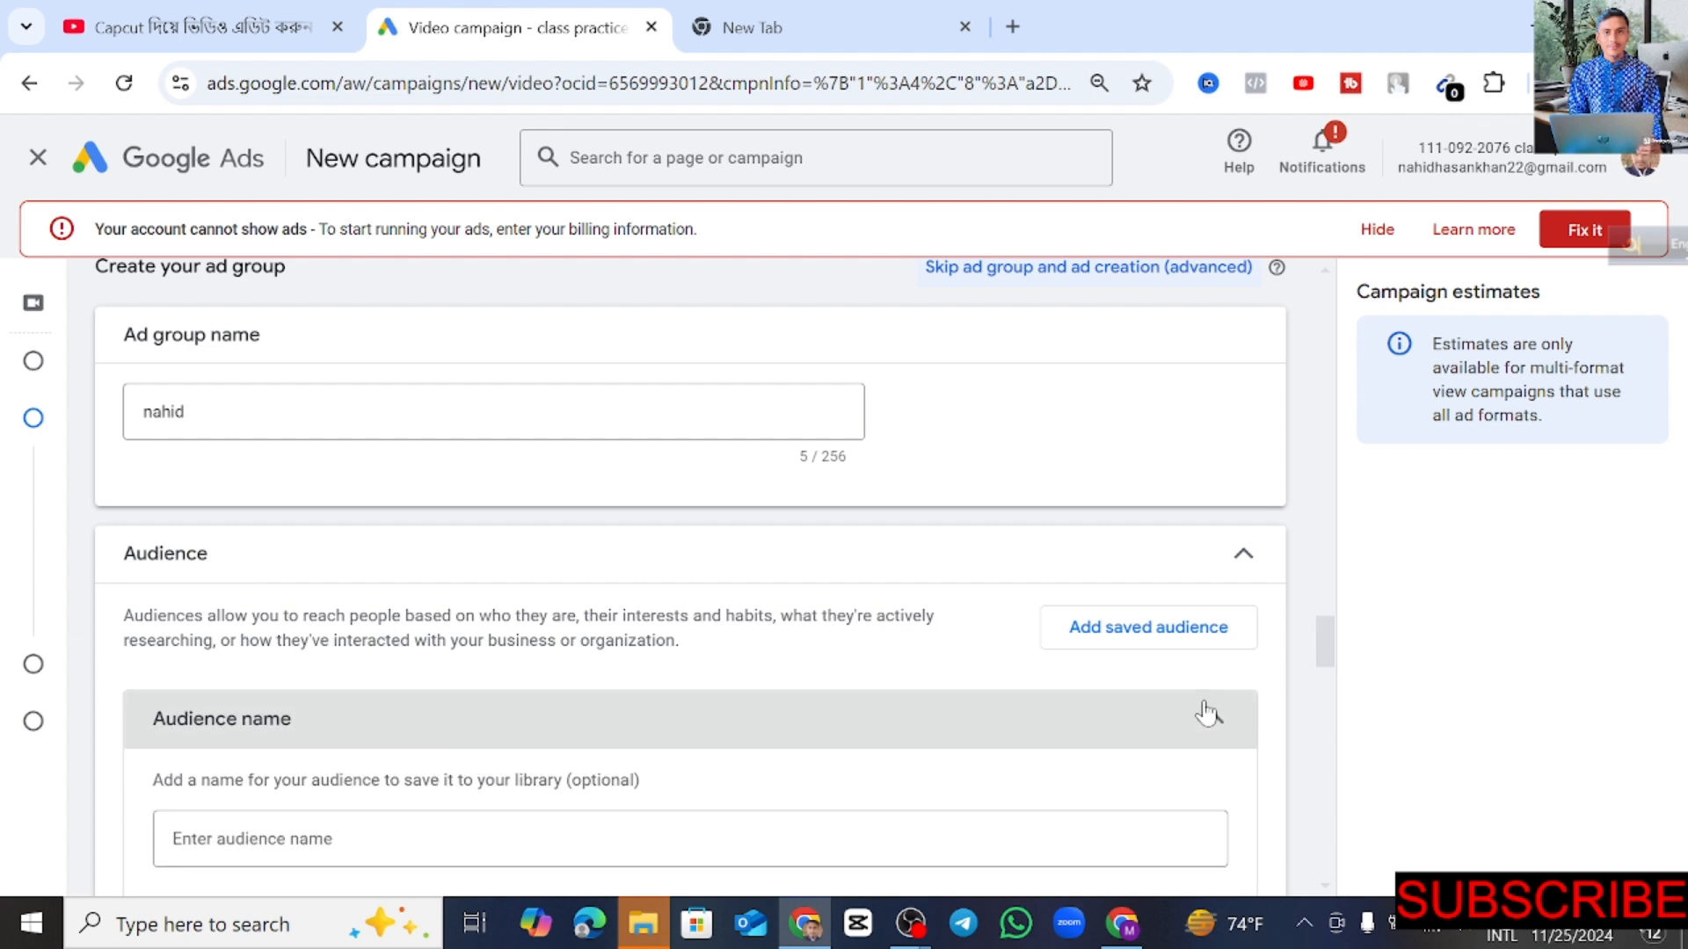
pyautogui.scroll(-1, 818, 689)
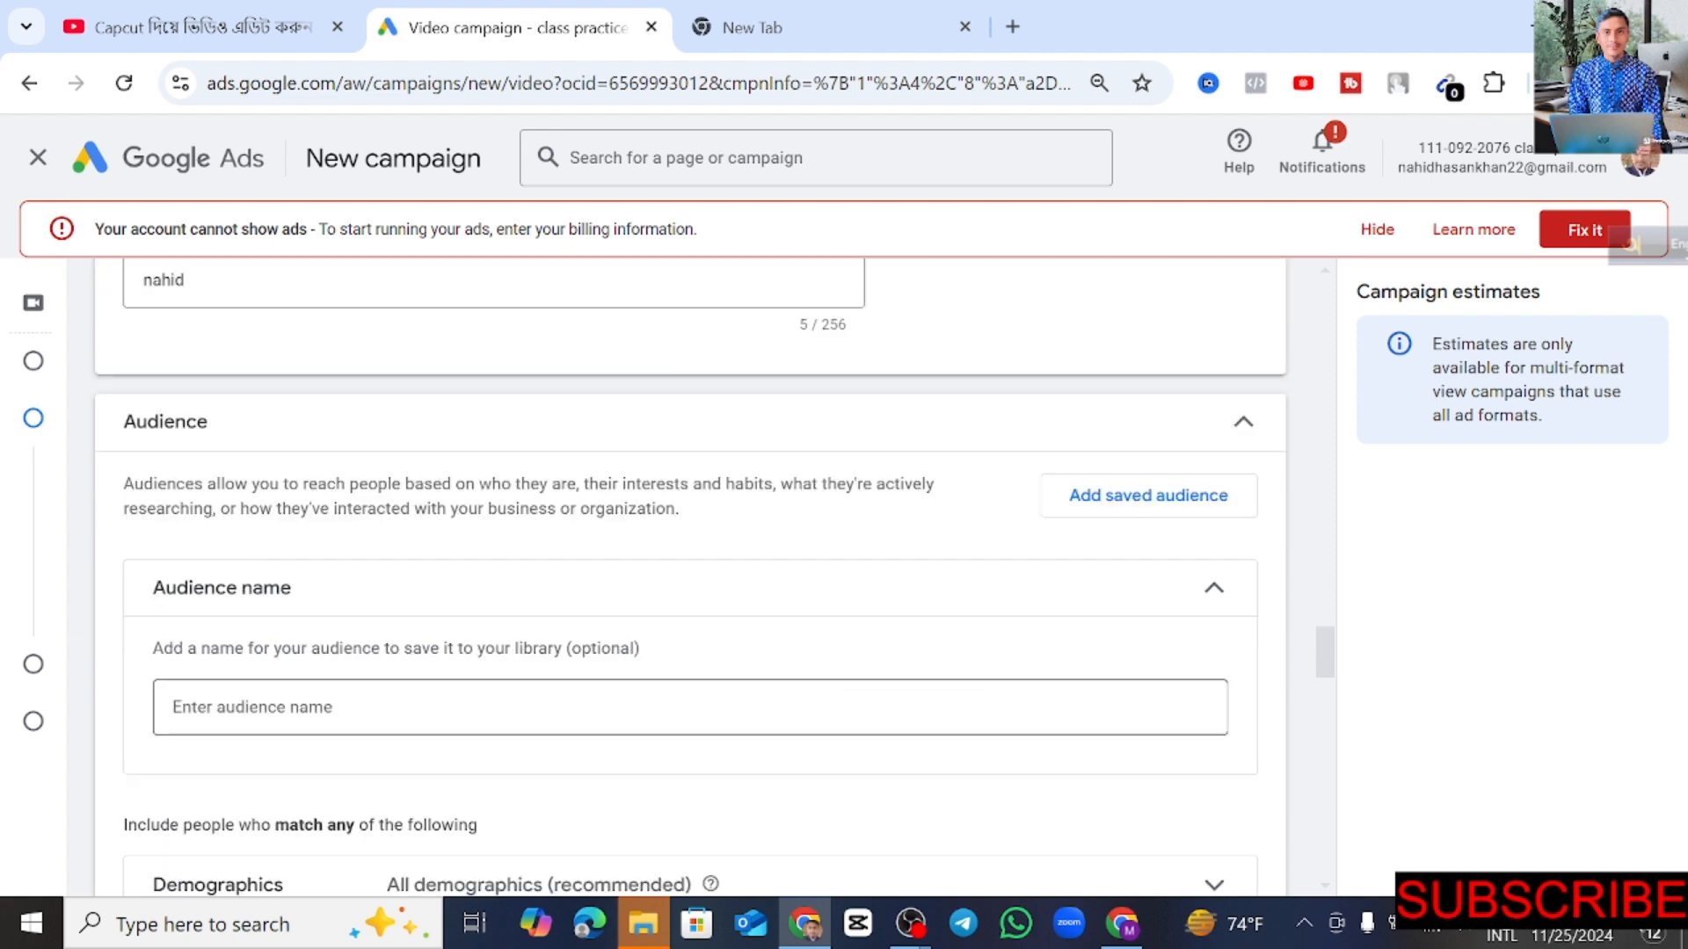
pyautogui.click(931, 707)
pyautogui.scroll(-3, 931, 704)
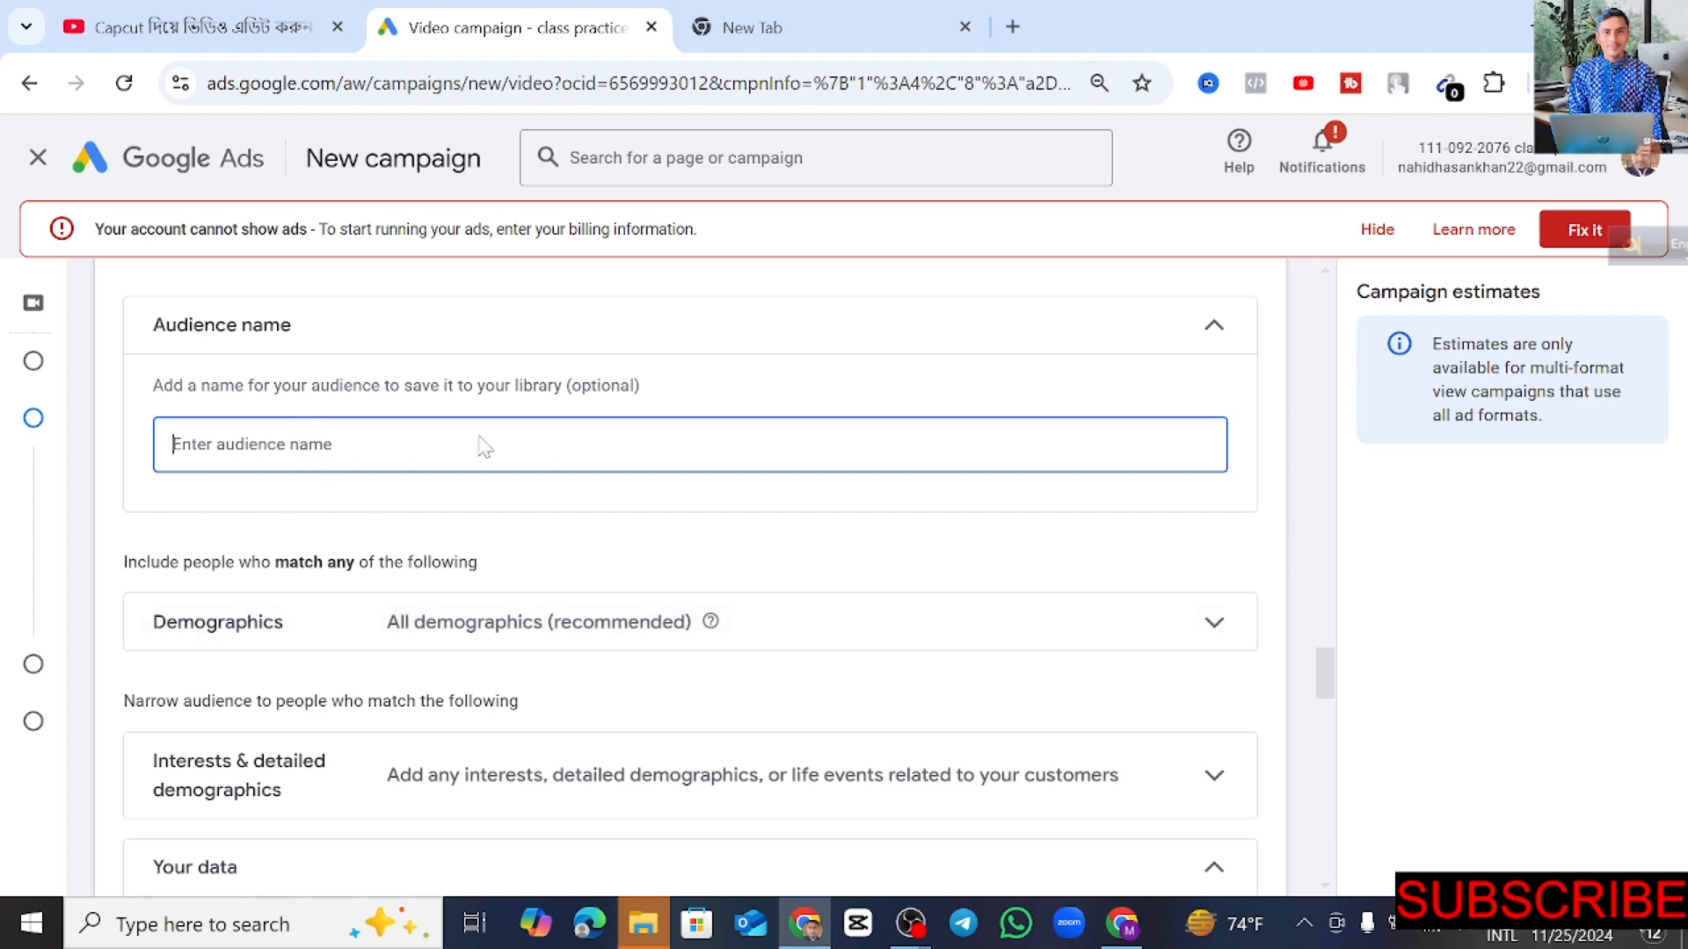
# Step: Expand the audience's Demographics settings to show the gender and age options
pyautogui.scroll(-1, 1090, 567)
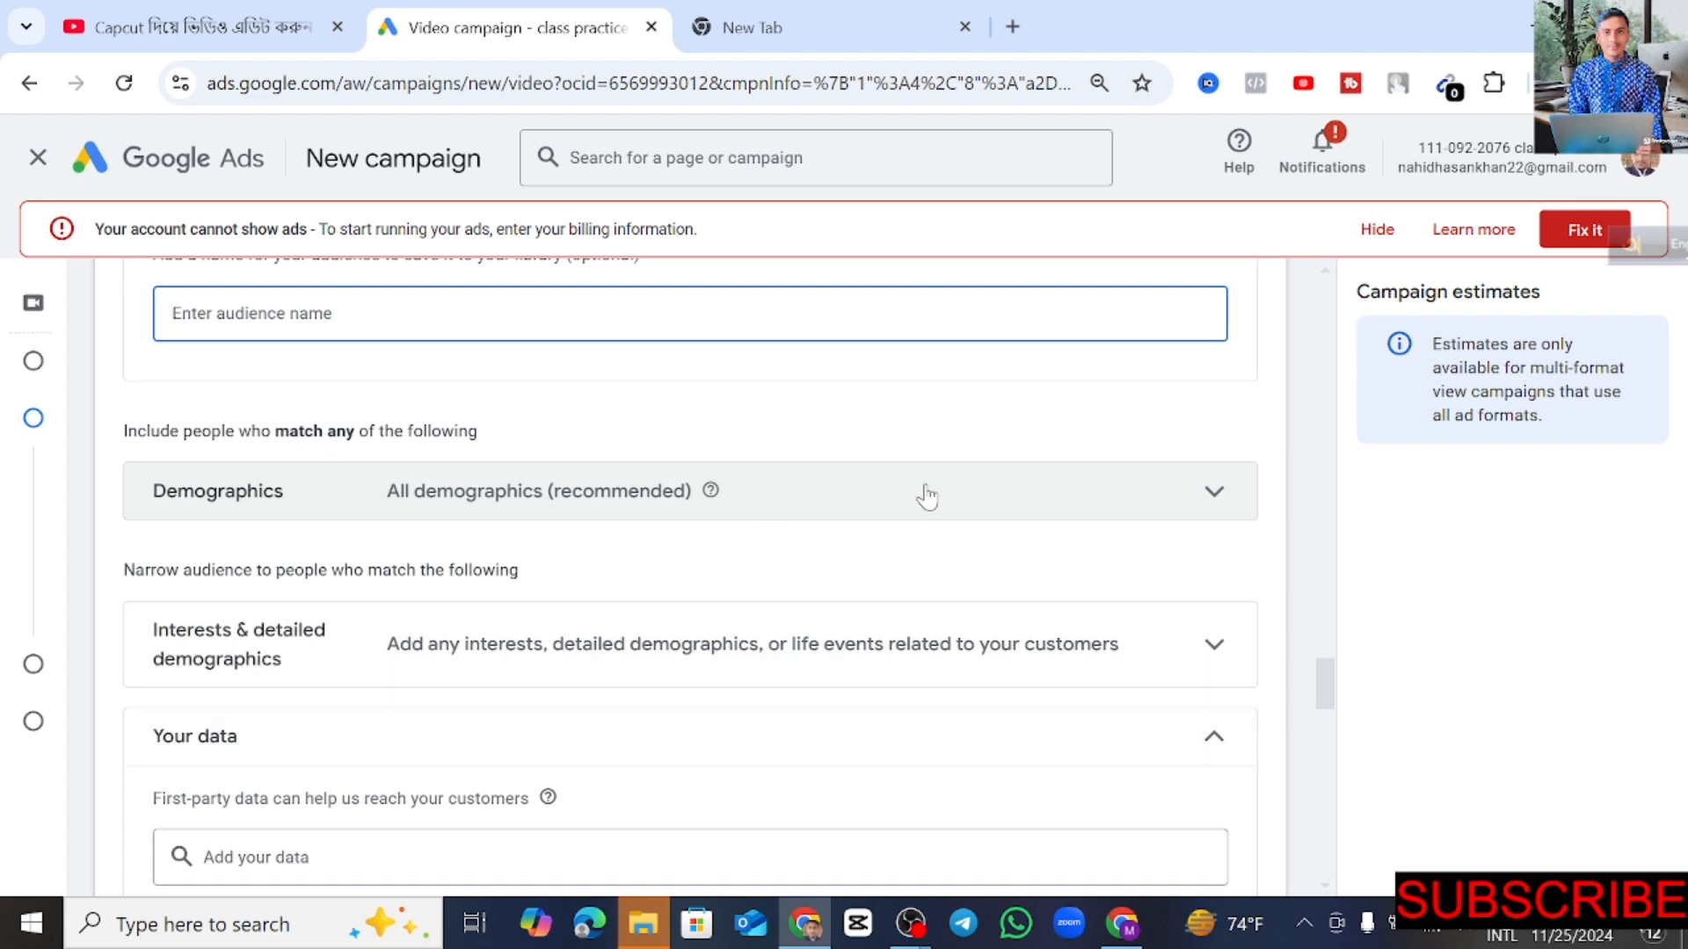
pyautogui.click(1204, 508)
pyautogui.scroll(-2, 622, 671)
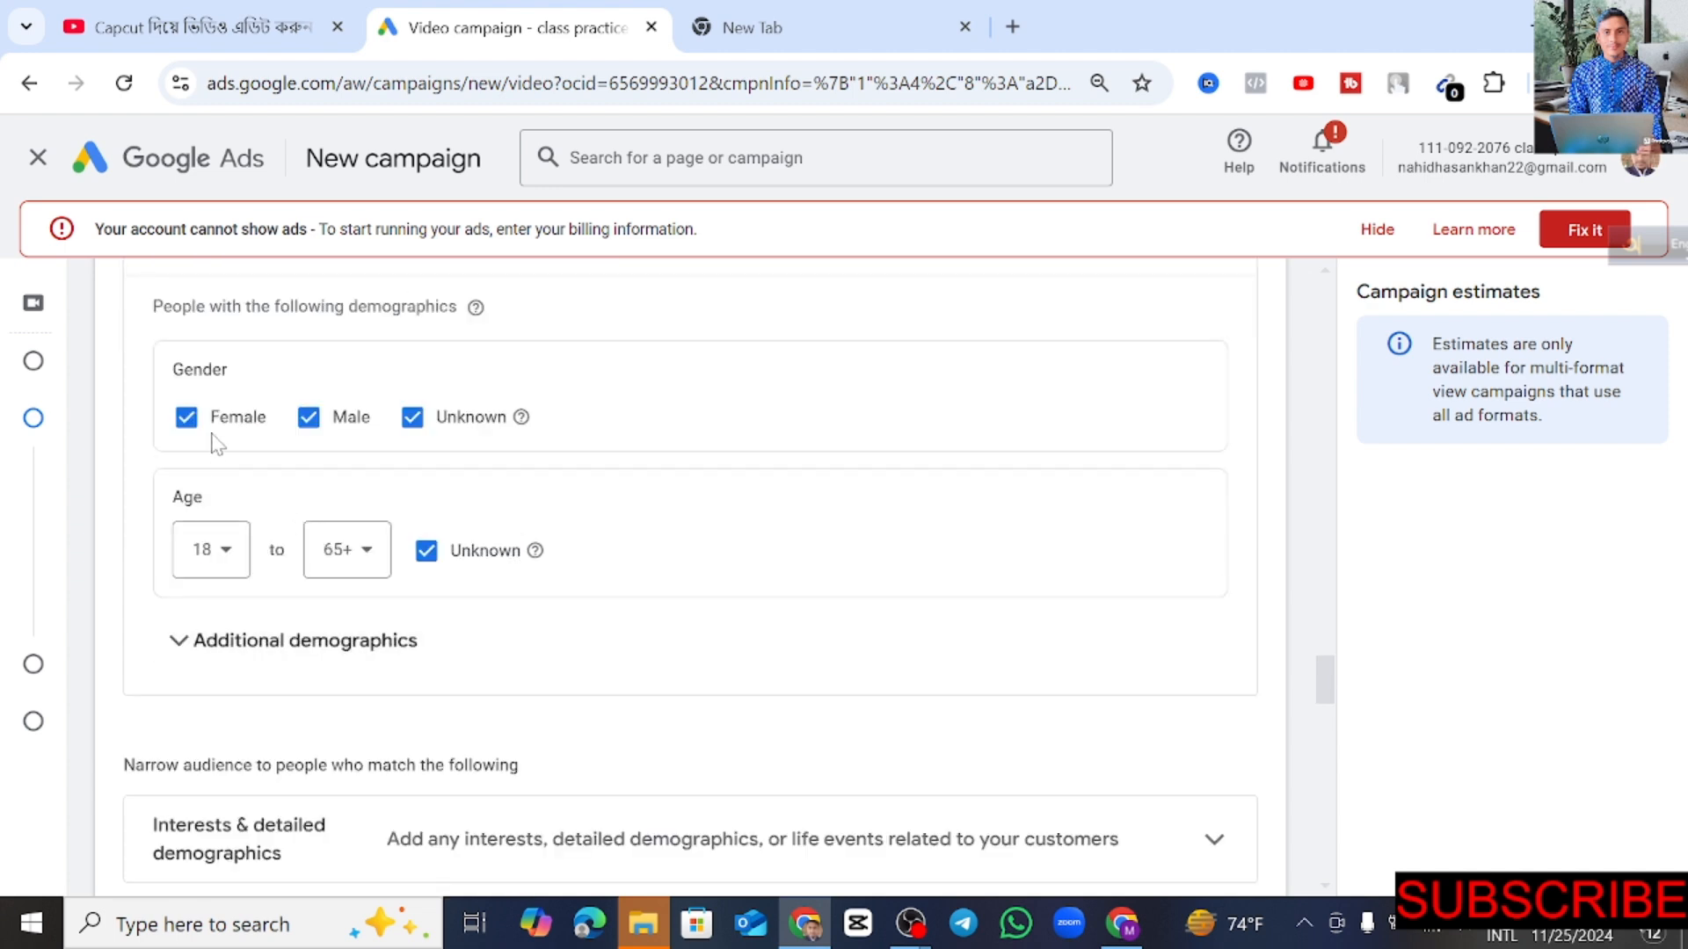
pyautogui.scroll(2, 217, 444)
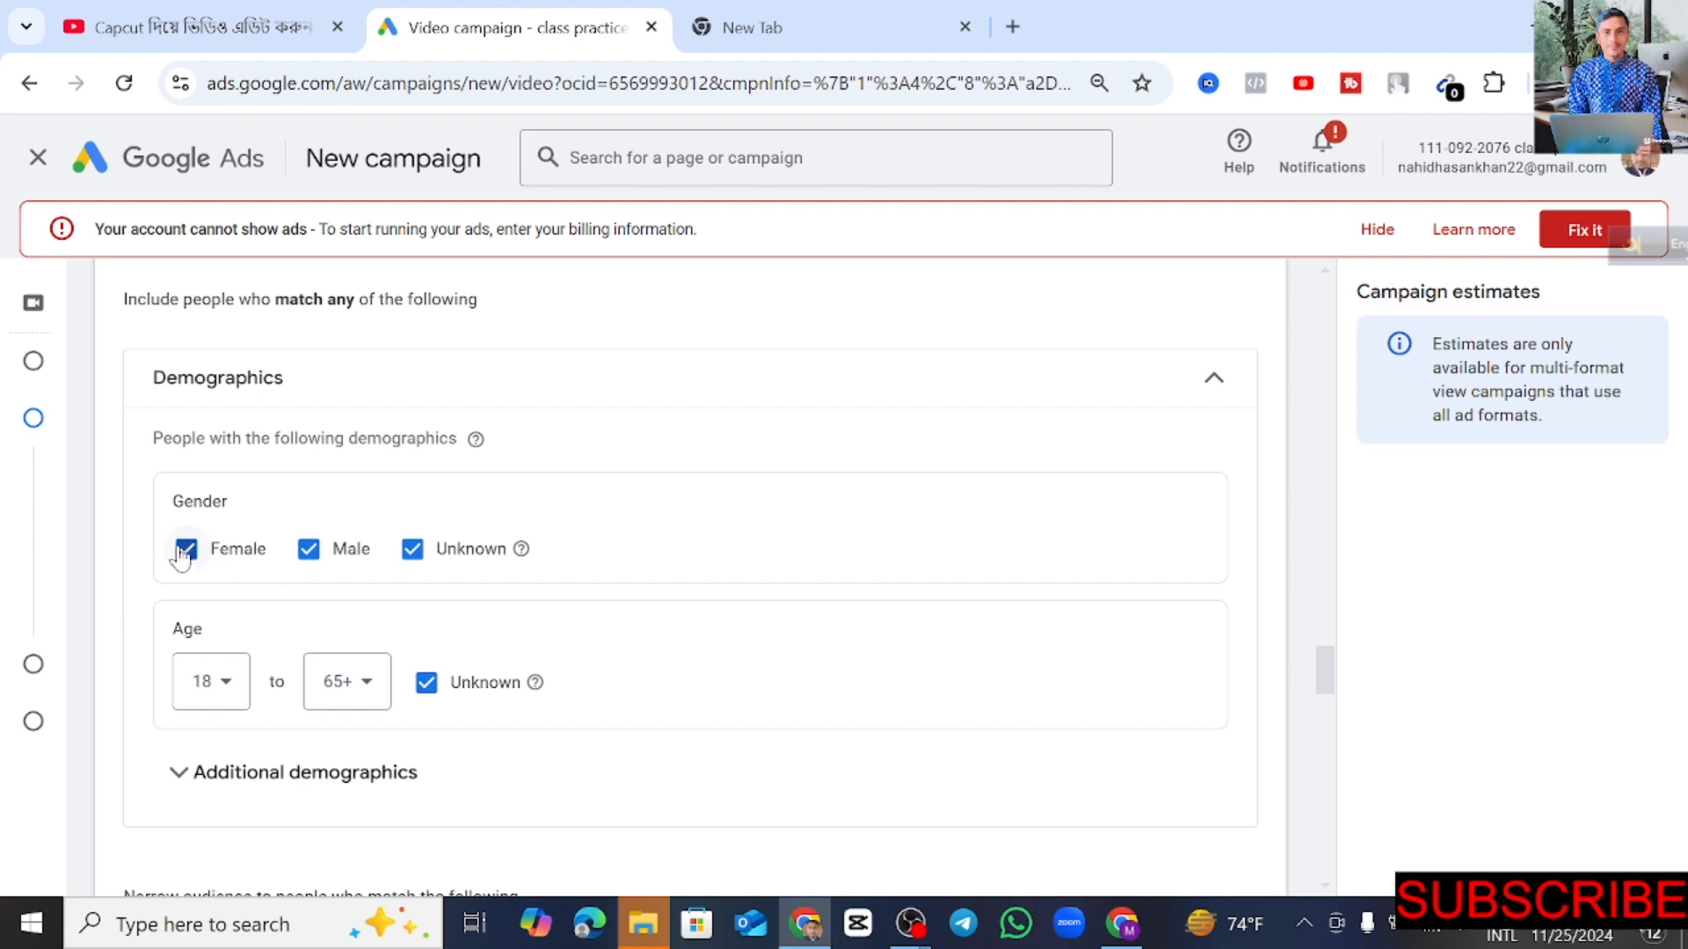
# Step: Try excluding the Female and Unknown genders from the audience demographics one at a time, restoring each selection
pyautogui.click(230, 568)
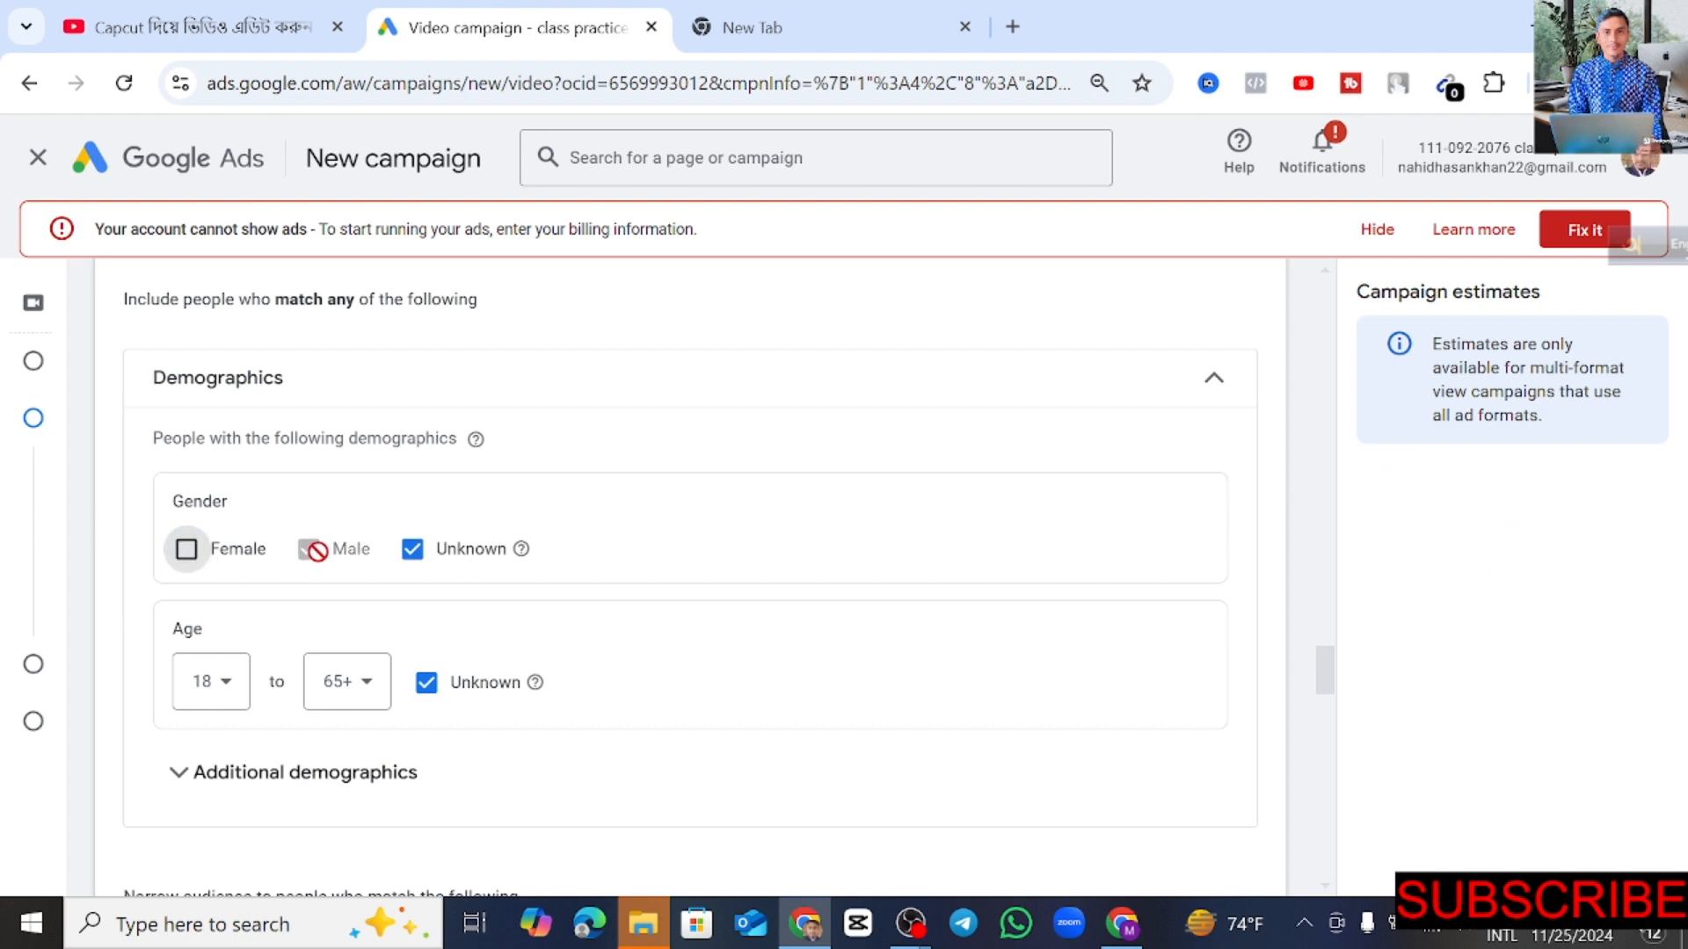
pyautogui.click(187, 551)
pyautogui.click(411, 552)
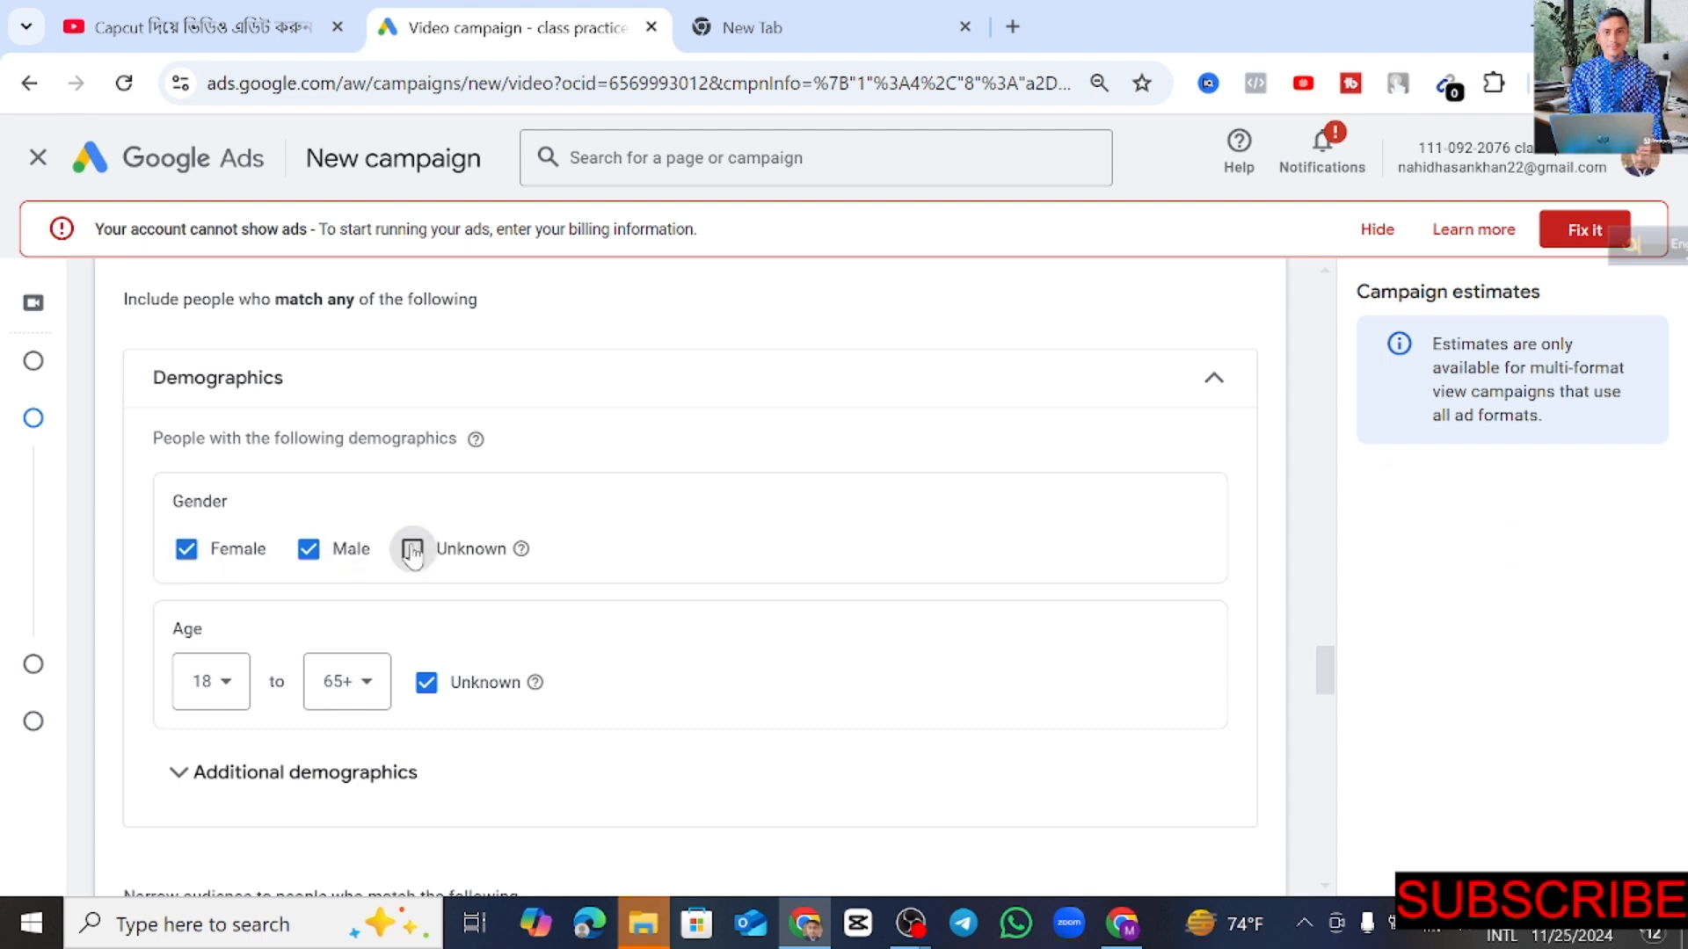
pyautogui.click(412, 552)
# Step: Set the upper age limit of the audience demographics to 44
pyautogui.click(359, 692)
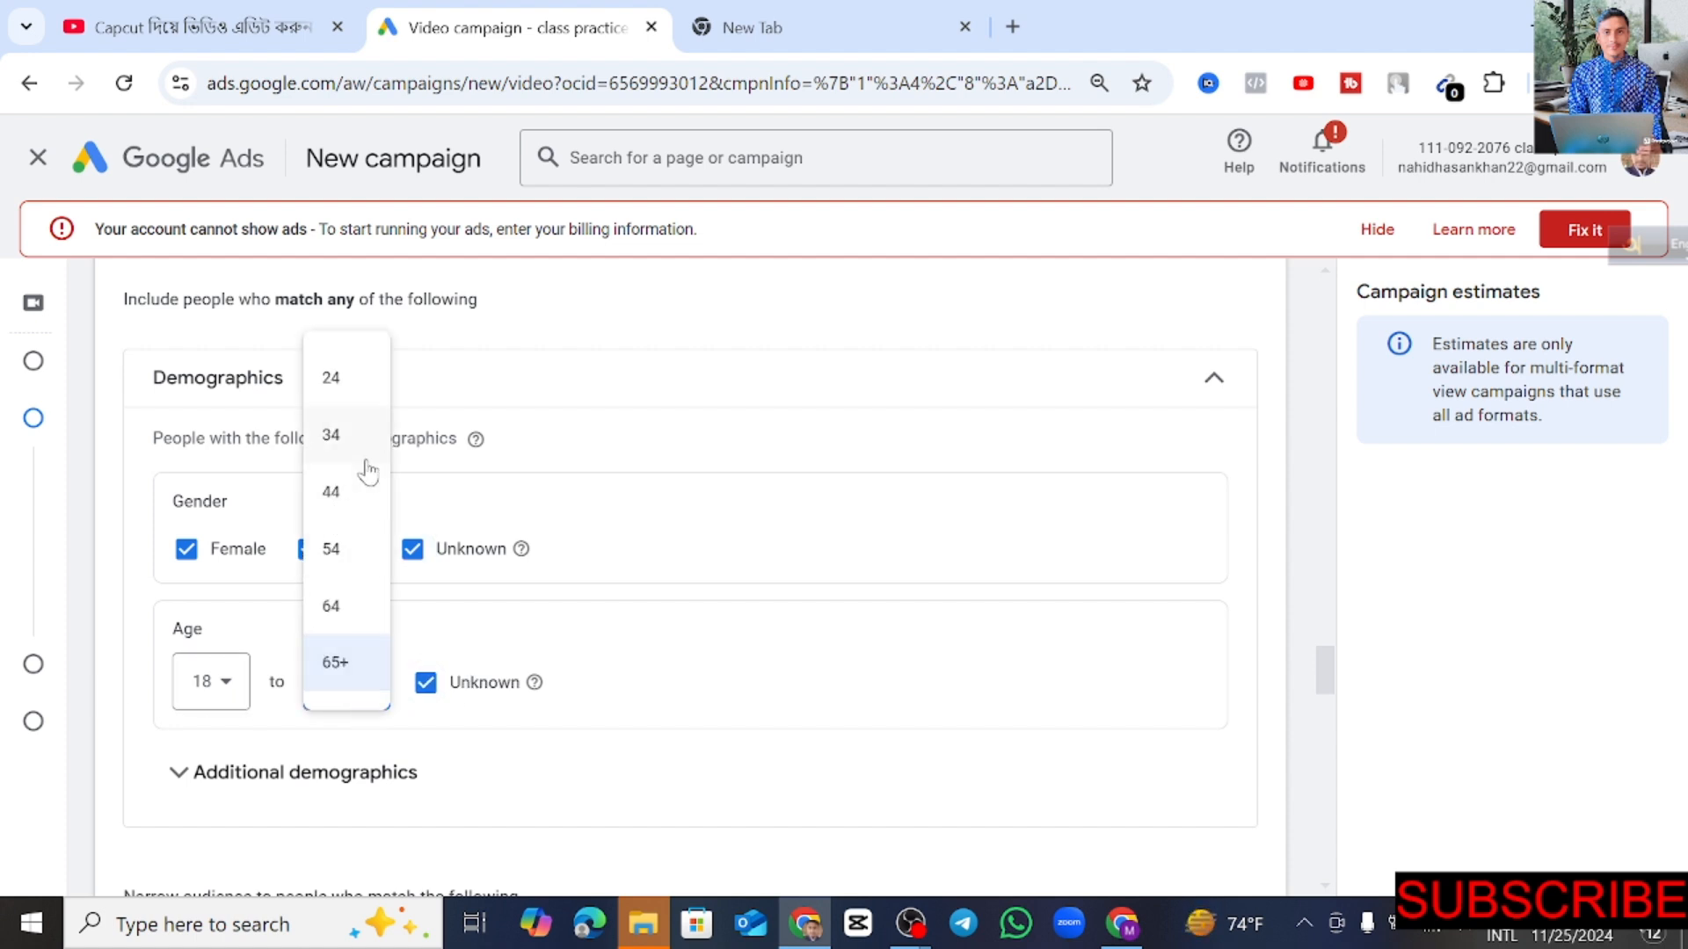
pyautogui.scroll(3, 381, 555)
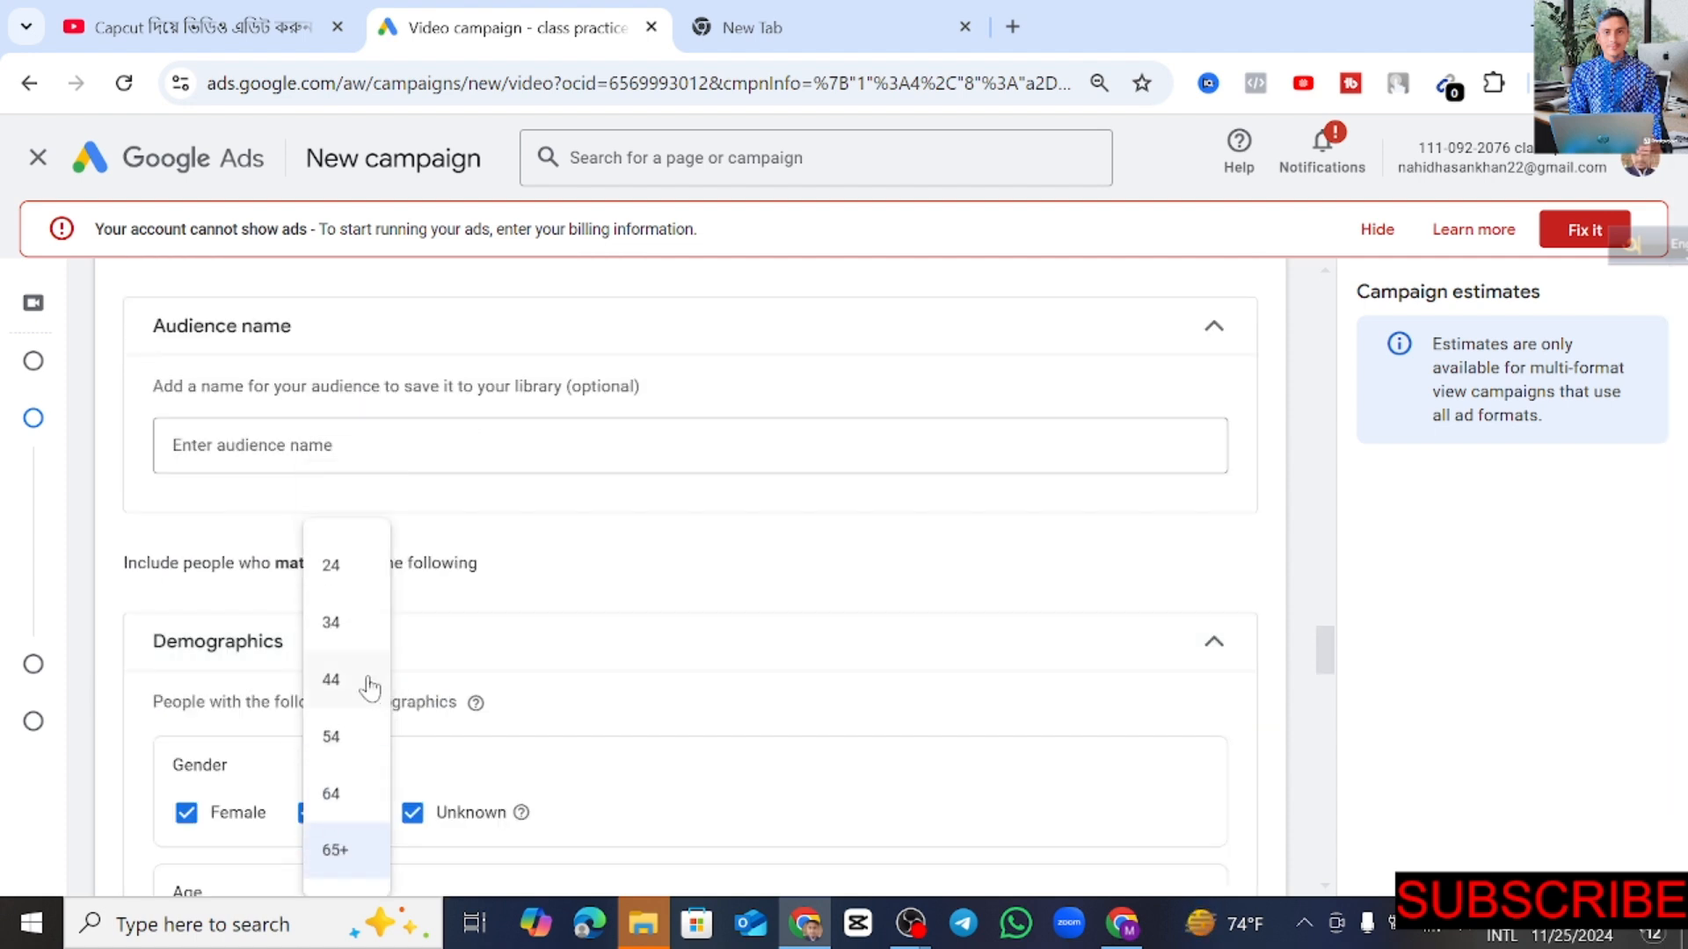
pyautogui.scroll(-2, 355, 698)
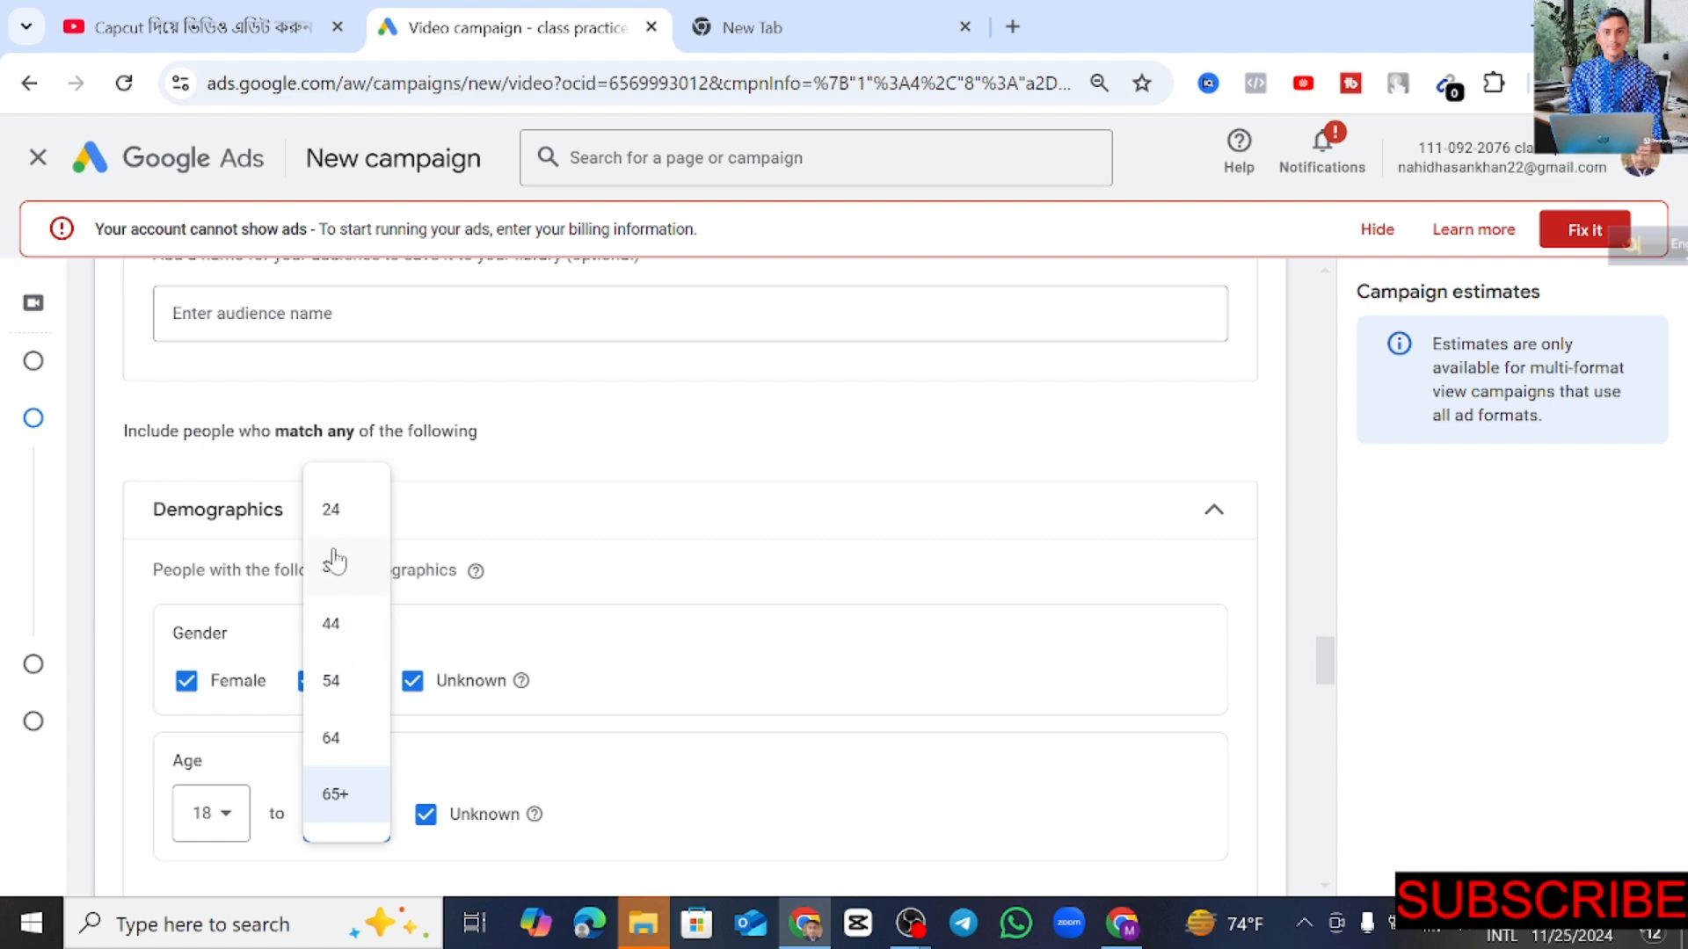
pyautogui.click(347, 631)
# Step: Expand Interests & detailed demographics and add the in-market segment Business Technology to the audience
pyautogui.scroll(-3, 883, 730)
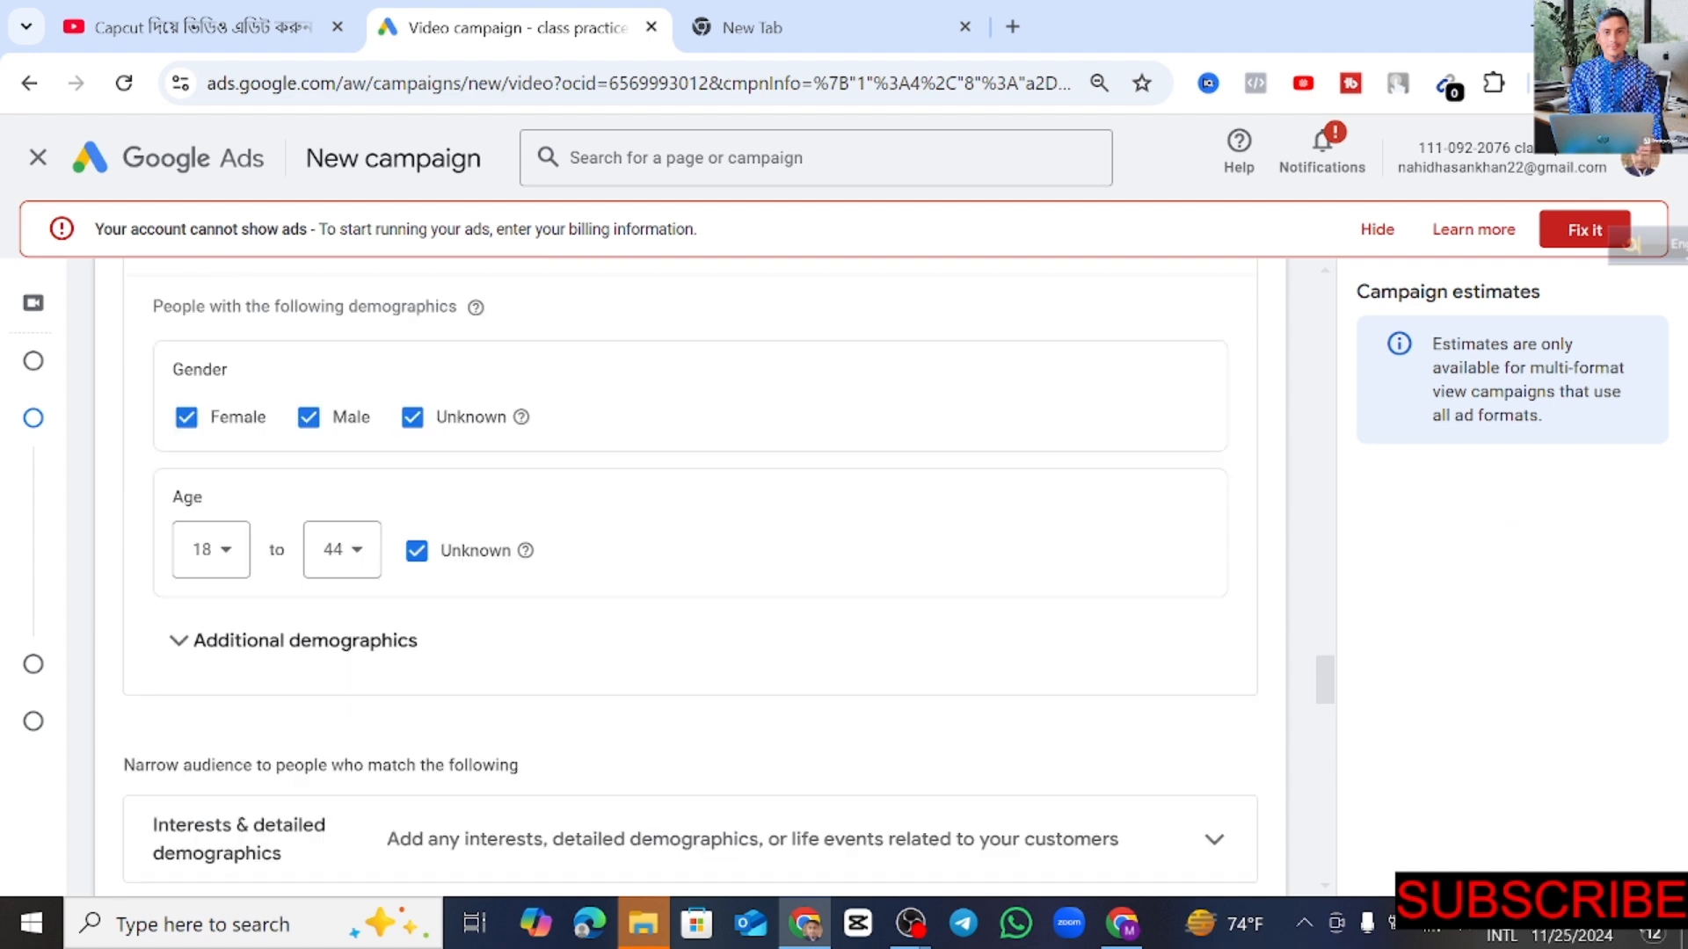
pyautogui.scroll(-2, 351, 698)
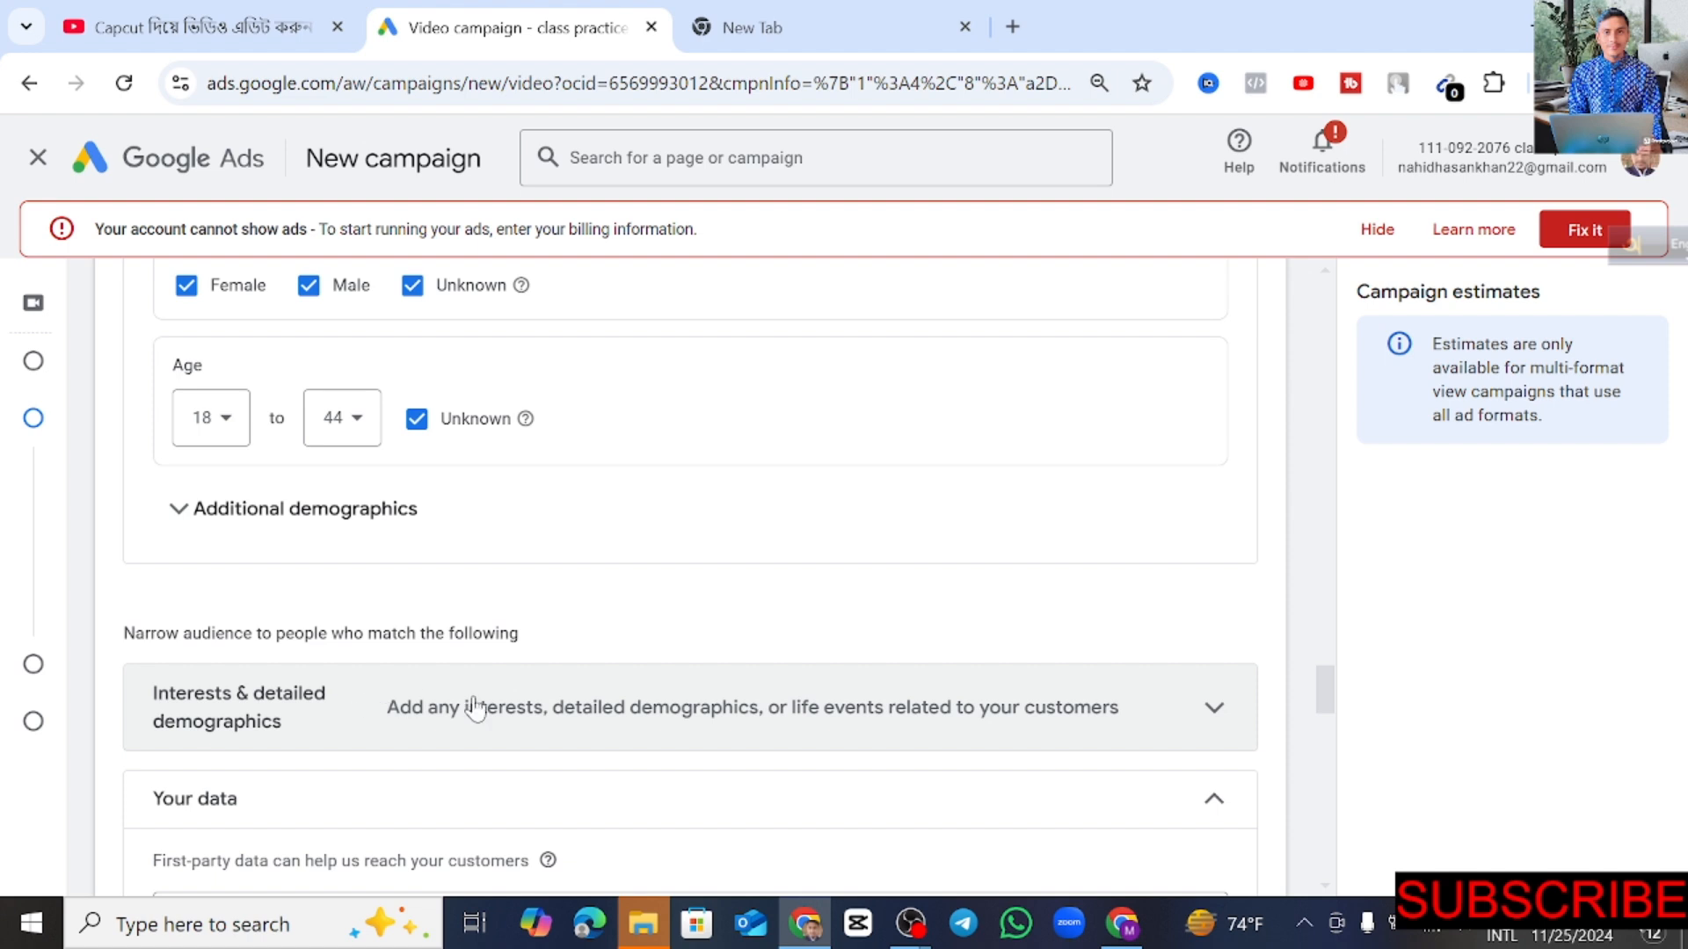
pyautogui.scroll(-2, 968, 706)
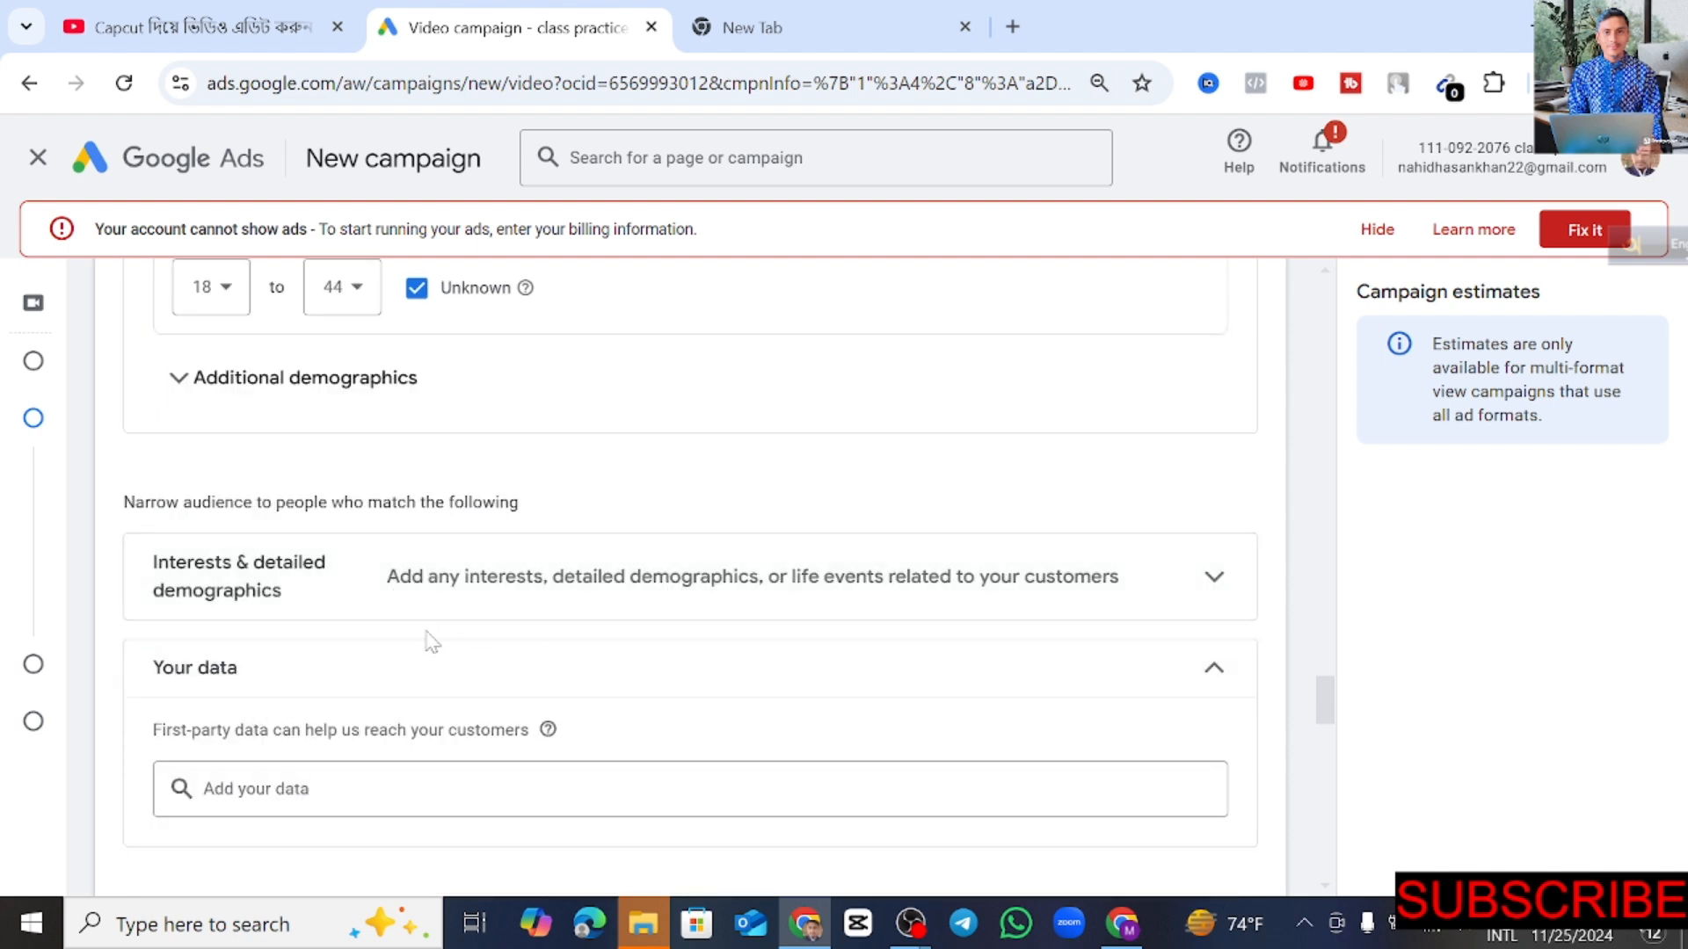
pyautogui.click(1203, 582)
pyautogui.scroll(-1, 1210, 580)
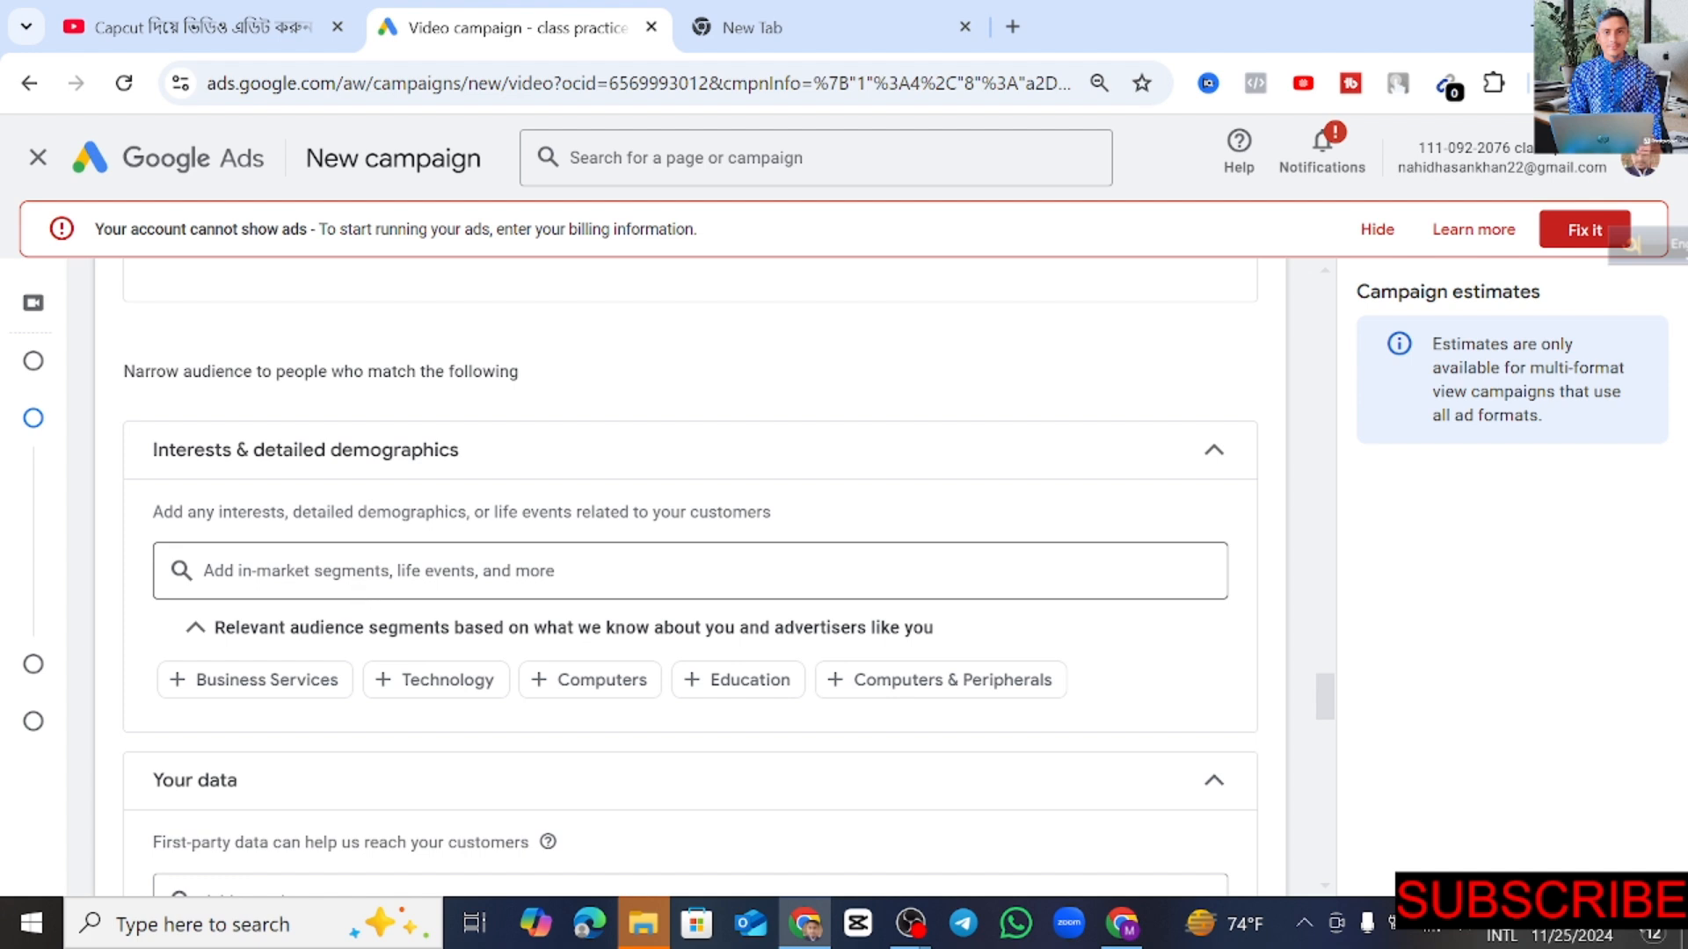
pyautogui.click(522, 571)
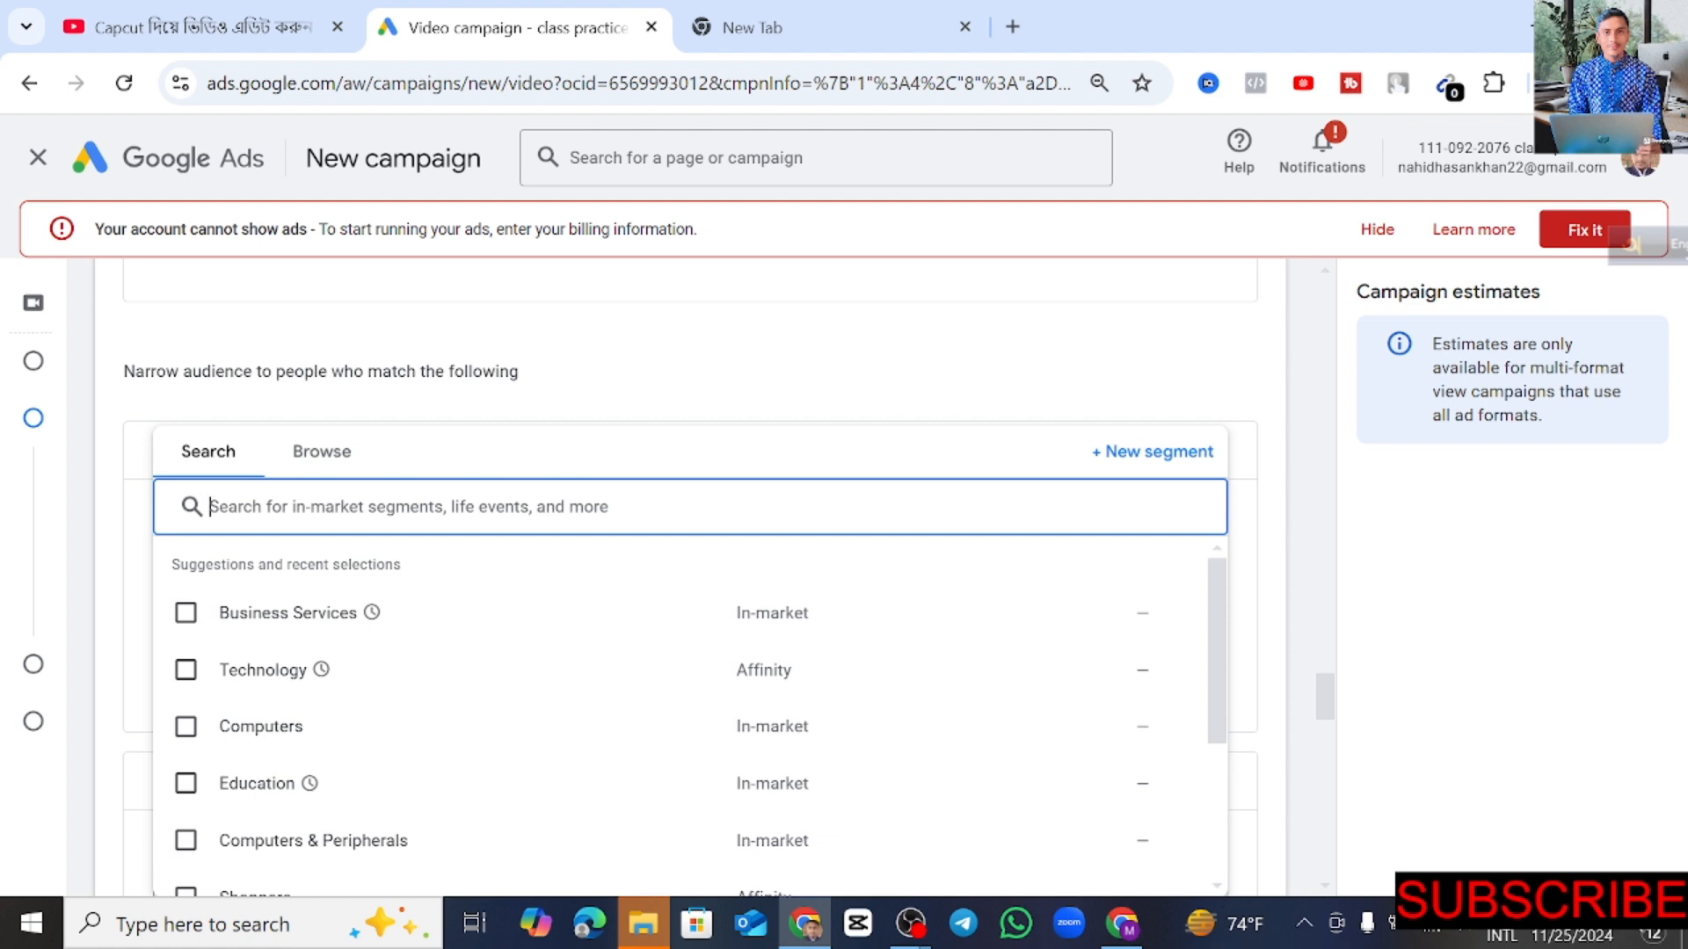
pyautogui.scroll(-1, 560, 564)
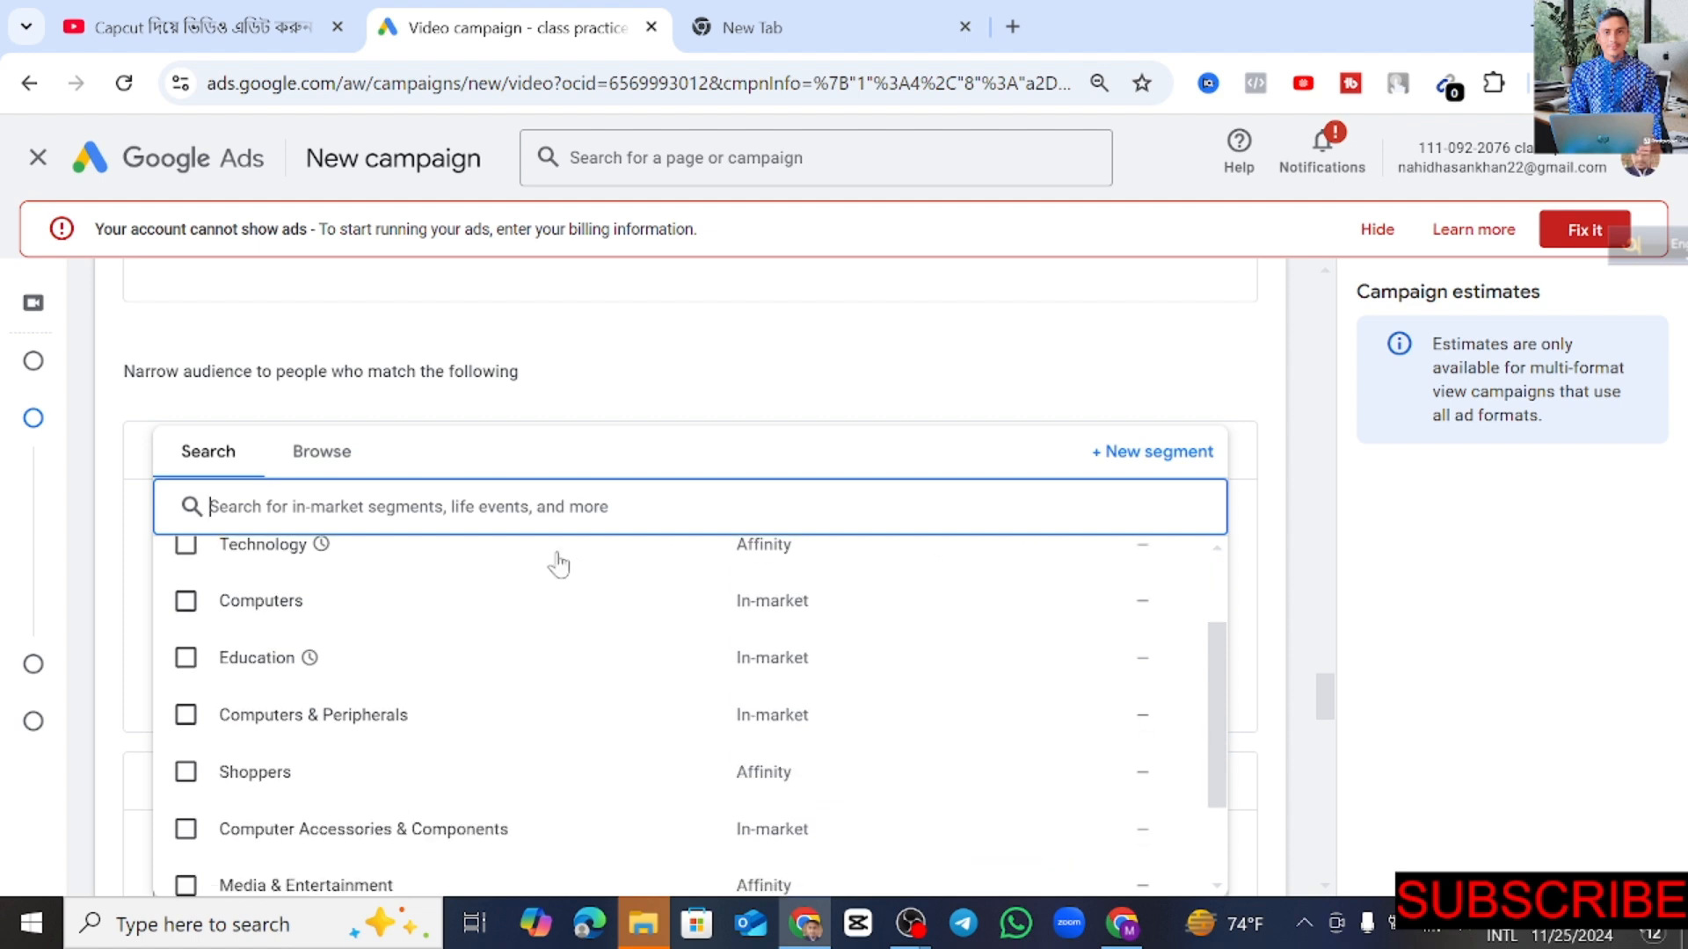
pyautogui.scroll(1, 387, 754)
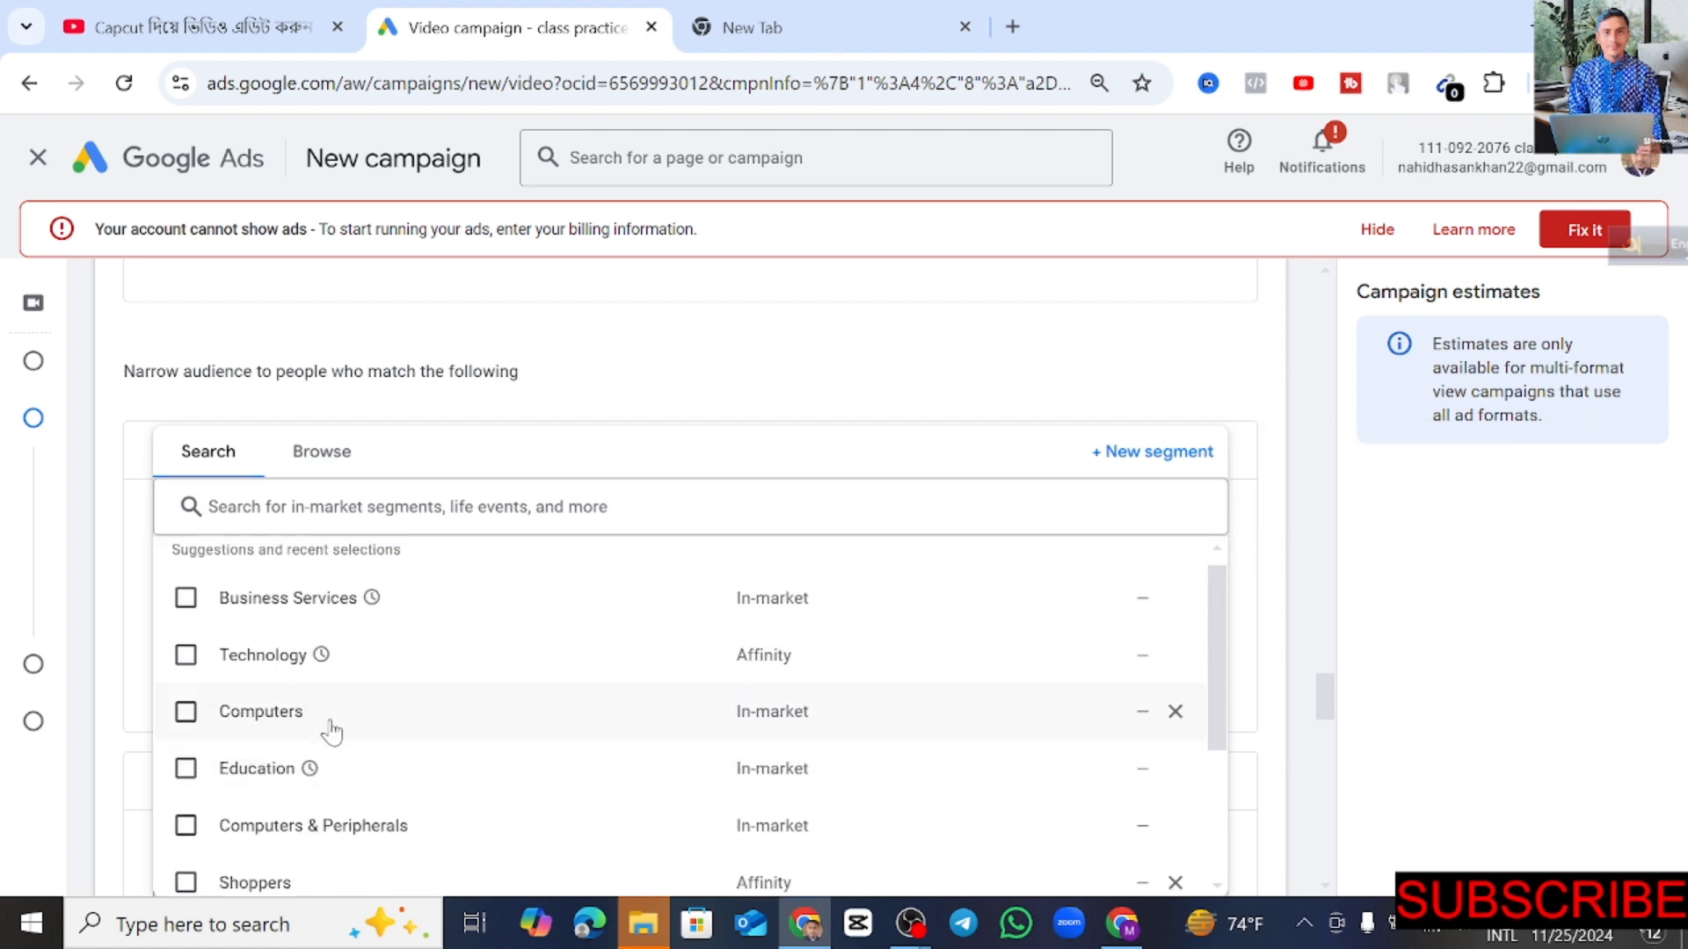
pyautogui.moveTo(425, 725)
pyautogui.scroll(-3, 365, 765)
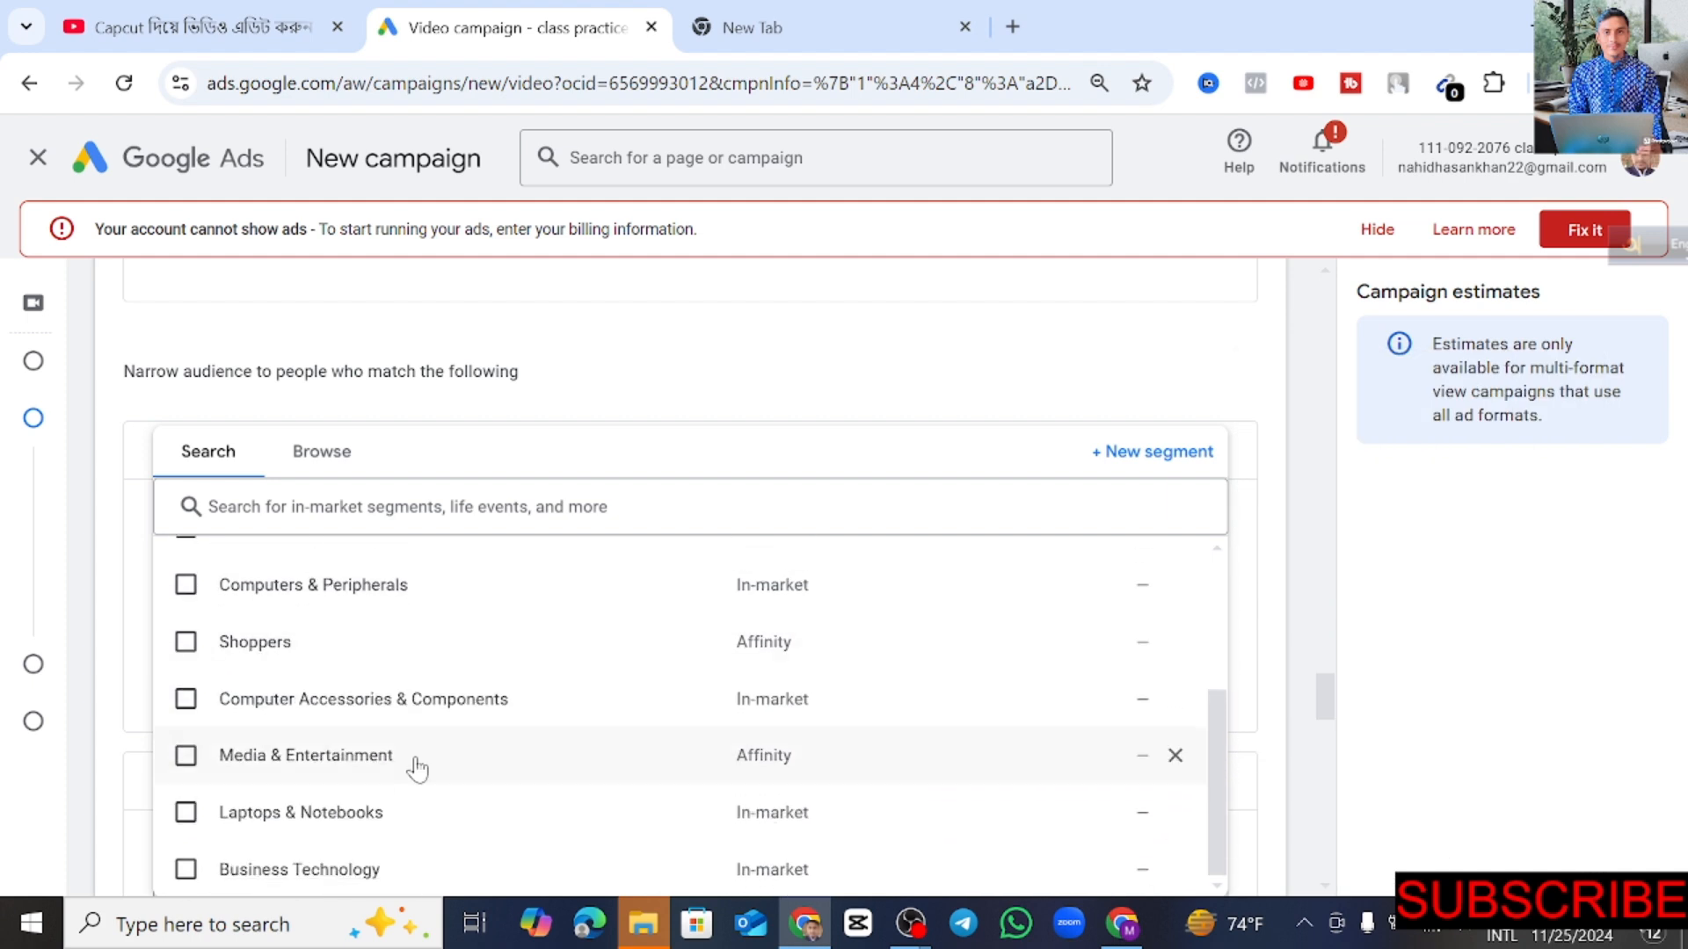
pyautogui.moveTo(343, 772)
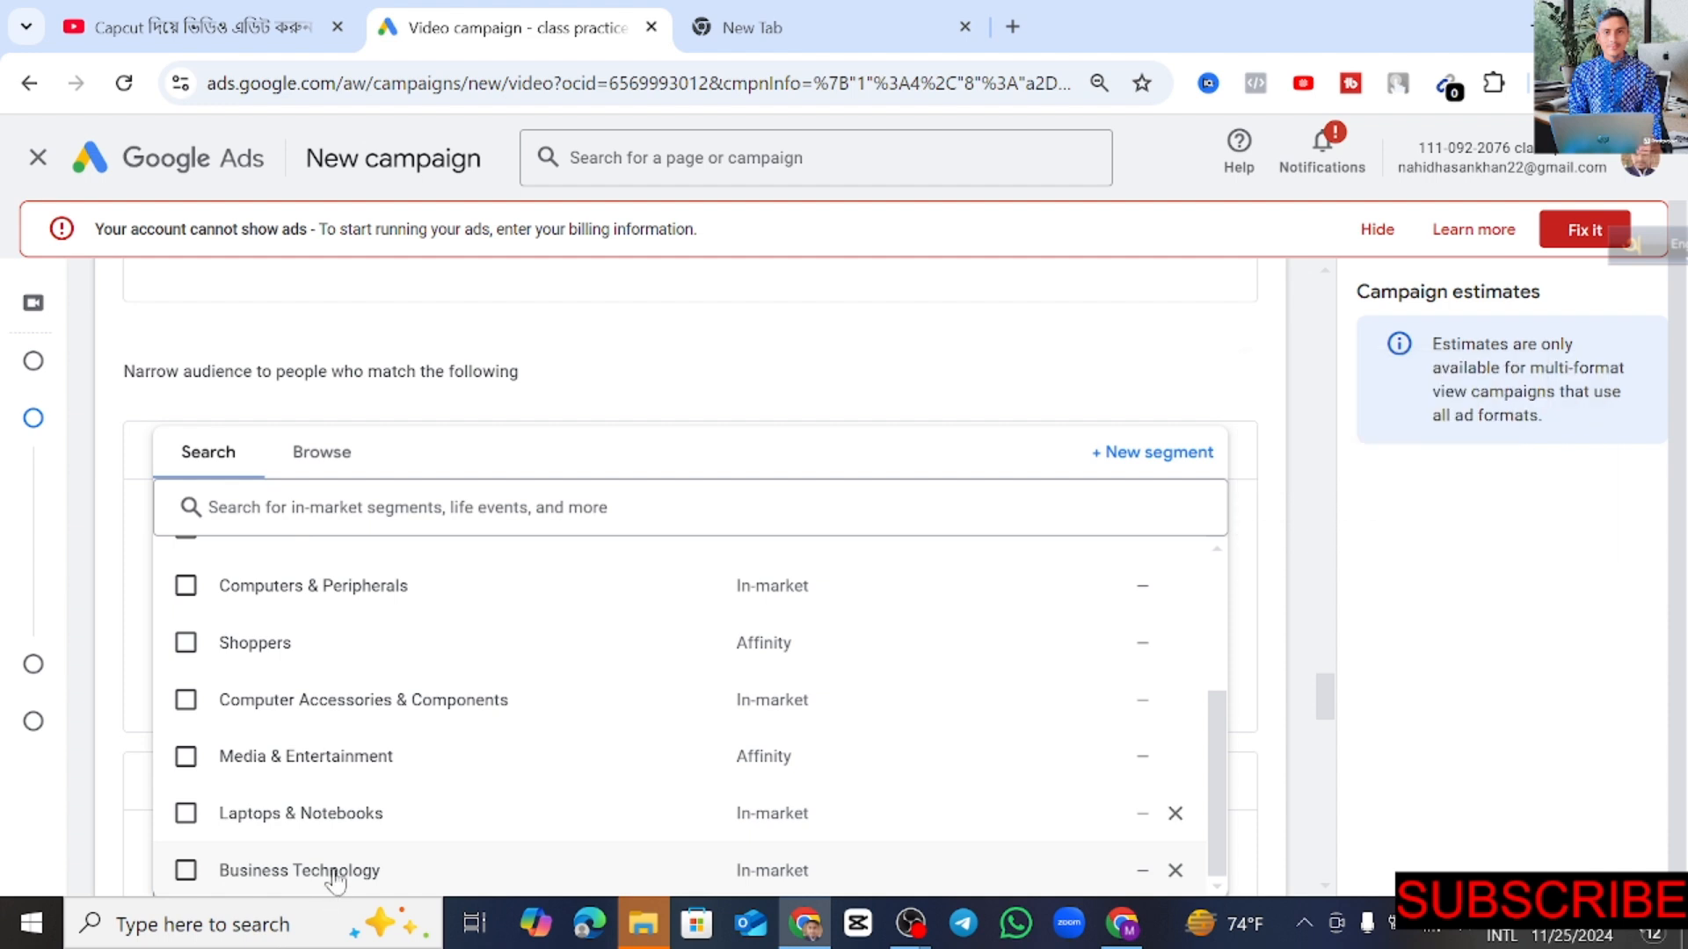
pyautogui.click(339, 872)
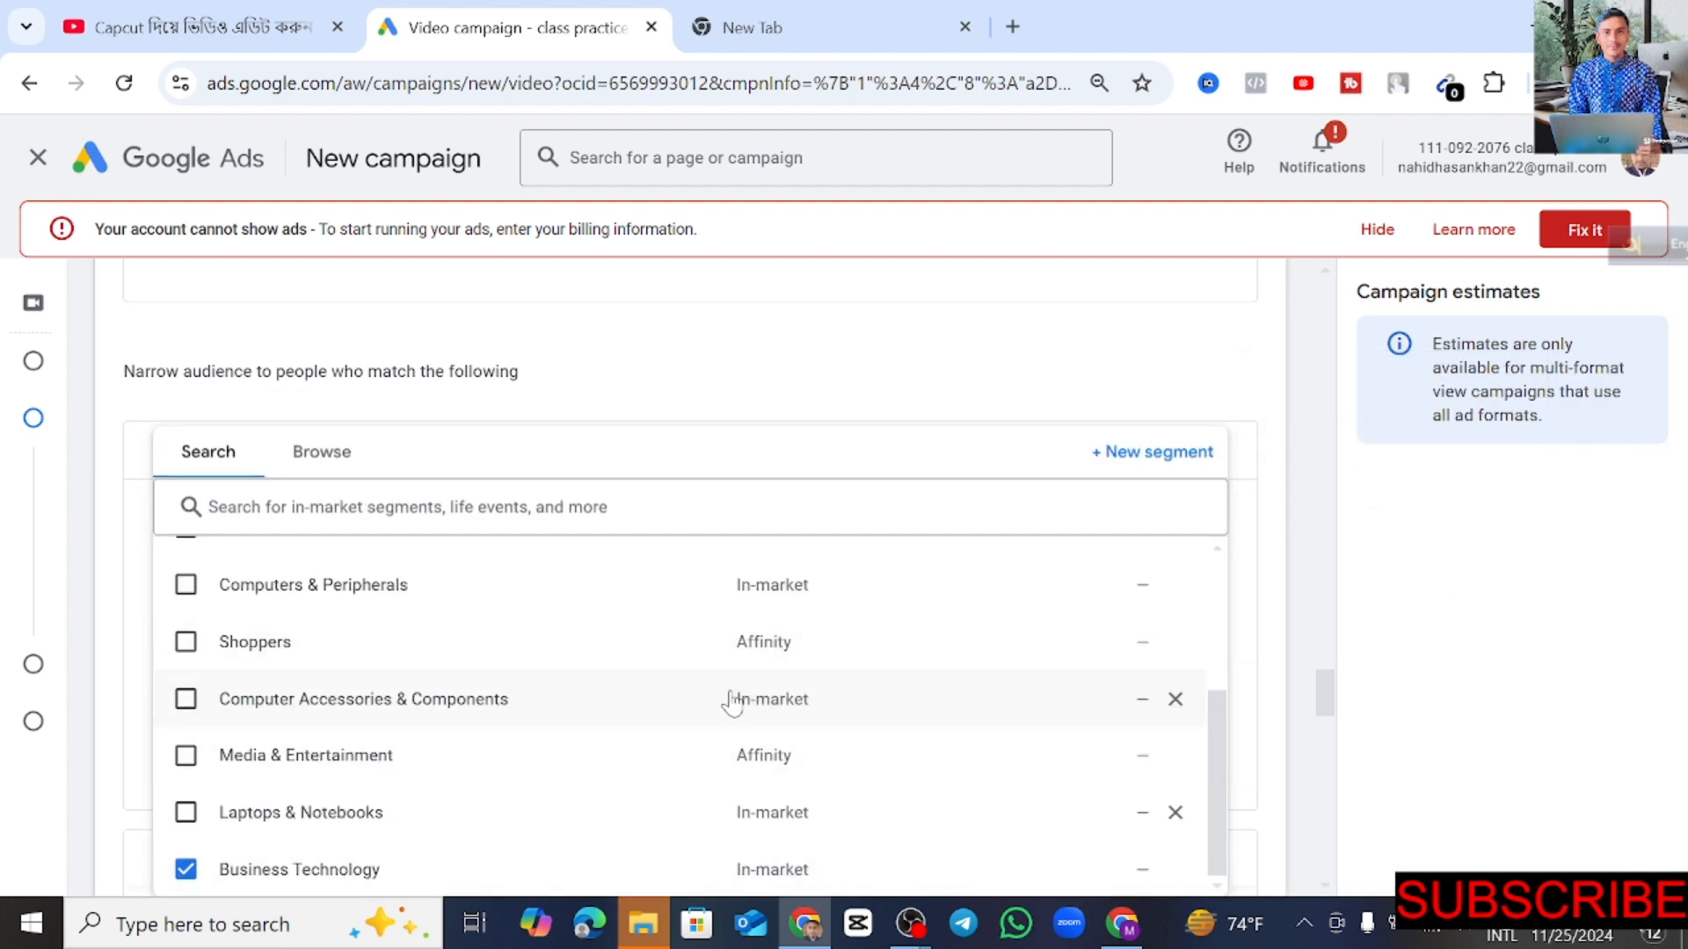
# Step: Add the segments Computers & Peripherals, Education, Technology and Business Services to the audience's interests
pyautogui.moveTo(227, 712)
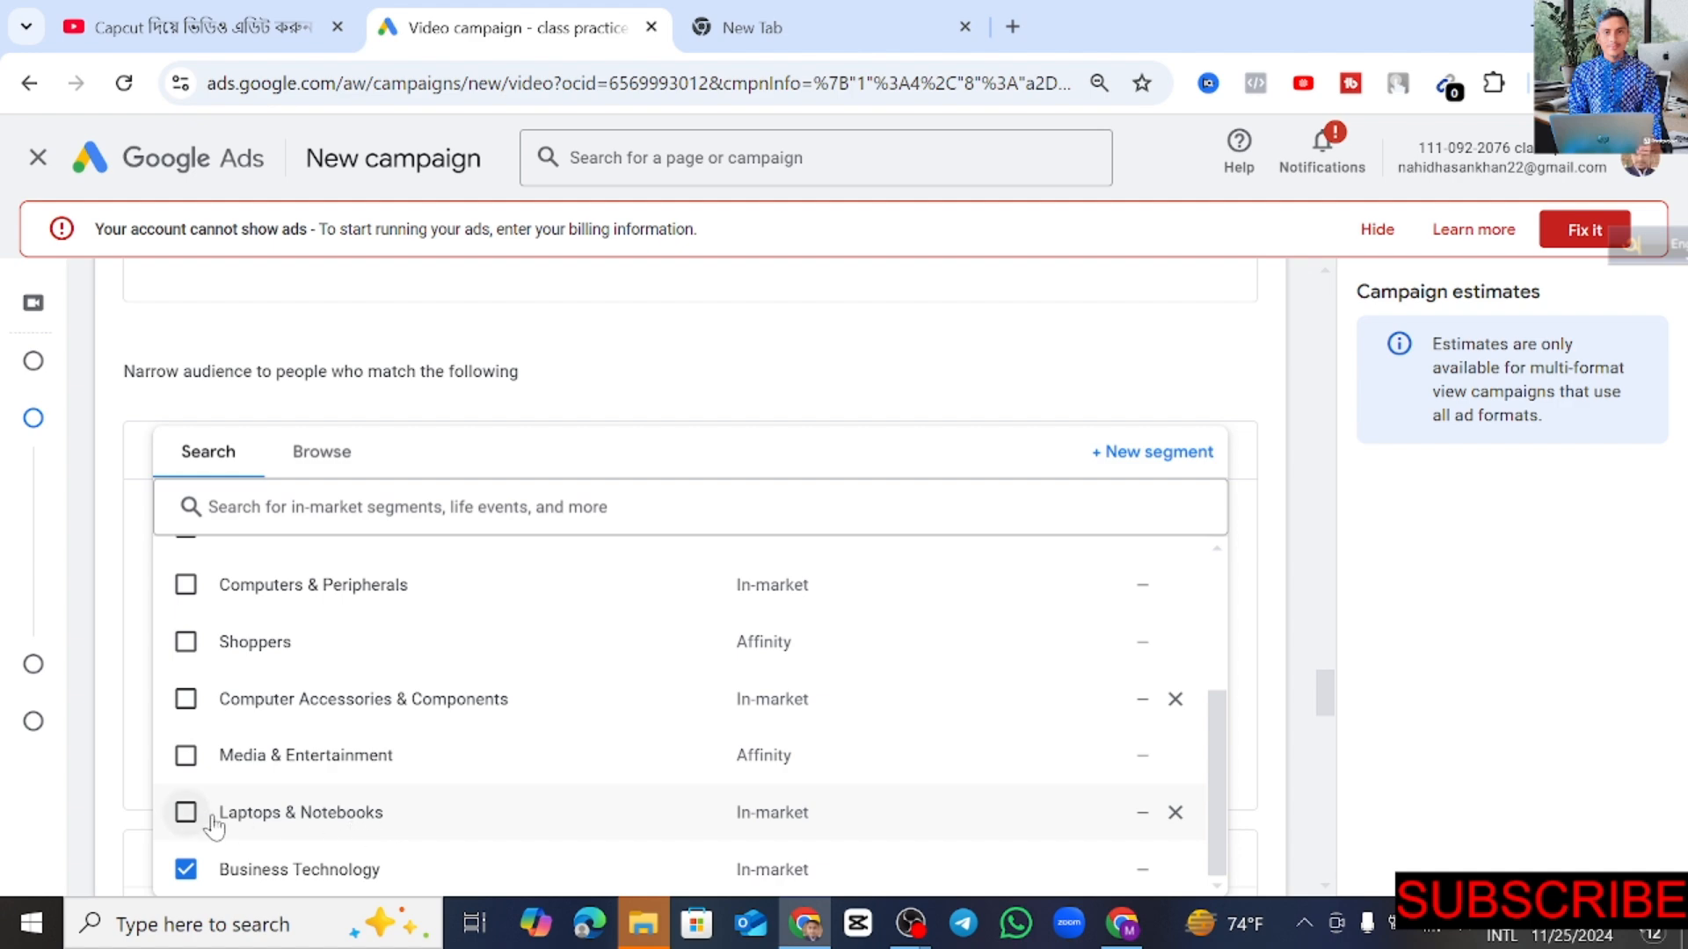
pyautogui.moveTo(237, 814)
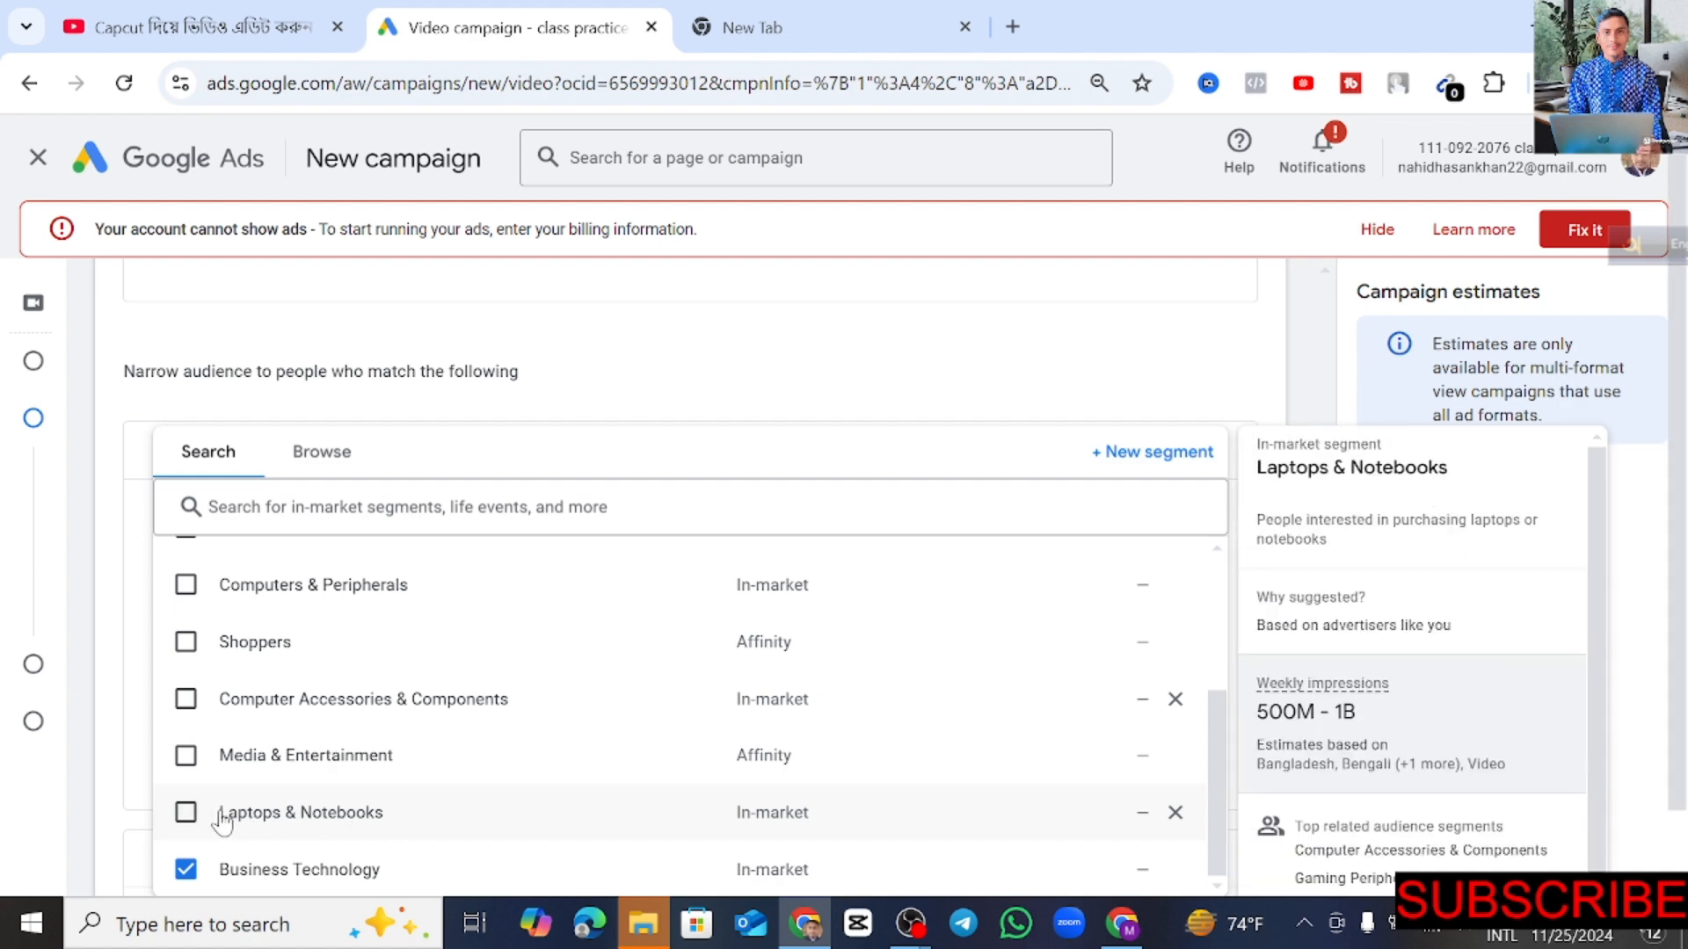
pyautogui.scroll(1, 295, 658)
pyautogui.scroll(2, 296, 657)
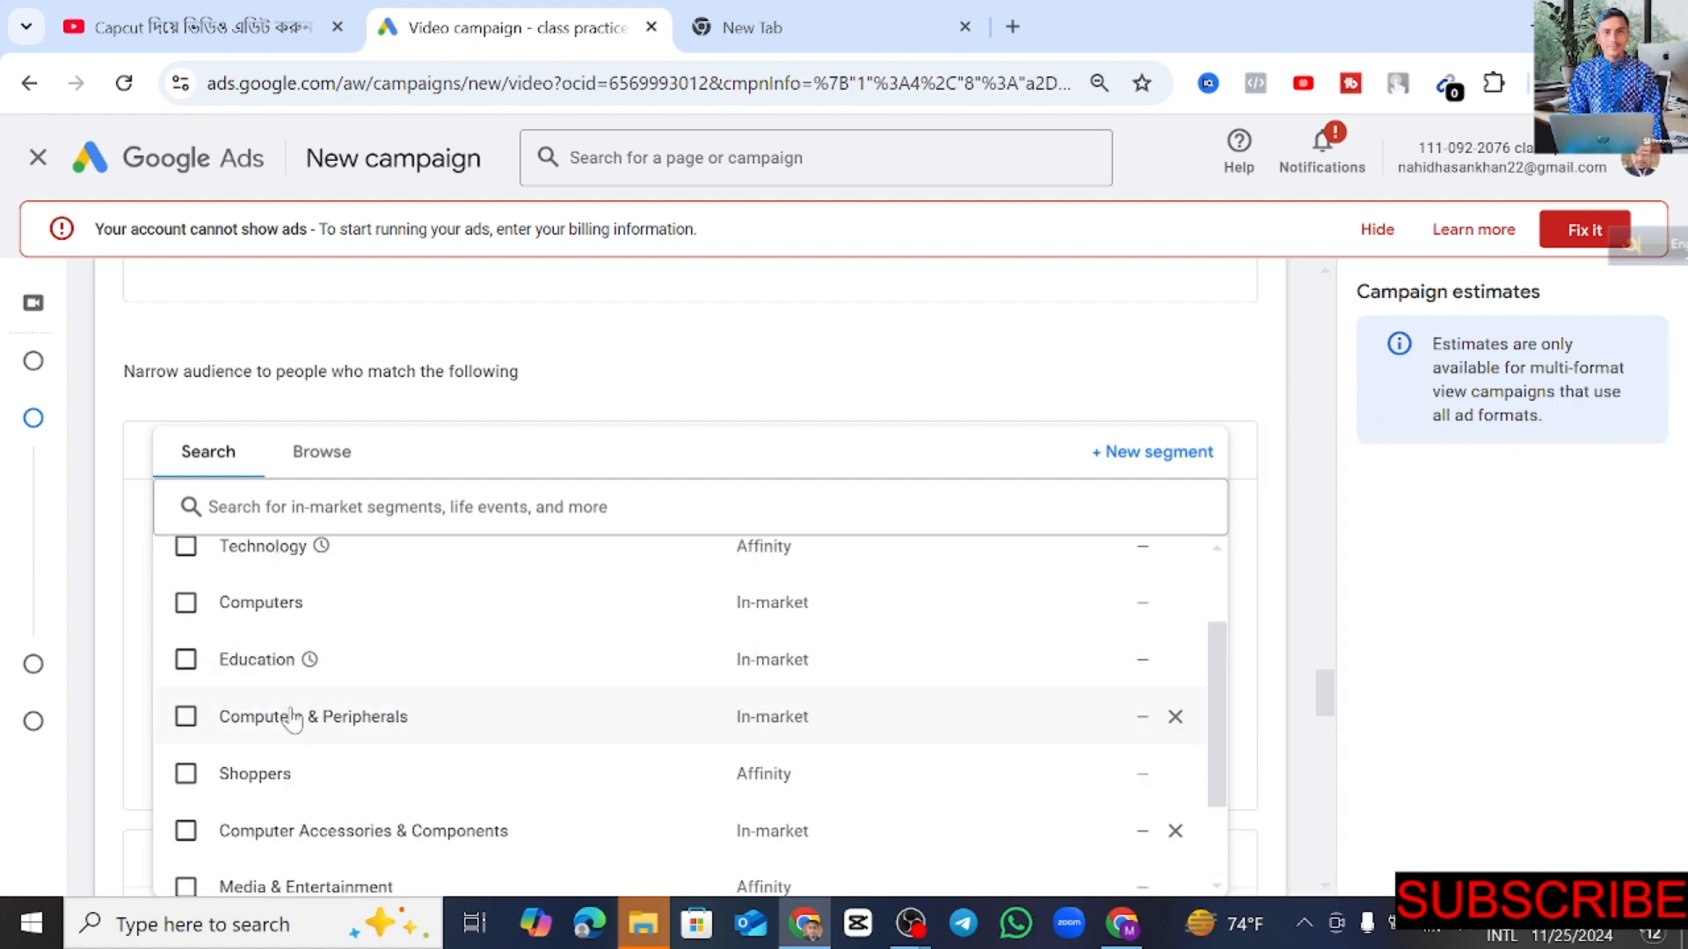
pyautogui.click(290, 714)
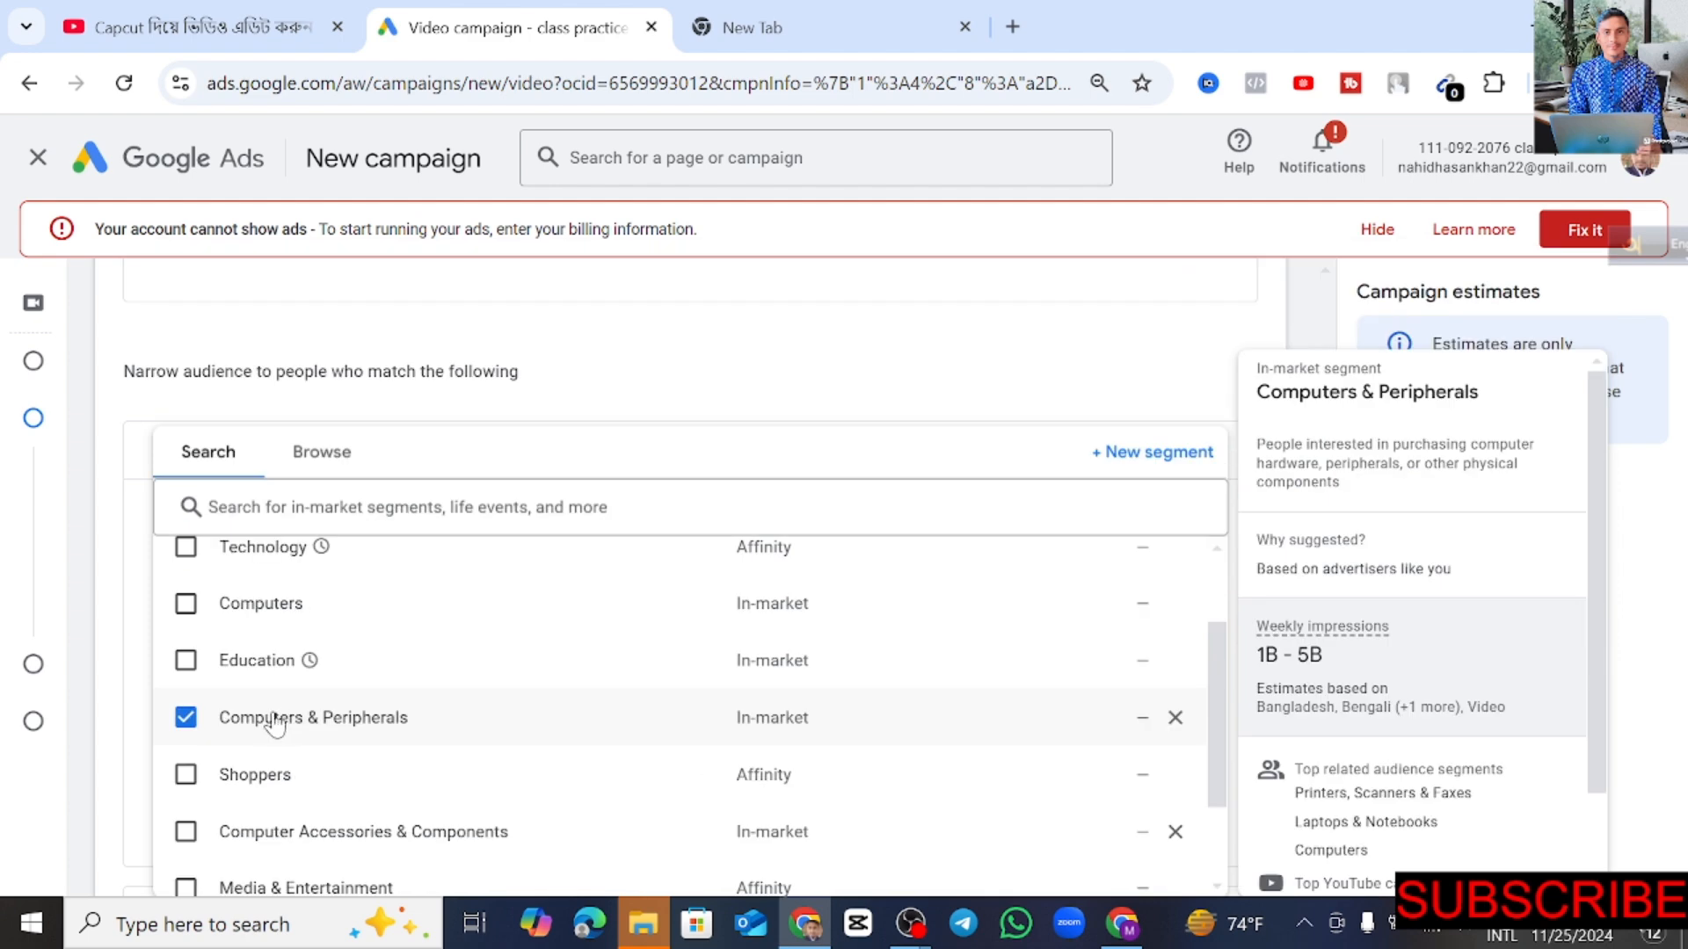
pyautogui.click(241, 662)
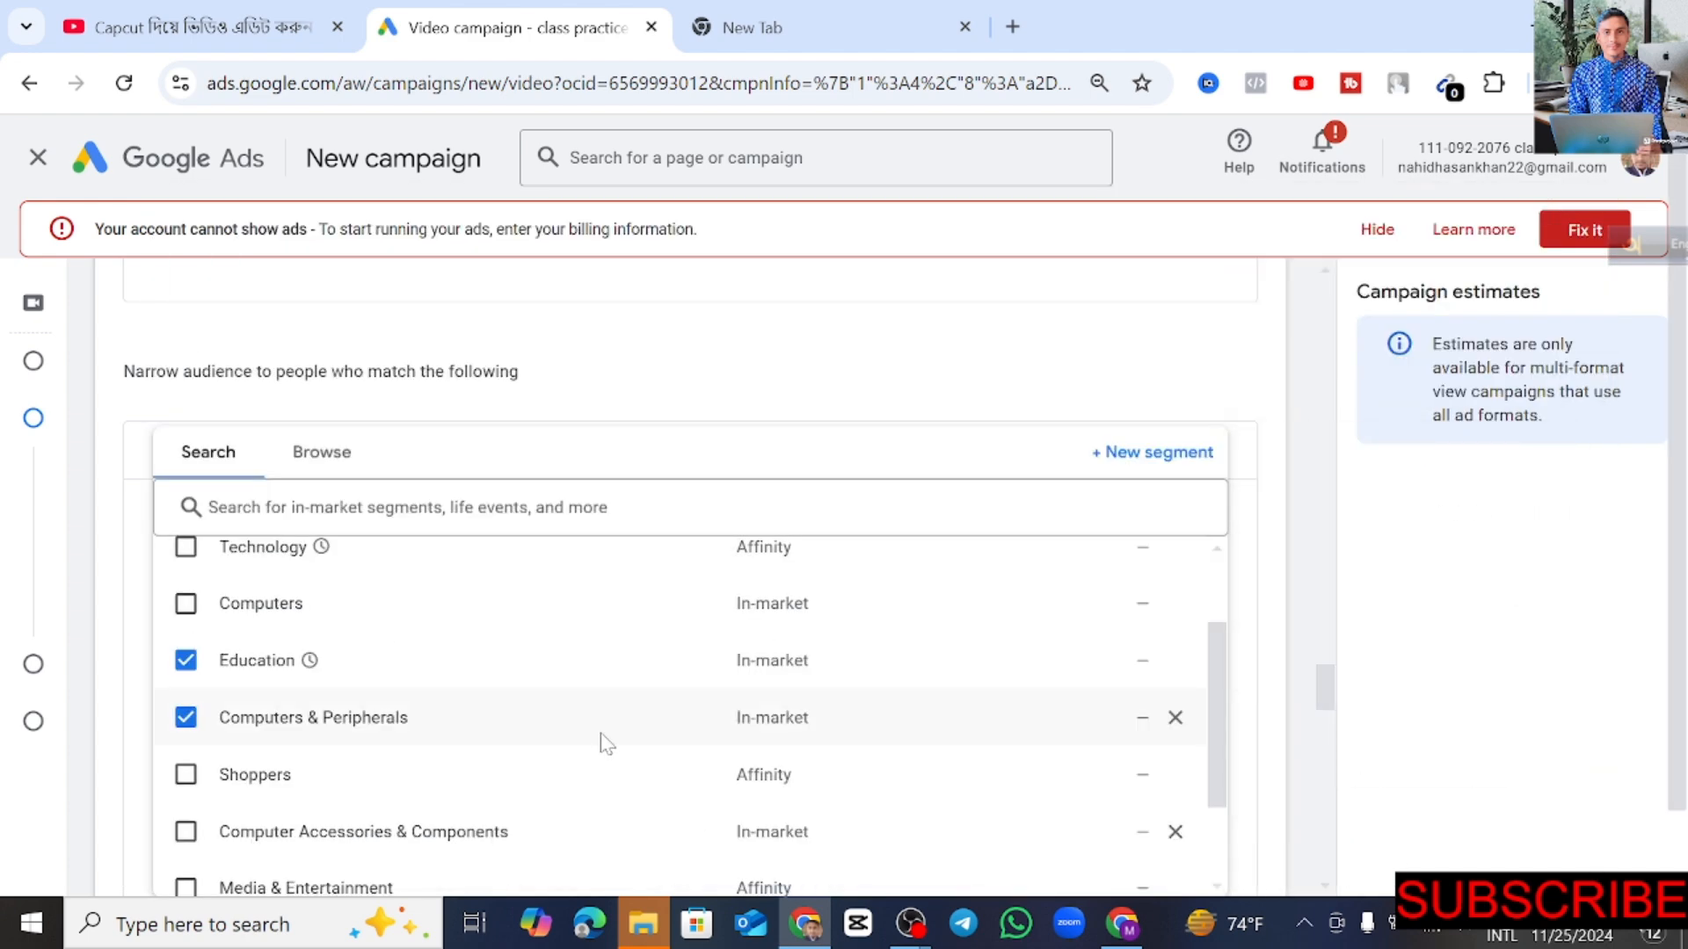
pyautogui.scroll(1, 251, 698)
pyautogui.scroll(2, 251, 699)
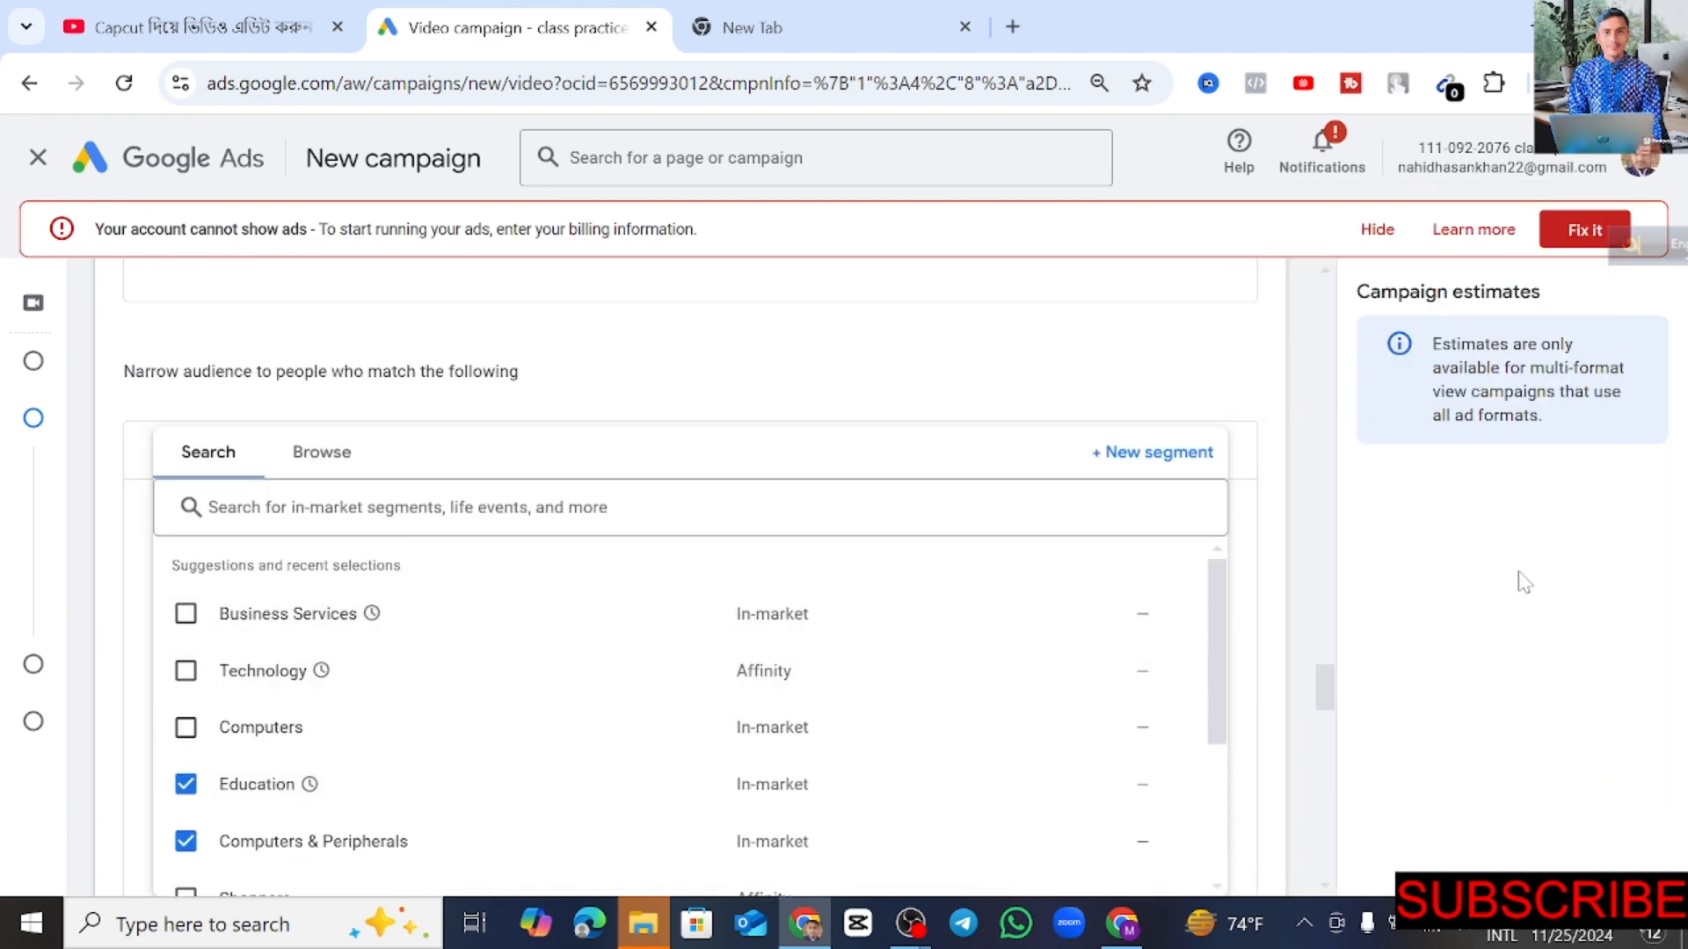
pyautogui.click(225, 677)
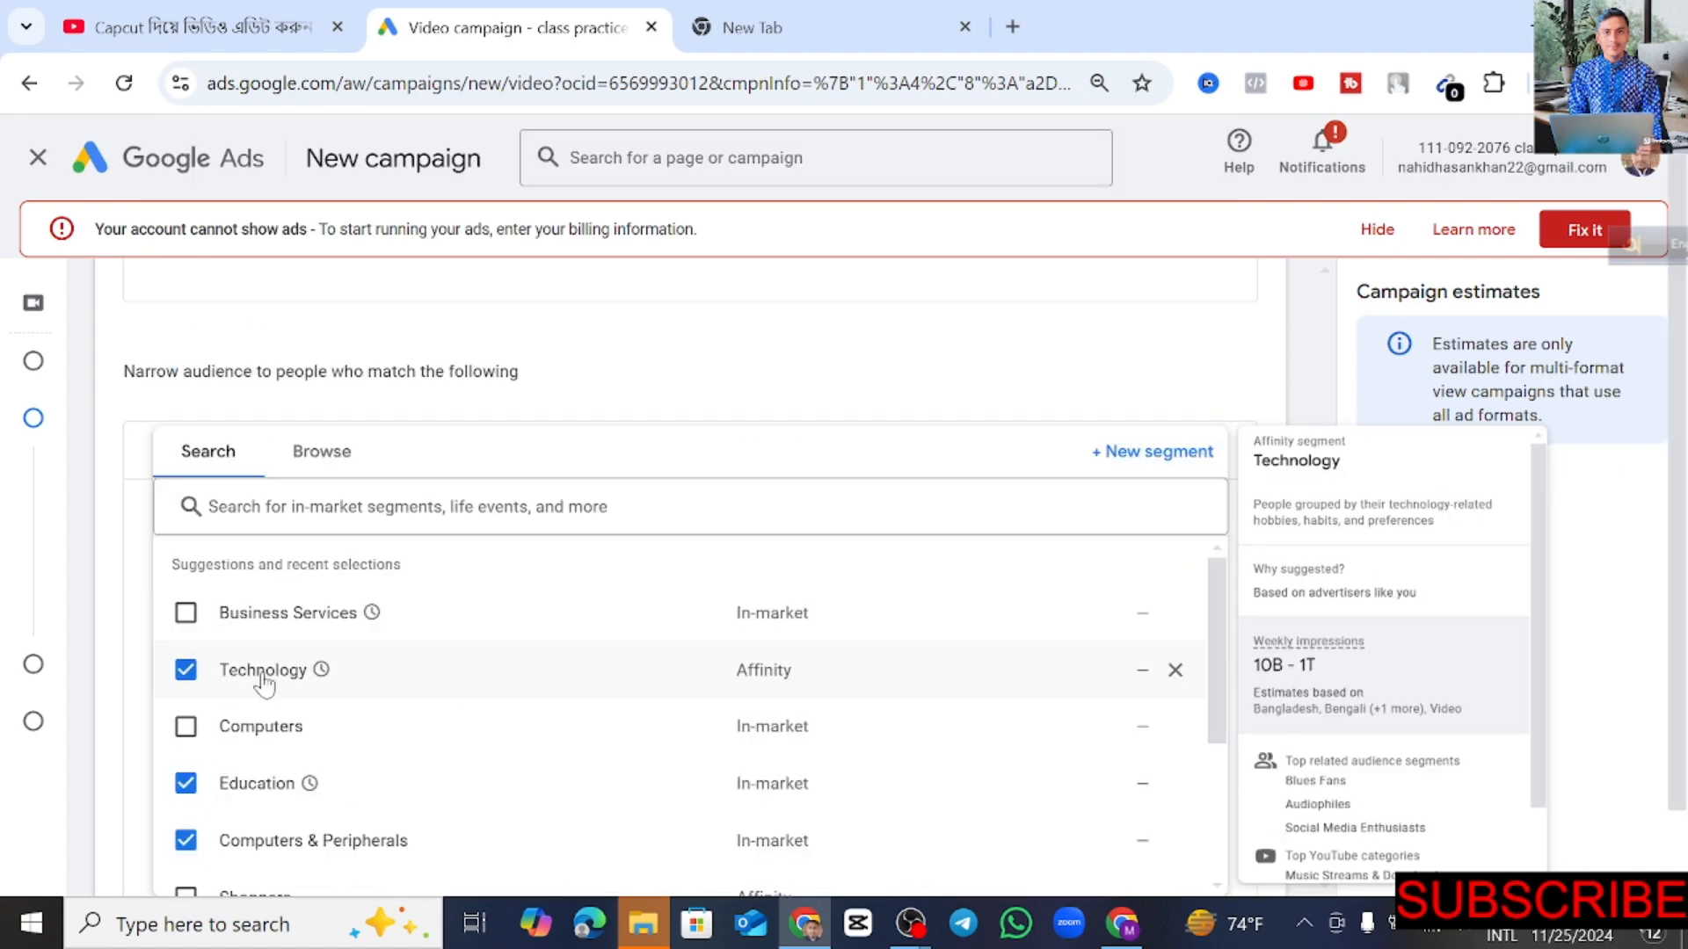
pyautogui.click(216, 618)
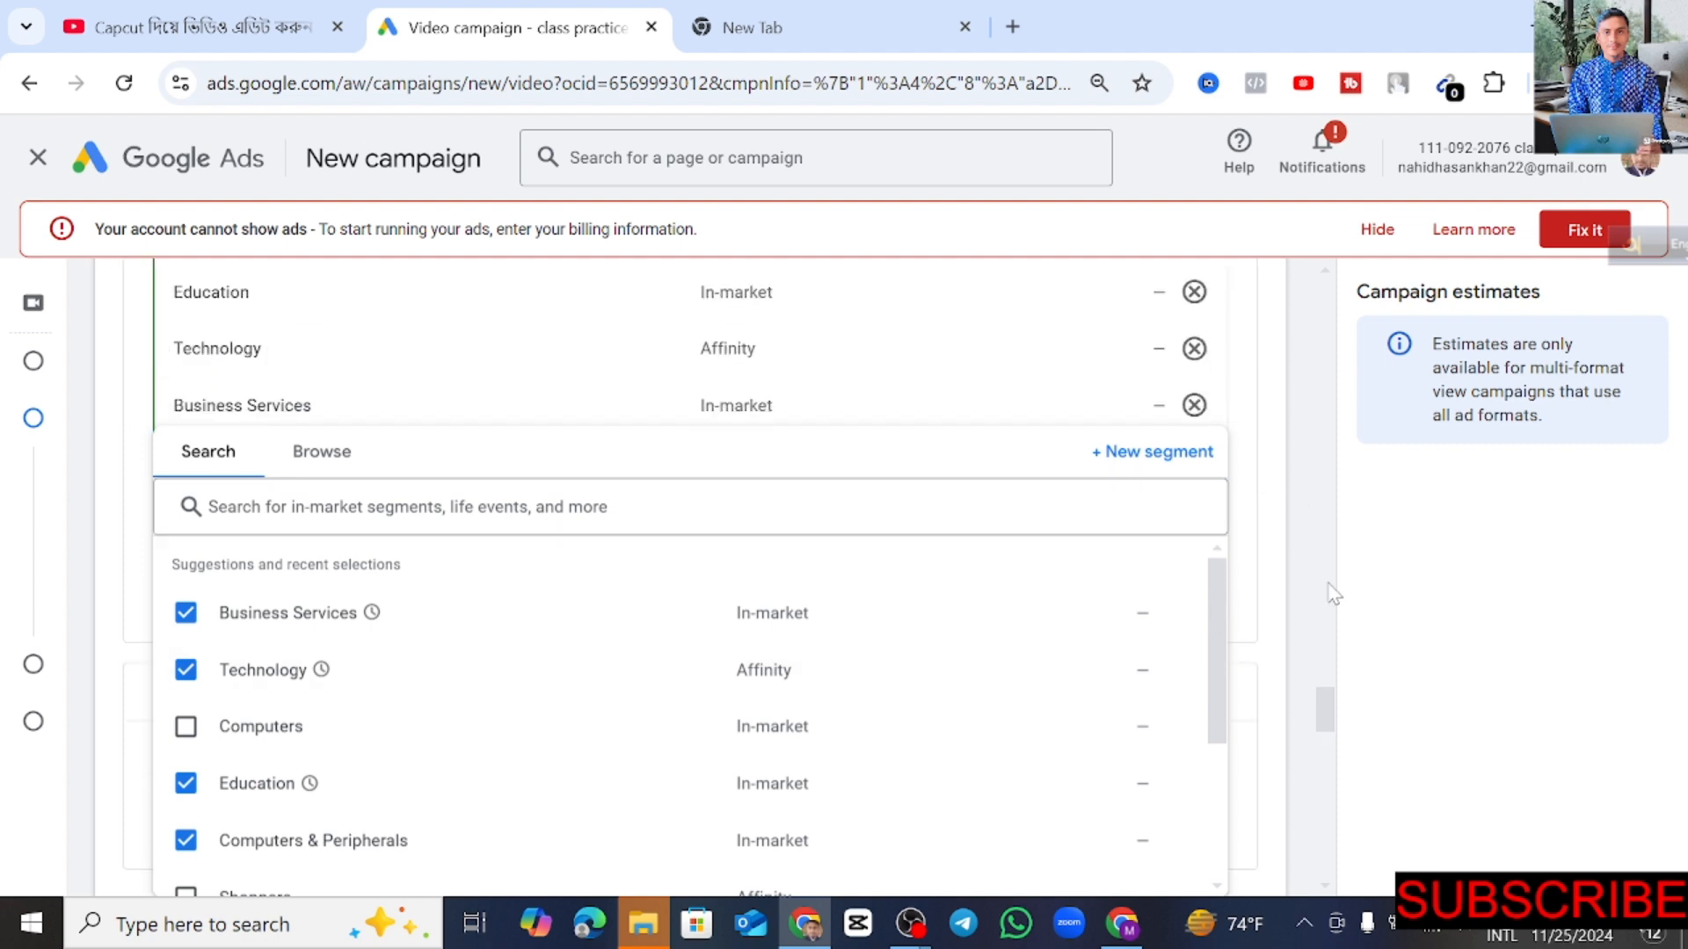
# Step: Expand Additional audience segments to view the custom search terms and exclusions options, and collapse it again
pyautogui.scroll(-3, 1326, 701)
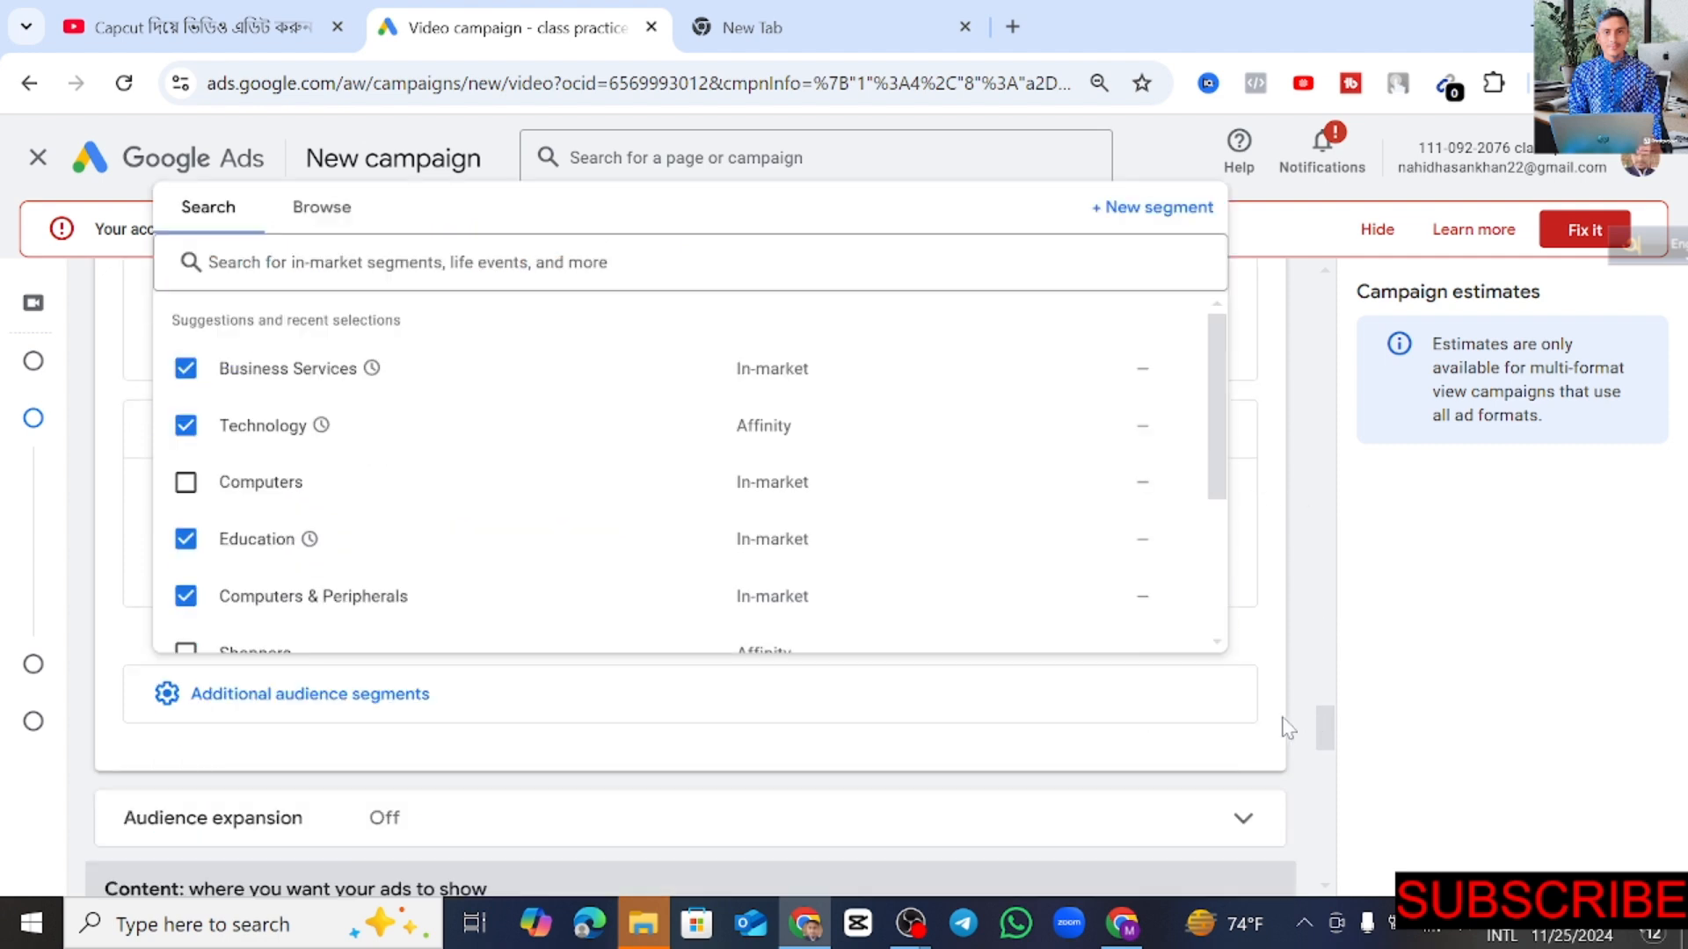
pyautogui.click(461, 705)
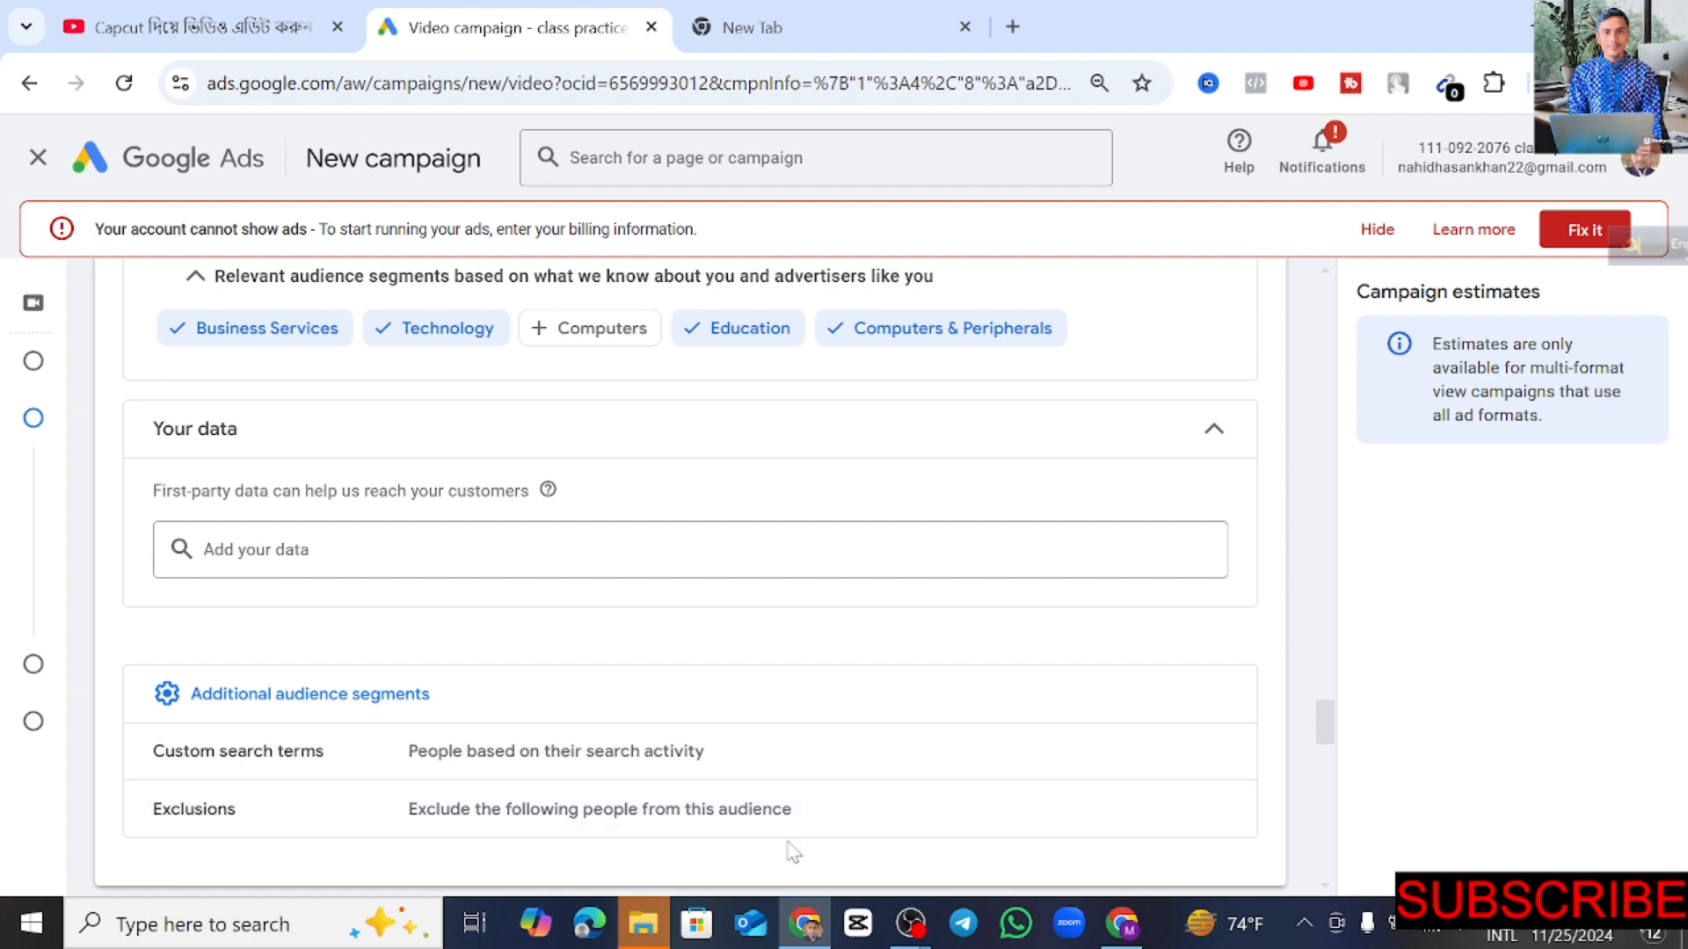
pyautogui.click(388, 706)
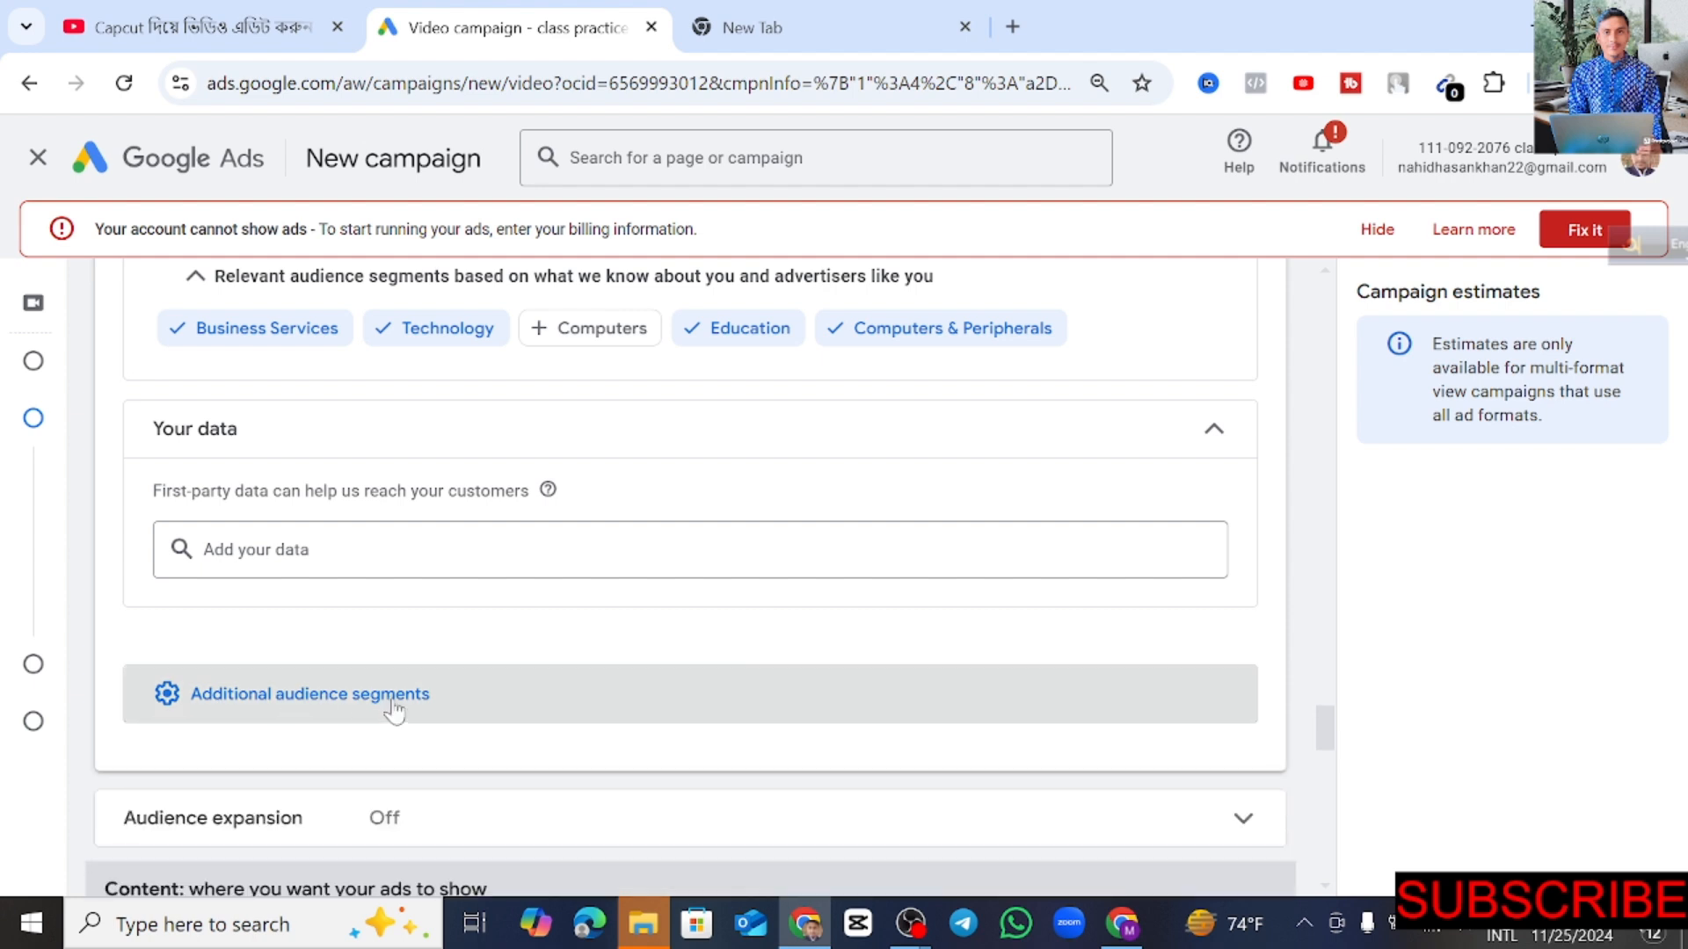
# Step: Expand the Keywords content targeting and enter the keywords tech, technology and tutorial on separate lines
pyautogui.scroll(-3, 578, 708)
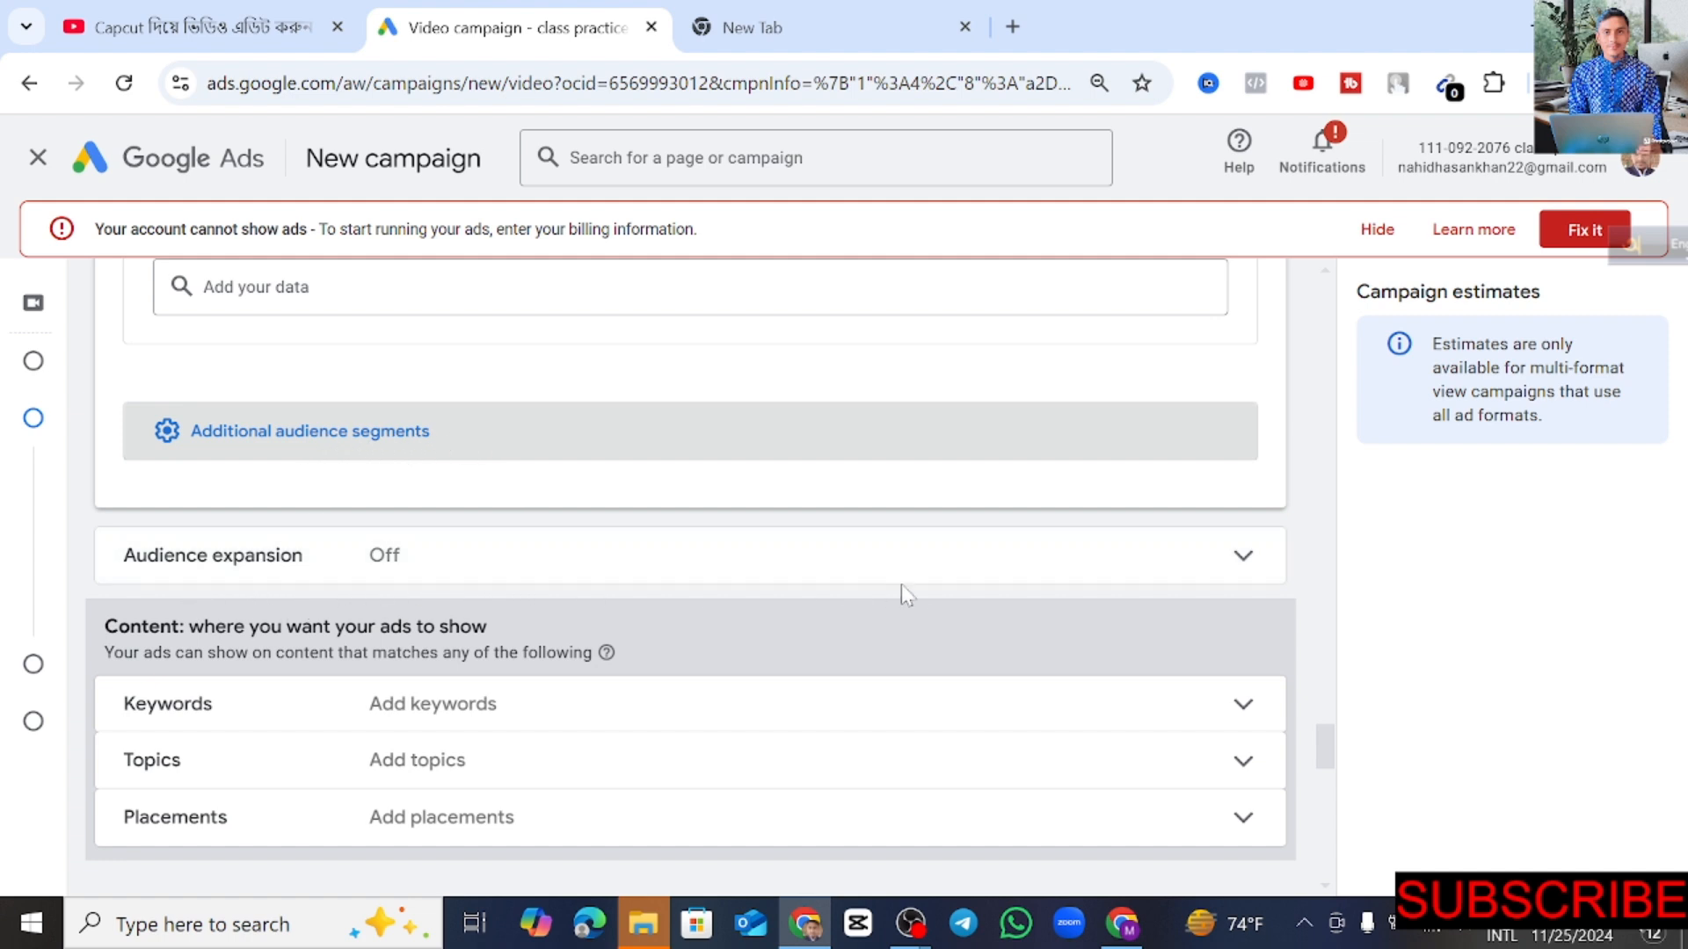
pyautogui.scroll(-2, 233, 609)
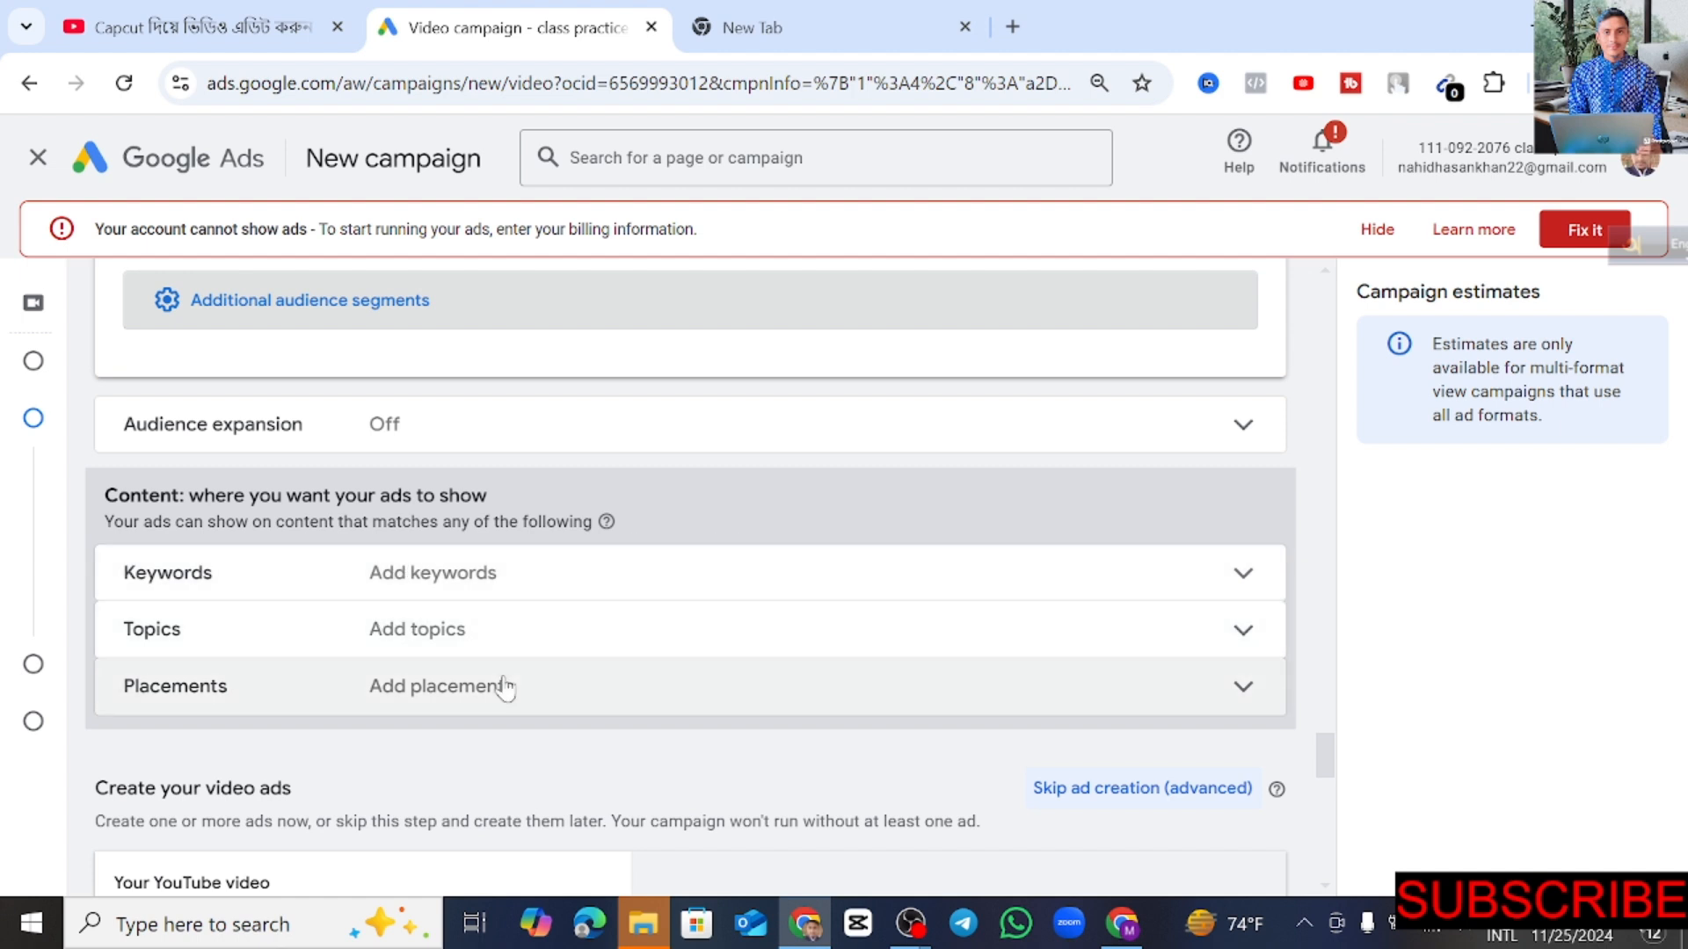
pyautogui.click(1239, 578)
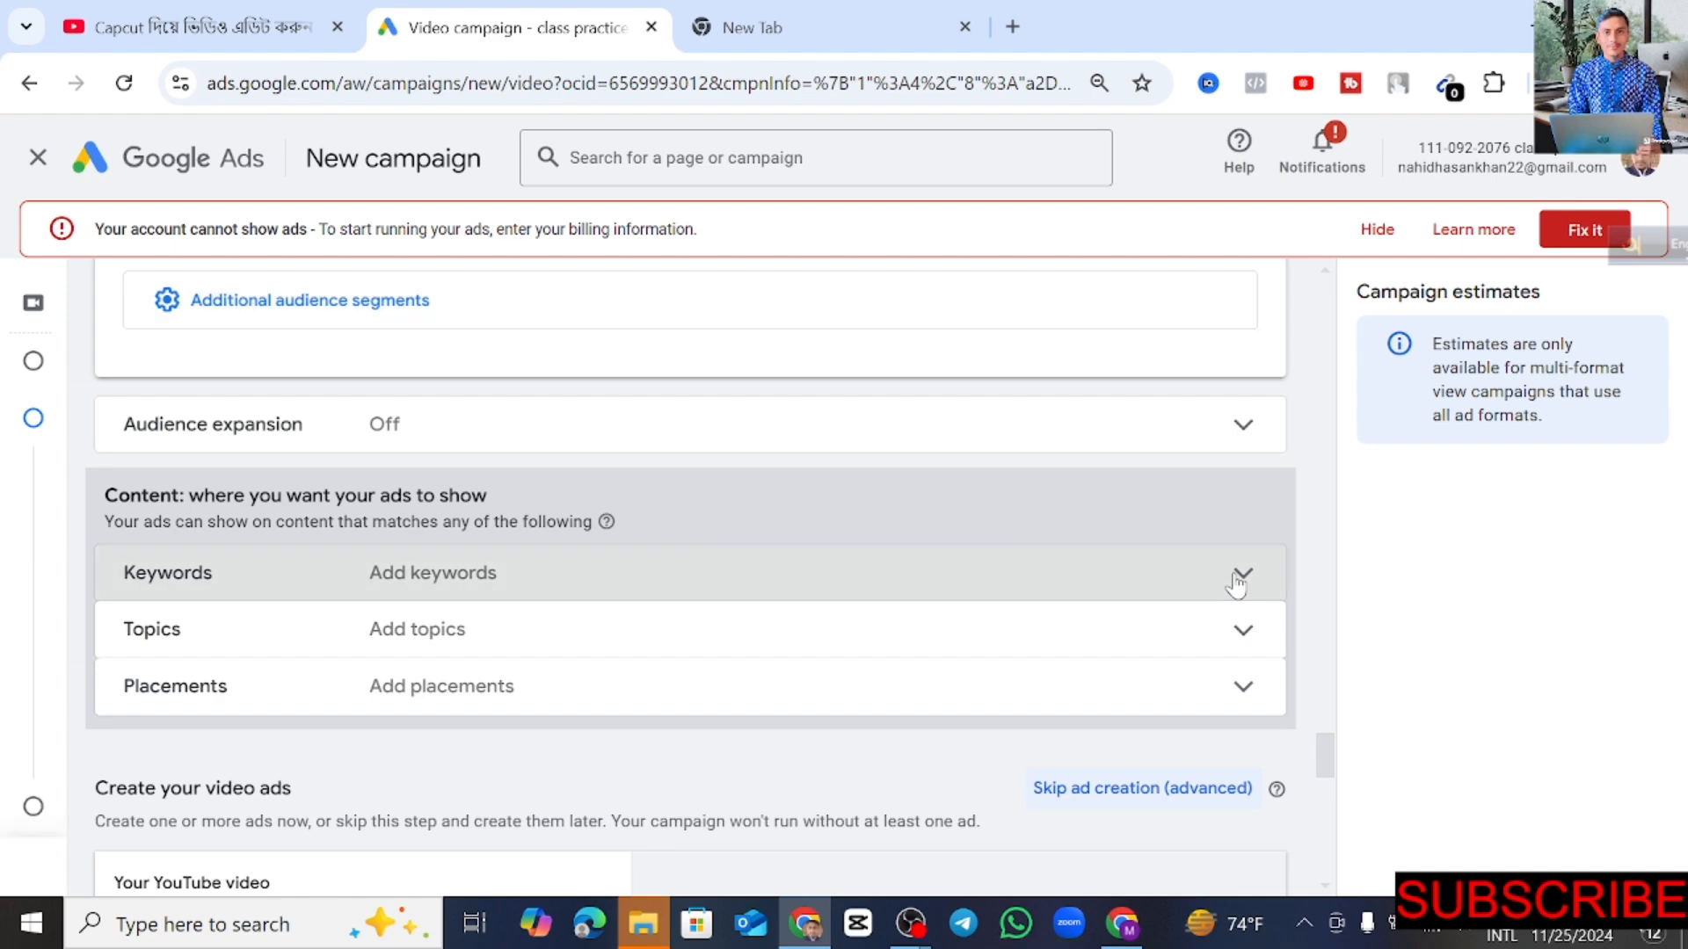
pyautogui.scroll(-3, 1371, 615)
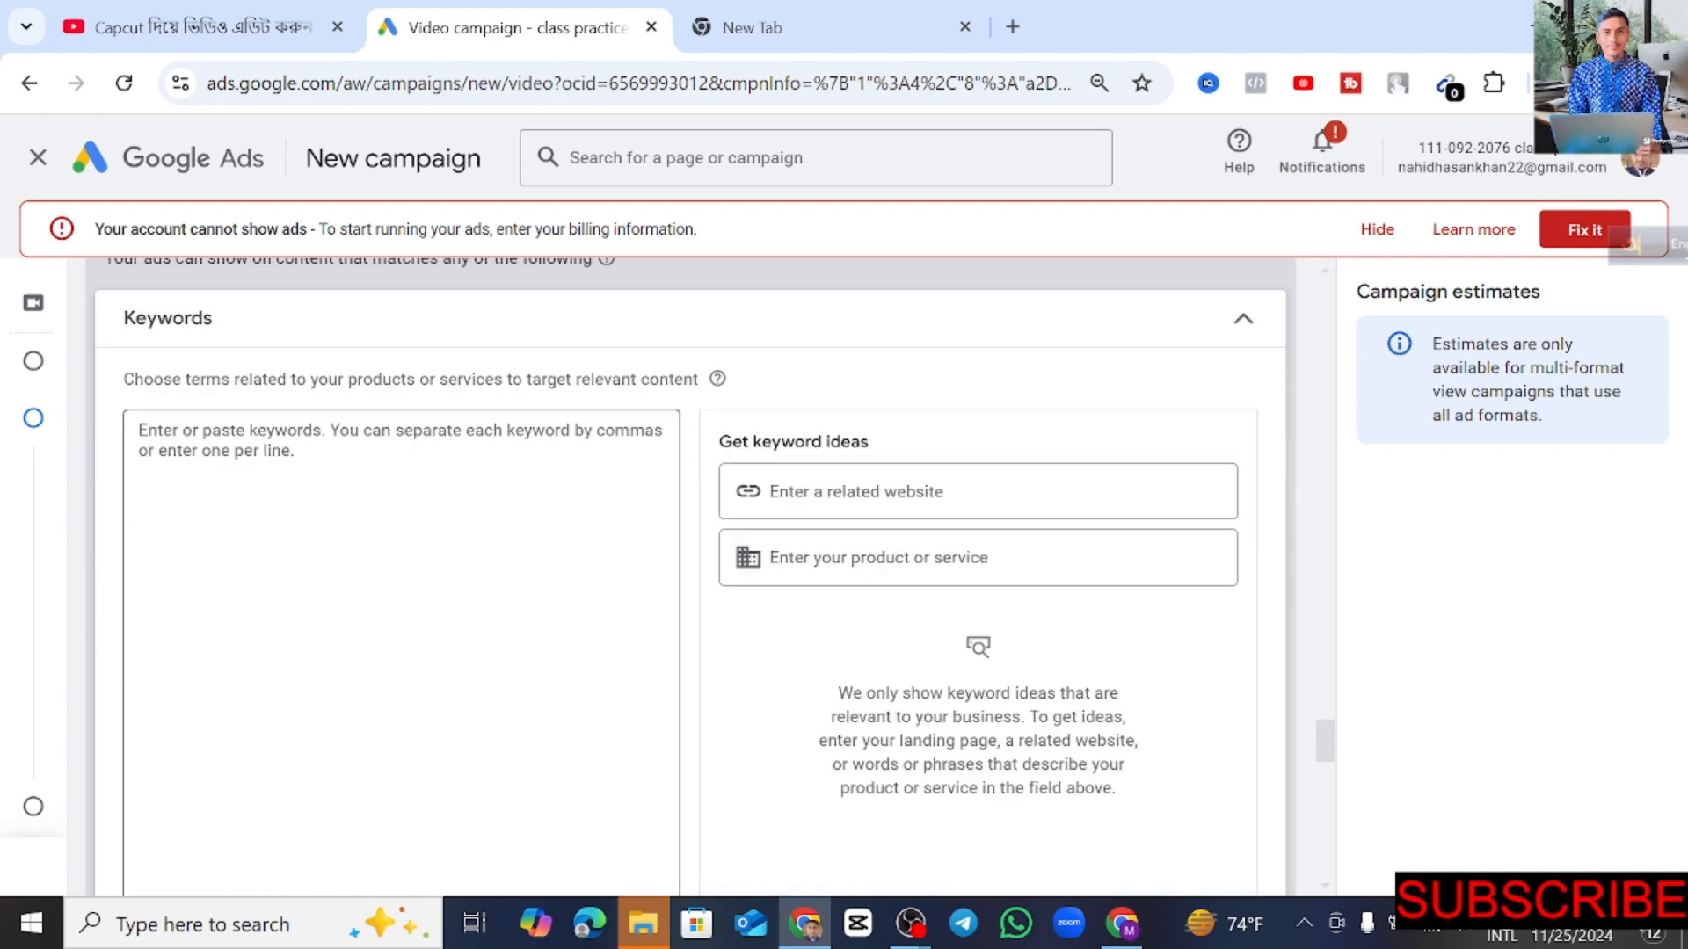
pyautogui.click(286, 448)
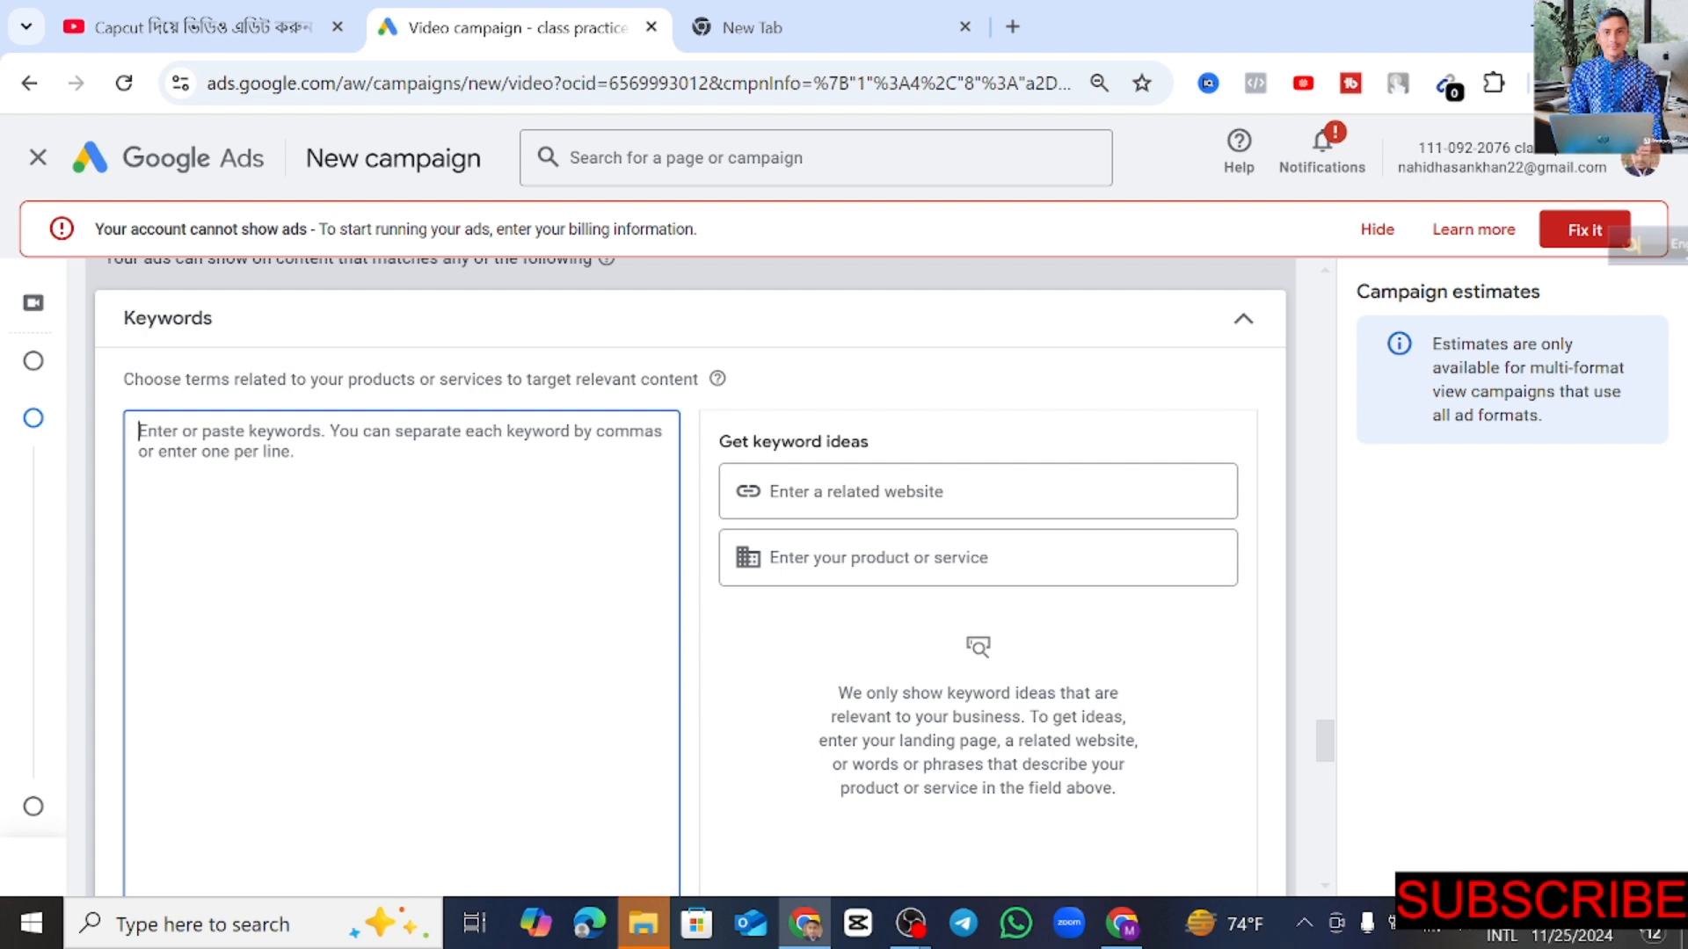
pyautogui.scroll(-3, 686, 571)
pyautogui.scroll(3, 685, 571)
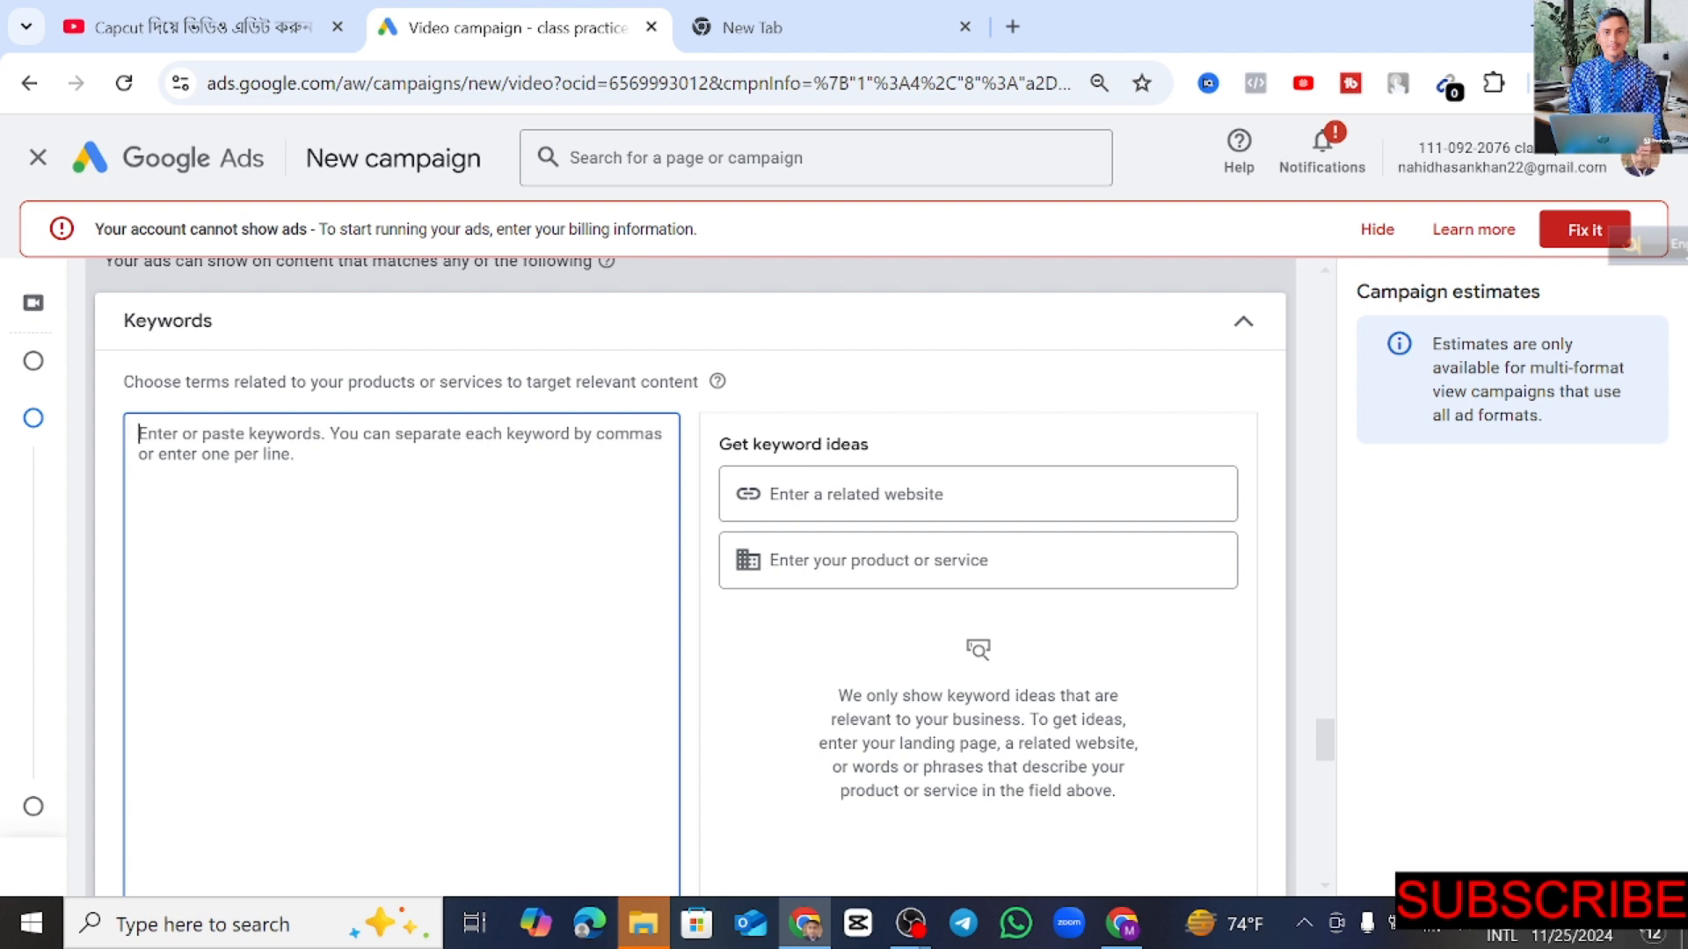
pyautogui.write('tech ')
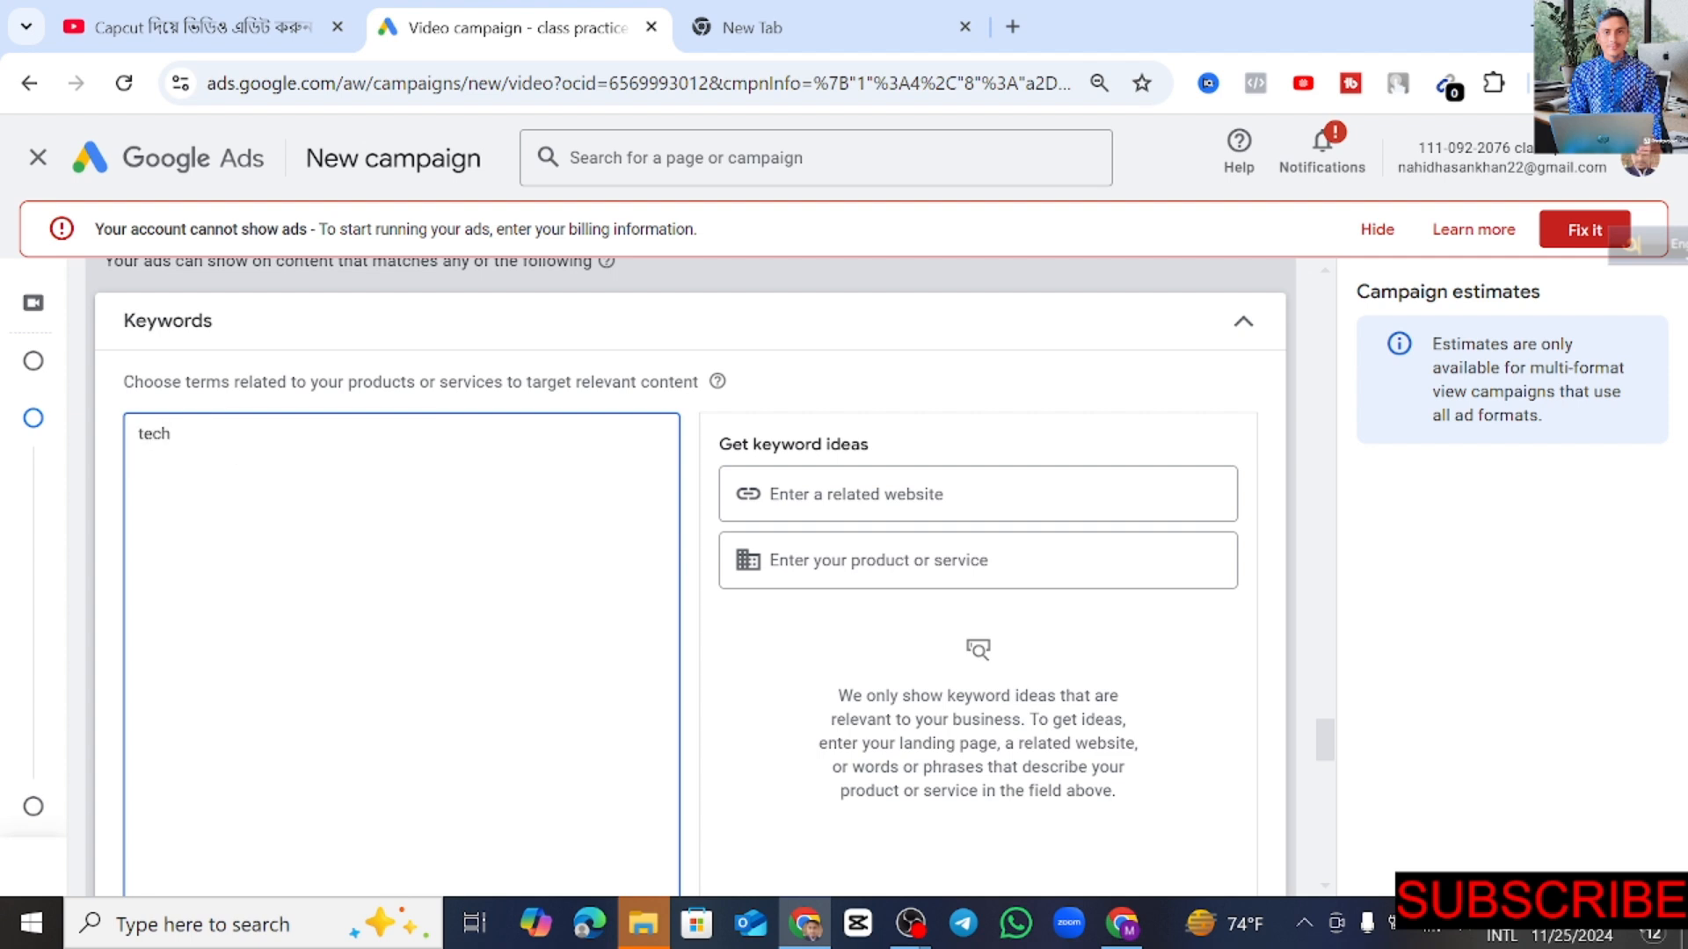
pyautogui.write('technol')
pyautogui.write('torial')
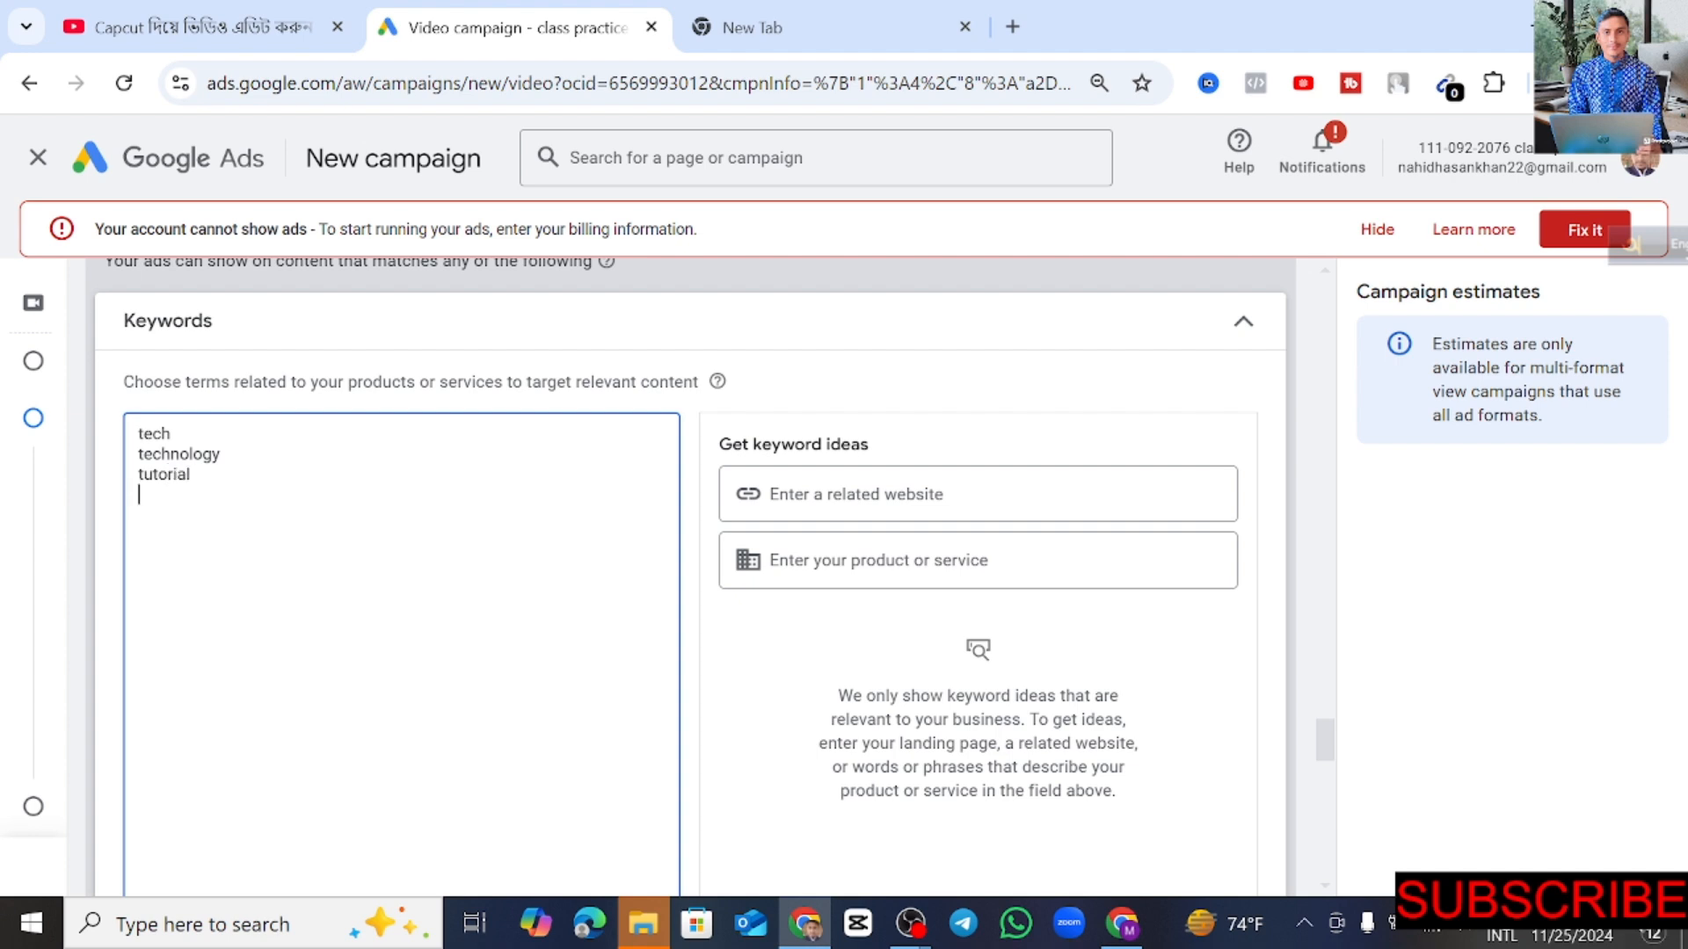
# Step: Add the keyword "bangla tutorial" to the list and add the word "bangla" to the browser's spelling dictionary
pyautogui.press('Return')
pyautogui.write('bangfla')
pyautogui.press('BackSpace')
pyautogui.press('BackSpace')
pyautogui.press('BackSpace')
pyautogui.write('la tutorial')
pyautogui.press('Return')
pyautogui.rightClick(176, 494)
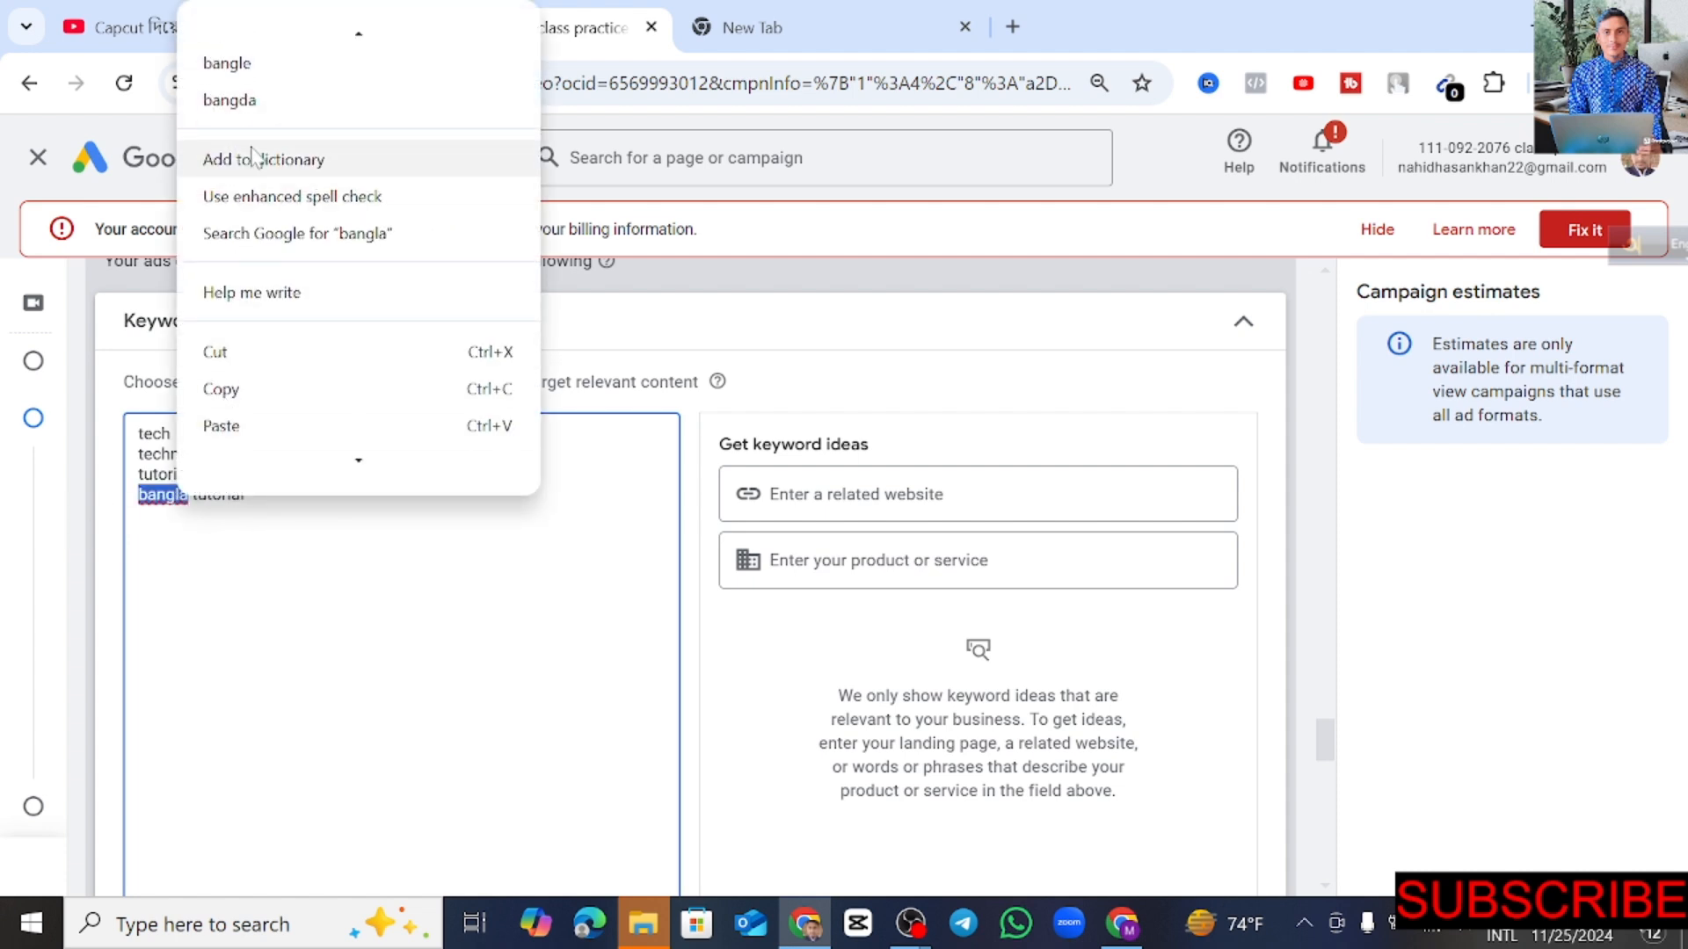
pyautogui.click(256, 158)
pyautogui.press('End')
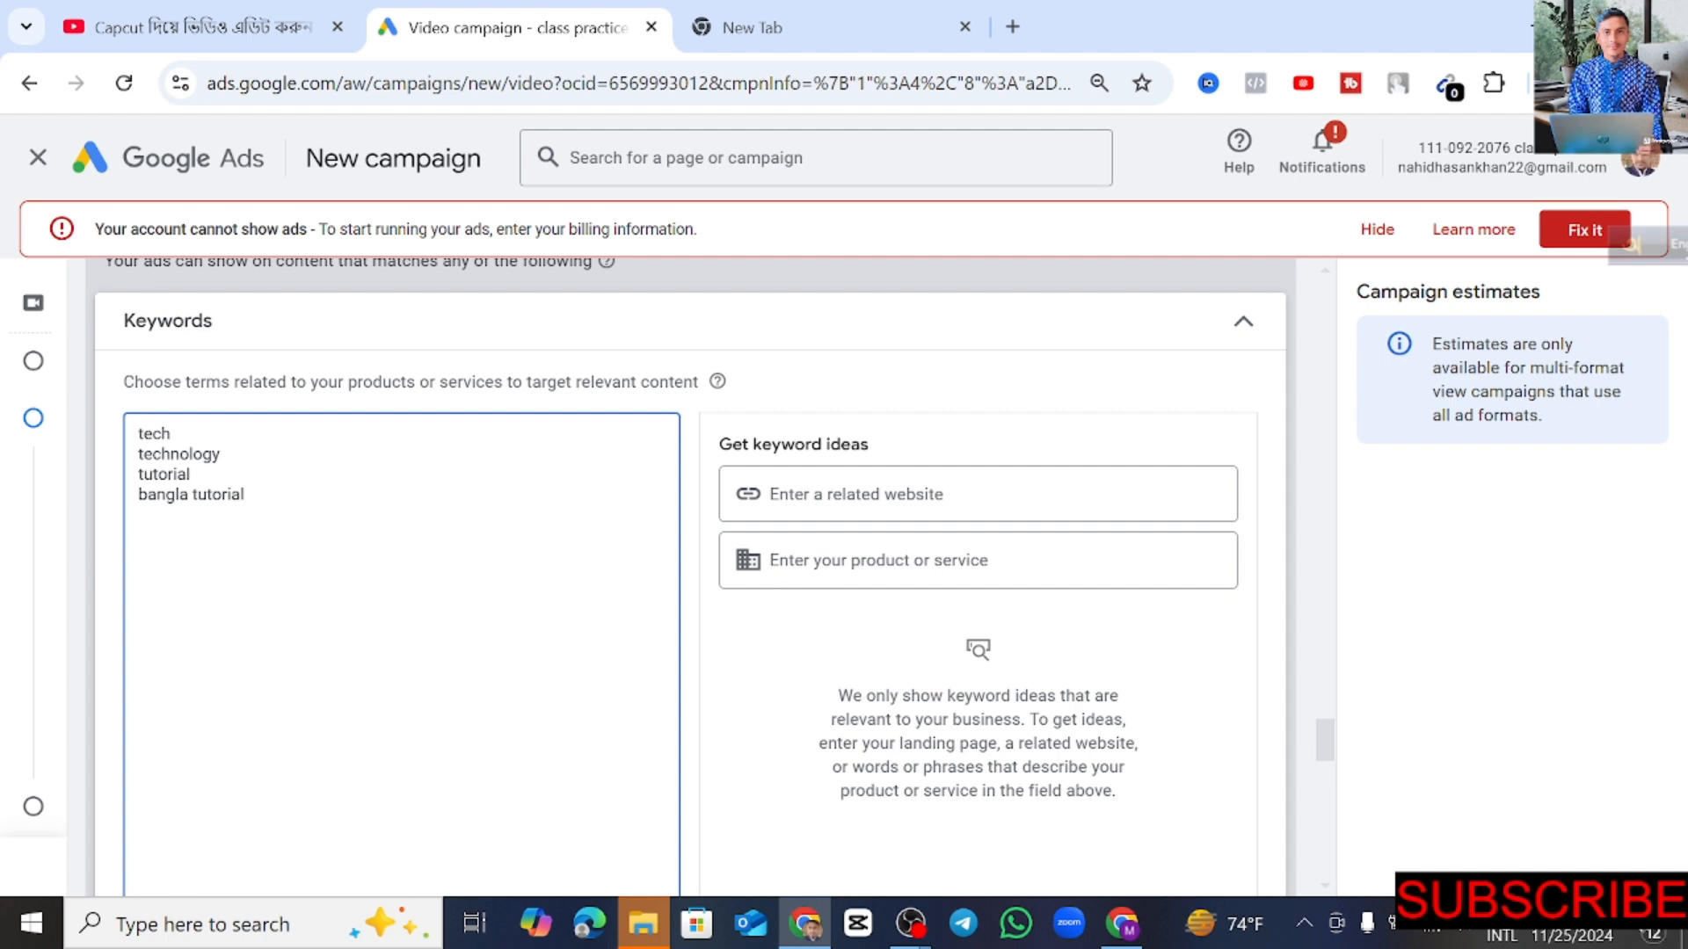
# Step: Switch to the empty browser tab, search for rapidtags and open the Rapidtags YouTube tag generator
pyautogui.click(751, 33)
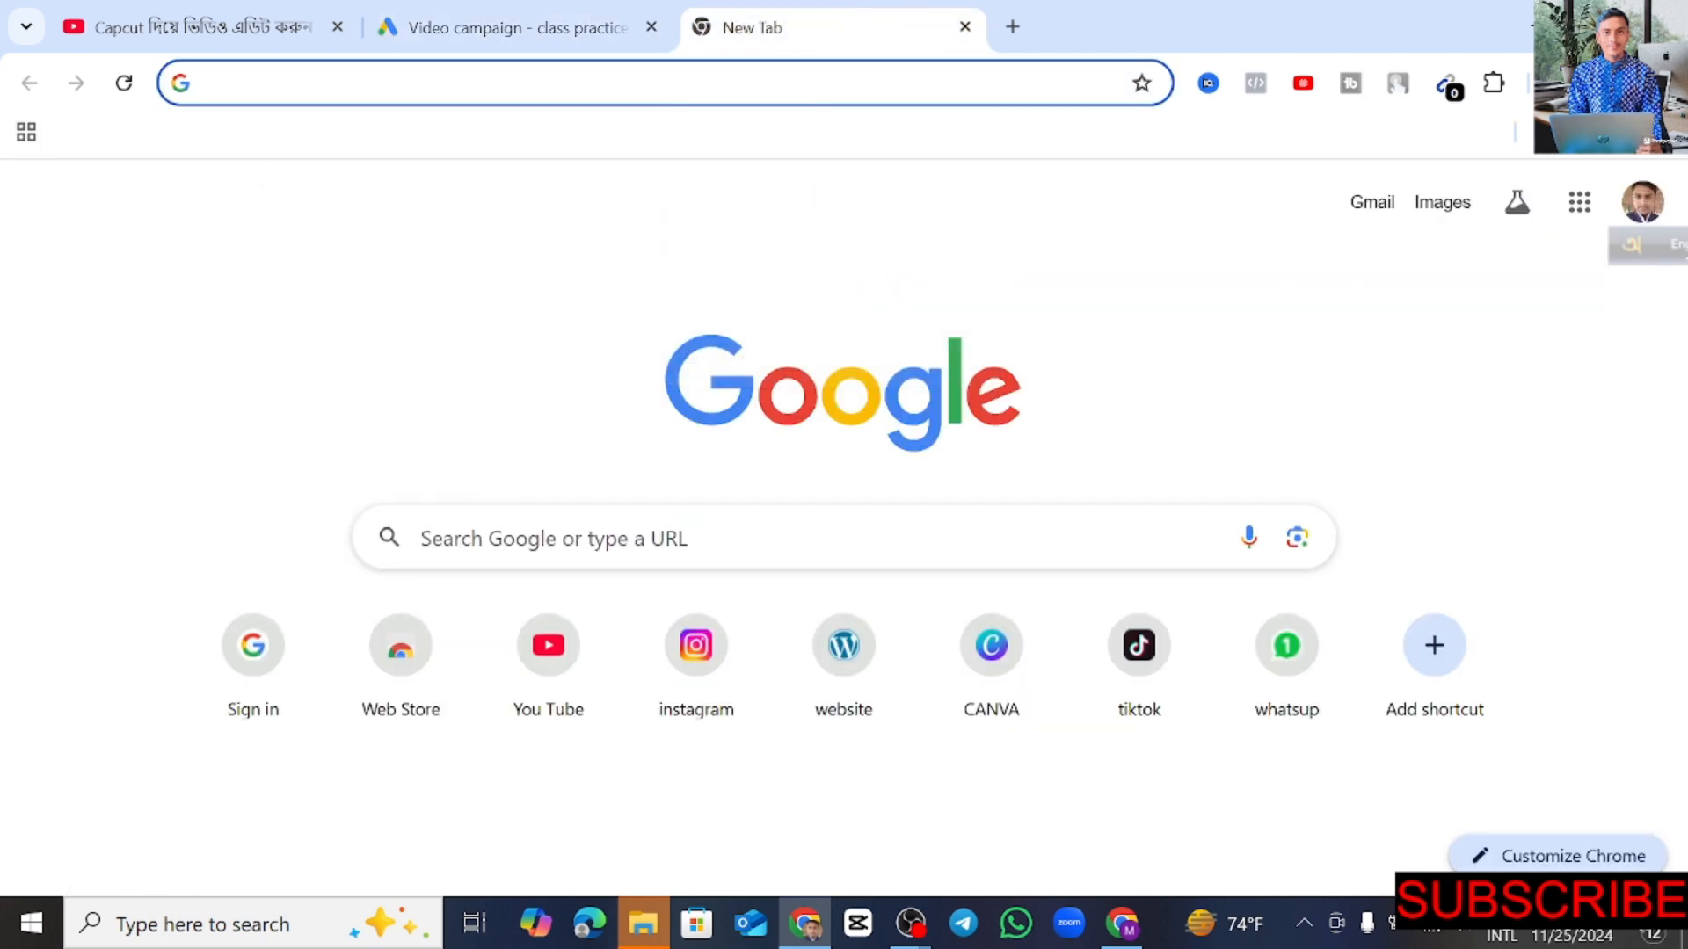
pyautogui.click(651, 82)
pyautogui.write('r')
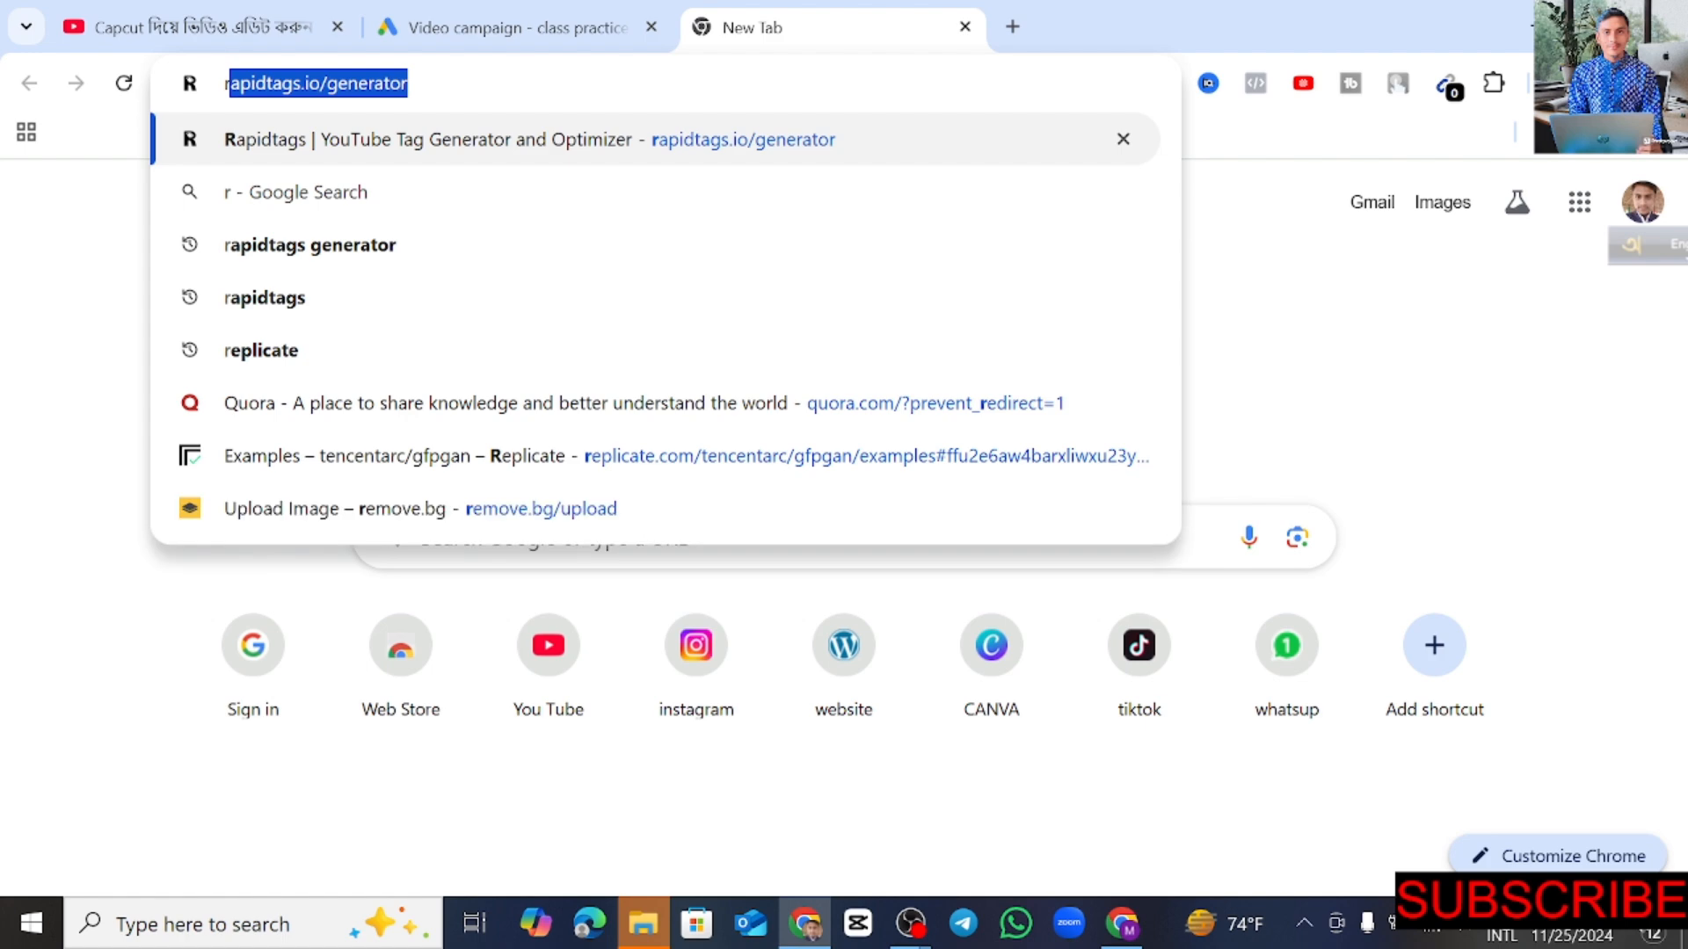
pyautogui.write('apitag')
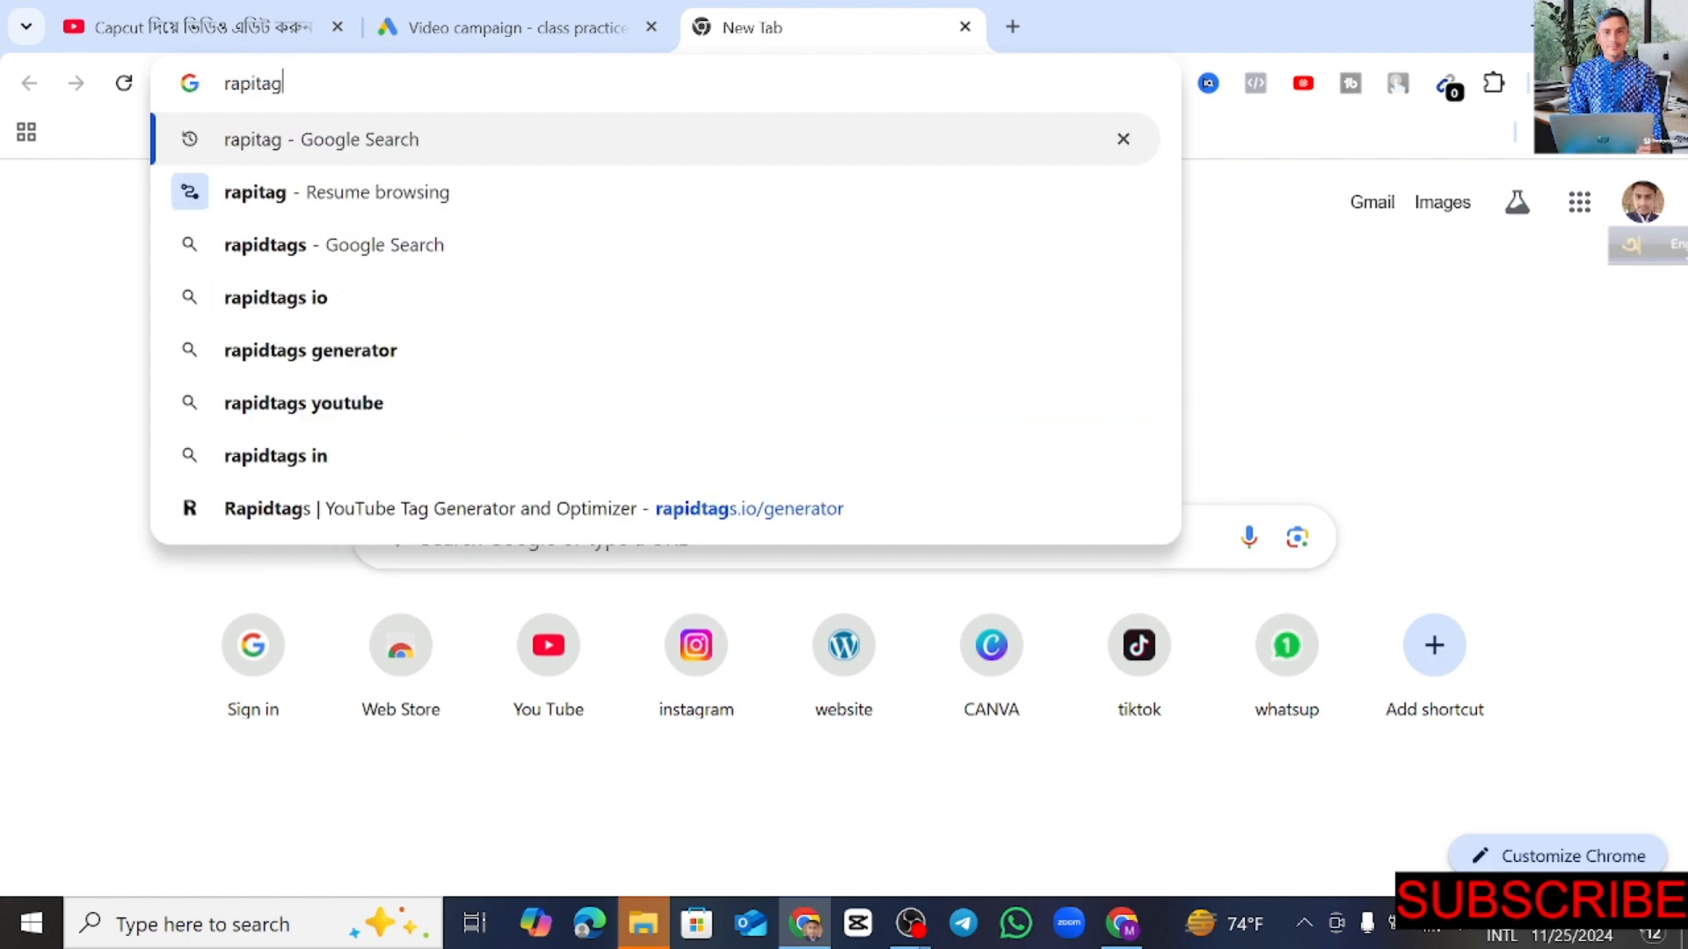
pyautogui.click(343, 246)
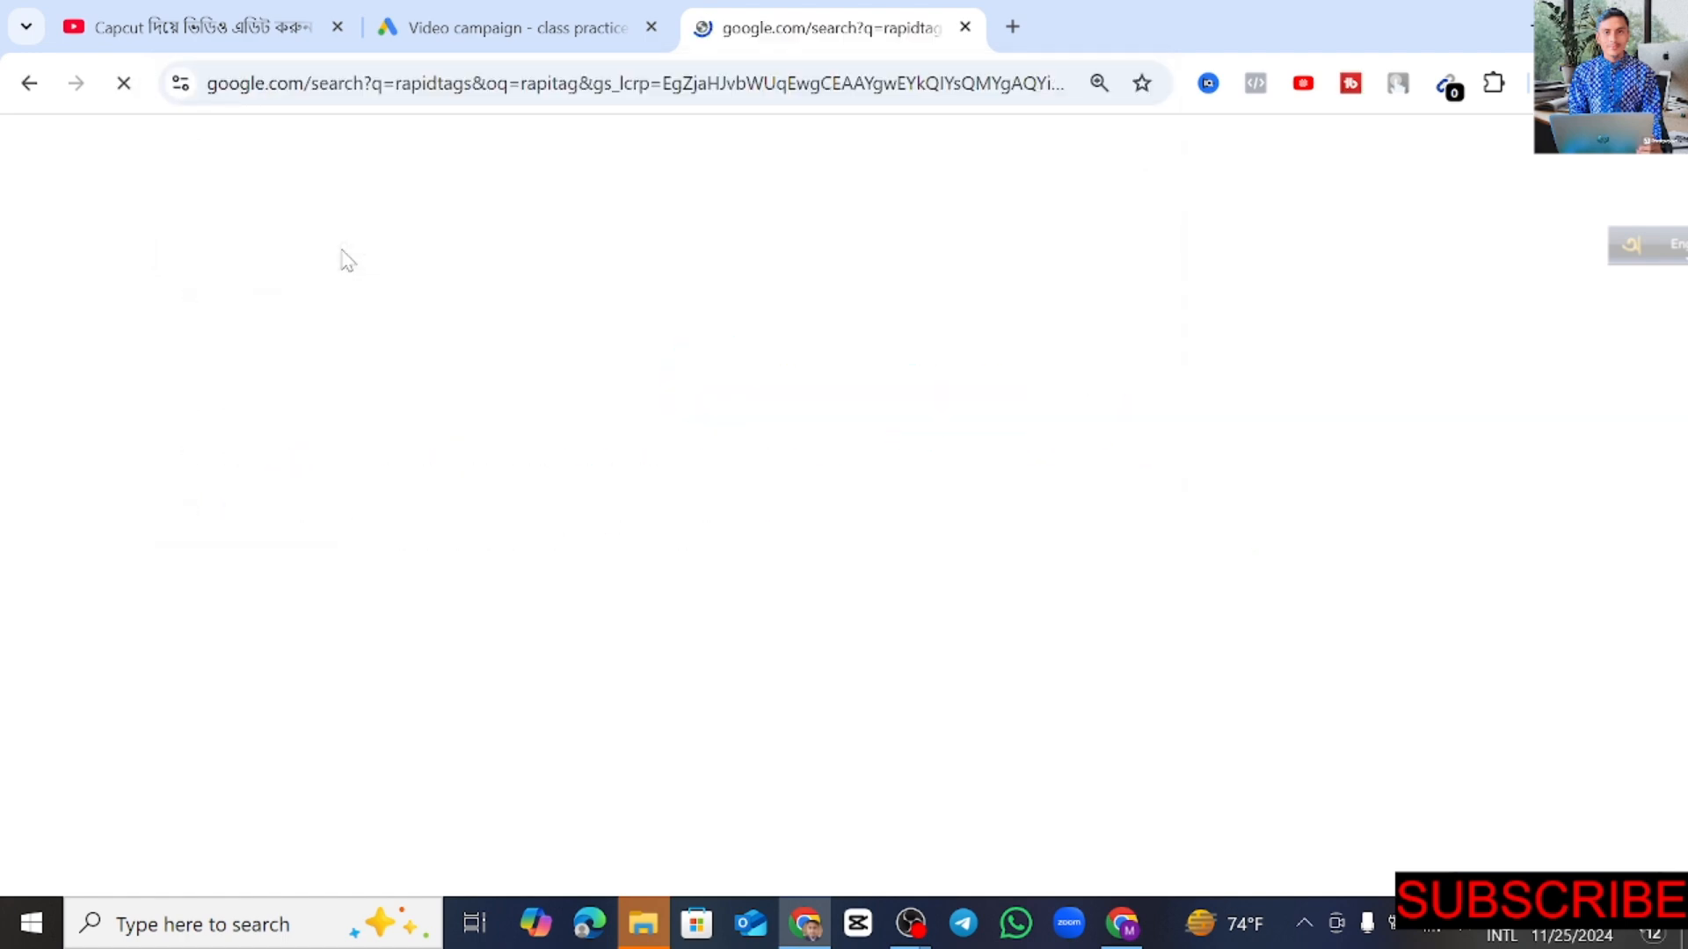
pyautogui.click(206, 555)
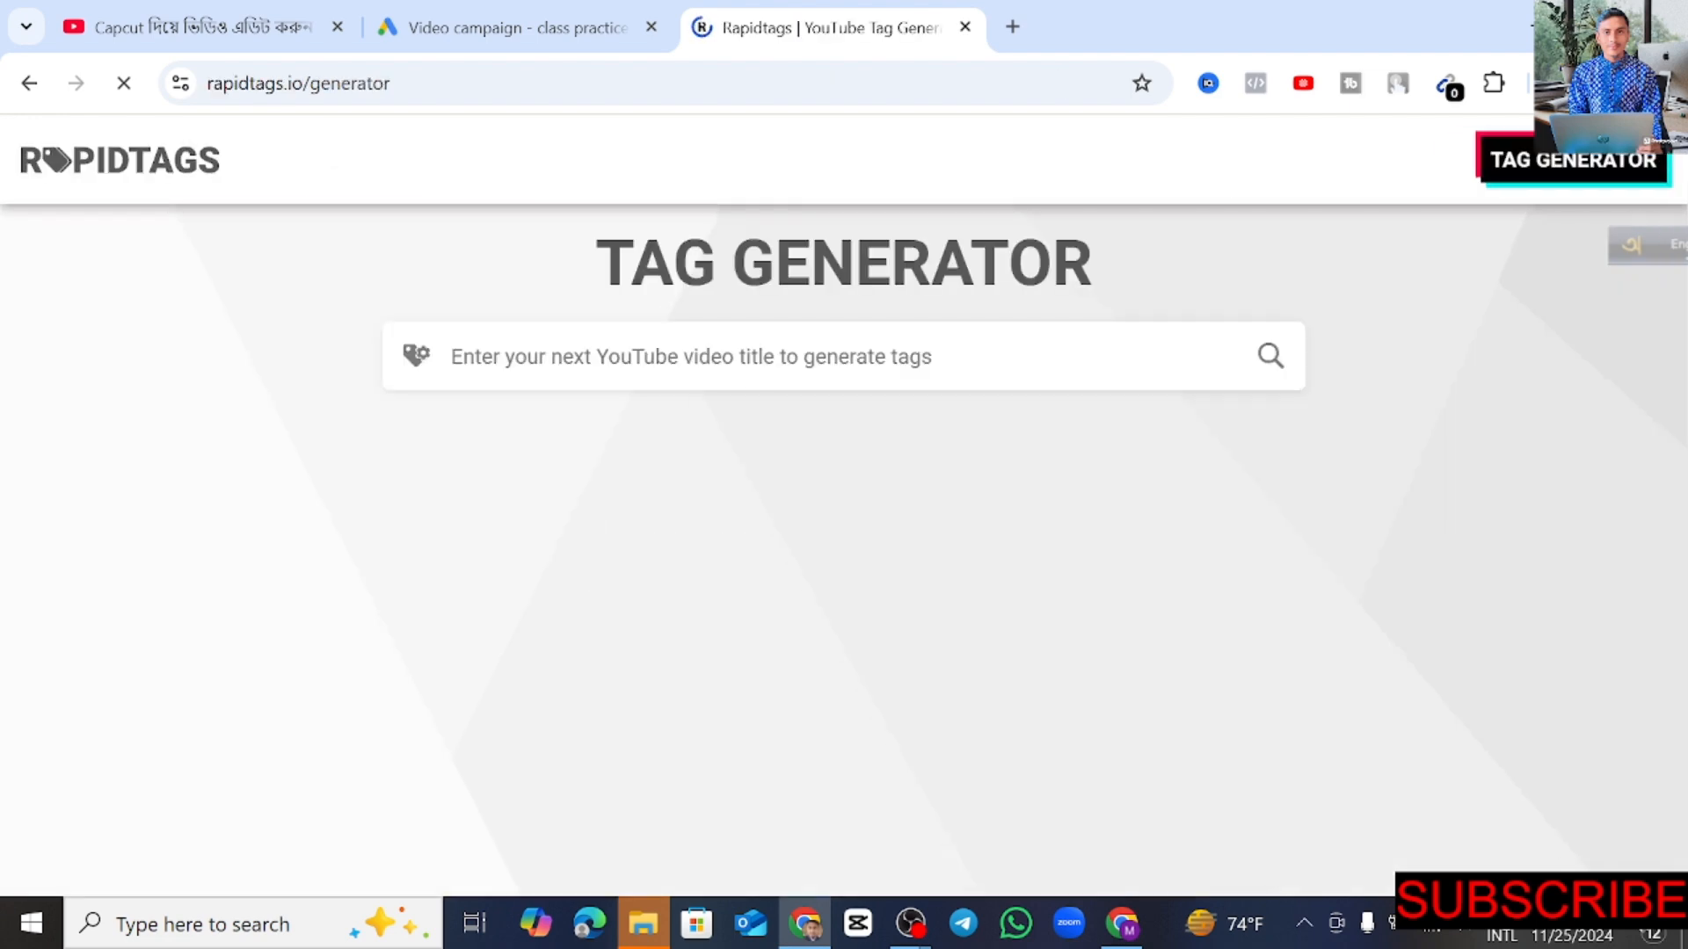
# Step: Generate tags for the title "tech tutorial" and copy all the generated tags
pyautogui.click(610, 361)
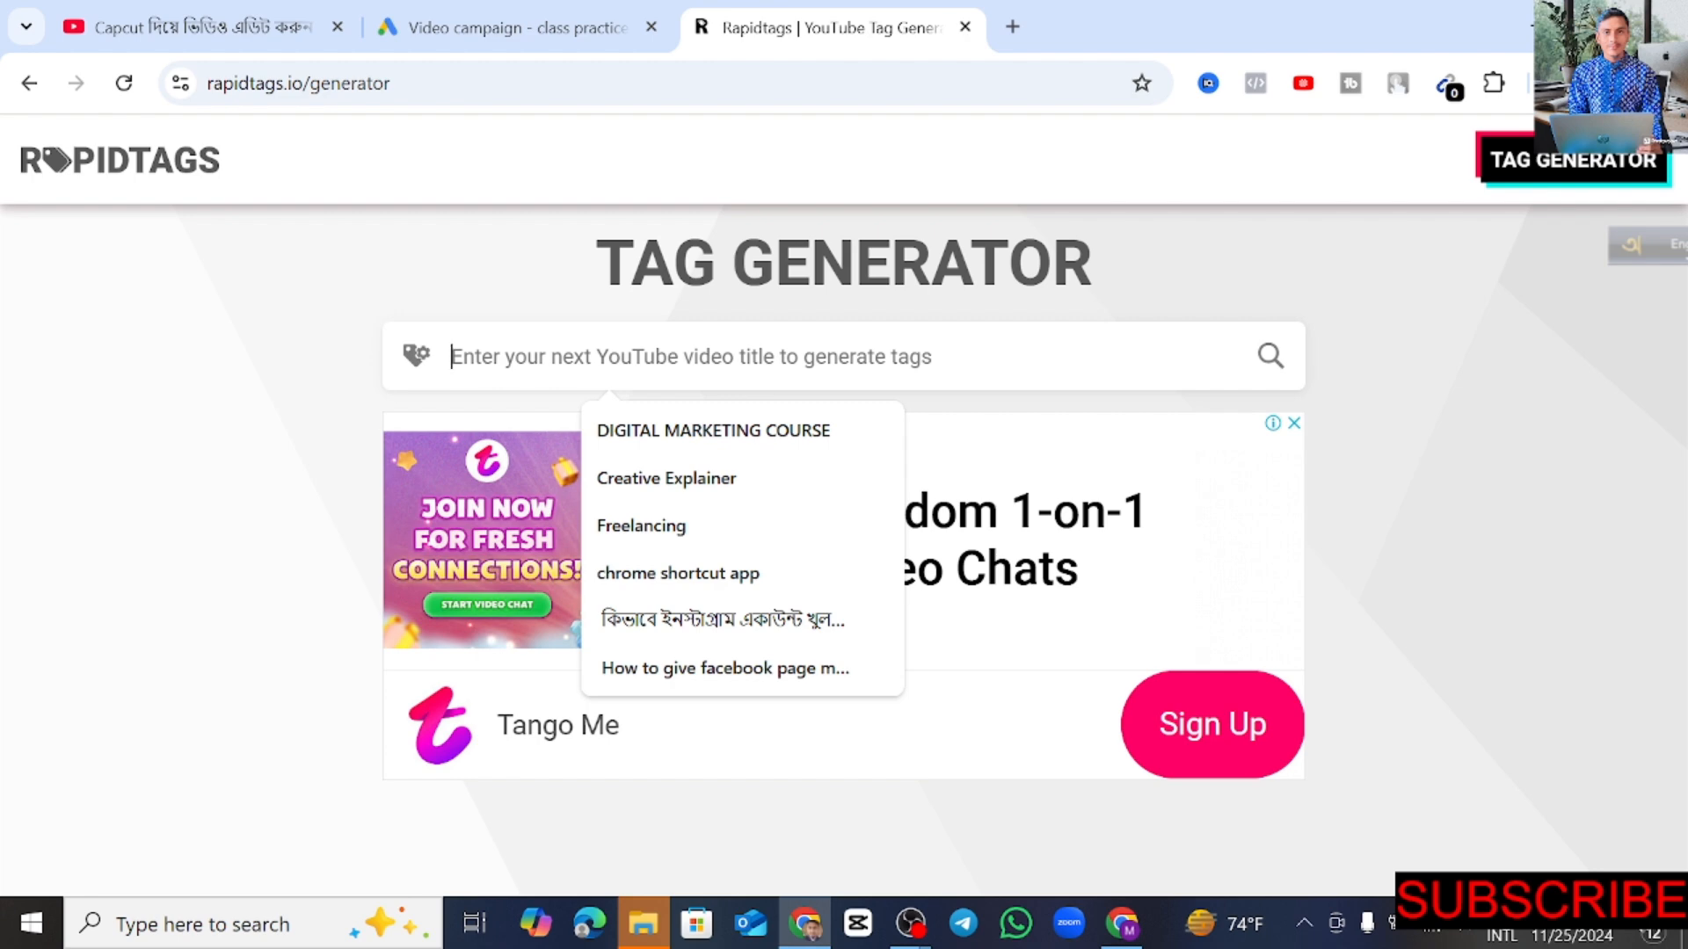
pyautogui.write('tec')
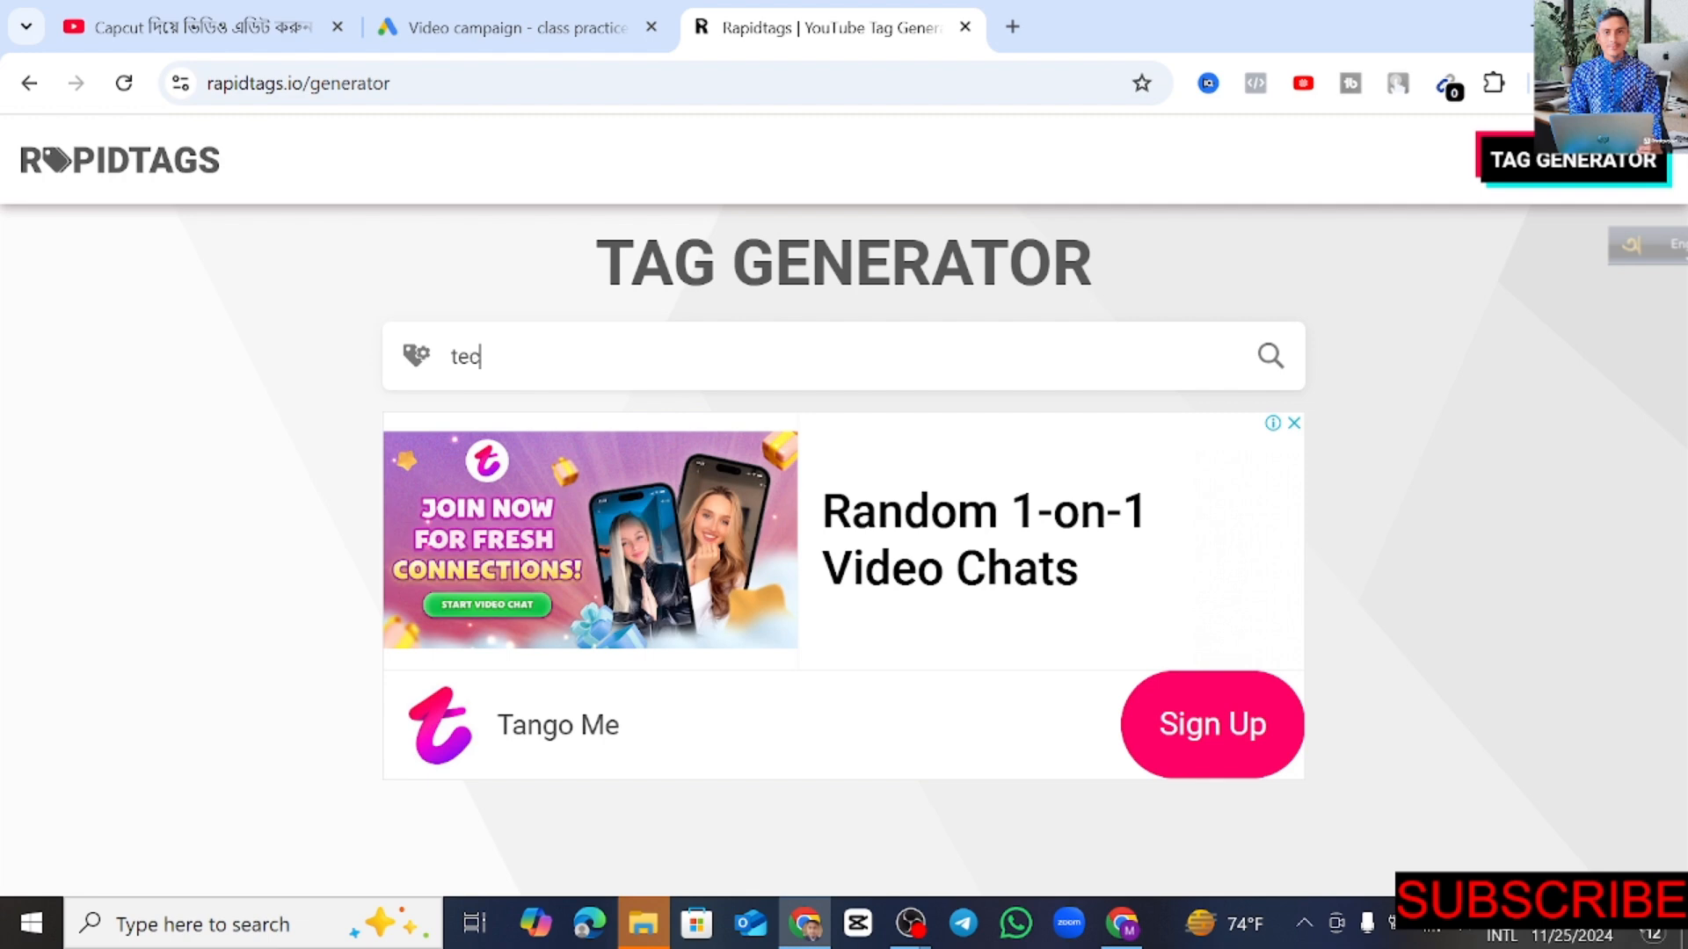
pyautogui.write('h tutorial')
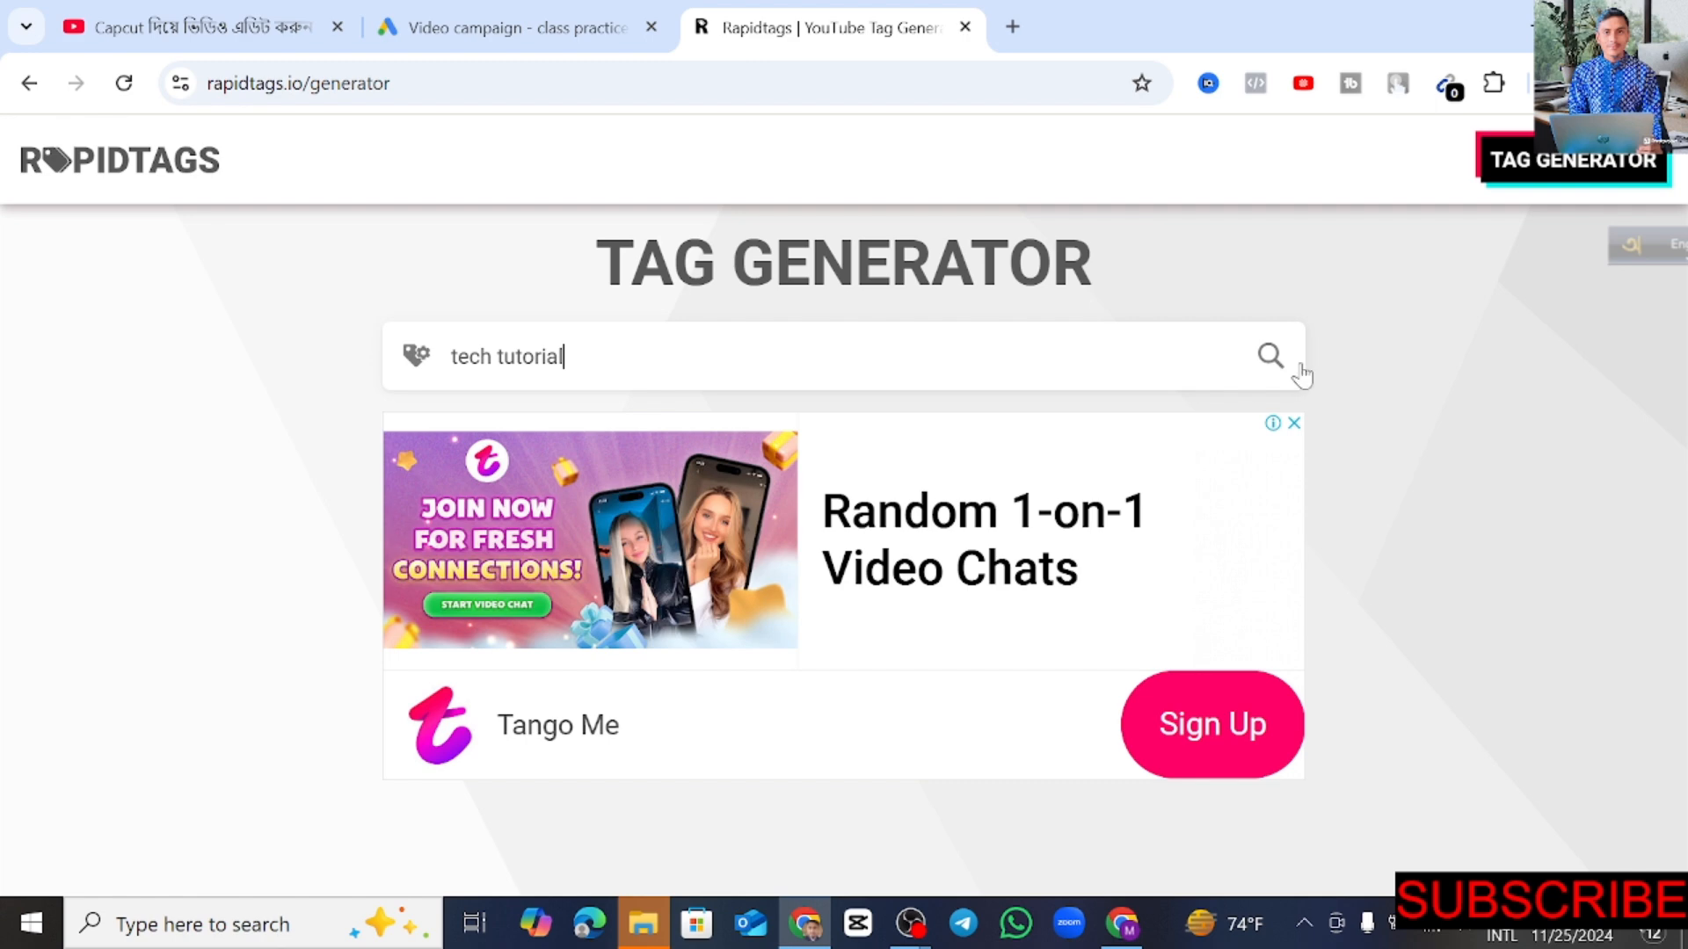
pyautogui.click(1269, 356)
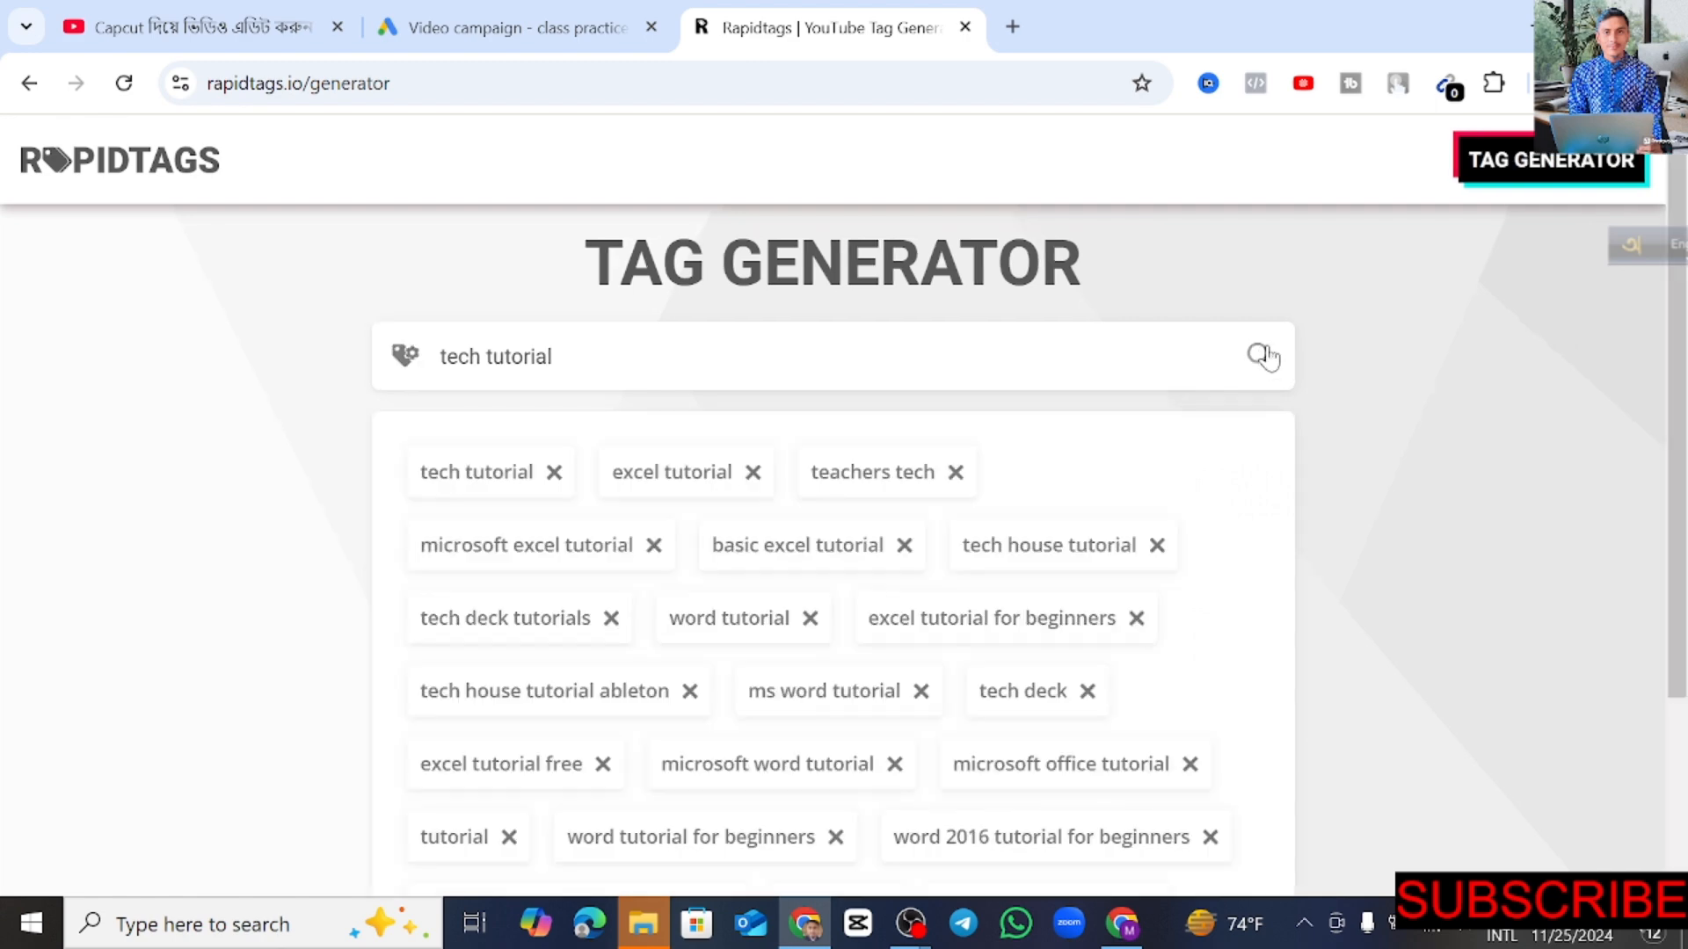
pyautogui.scroll(-3, 1243, 441)
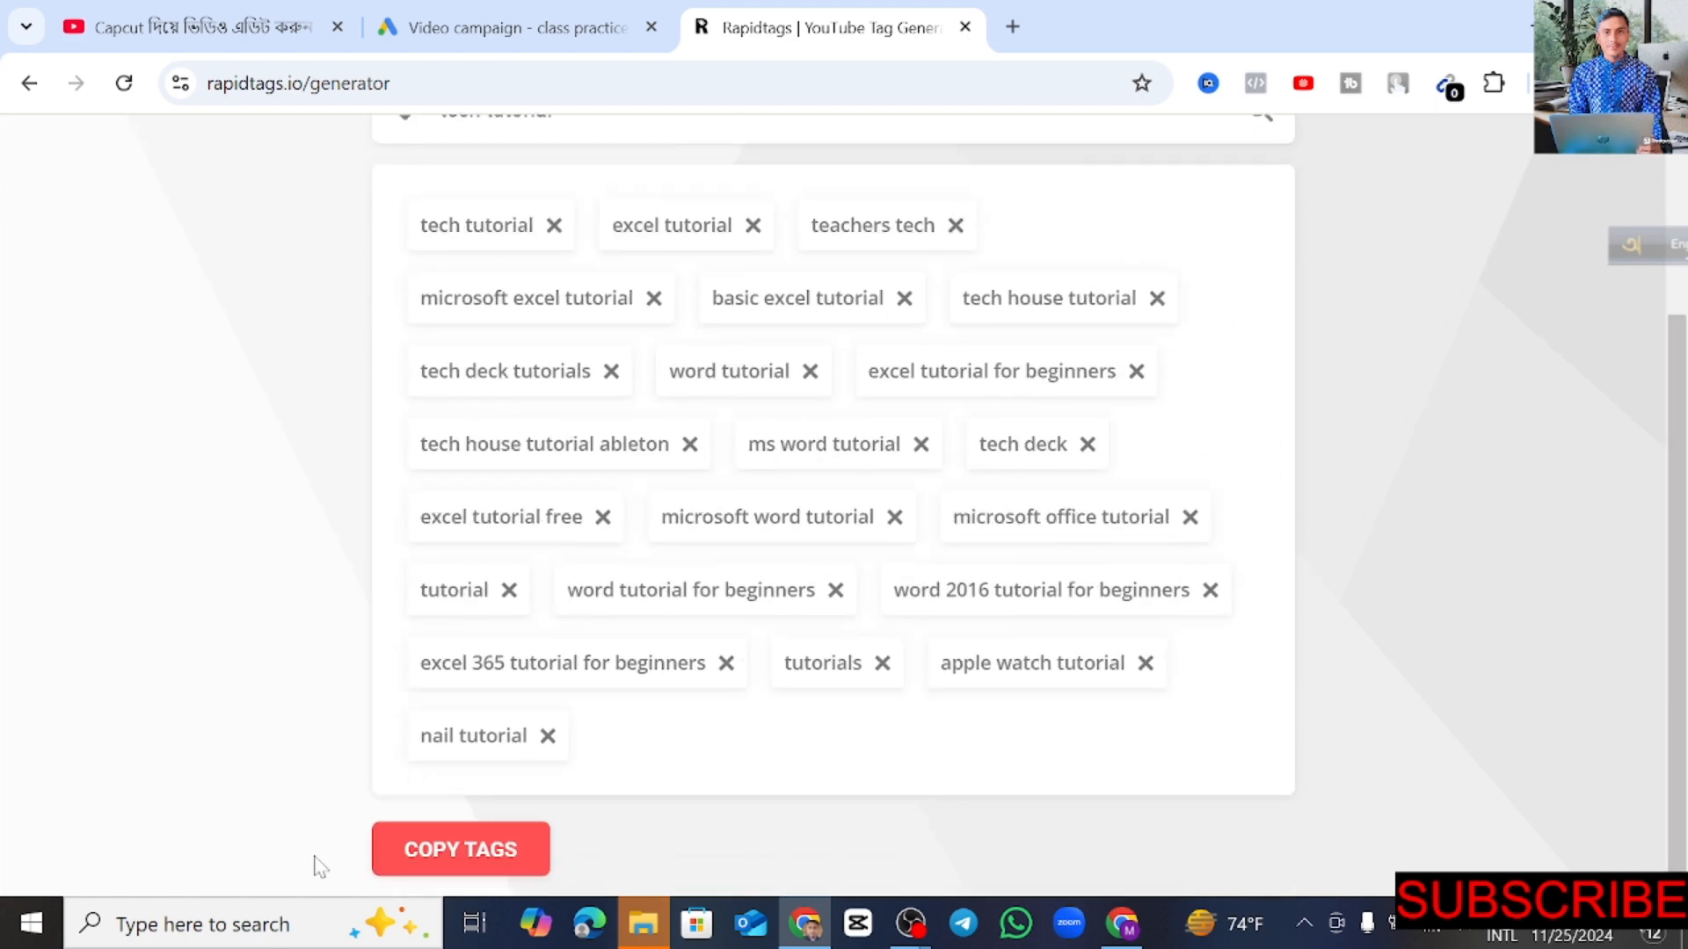
pyautogui.click(439, 853)
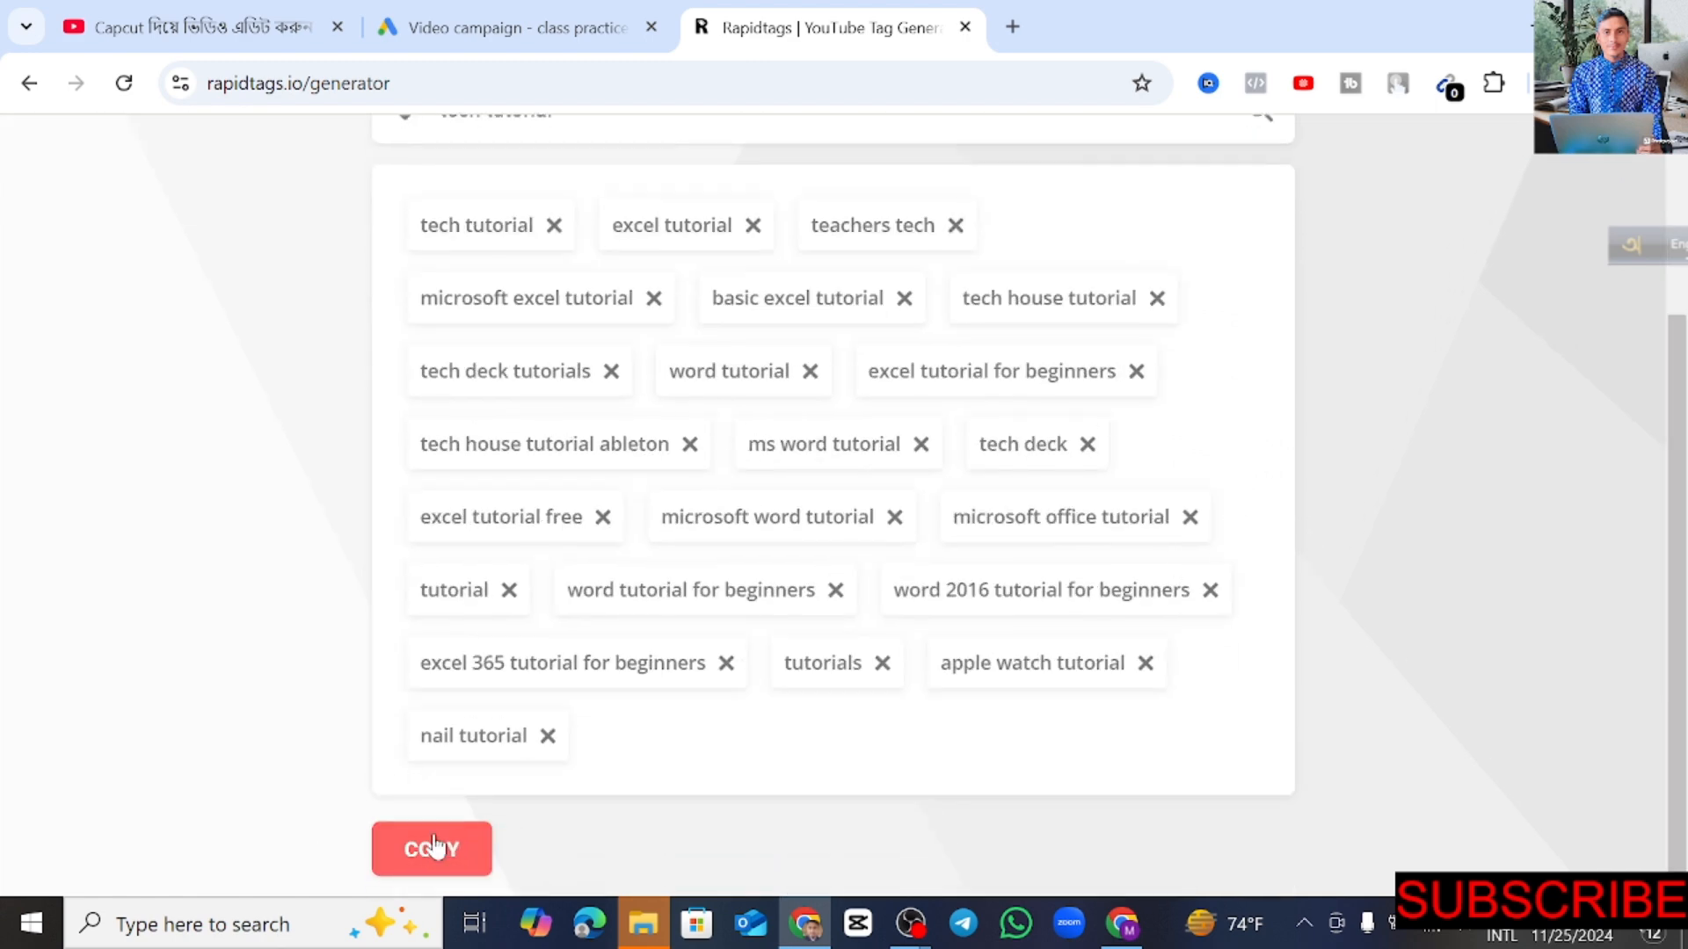
# Step: Return to the Google Ads campaign and paste the copied tags into the keyword list after "bangla tutorial"
pyautogui.click(502, 11)
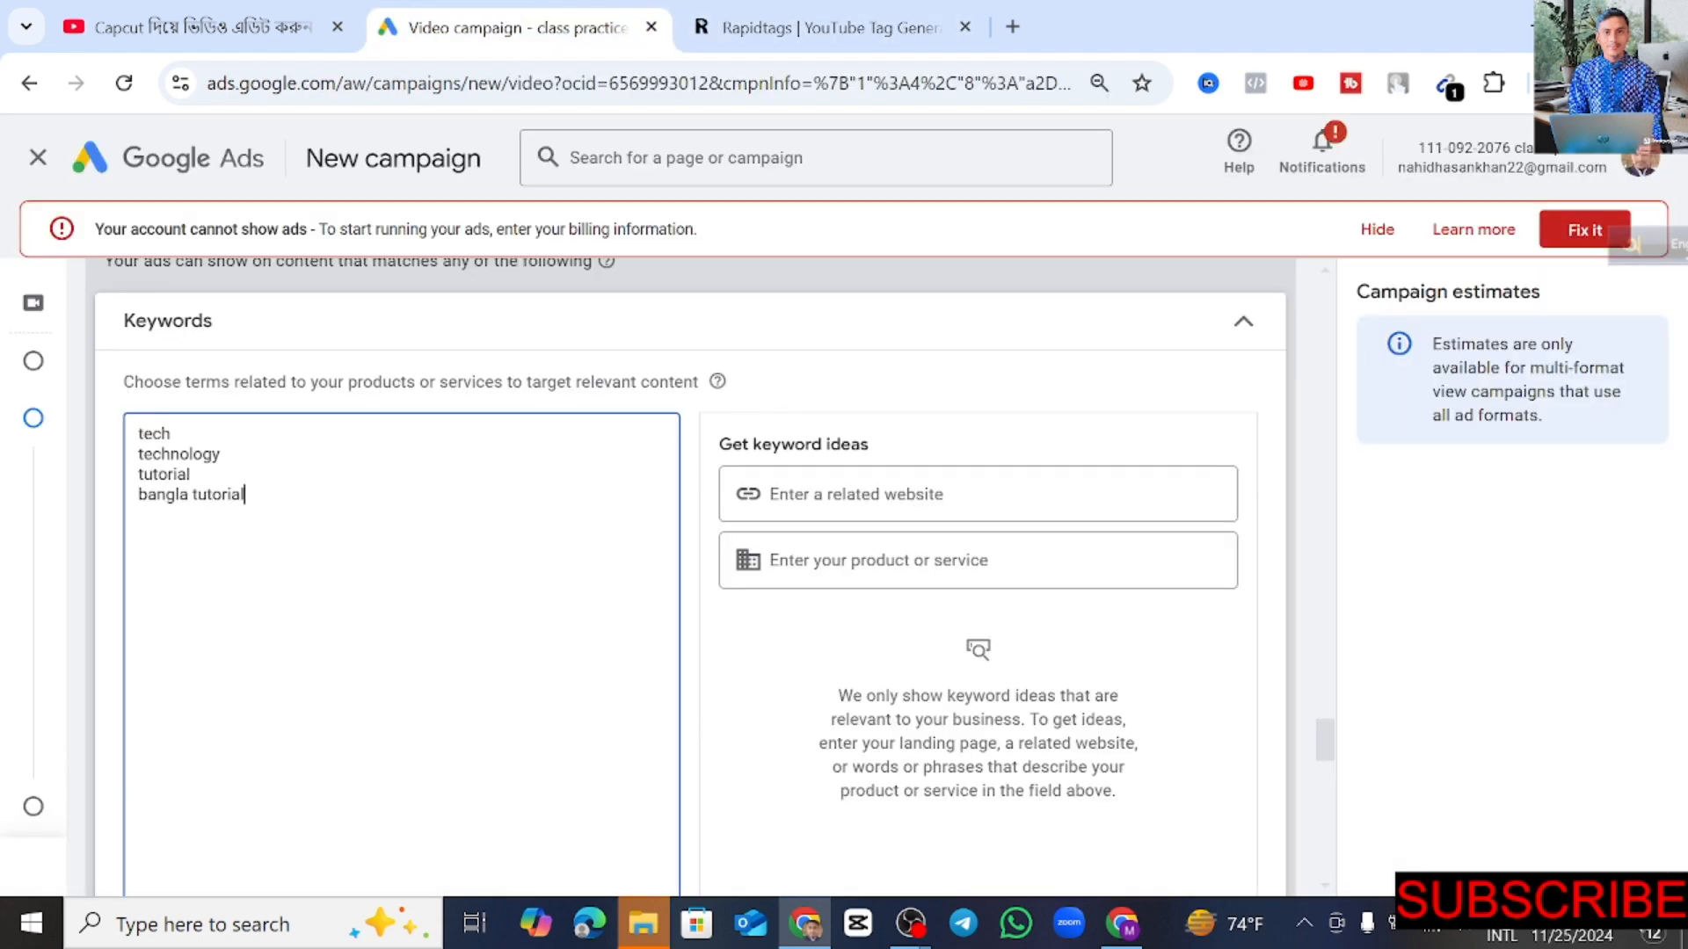
pyautogui.write('tech tutorial excel tutorial teachers tech microsoft excel tutorial basic excel tutorial tech house tutorial tech deck tutorials word tutorial excel tutorial for beginners tech house tutorial ableton ms word tutorial tech deck excel tutorial free microsoft word tutorial microsoft office tutorial tutorial word tutorial for beginners word 2016 tutorial for beginners excel 365 tutorial for beginners tutorials apple watch tutorial nail tutorial')
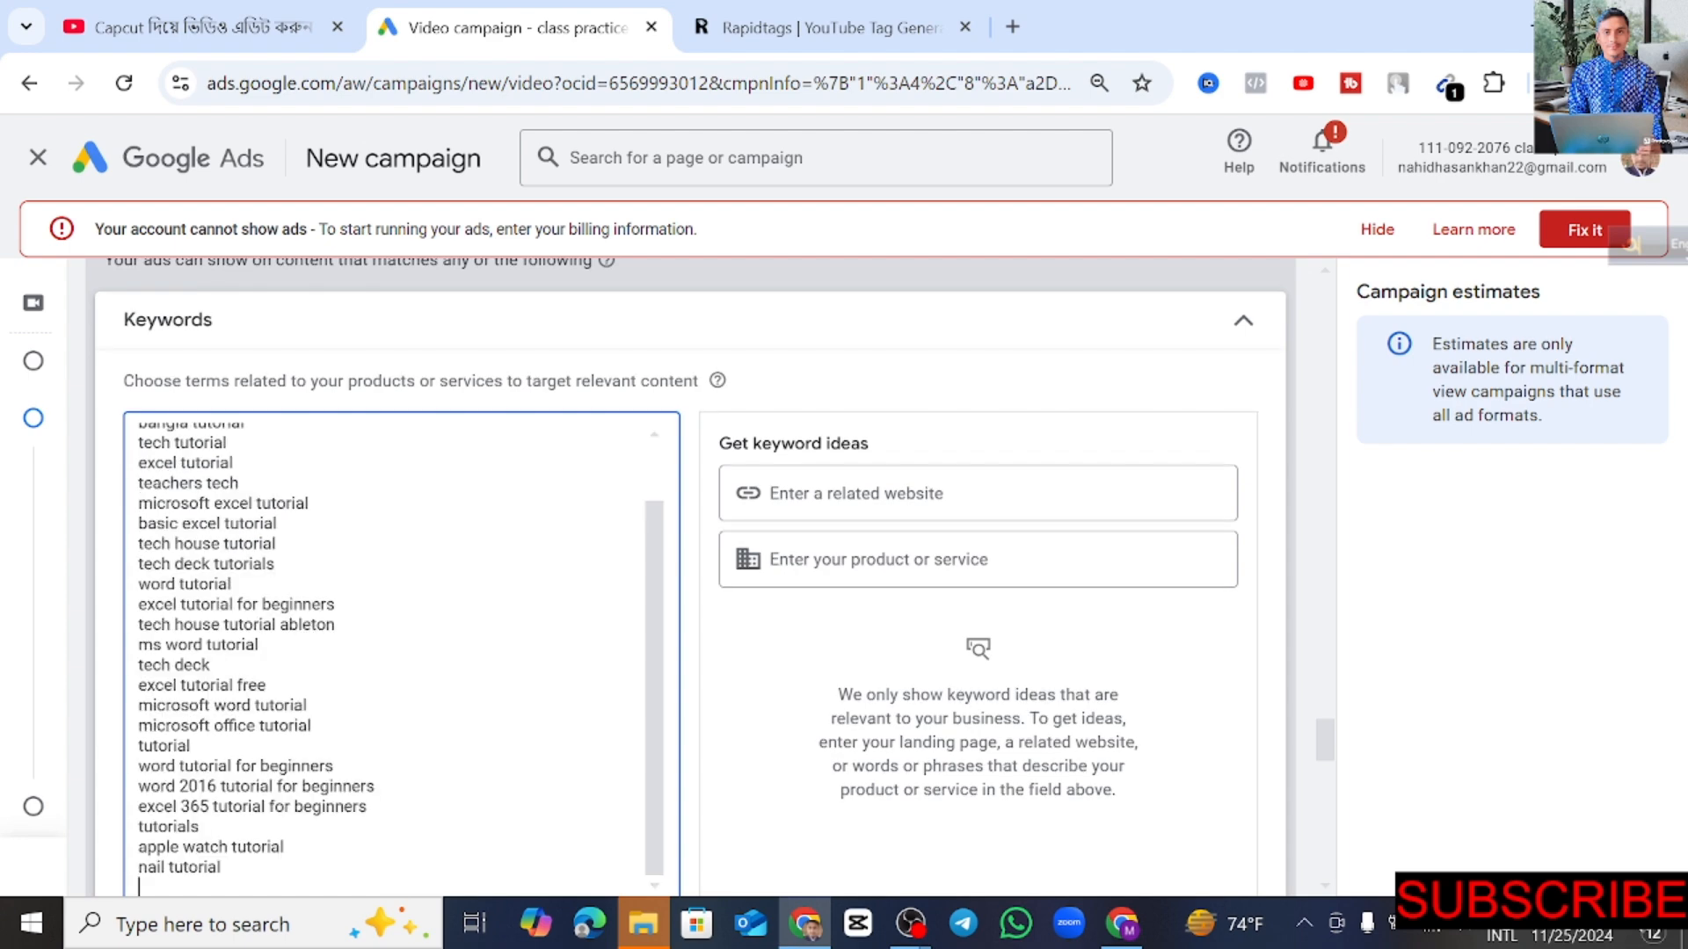
pyautogui.scroll(-1, 690, 576)
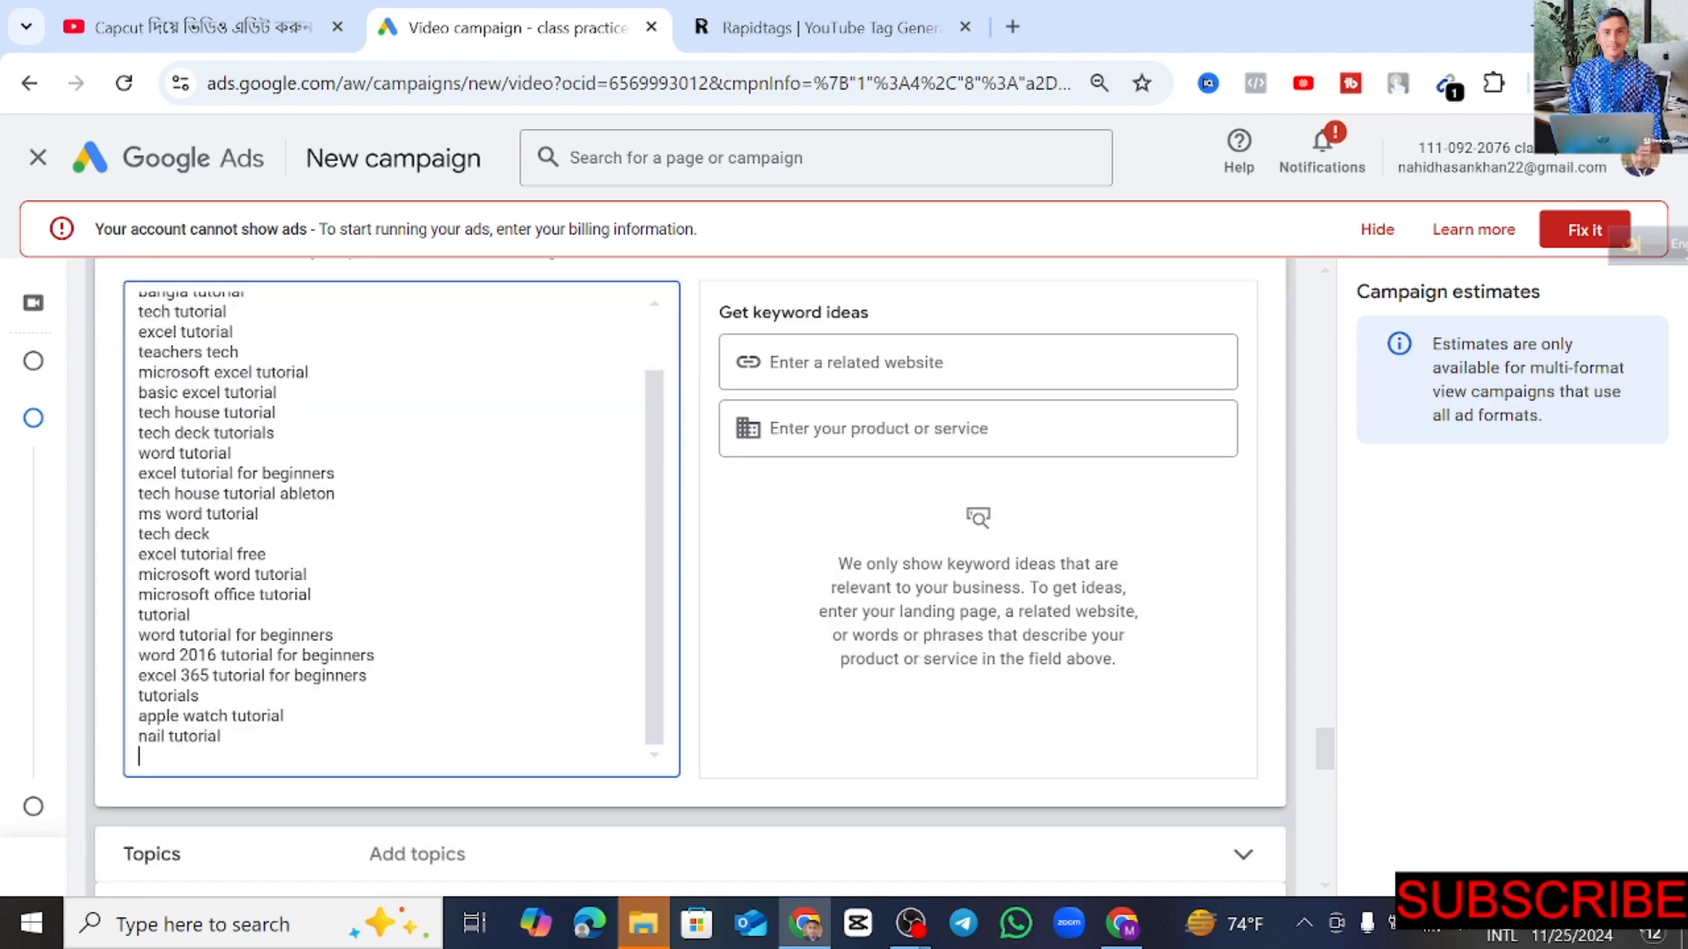
# Step: Review the pasted keyword list, expand the placement targeting and look into the YouTube channels category before returning to the category list
pyautogui.scroll(4, 659, 611)
pyautogui.scroll(-6, 395, 703)
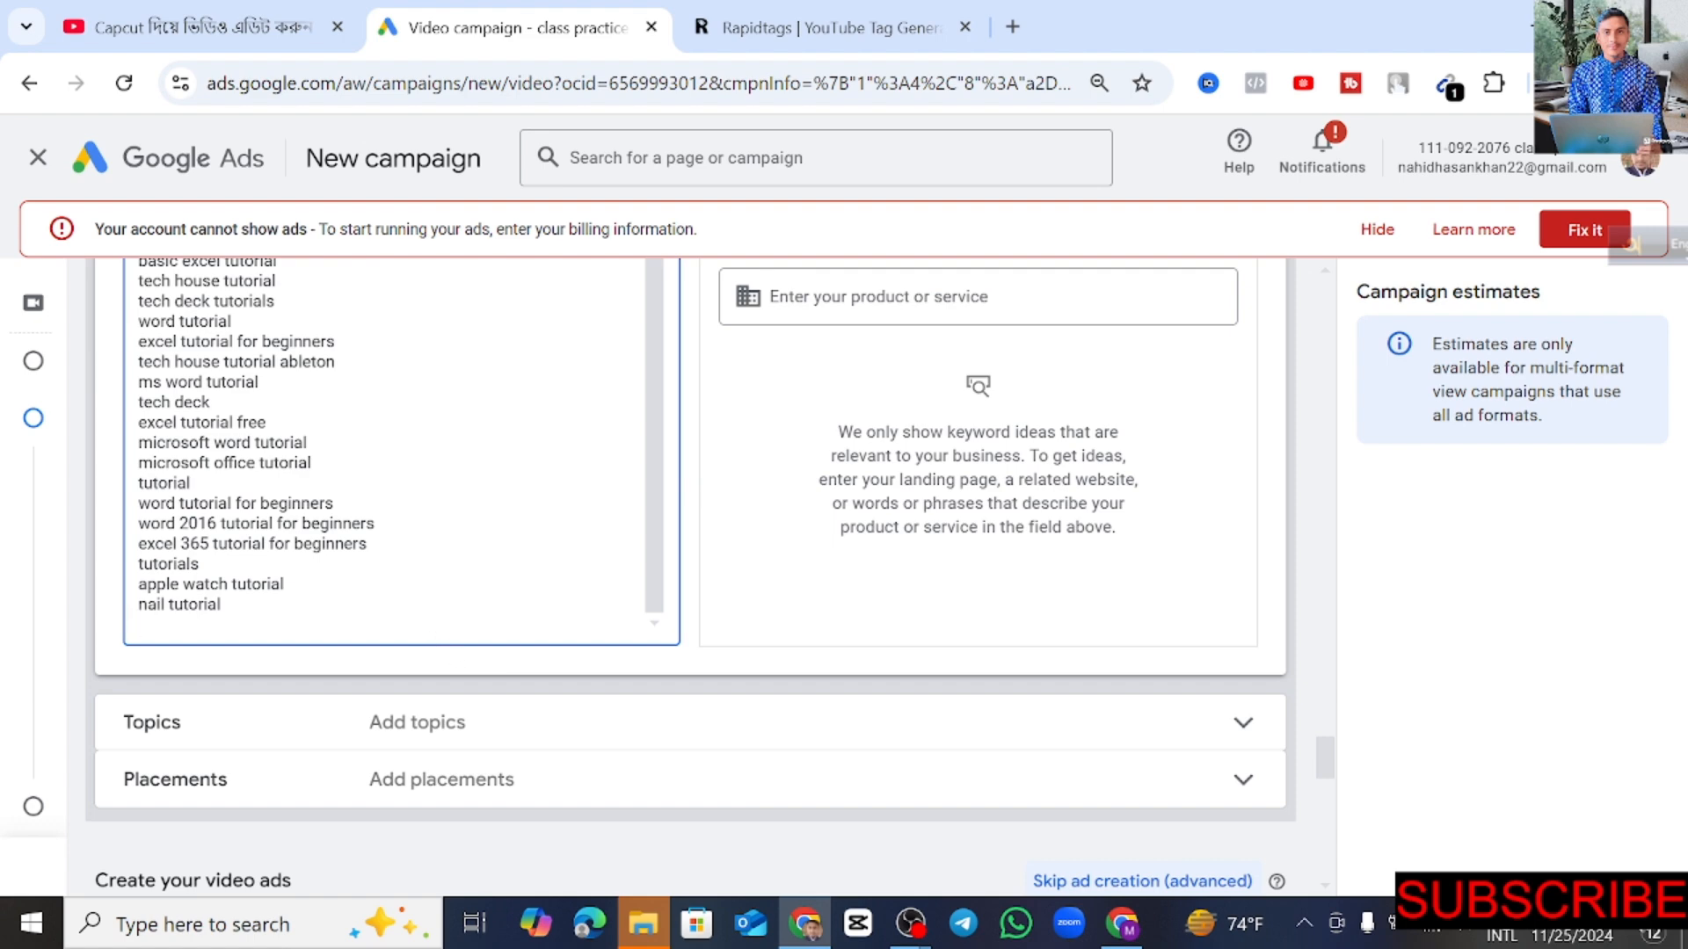
pyautogui.scroll(2, 395, 528)
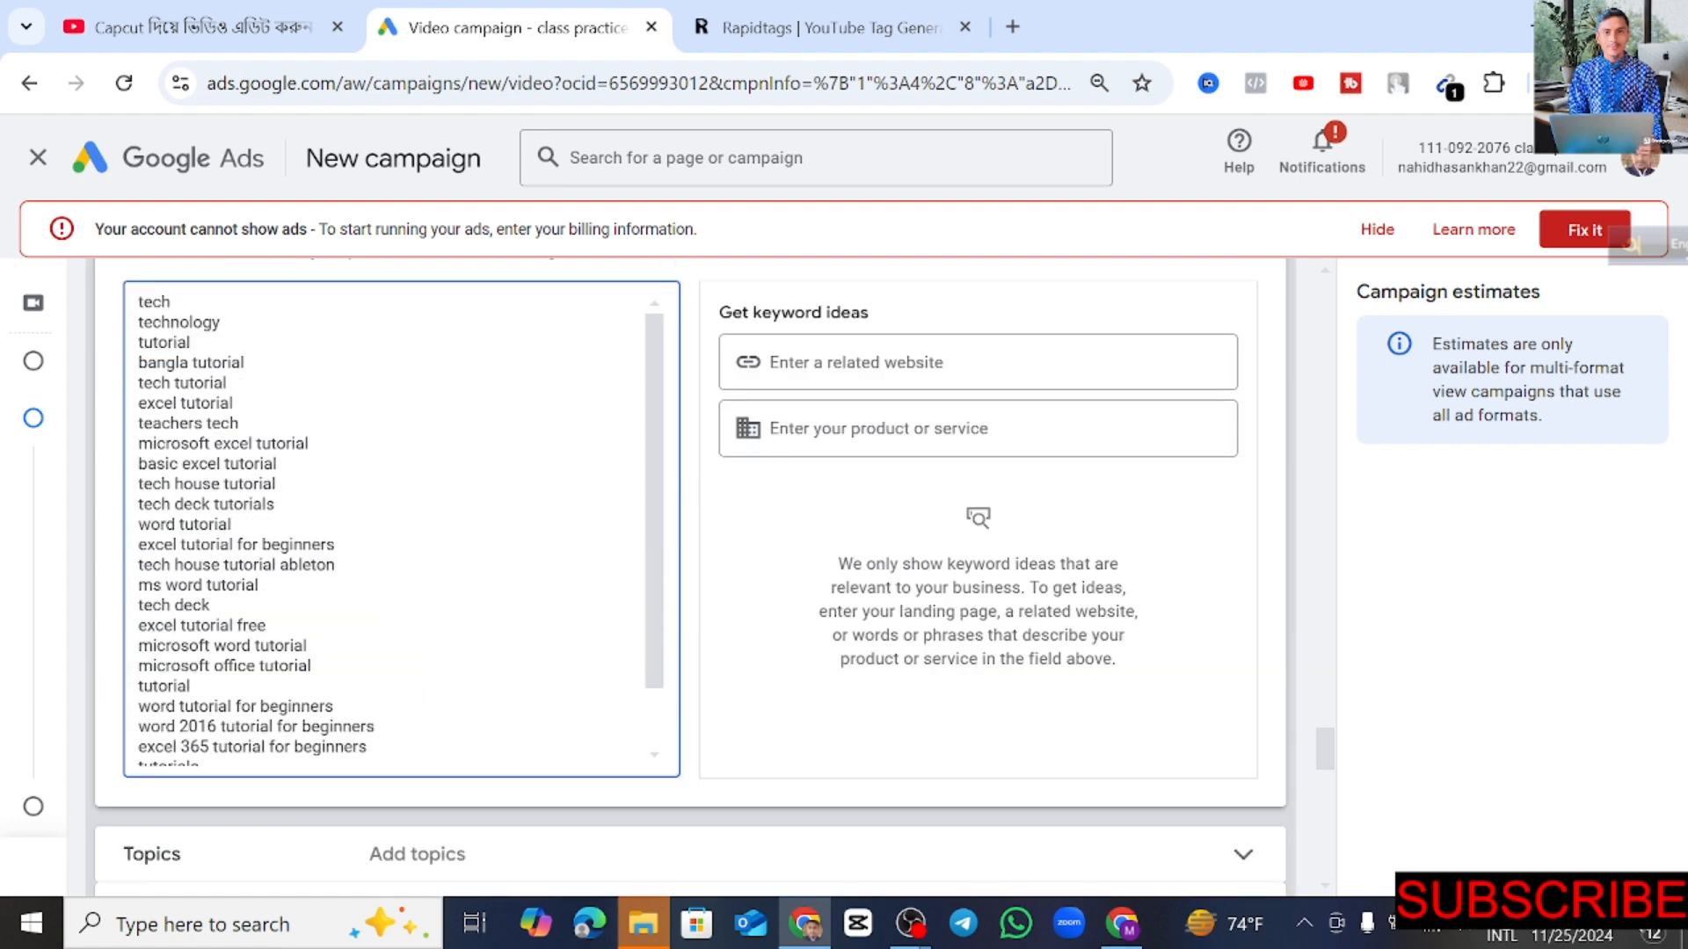
pyautogui.scroll(-2, 707, 571)
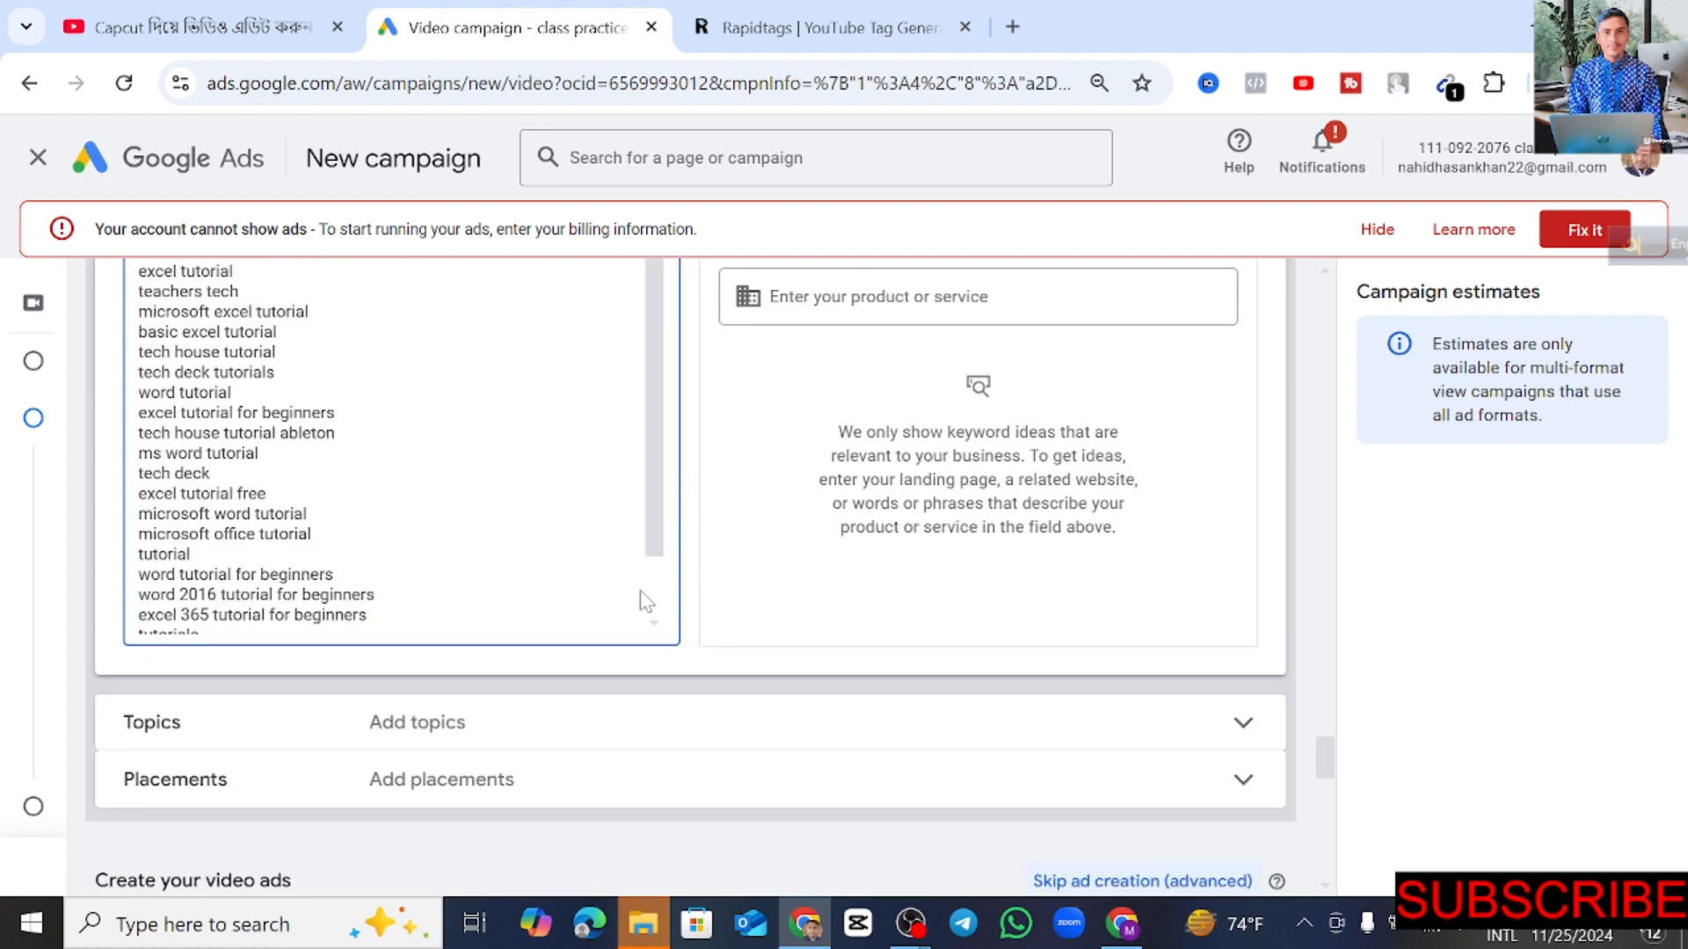
pyautogui.scroll(-5, 647, 602)
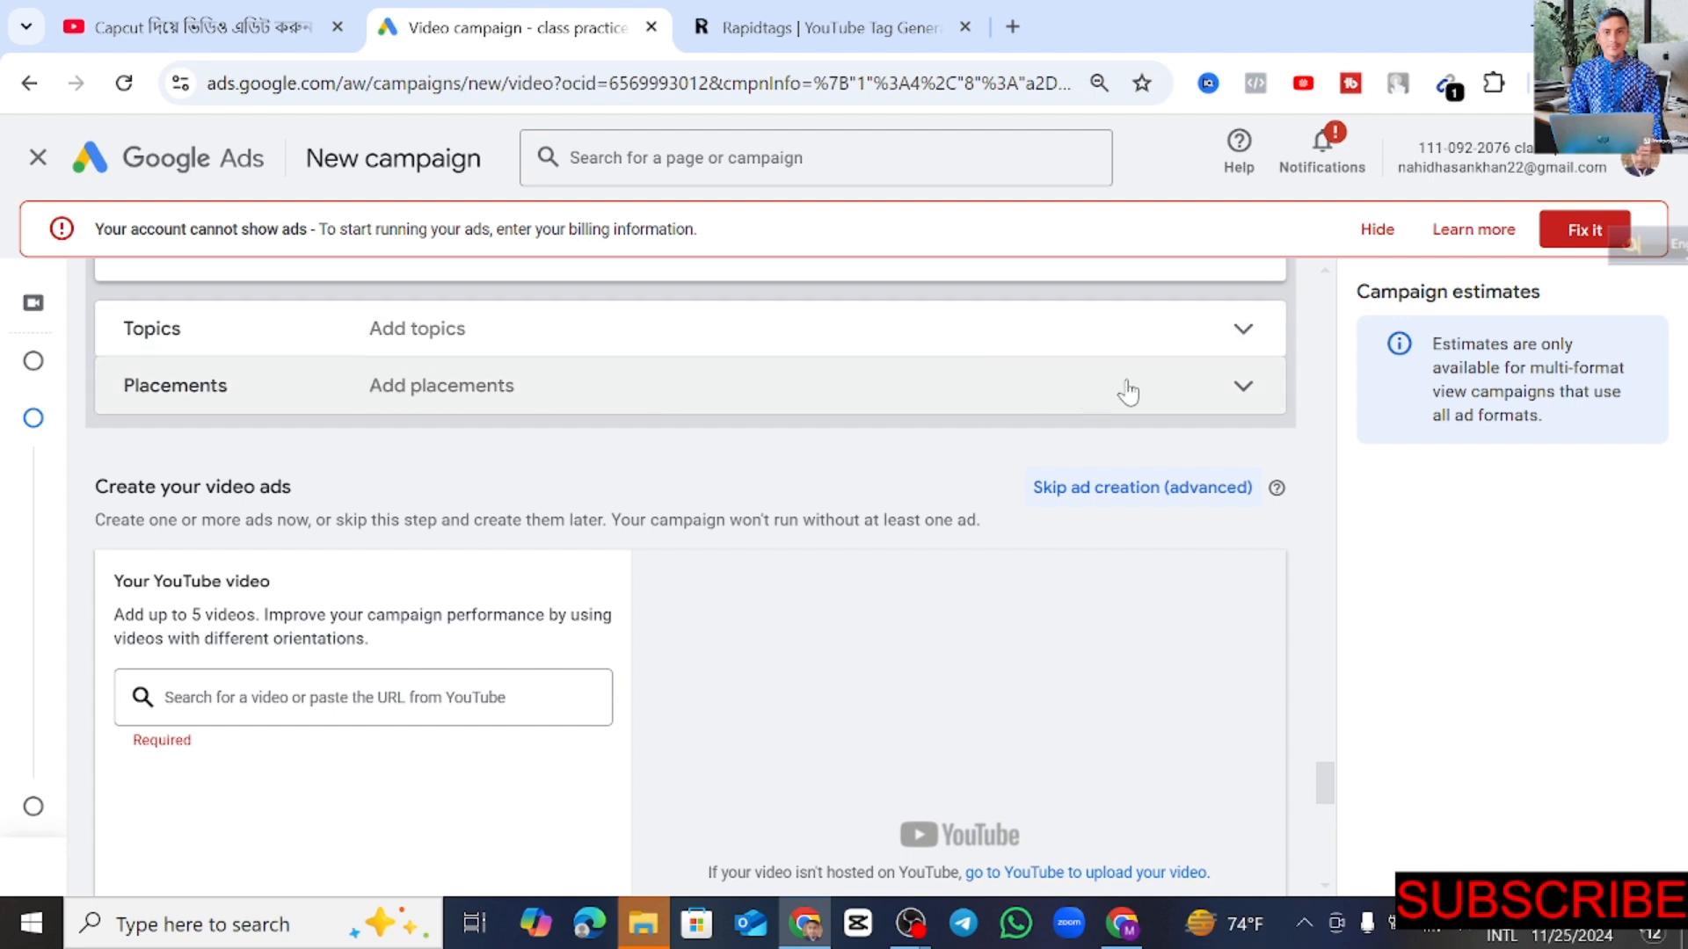
pyautogui.click(1205, 392)
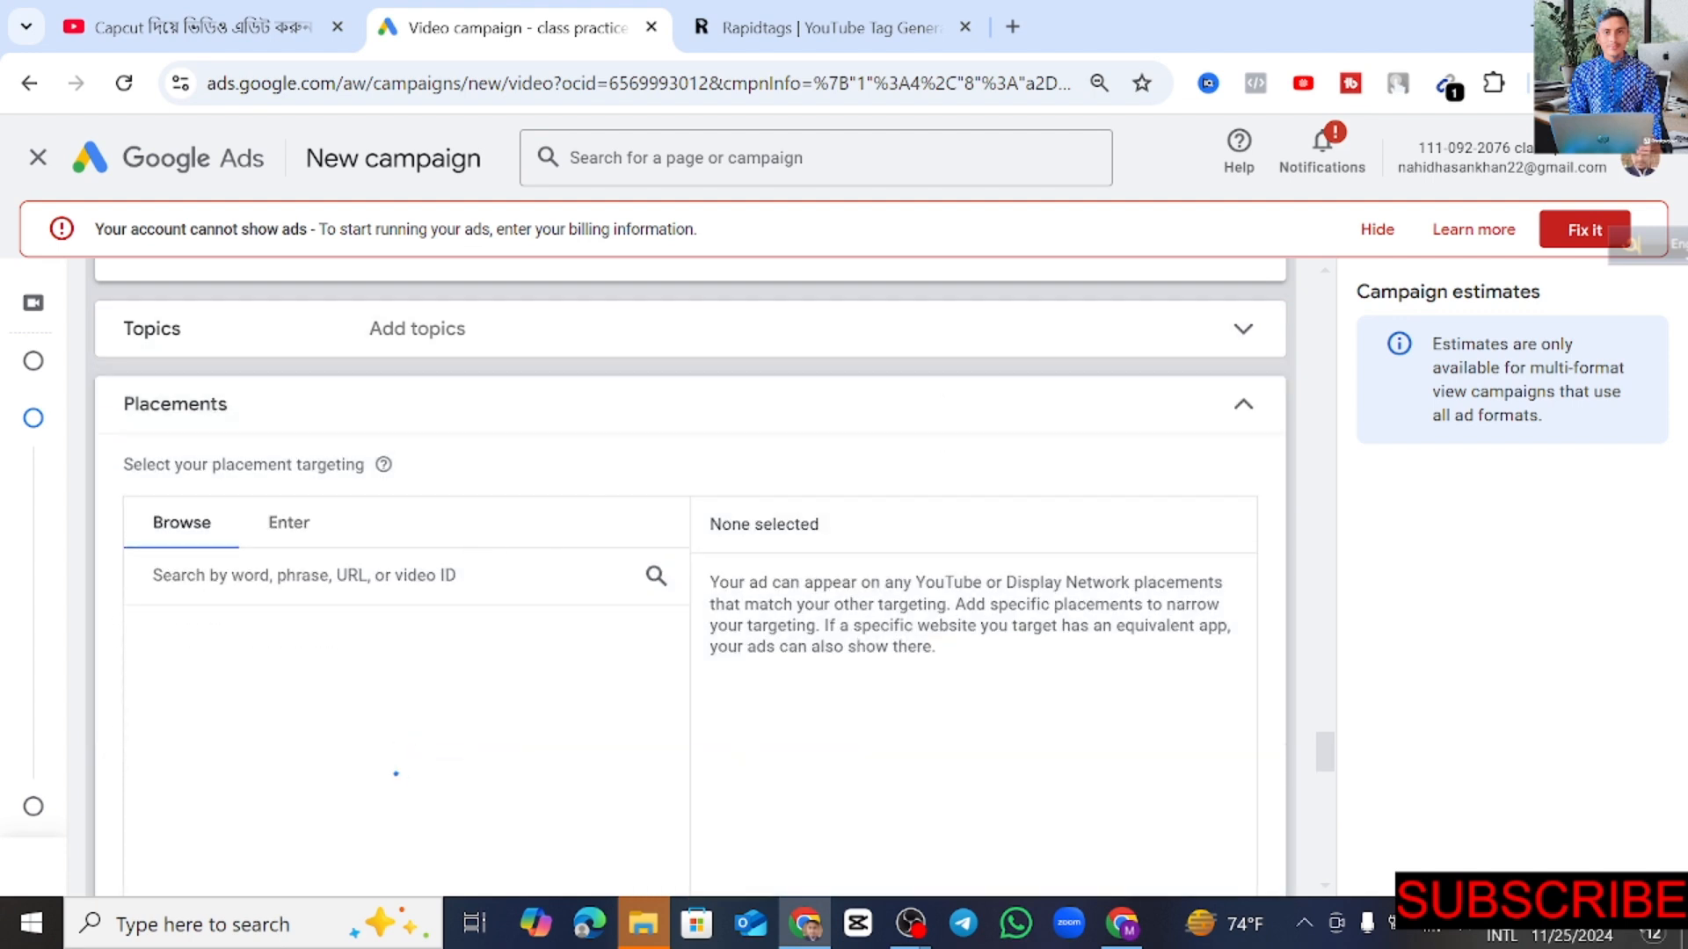
pyautogui.scroll(-1, 796, 609)
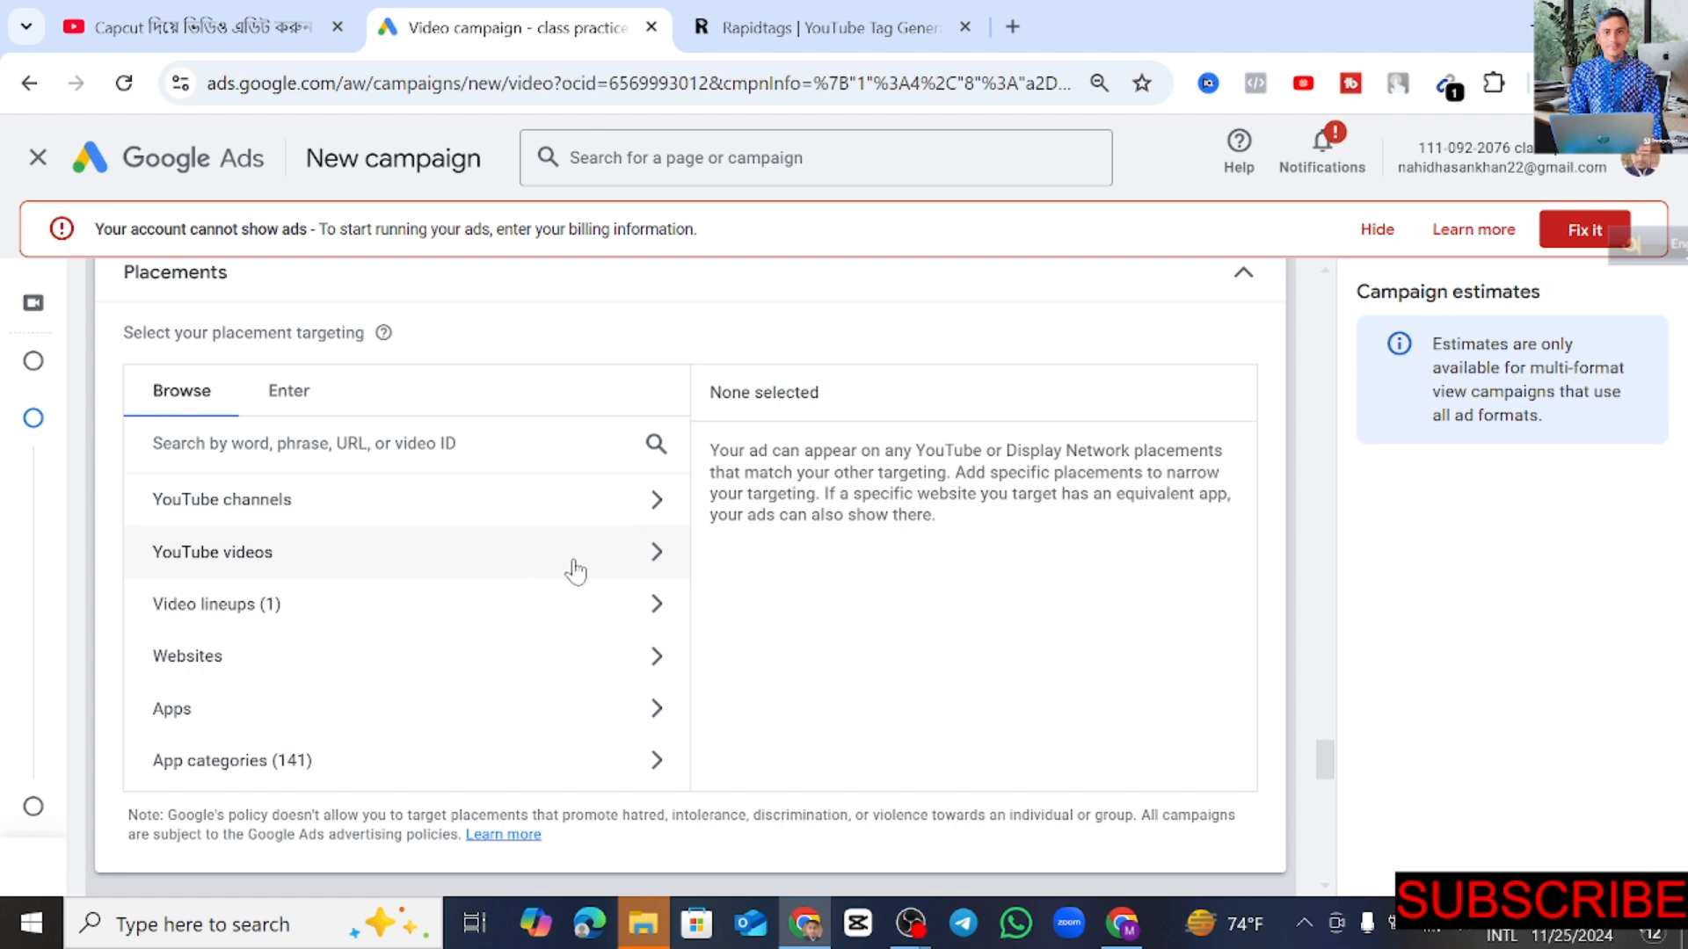
pyautogui.click(592, 516)
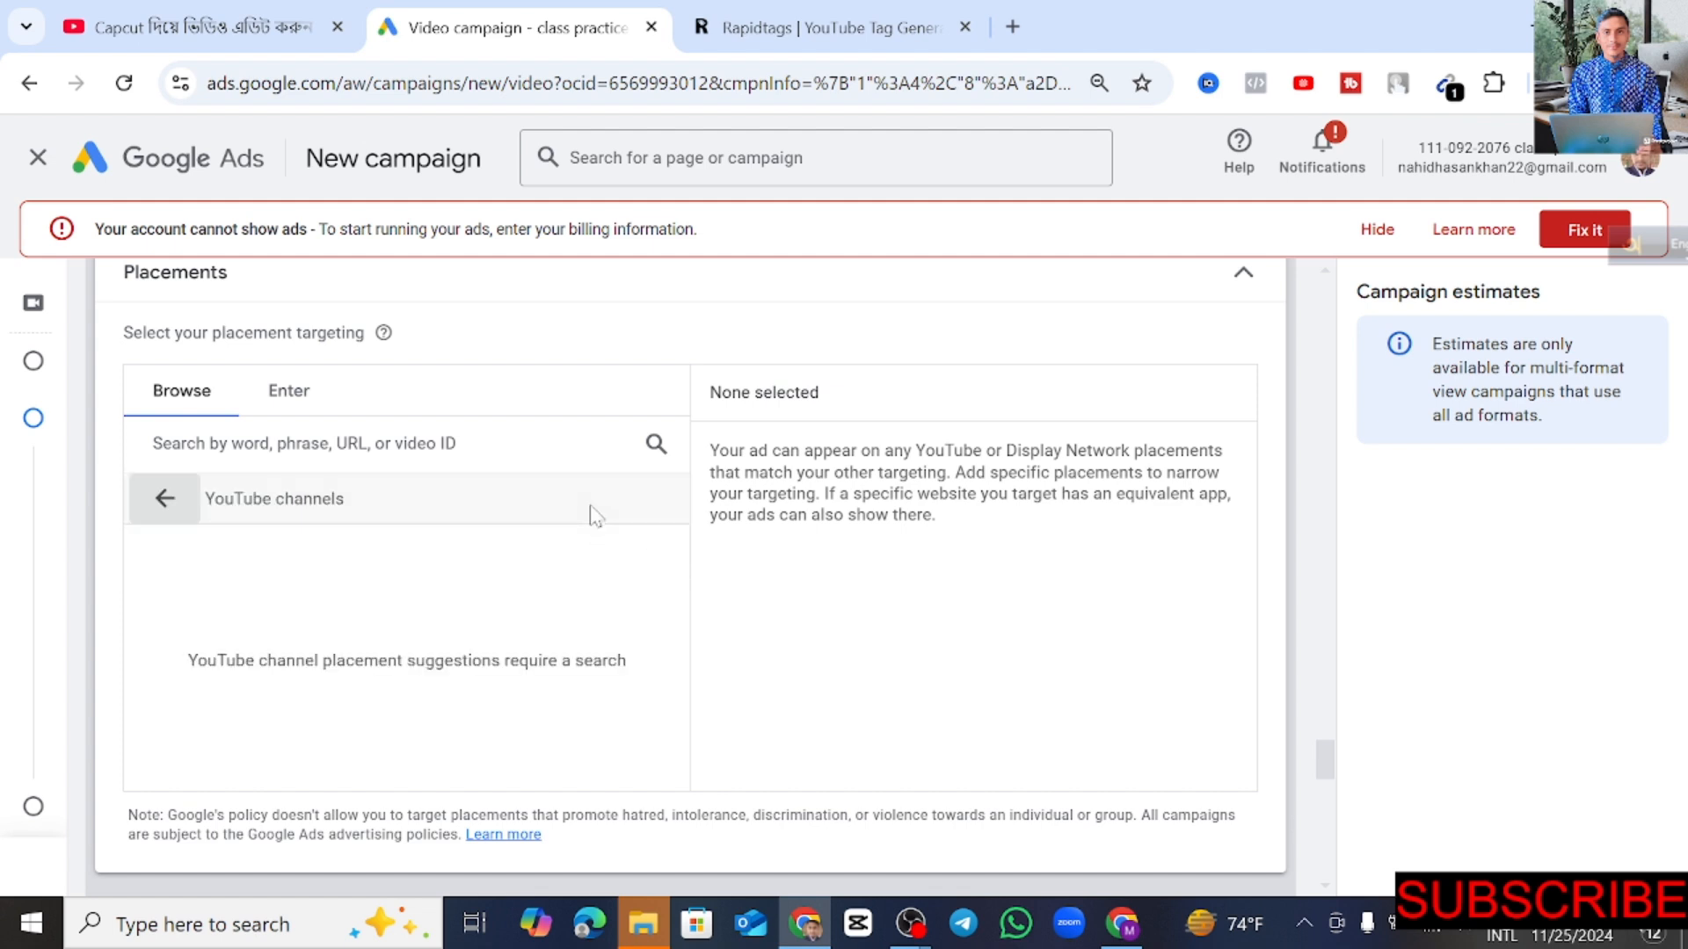
pyautogui.click(166, 497)
# Step: Switch to the YouTube tab, go back to the "How to give editor access to YouTube channel" video, pause it and copy its URL
pyautogui.scroll(-5, 792, 642)
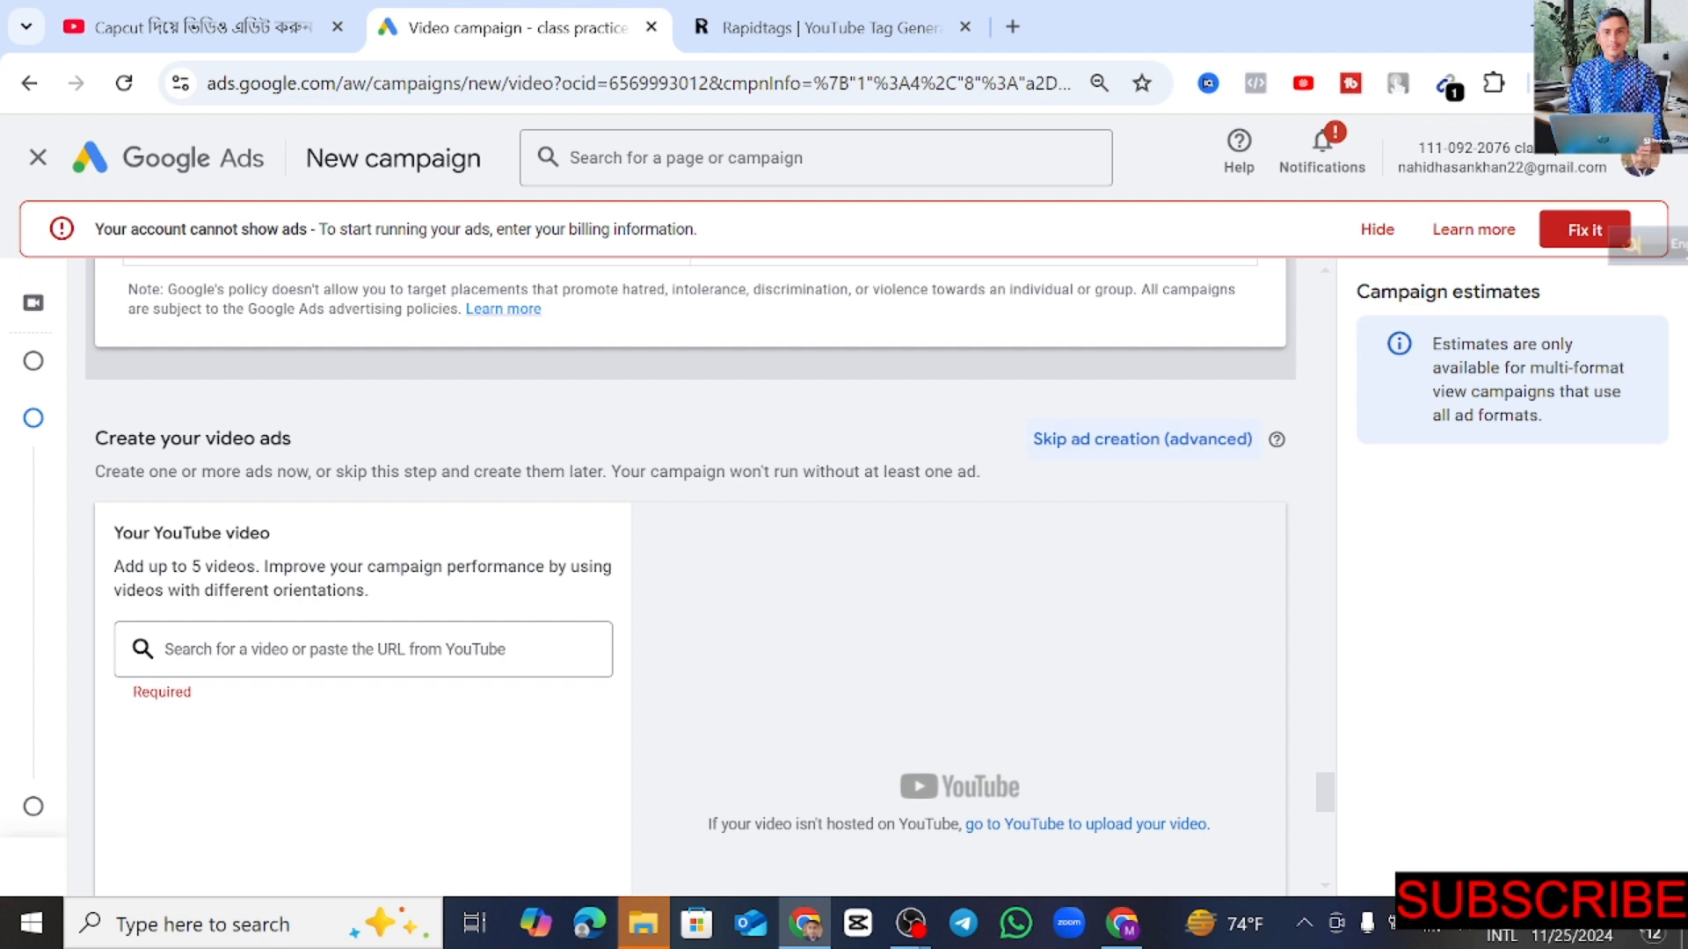
pyautogui.scroll(-1, 670, 599)
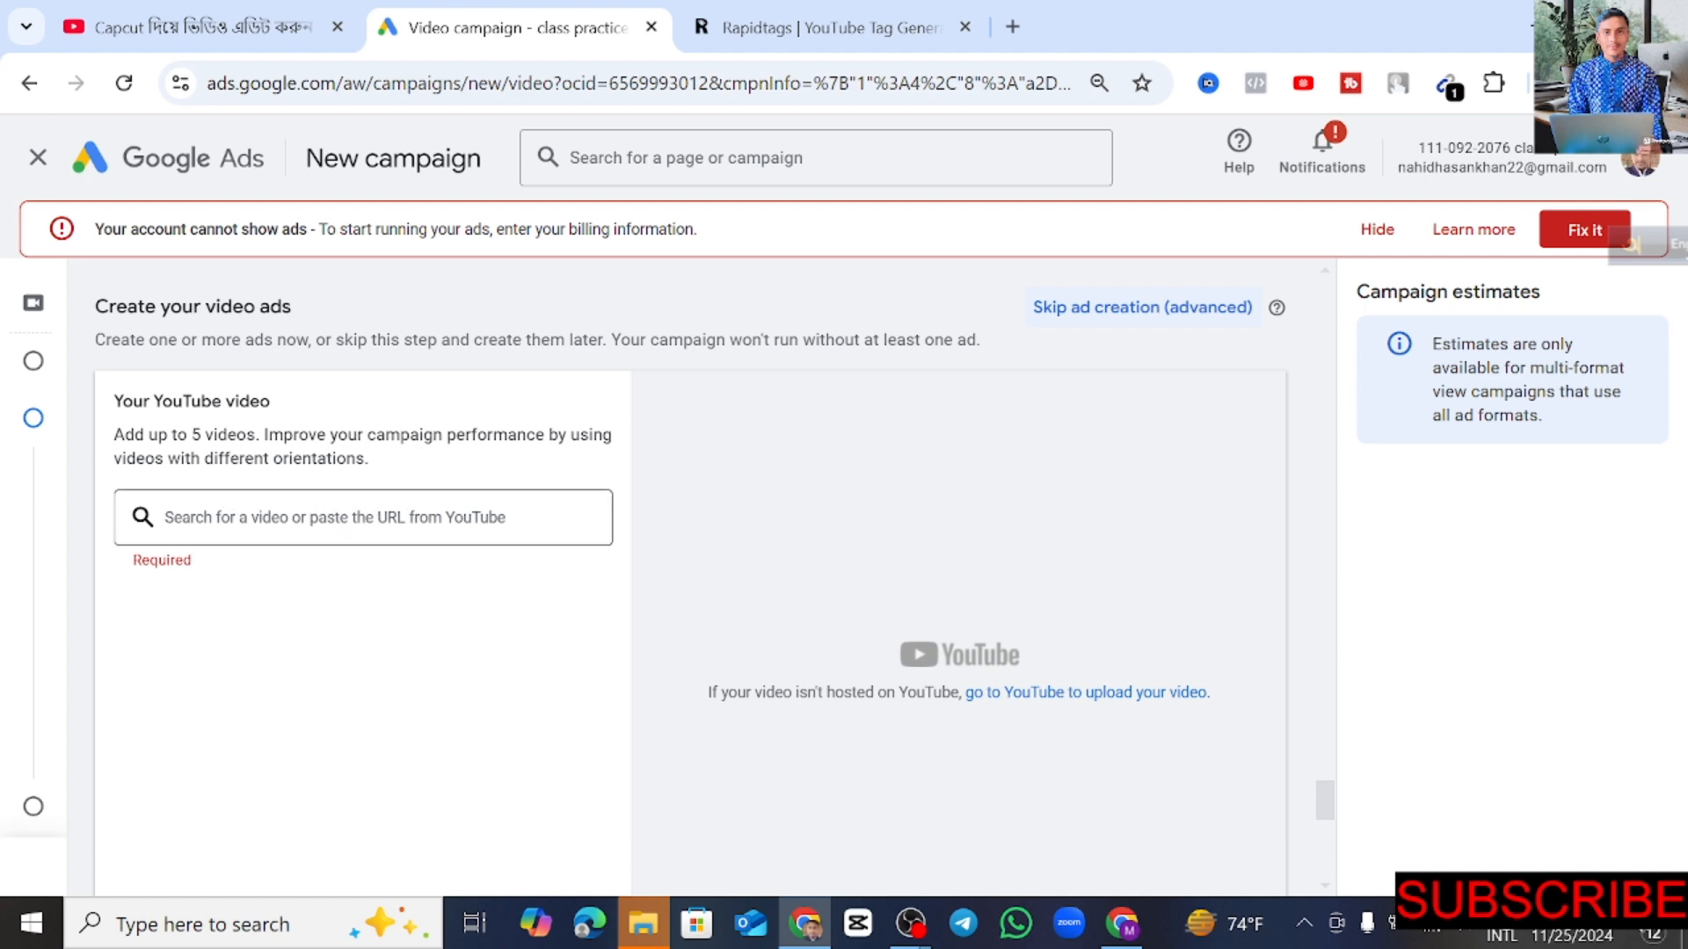
pyautogui.click(363, 517)
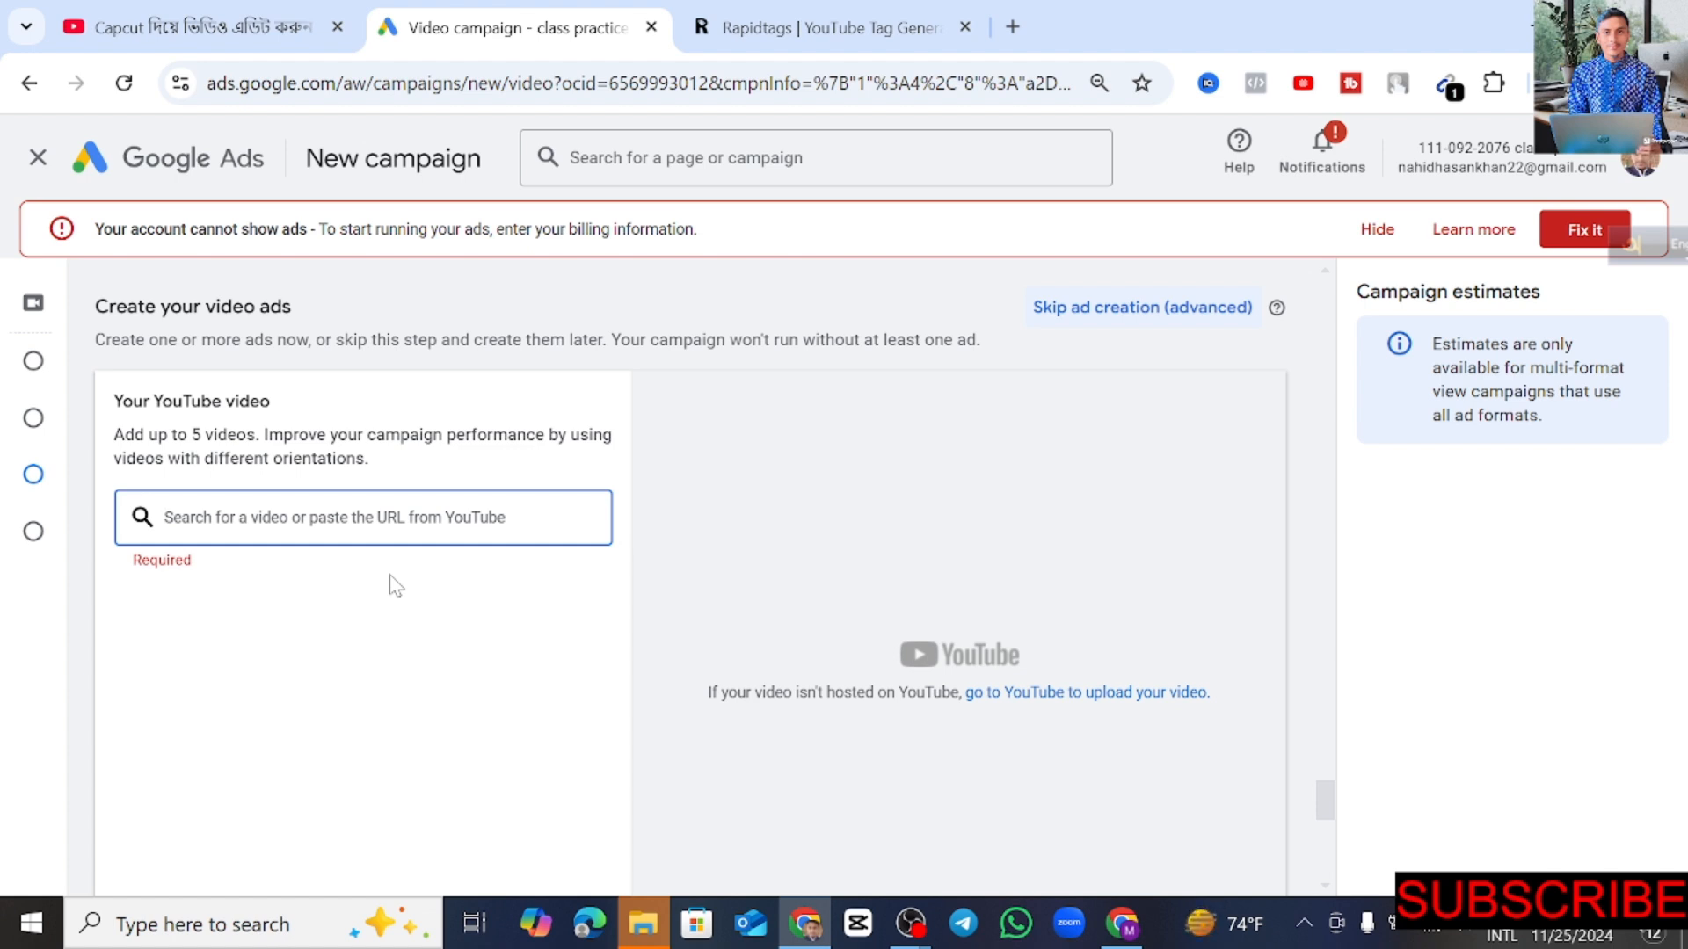
pyautogui.click(192, 3)
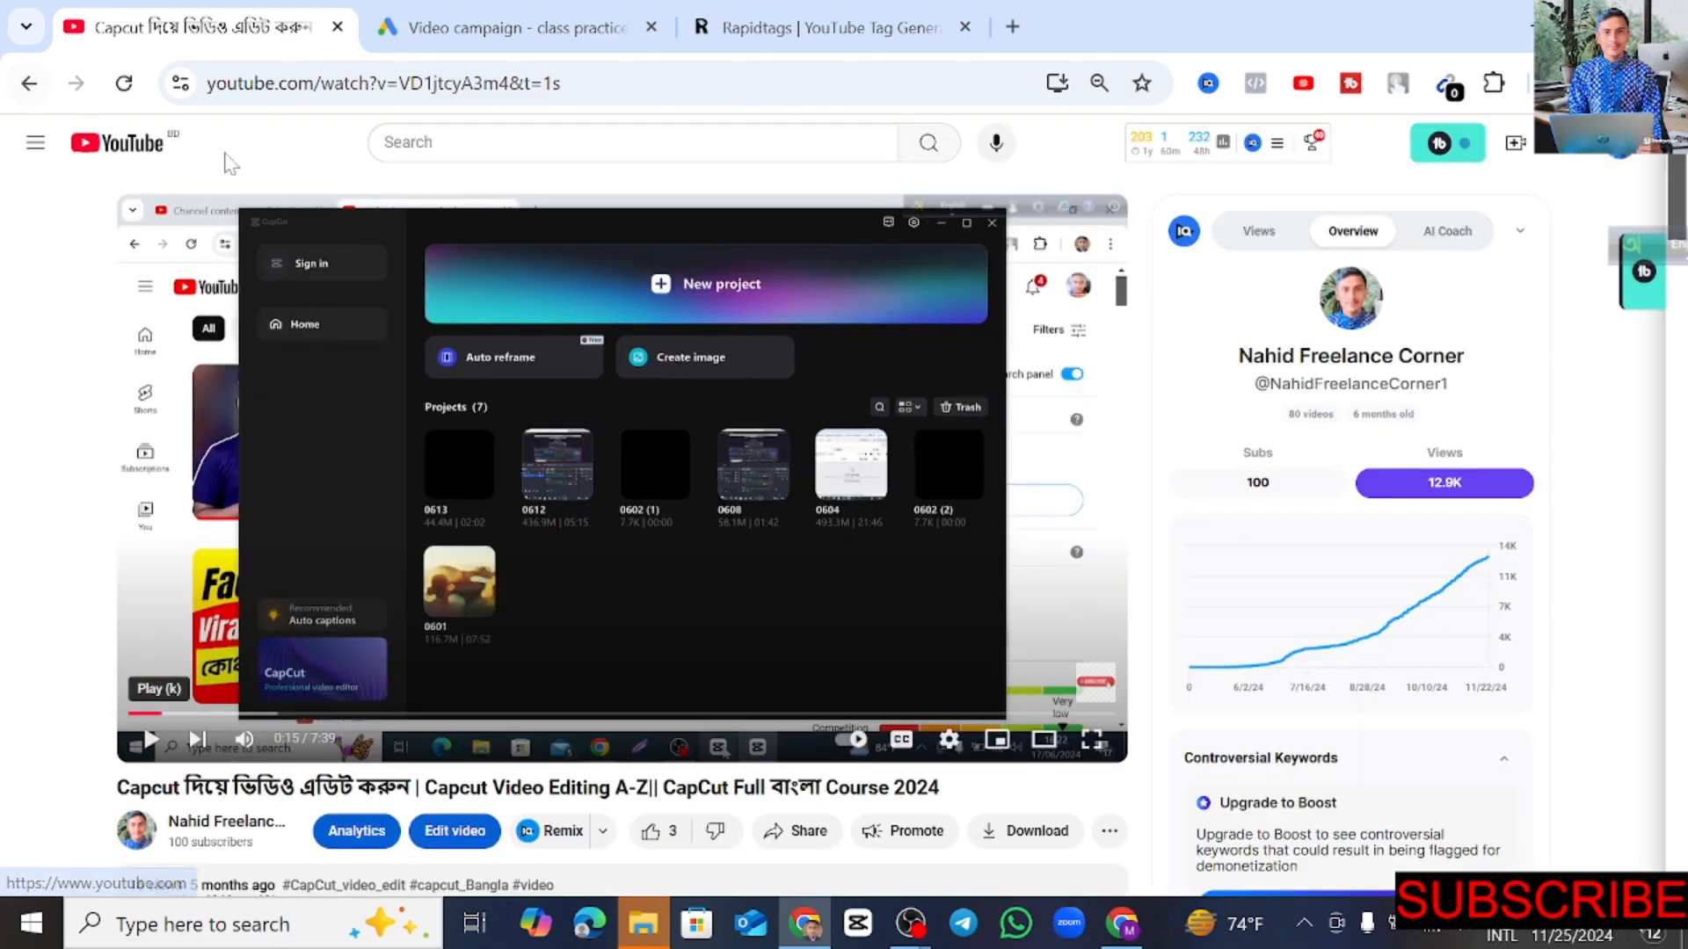
pyautogui.click(29, 82)
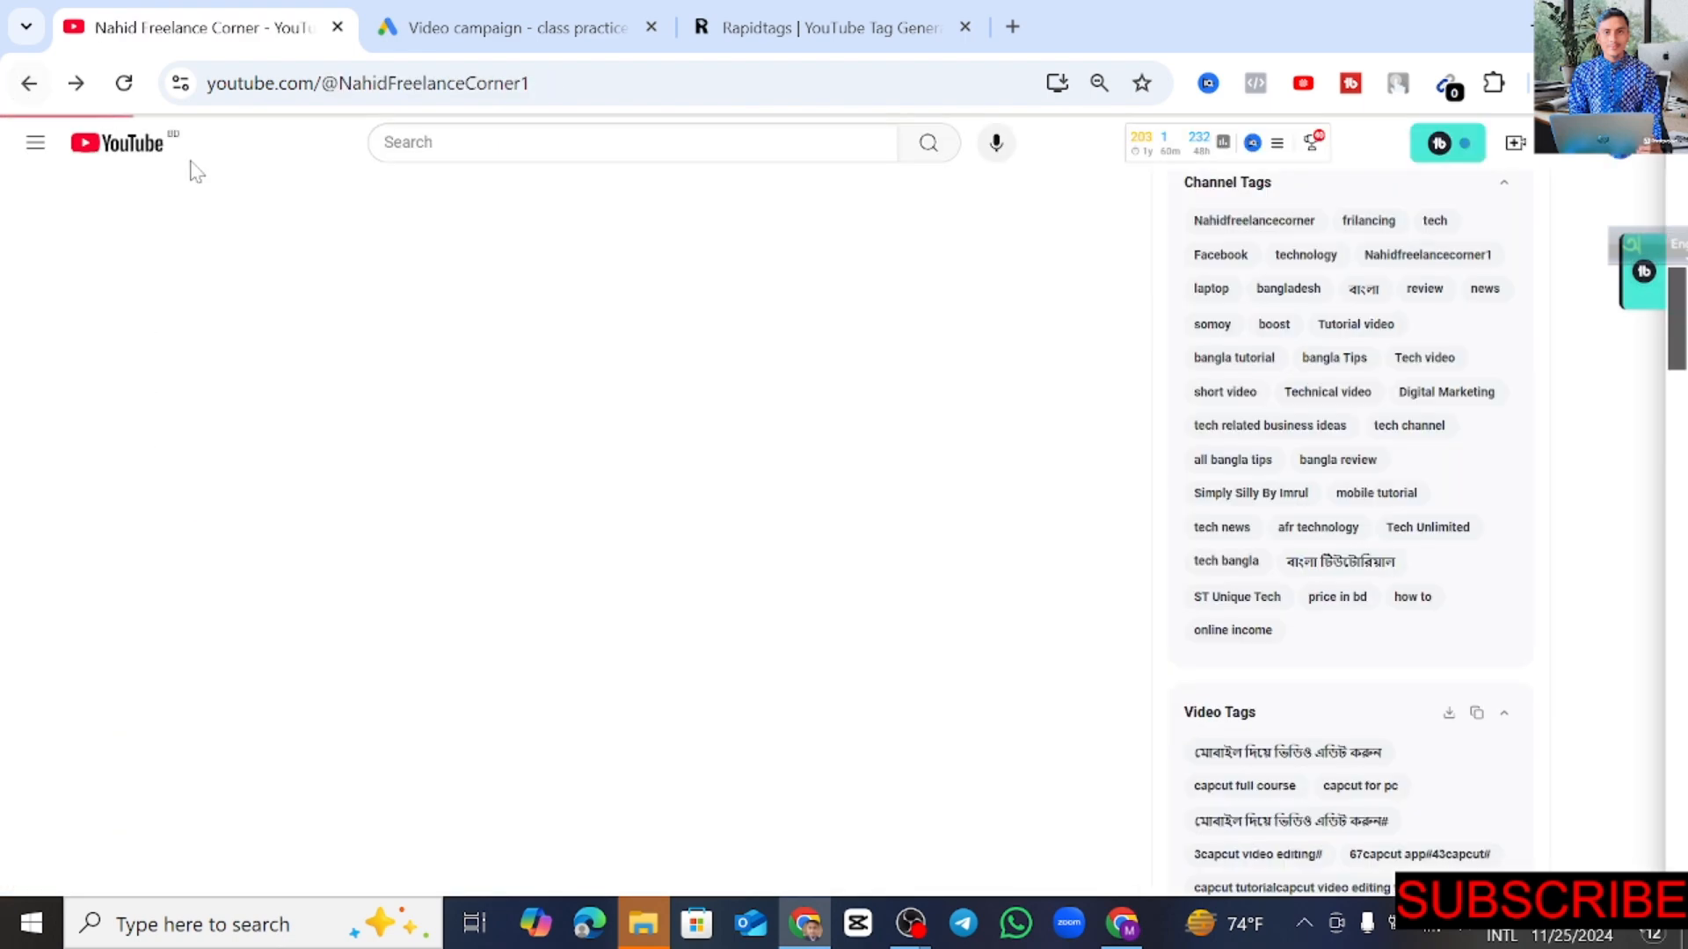
pyautogui.click(29, 85)
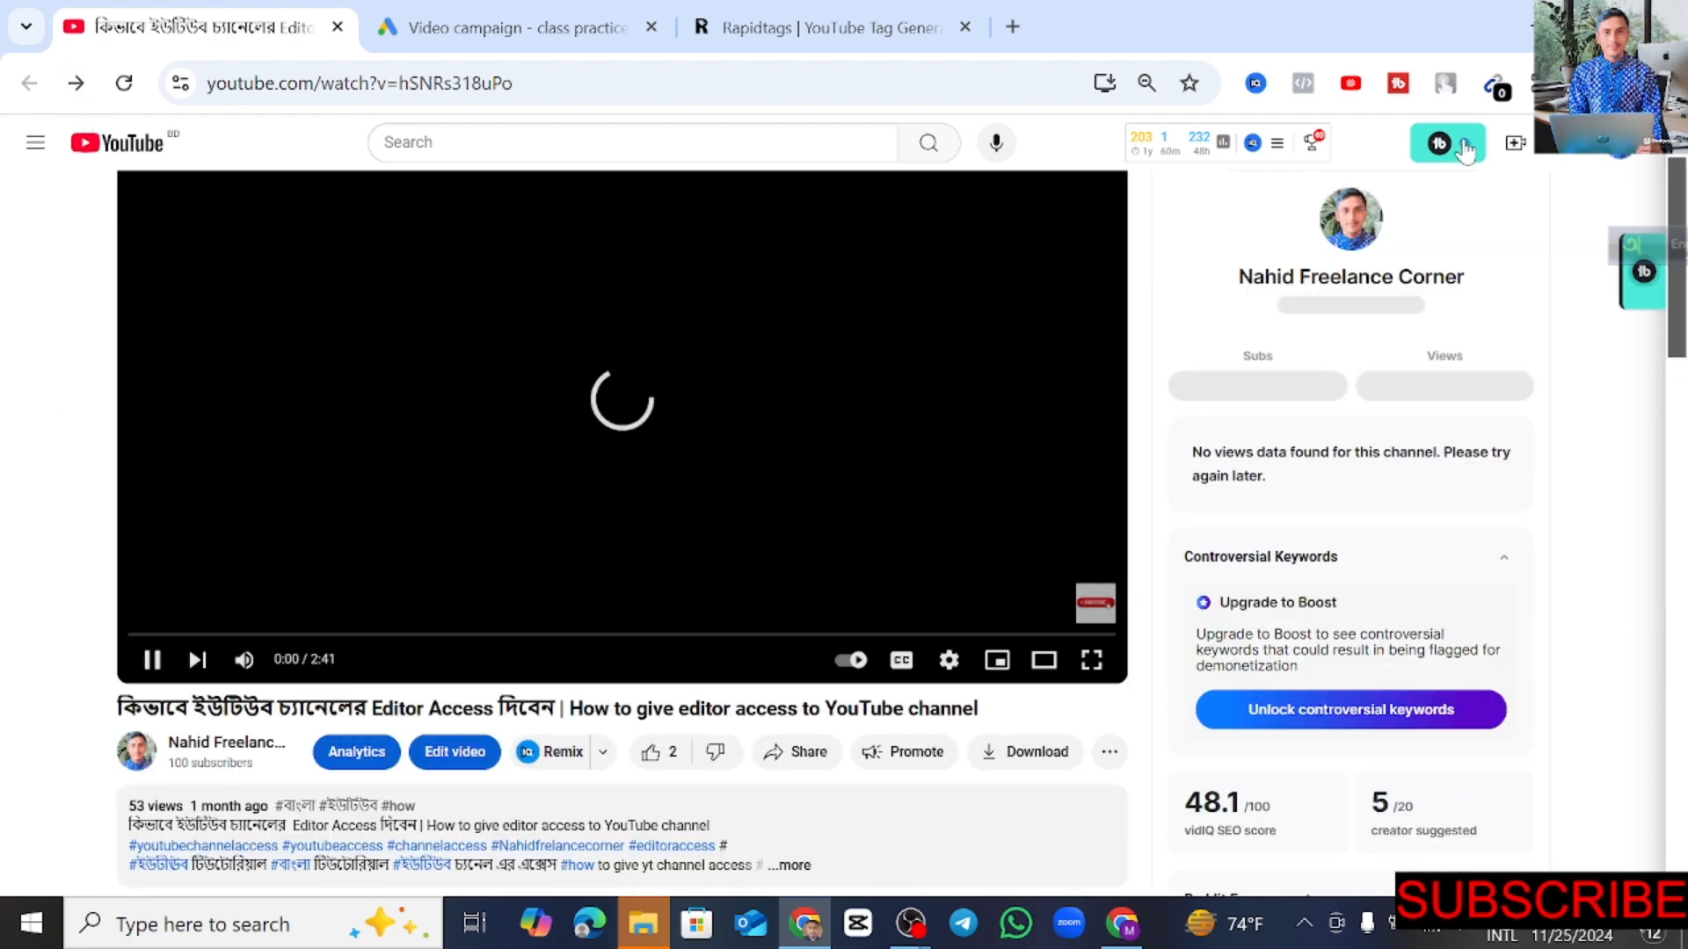
pyautogui.click(151, 661)
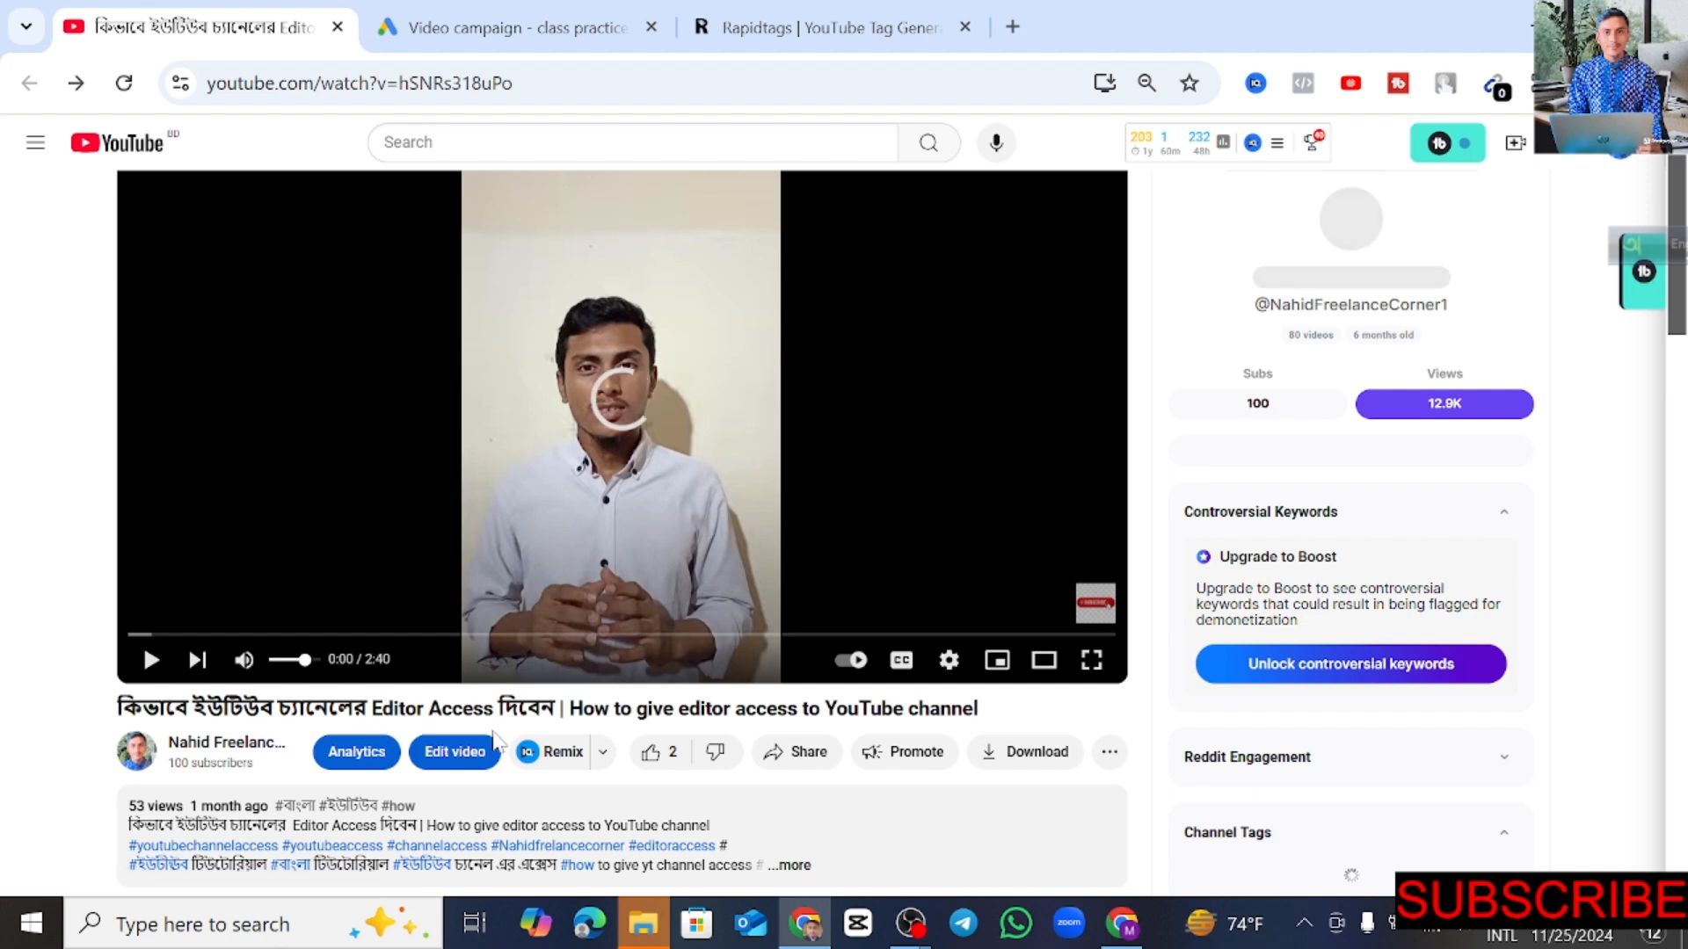
pyautogui.click(285, 86)
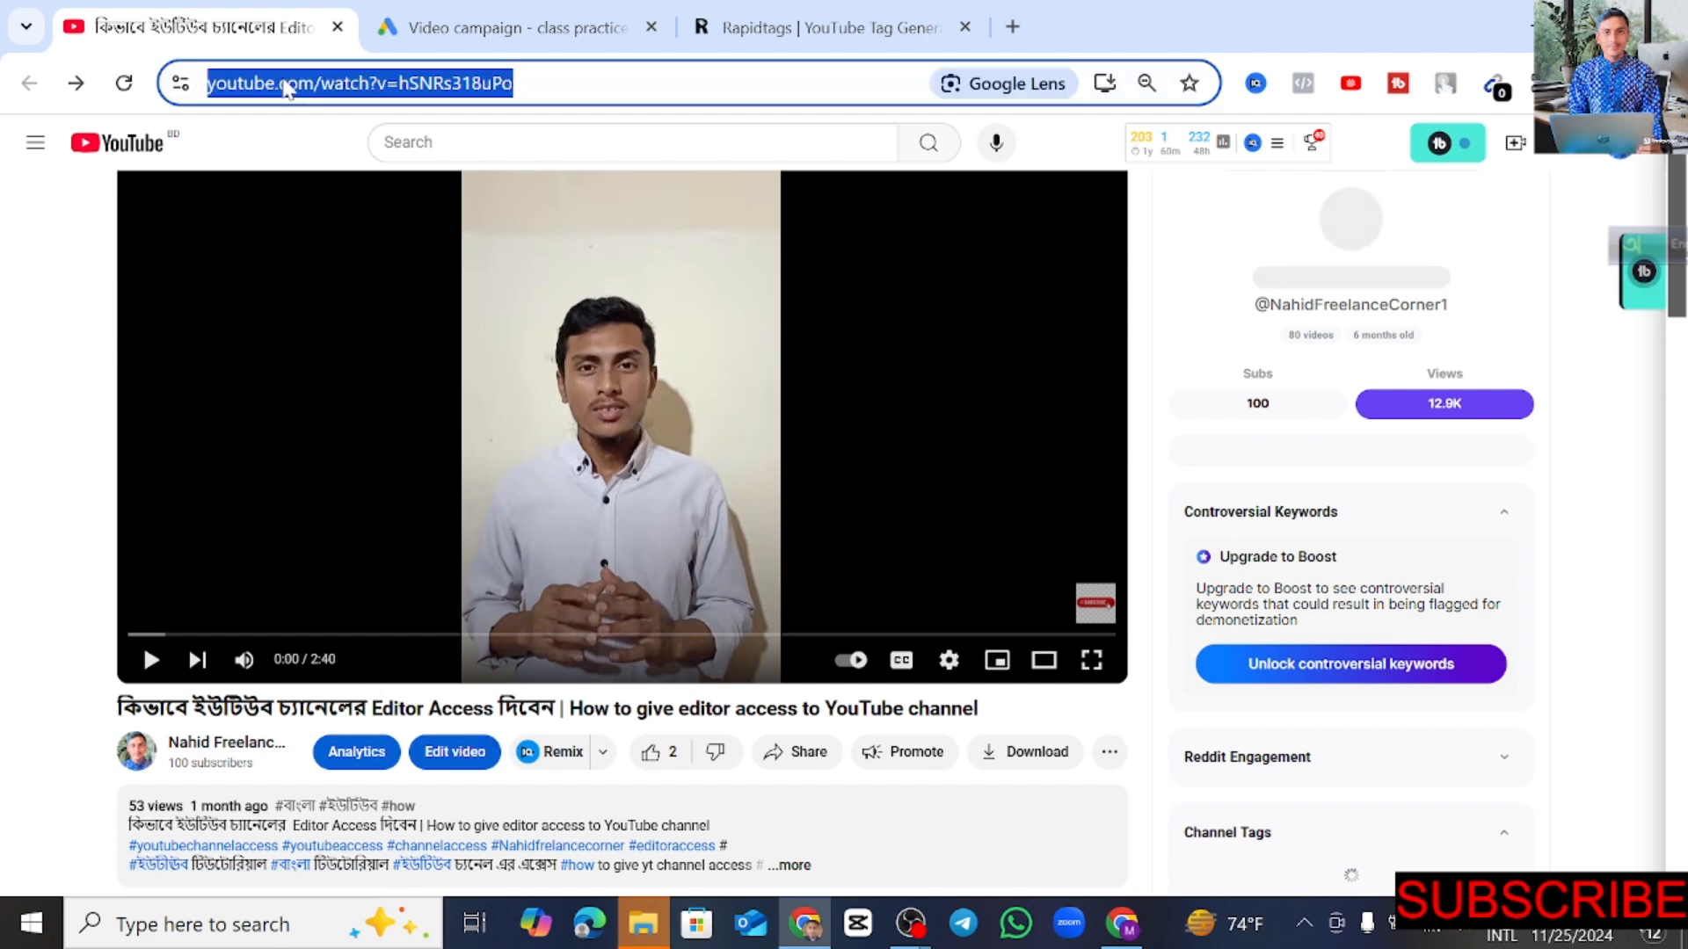
pyautogui.rightClick(285, 85)
pyautogui.click(393, 327)
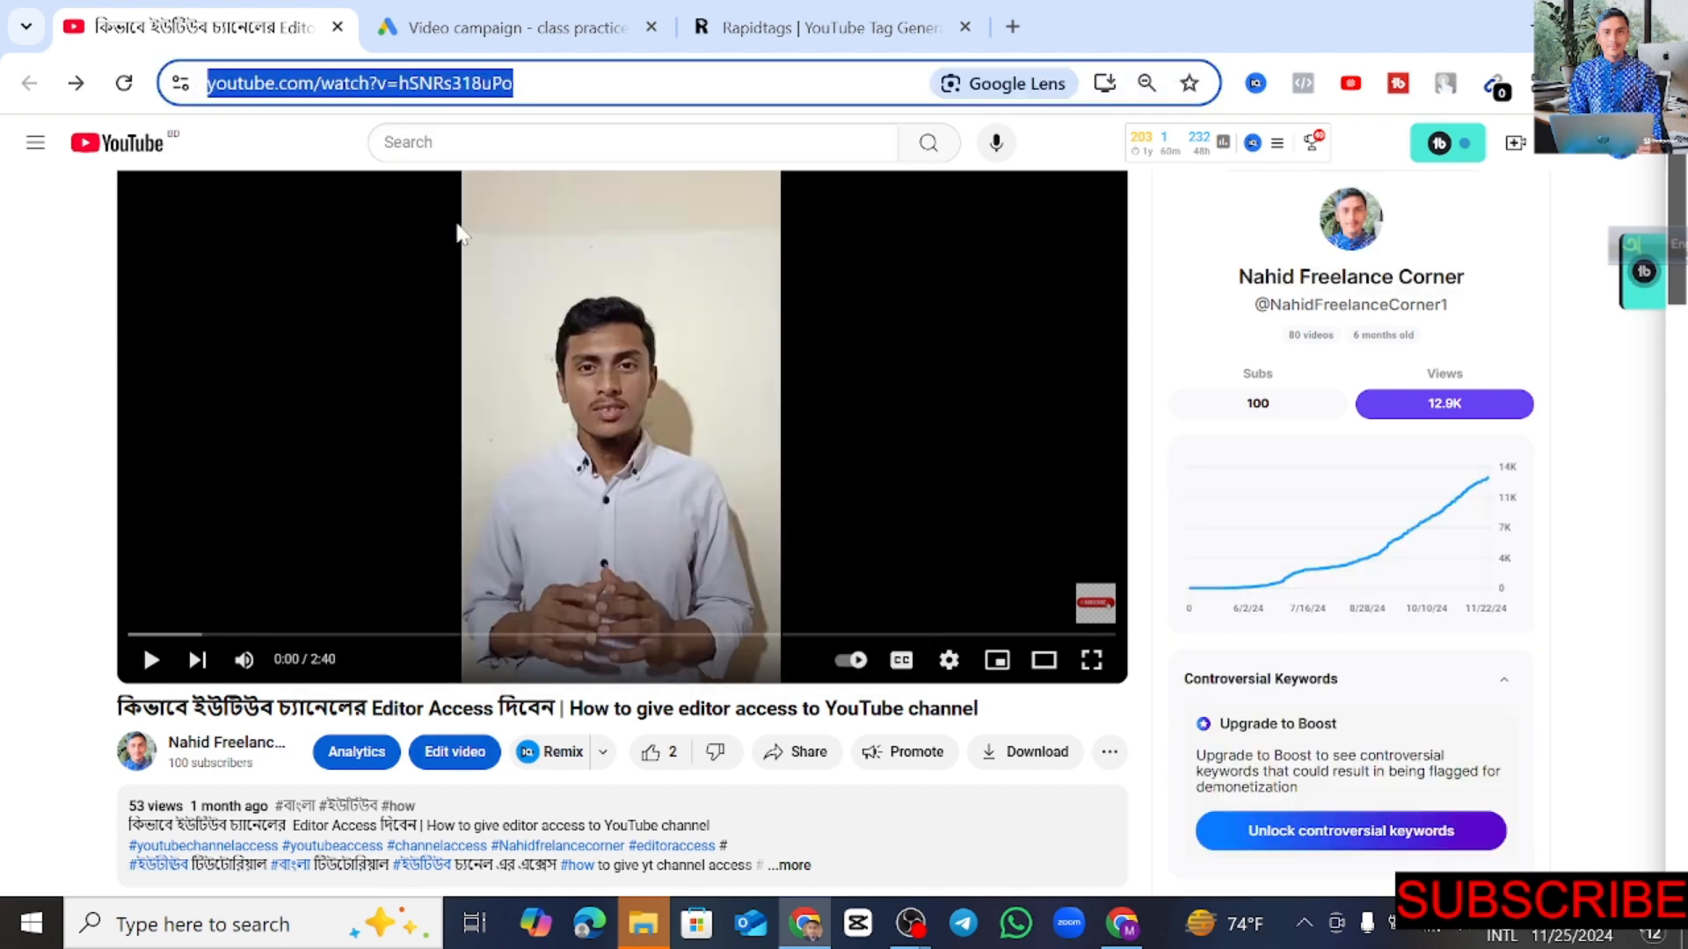
# Step: Return to the Google Ads campaign and add the copied YouTube link as the ad's video
pyautogui.click(521, 39)
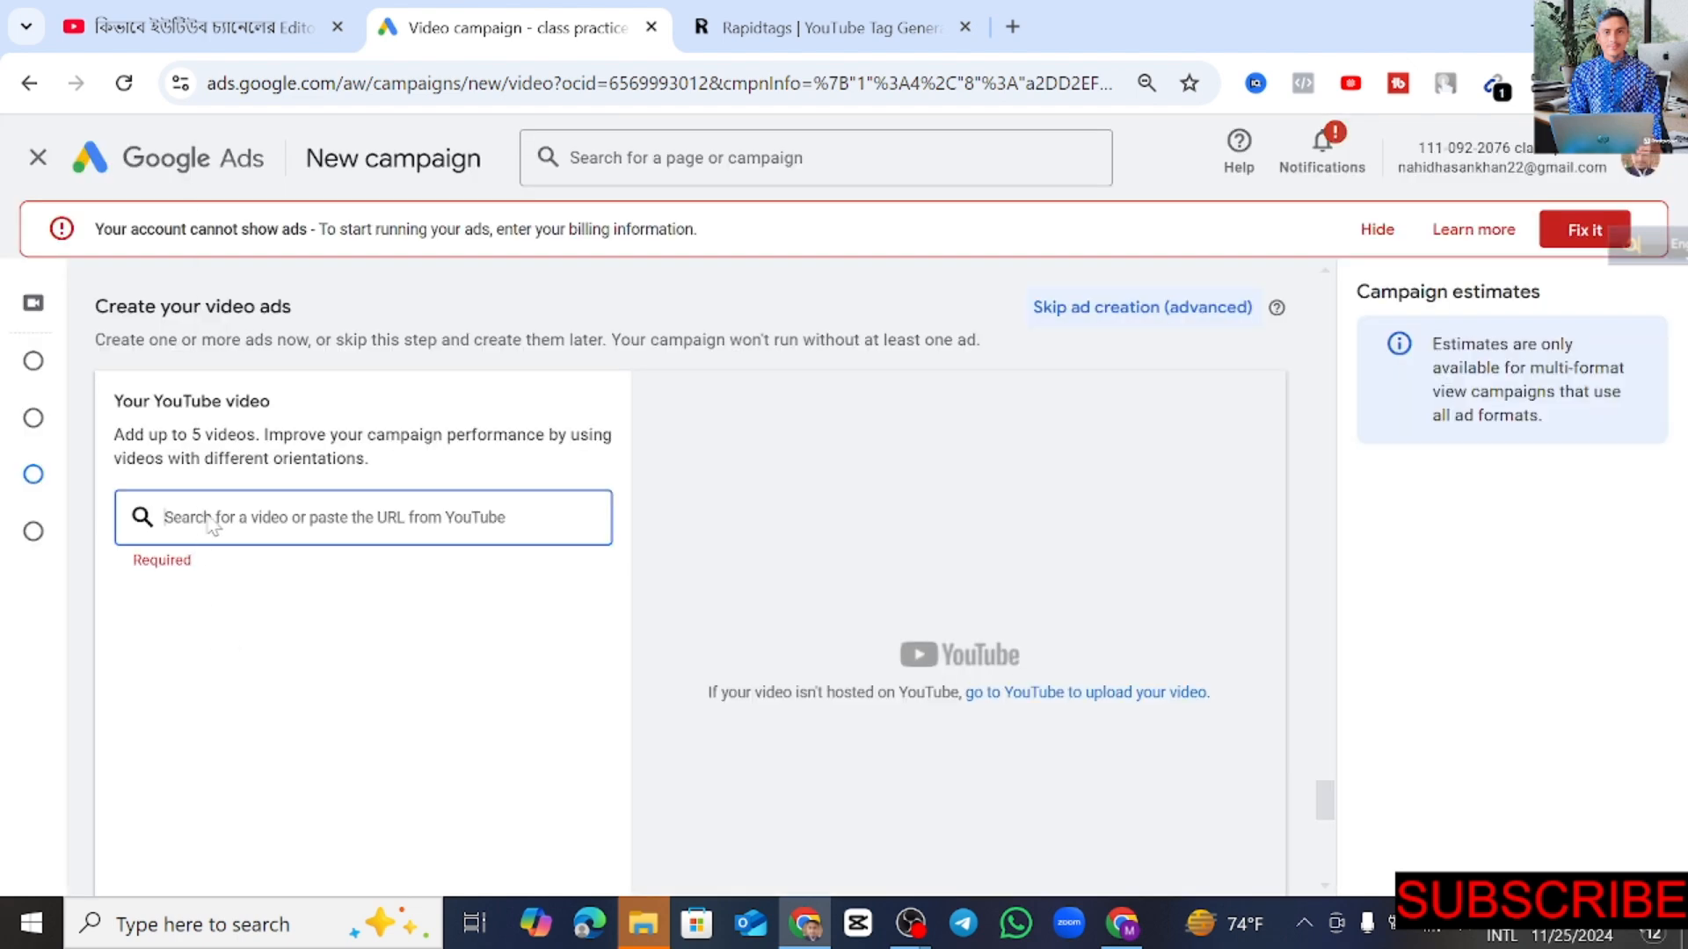
pyautogui.rightClick(211, 525)
pyautogui.click(266, 276)
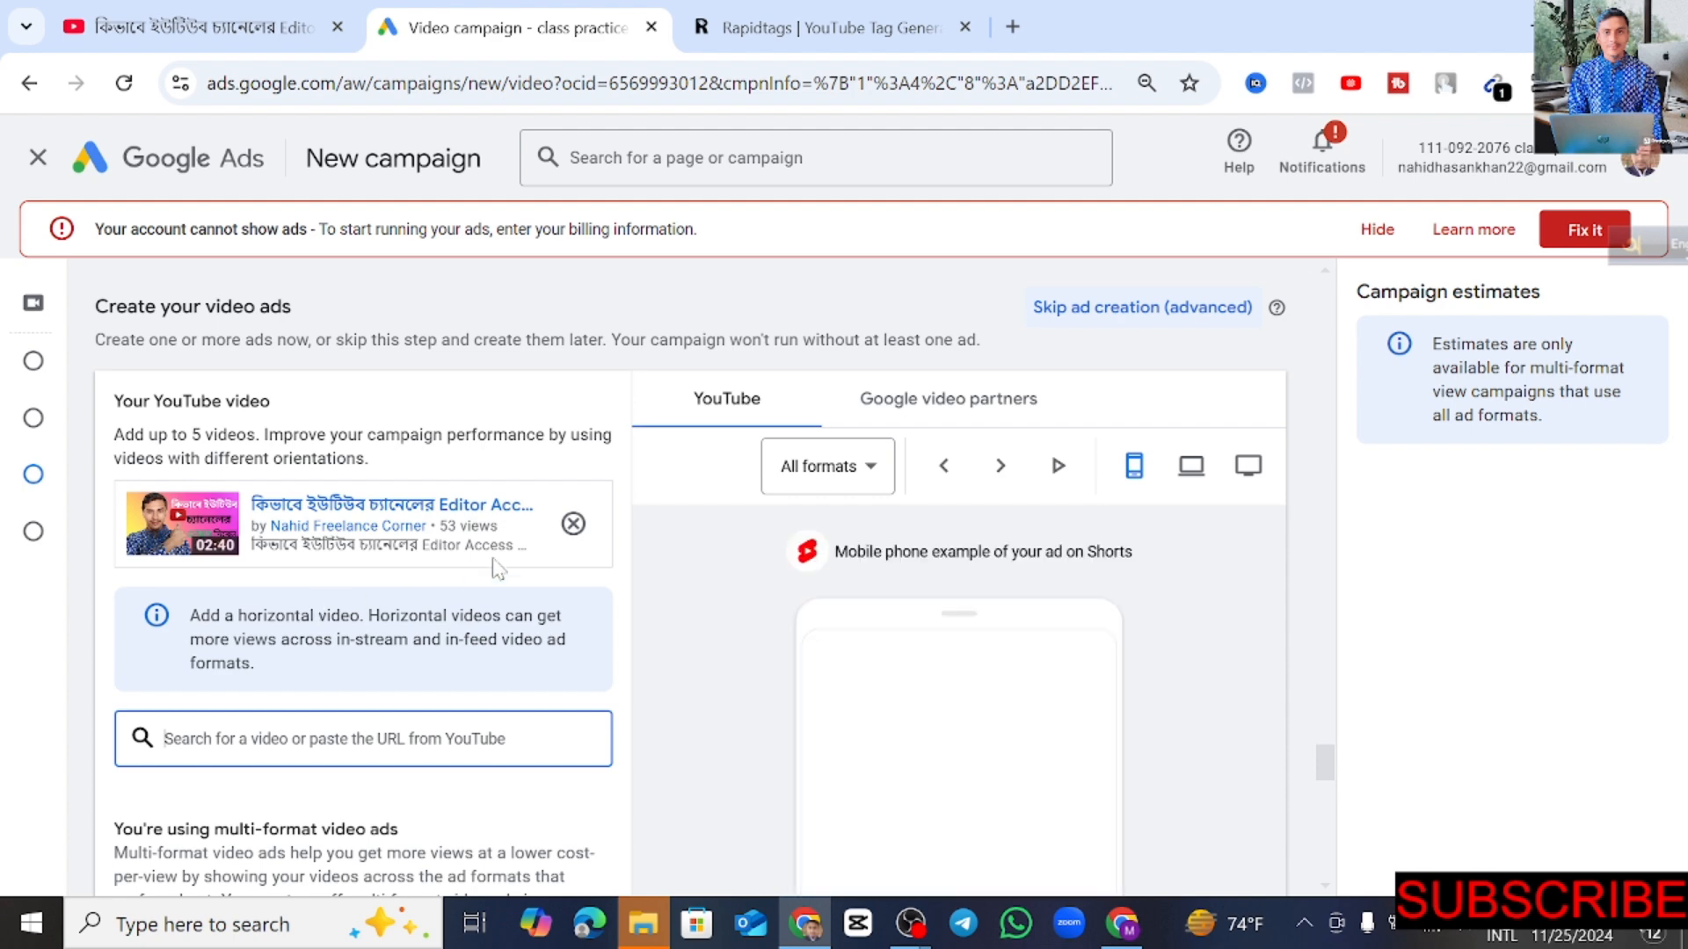
# Step: Paste the copied YouTube link as the ad's final URL and clear it again
pyautogui.scroll(-1, 587, 631)
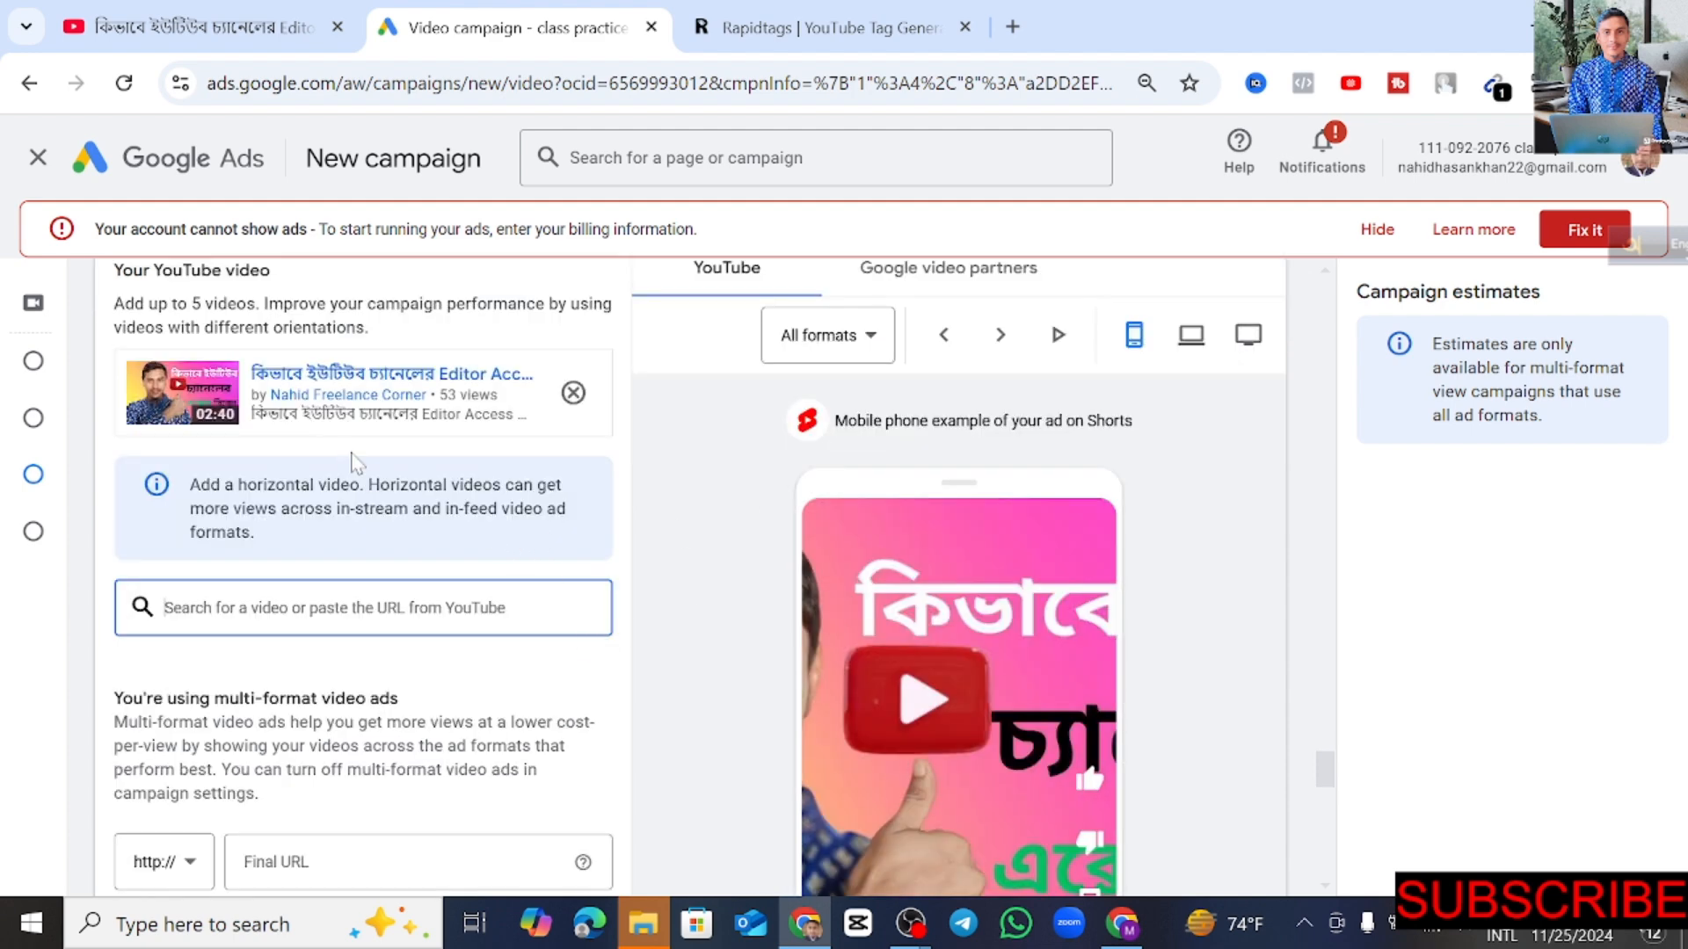
pyautogui.scroll(-1, 378, 466)
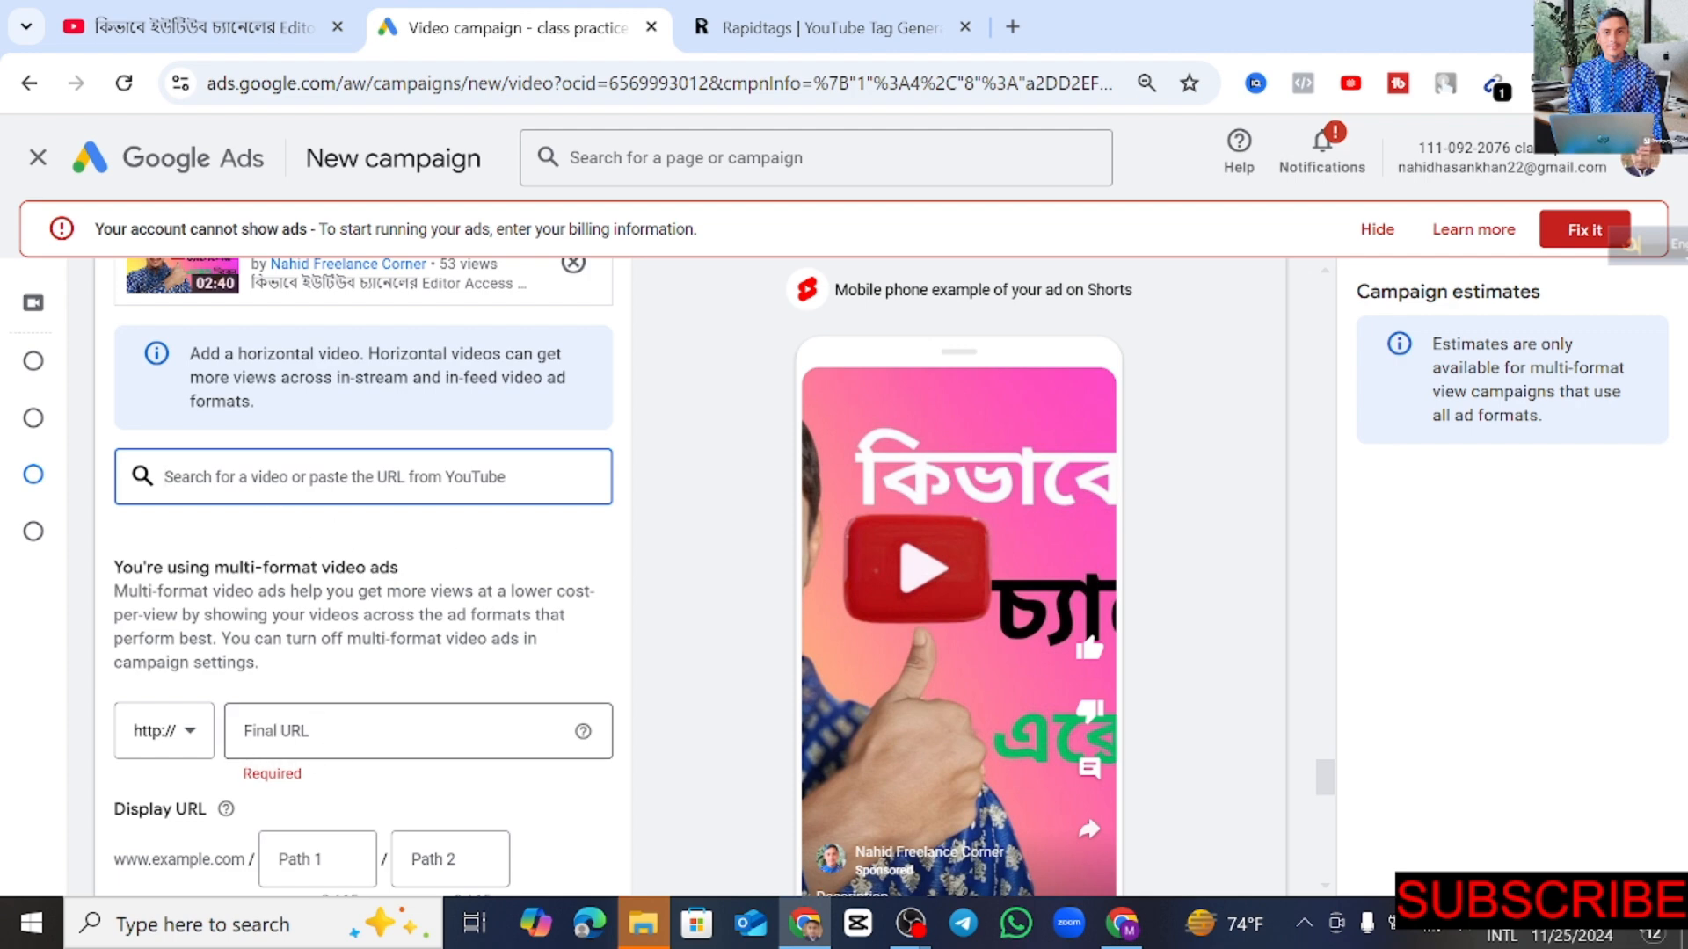
pyautogui.scroll(-1, 308, 721)
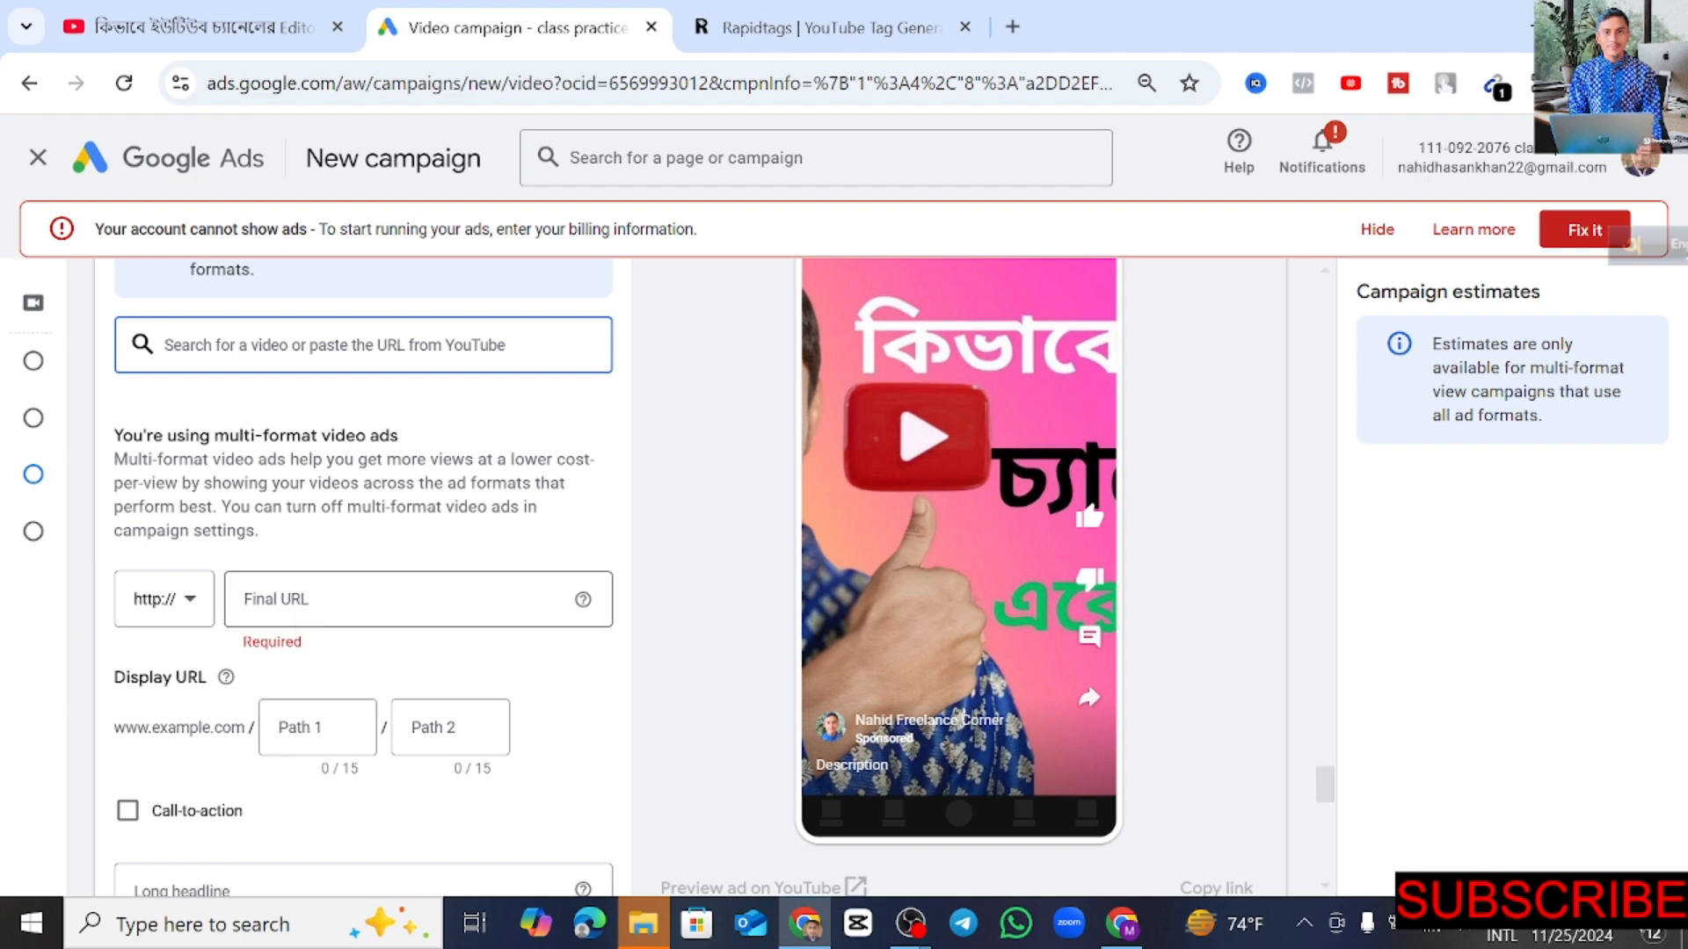
pyautogui.click(330, 599)
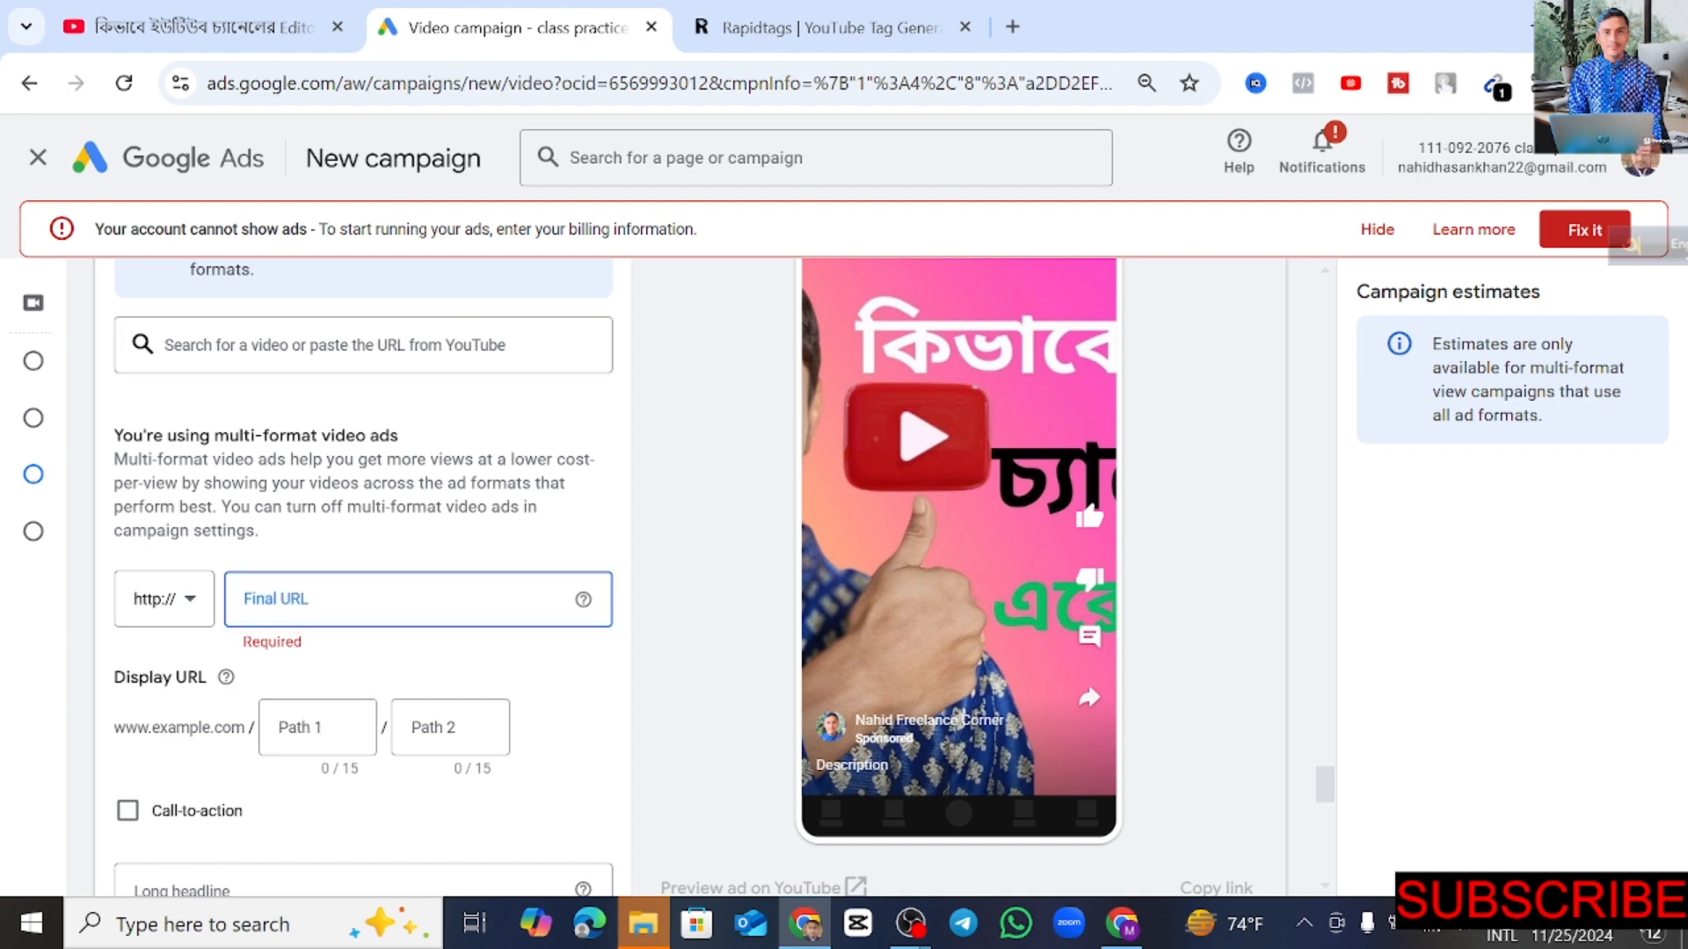
pyautogui.rightClick(331, 598)
pyautogui.click(373, 300)
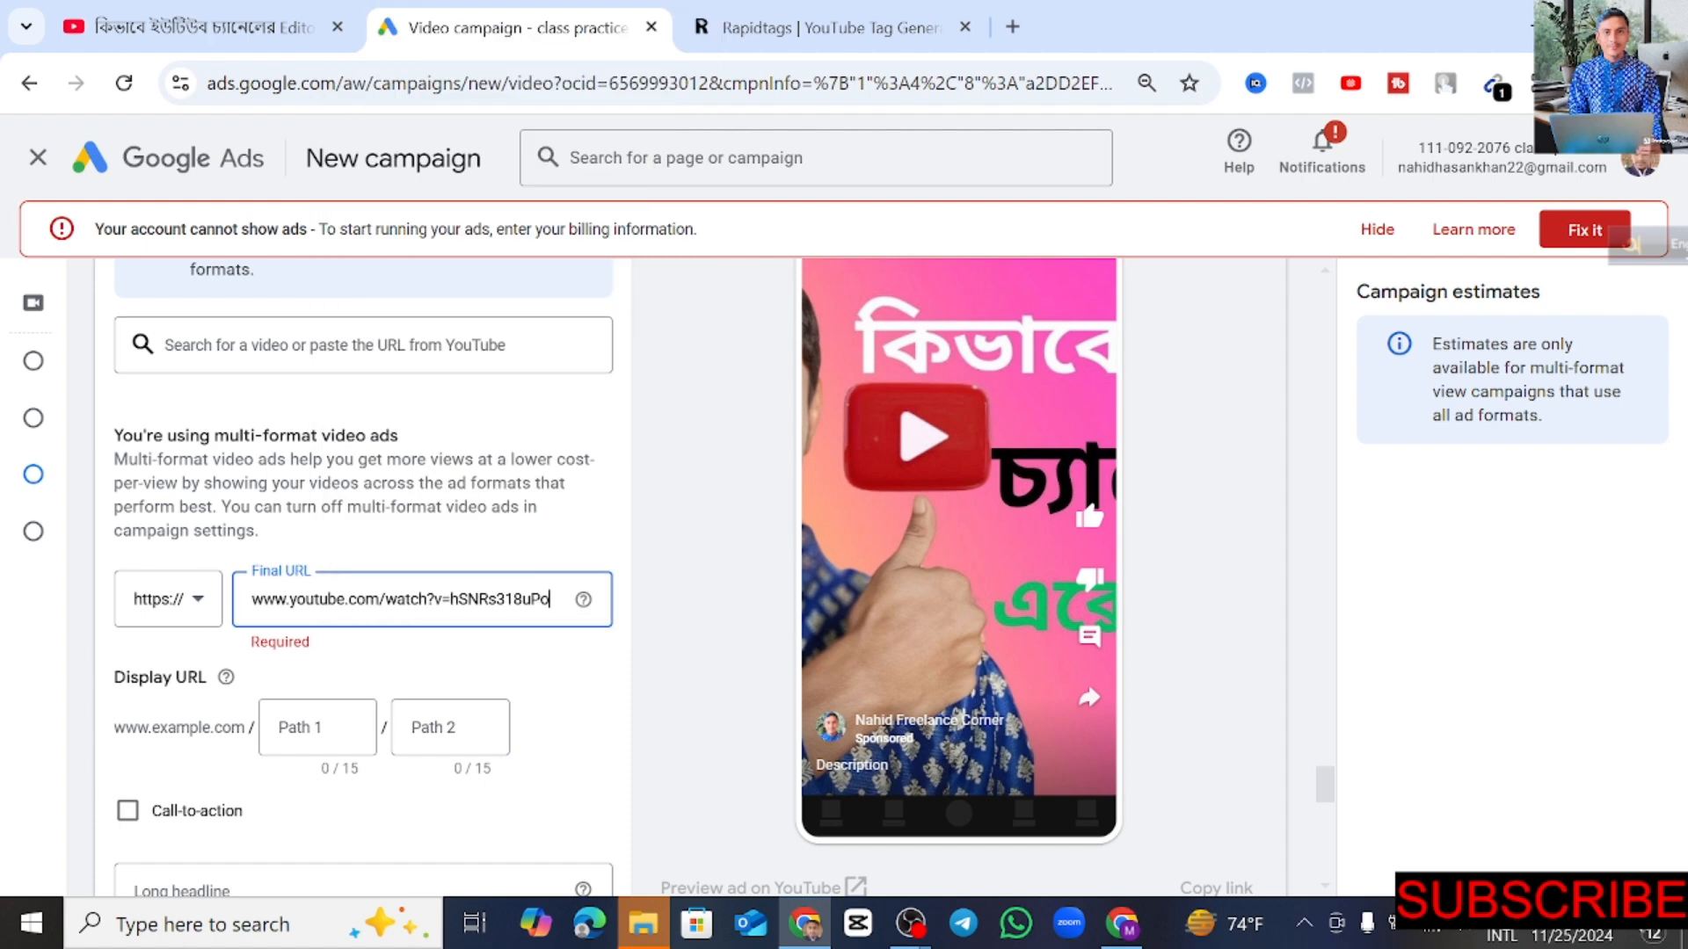
pyautogui.scroll(-1, 536, 686)
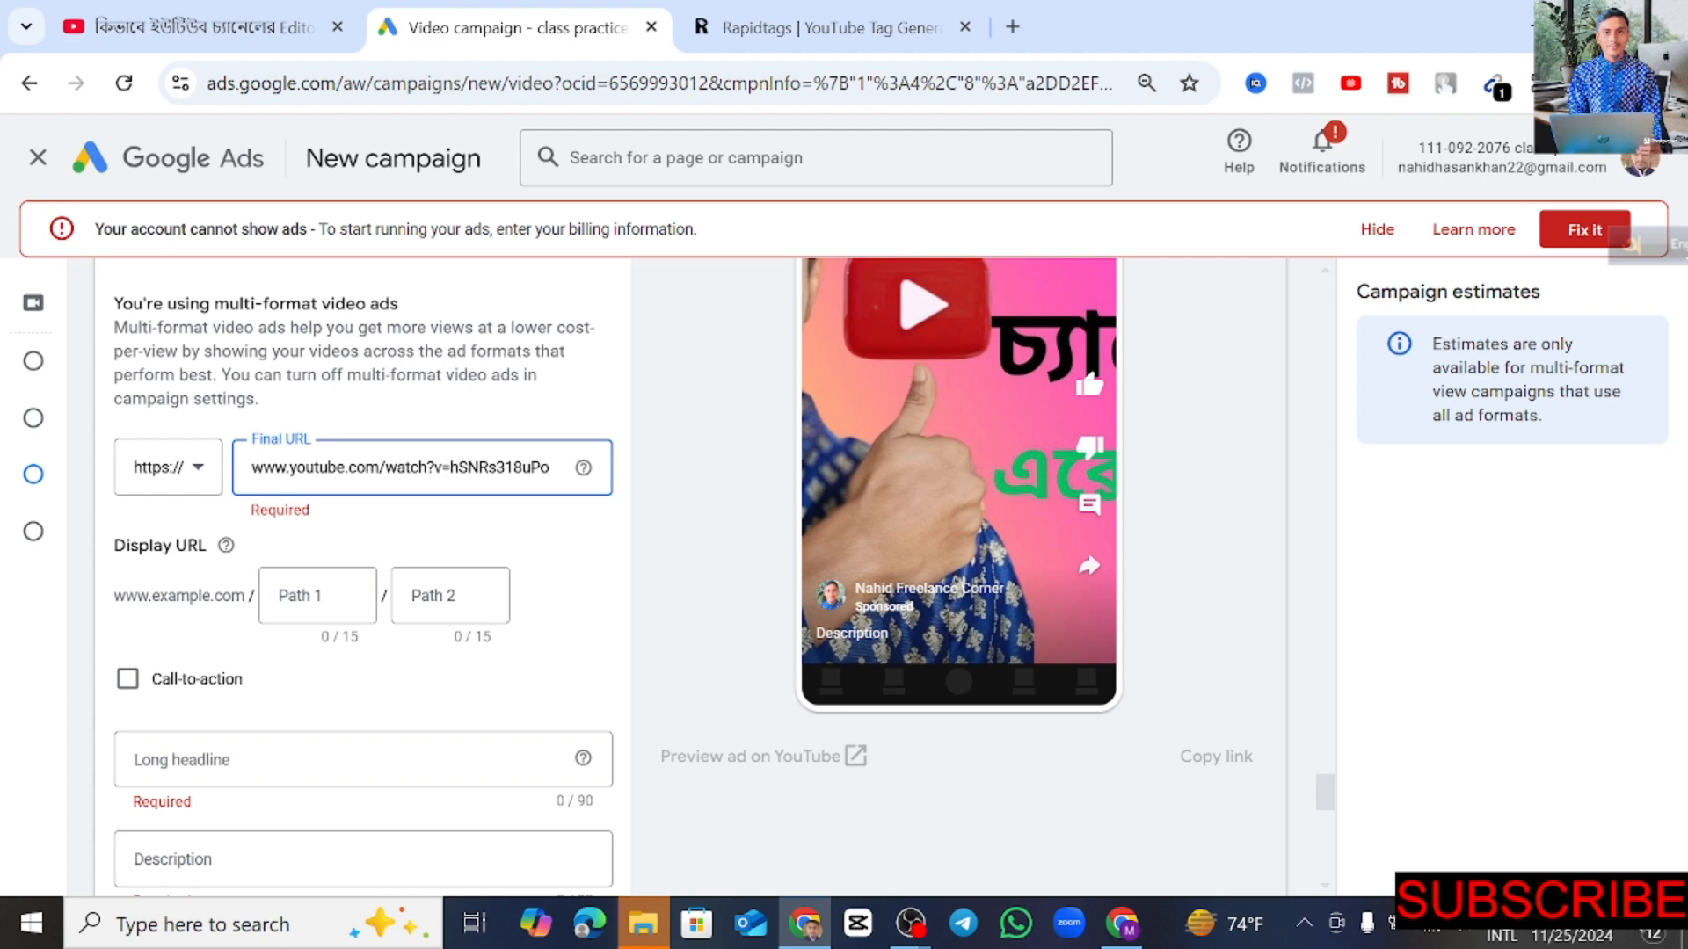
pyautogui.moveTo(250, 466); pyautogui.dragTo(595, 478)
pyautogui.press('BackSpace')
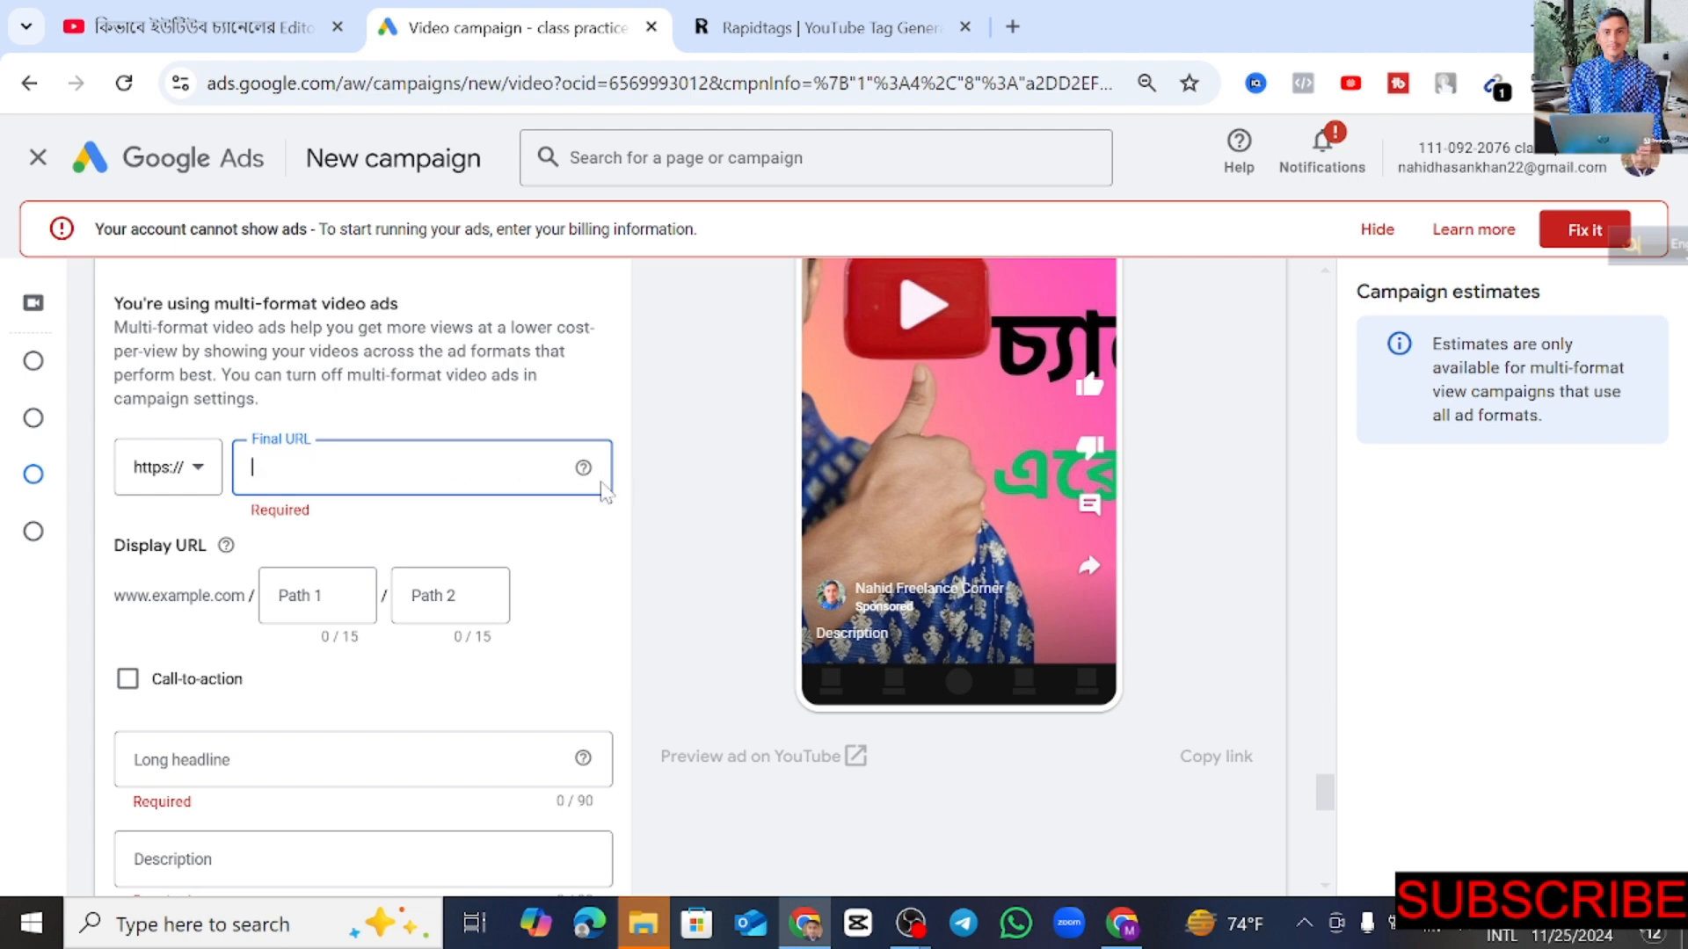
pyautogui.click(546, 538)
# Step: Enter "bangla tutorial" as the long headline of the video ad
pyautogui.scroll(-3, 554, 554)
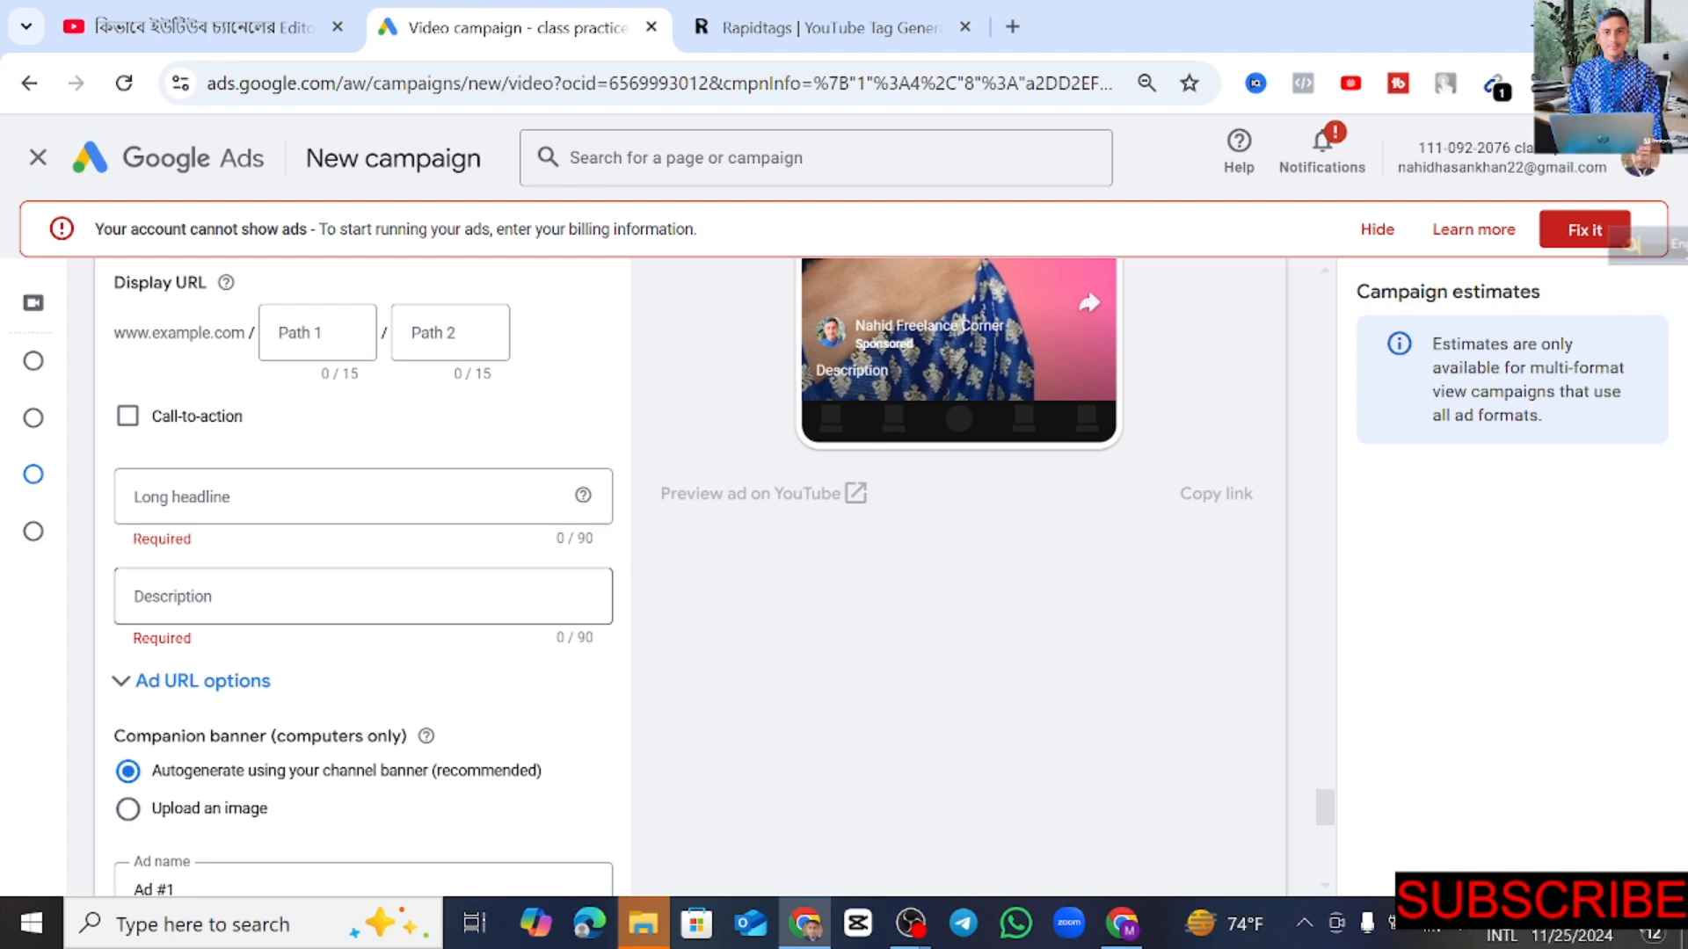
pyautogui.scroll(-2, 261, 577)
pyautogui.scroll(2, 264, 585)
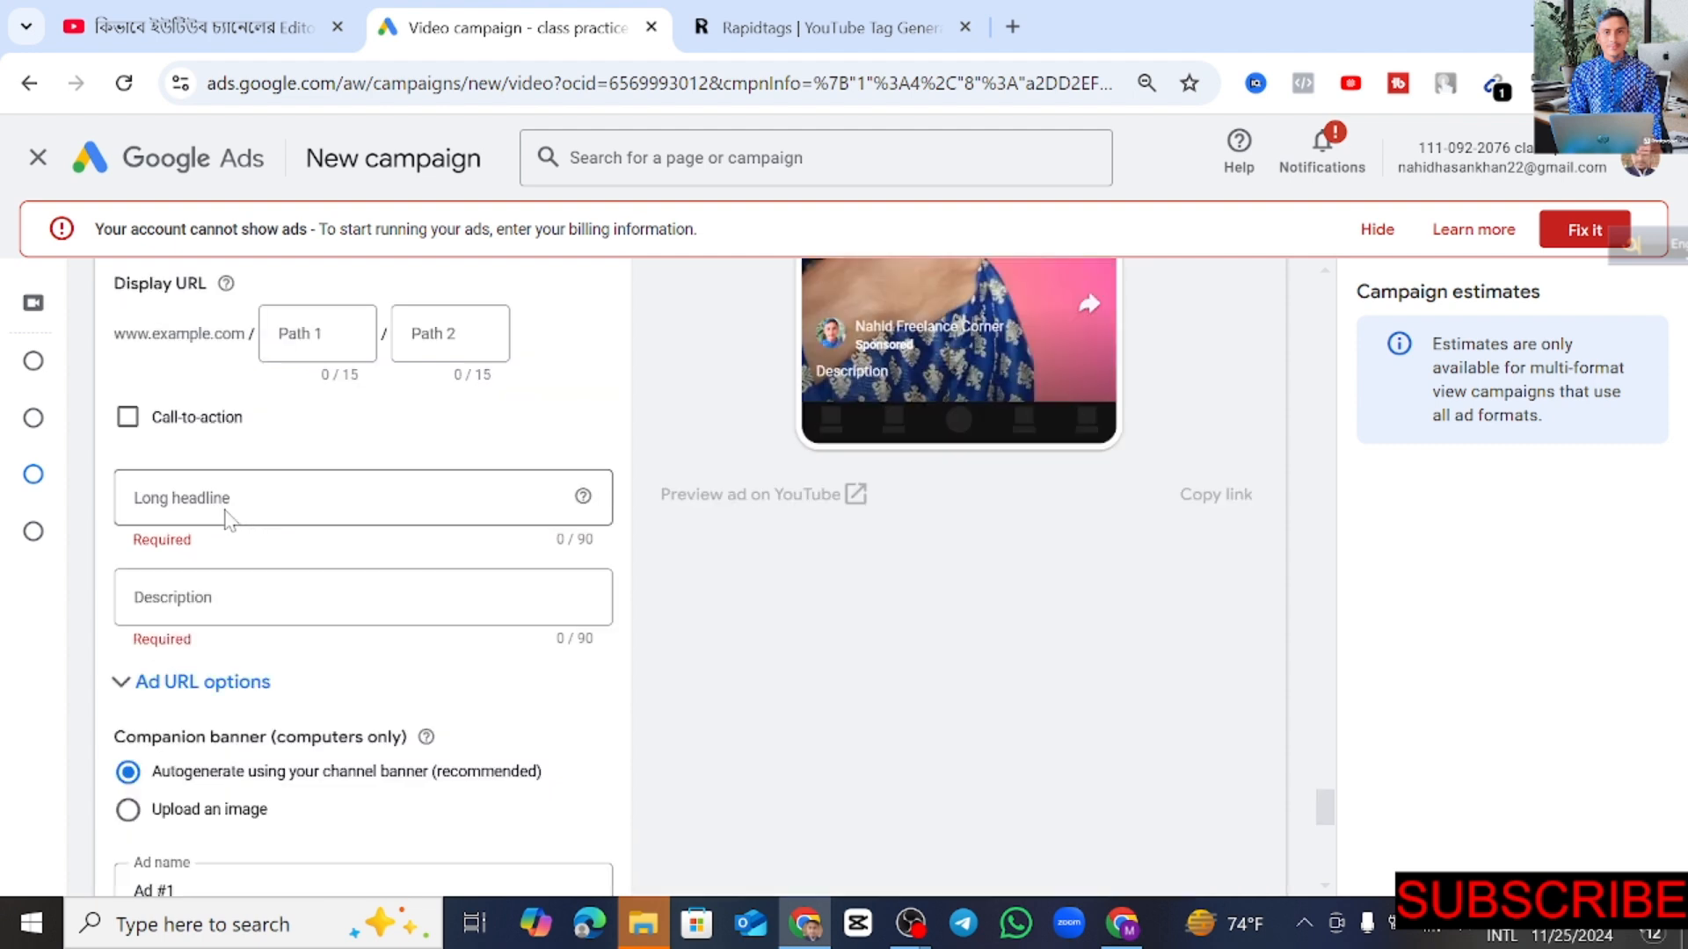
pyautogui.click(225, 515)
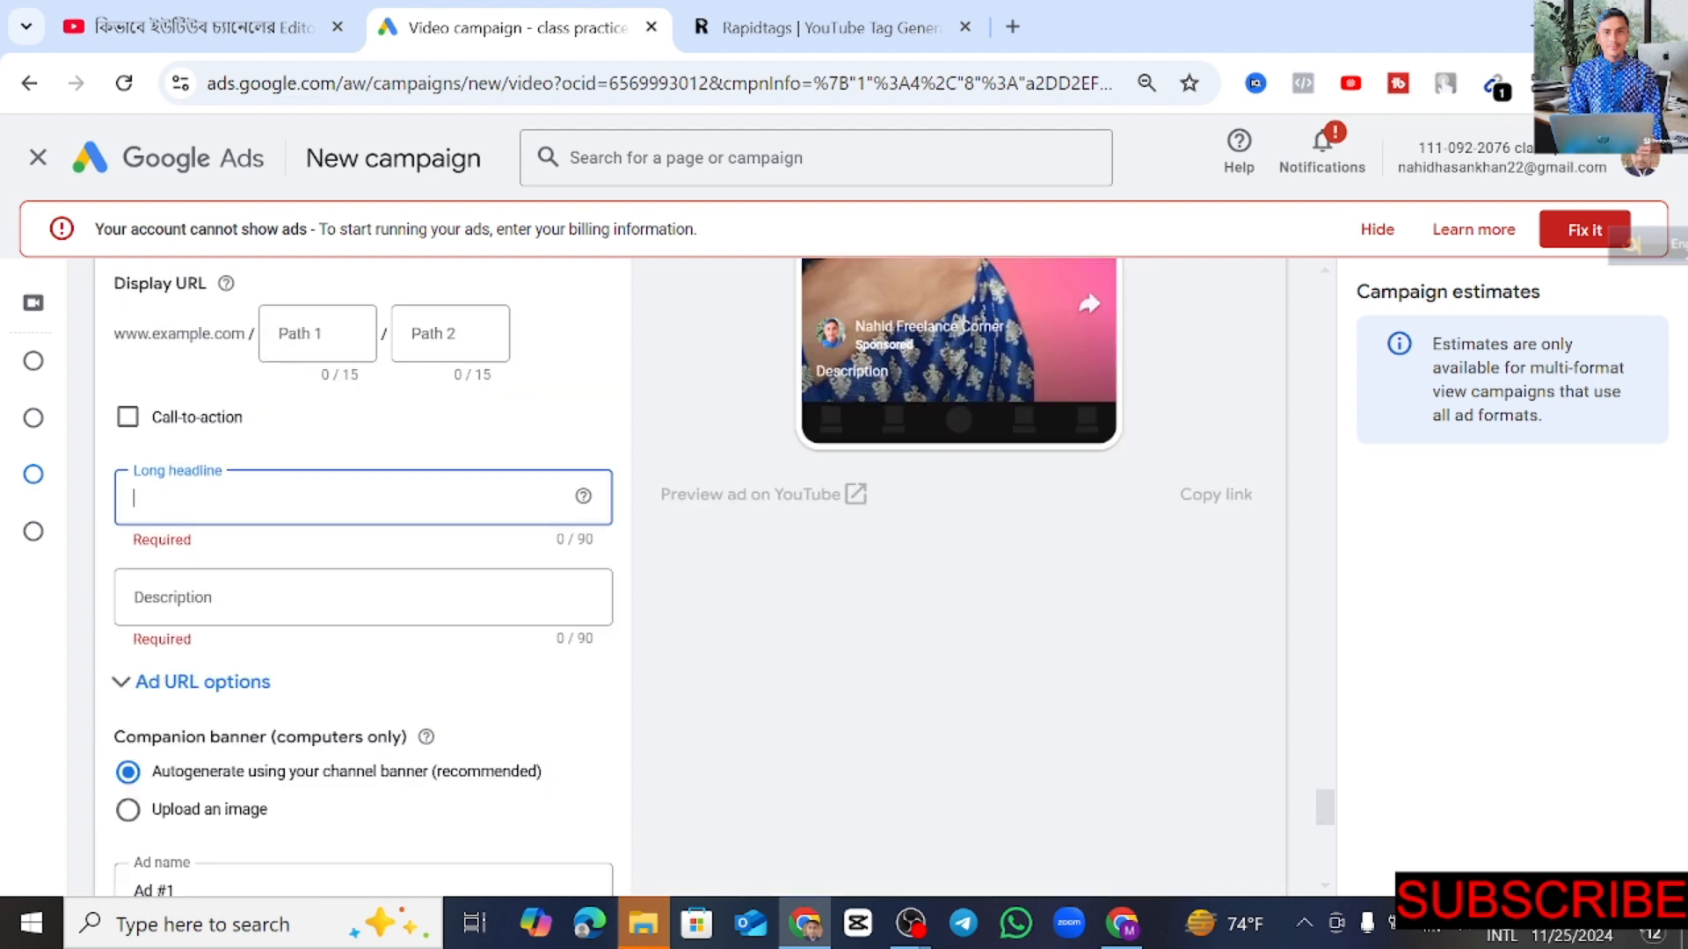
pyautogui.write('bangla tutorial')
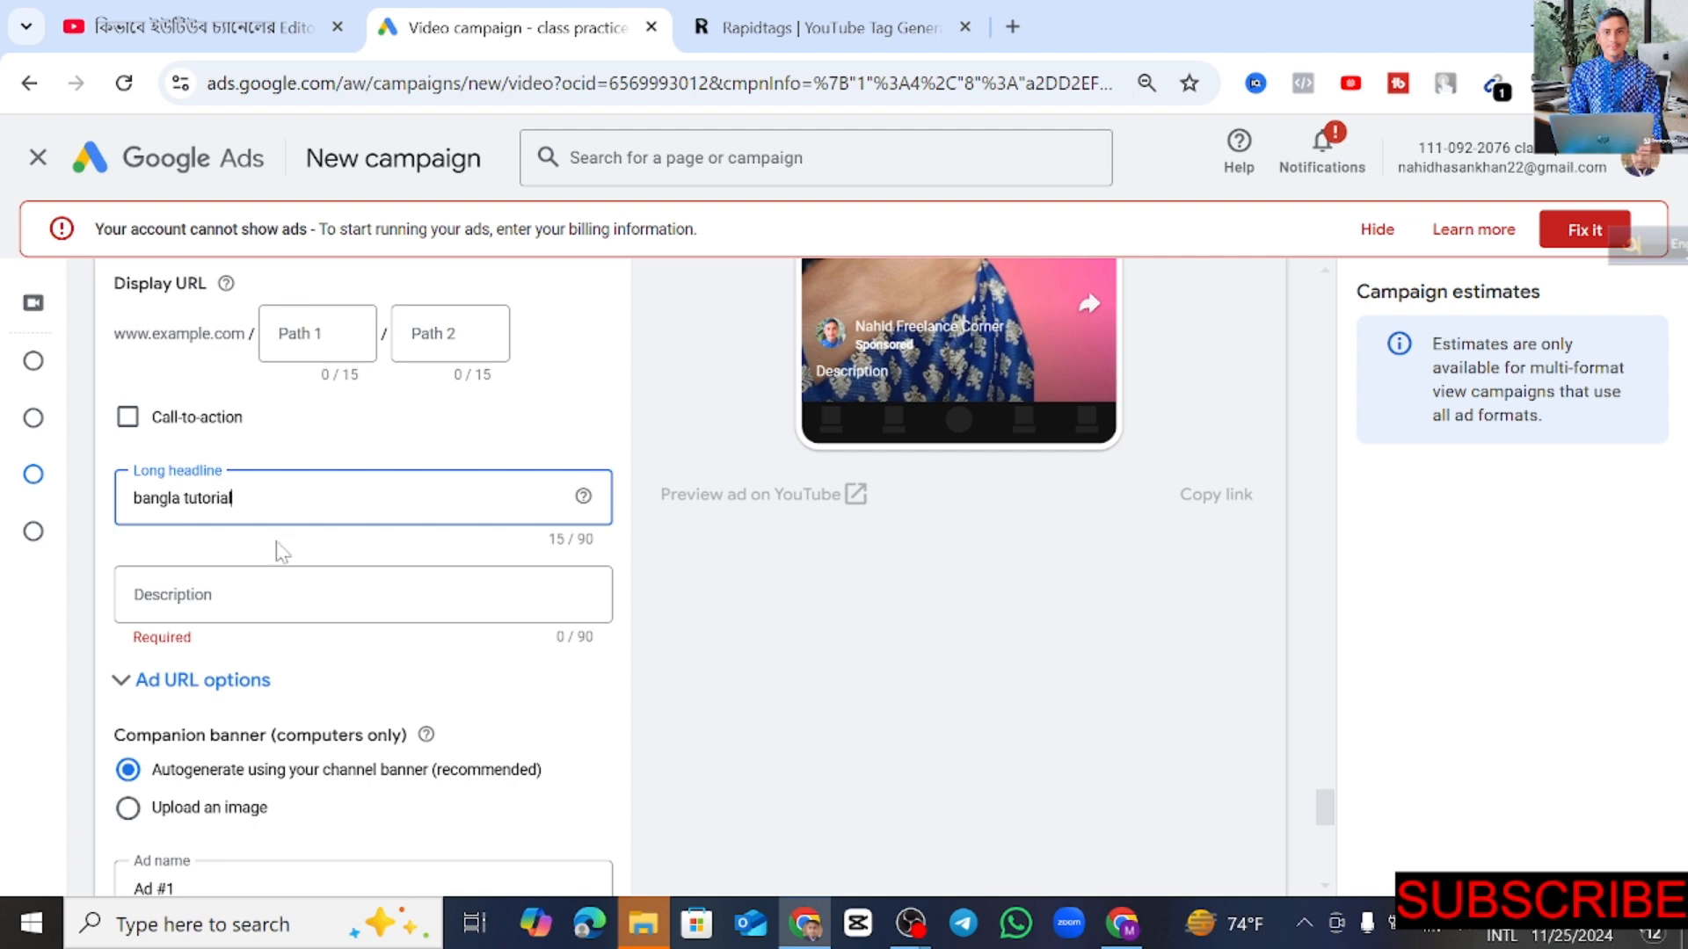
# Step: Enter "how to you tube video ads campaign" as the description of the video ad
pyautogui.click(277, 591)
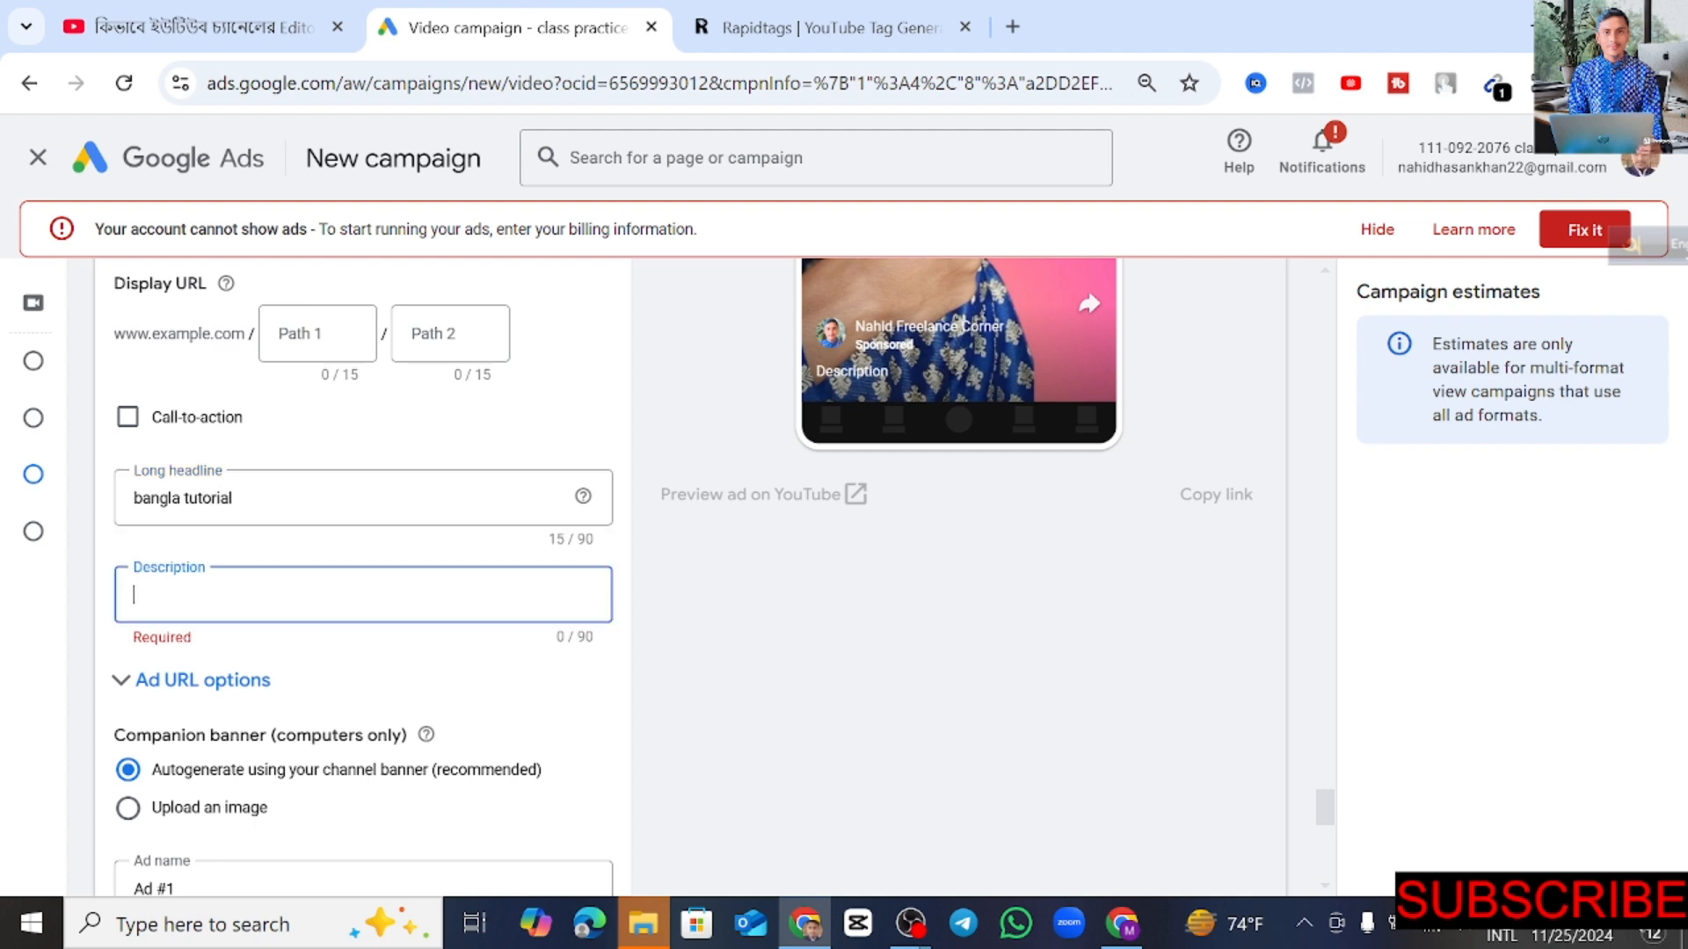
pyautogui.write('how to yo')
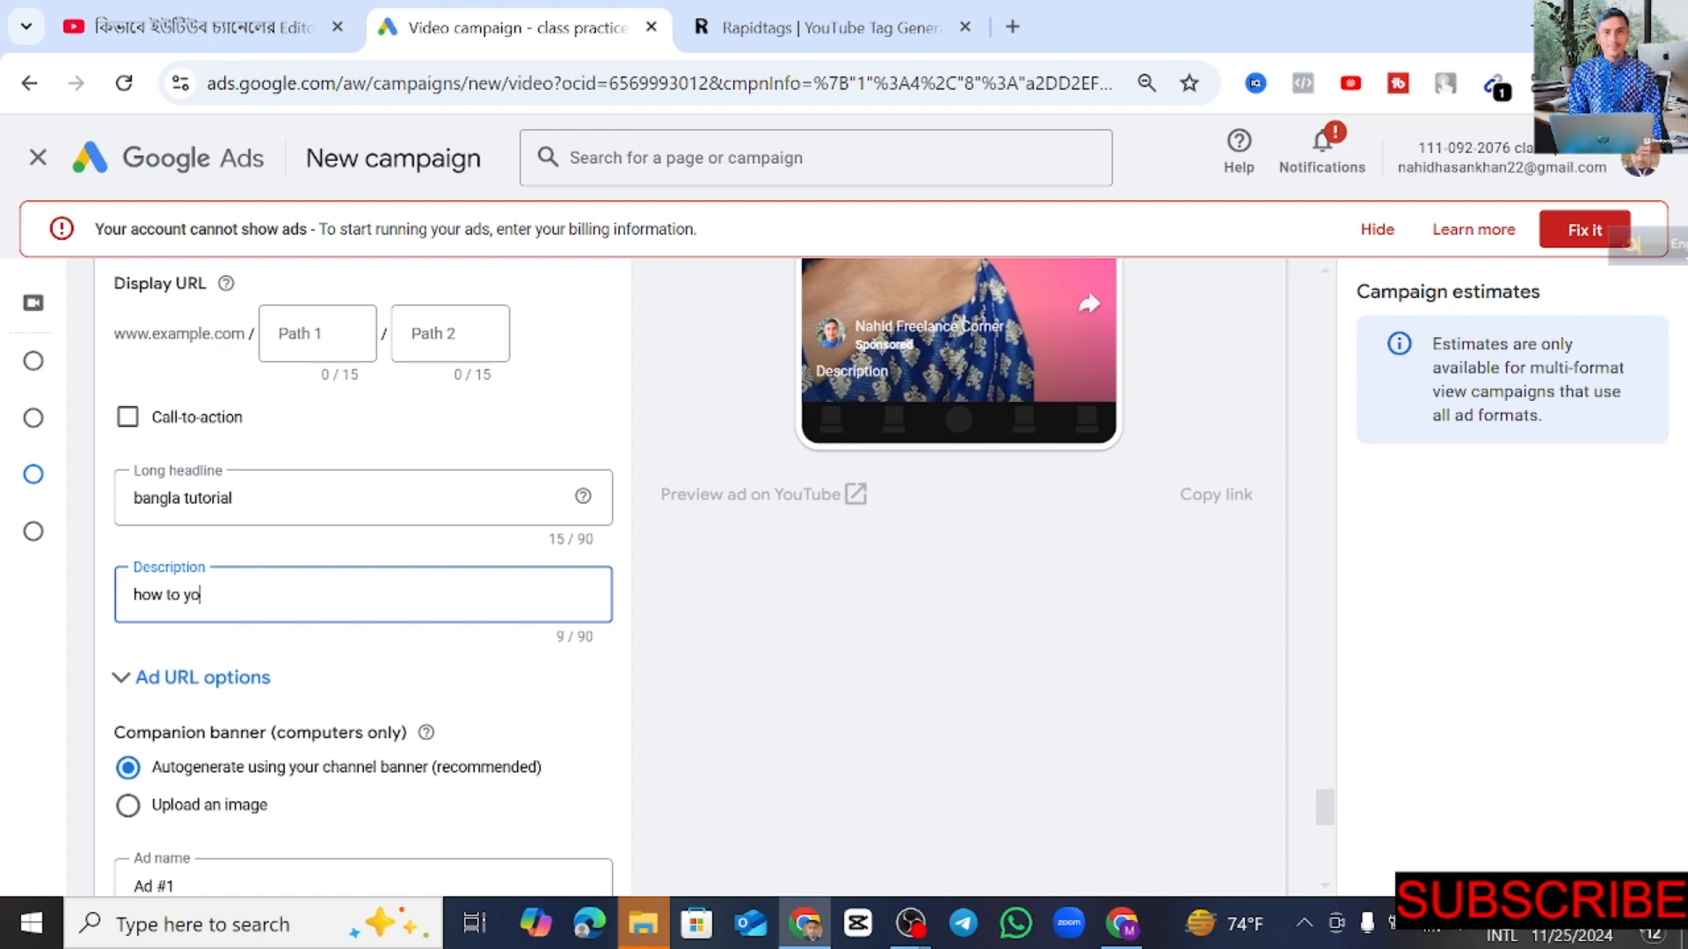
pyautogui.write('u tube vide')
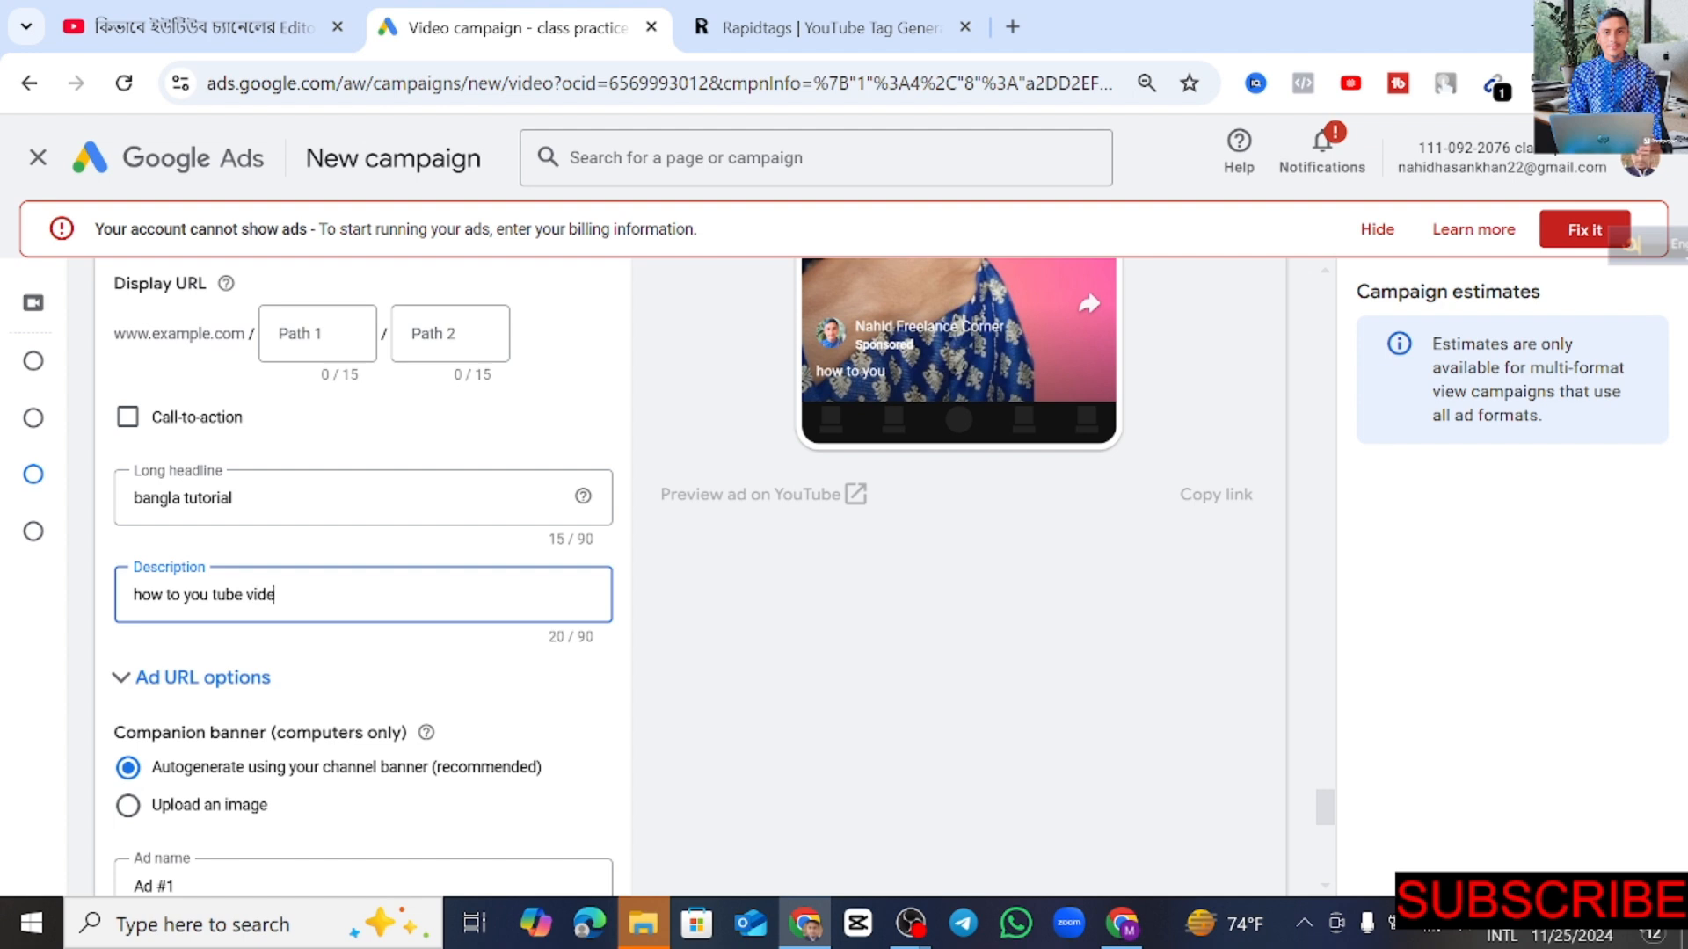
pyautogui.write('o ads campaign')
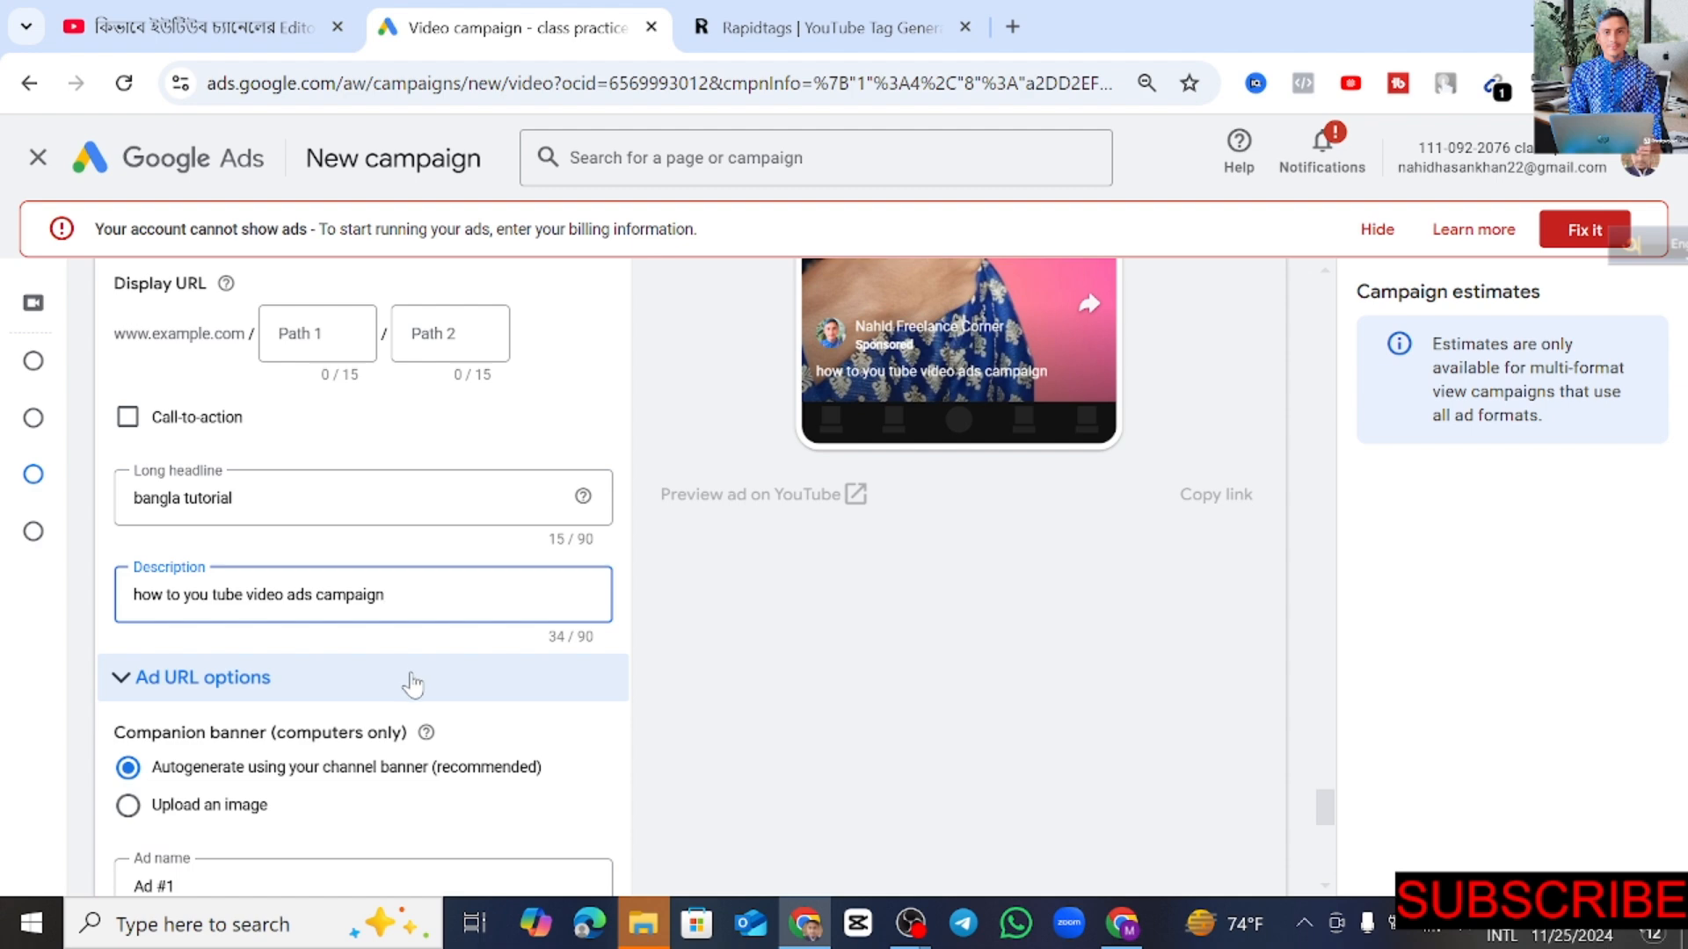
# Step: Set the ad group's target CPV bid to $1.00
pyautogui.scroll(-5, 414, 683)
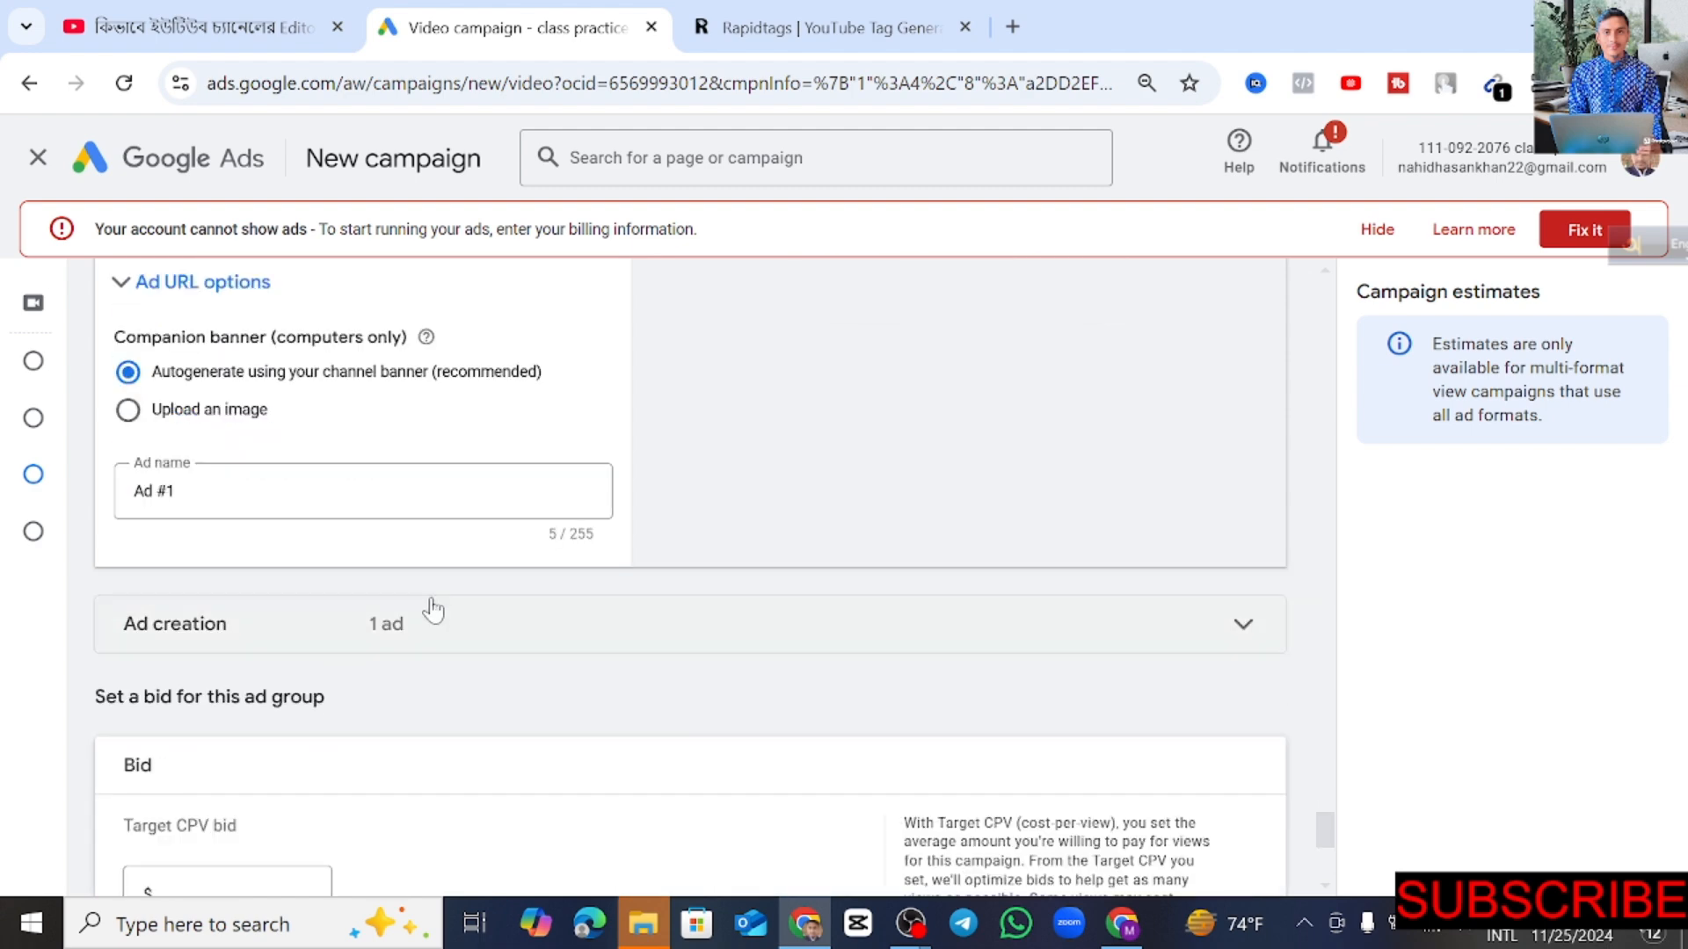
pyautogui.scroll(1, 434, 607)
pyautogui.scroll(-3, 343, 686)
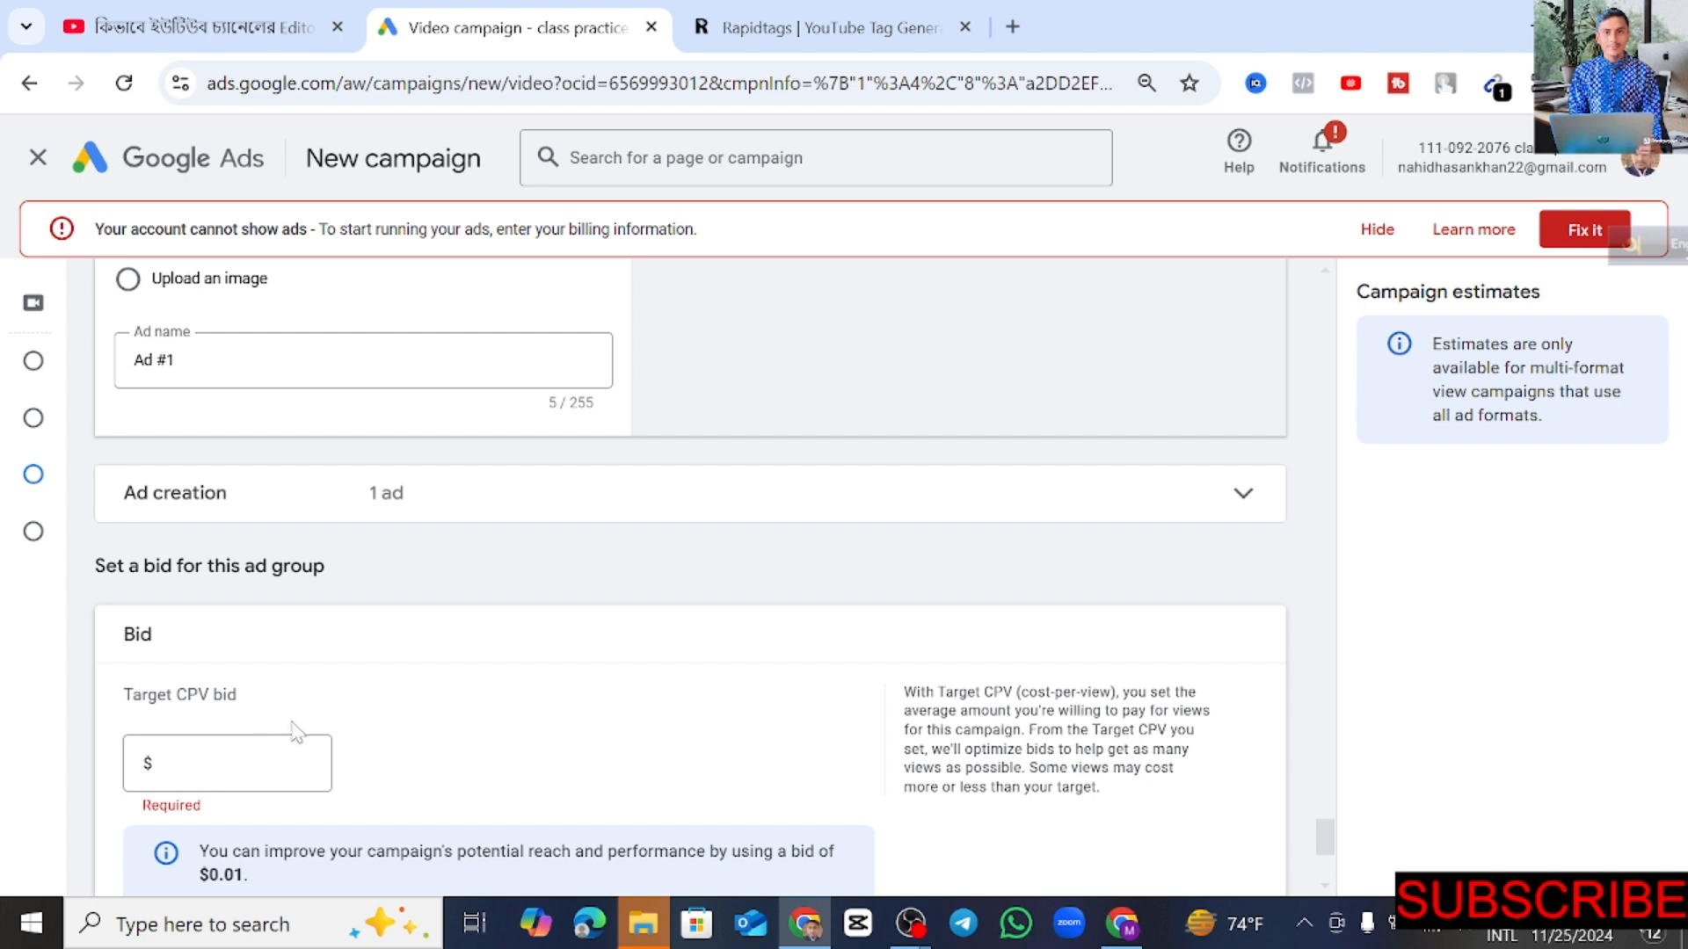
pyautogui.scroll(-2, 294, 727)
pyautogui.click(308, 631)
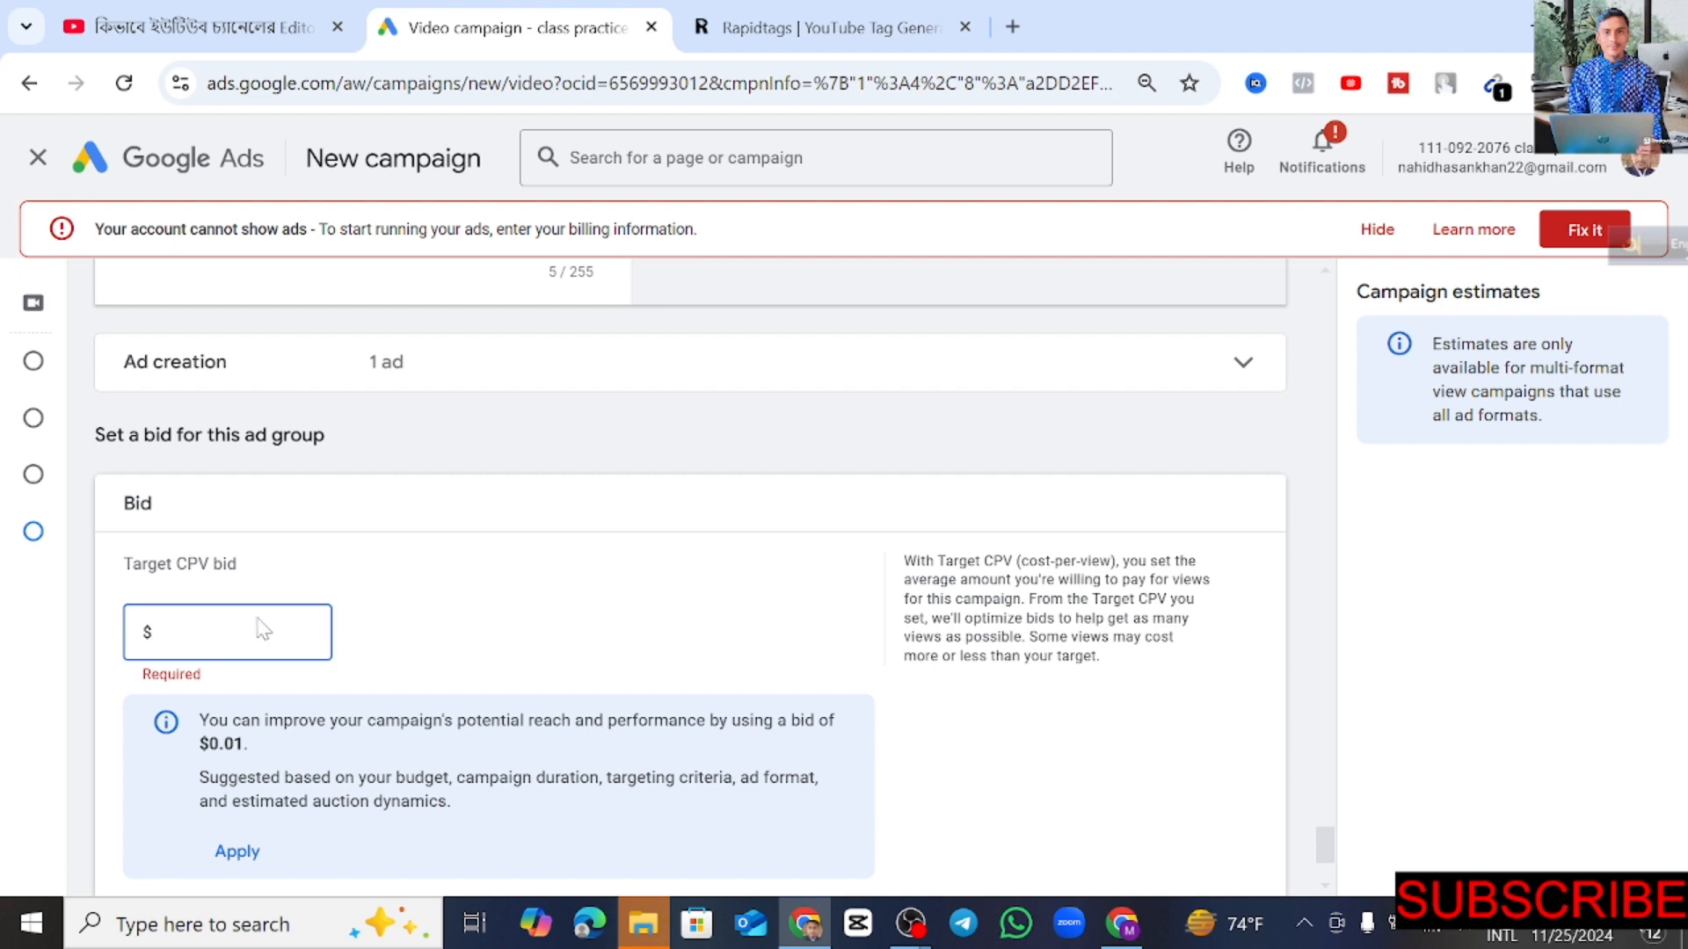
pyautogui.write('1.00')
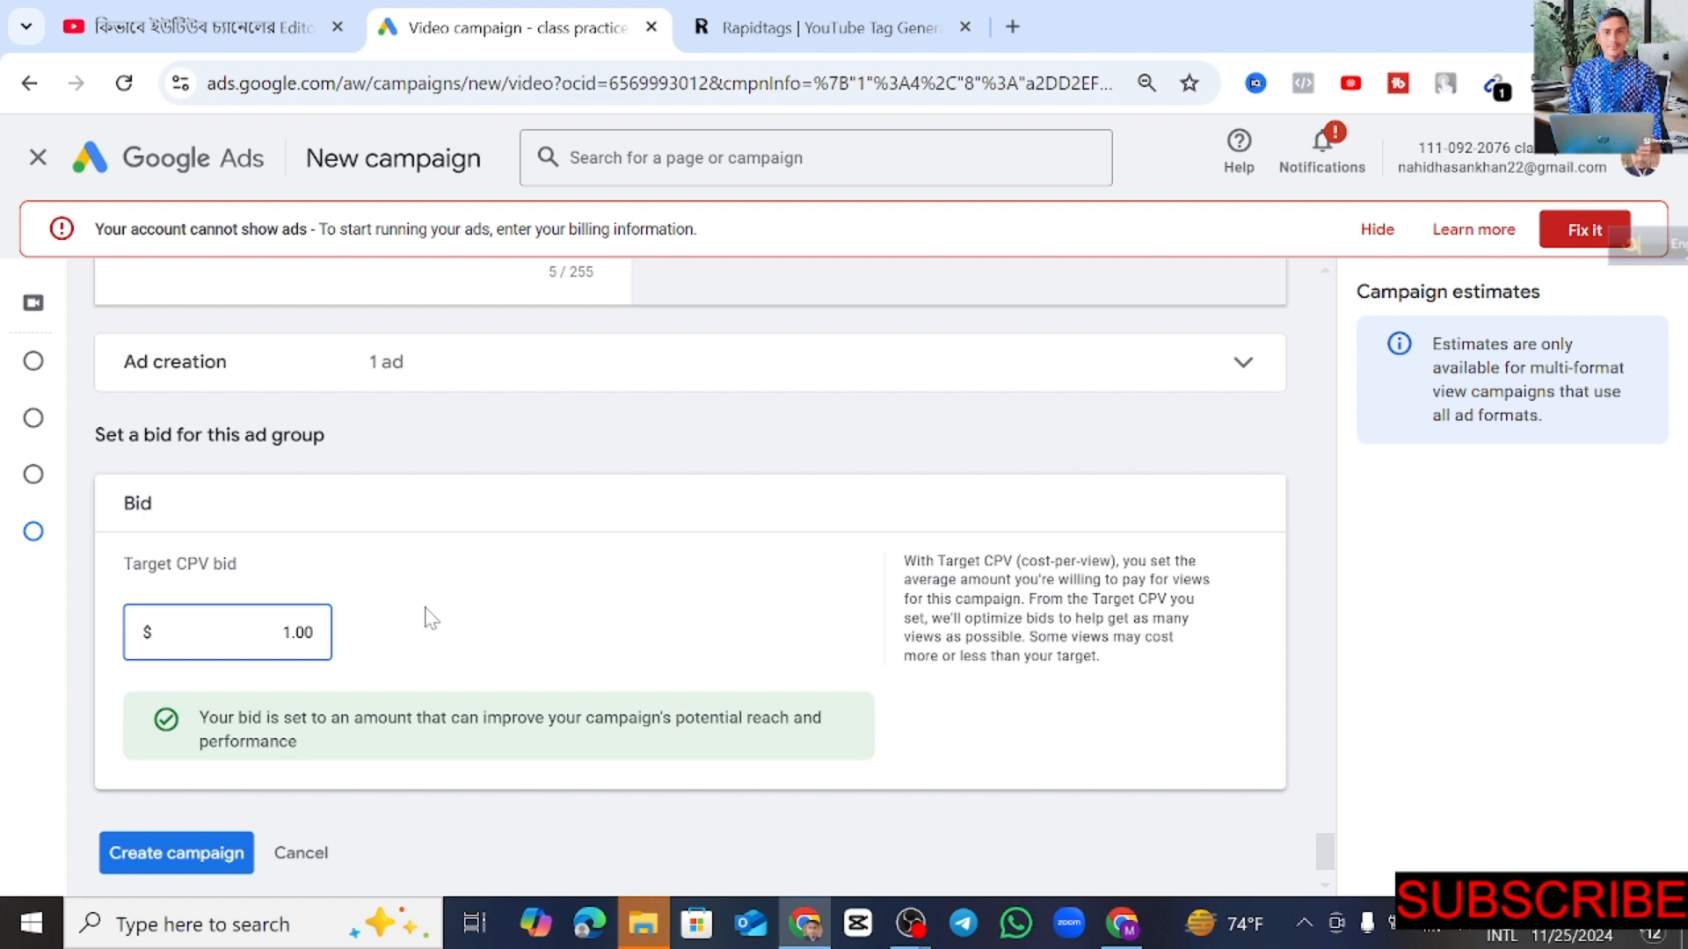
pyautogui.press('BackSpace')
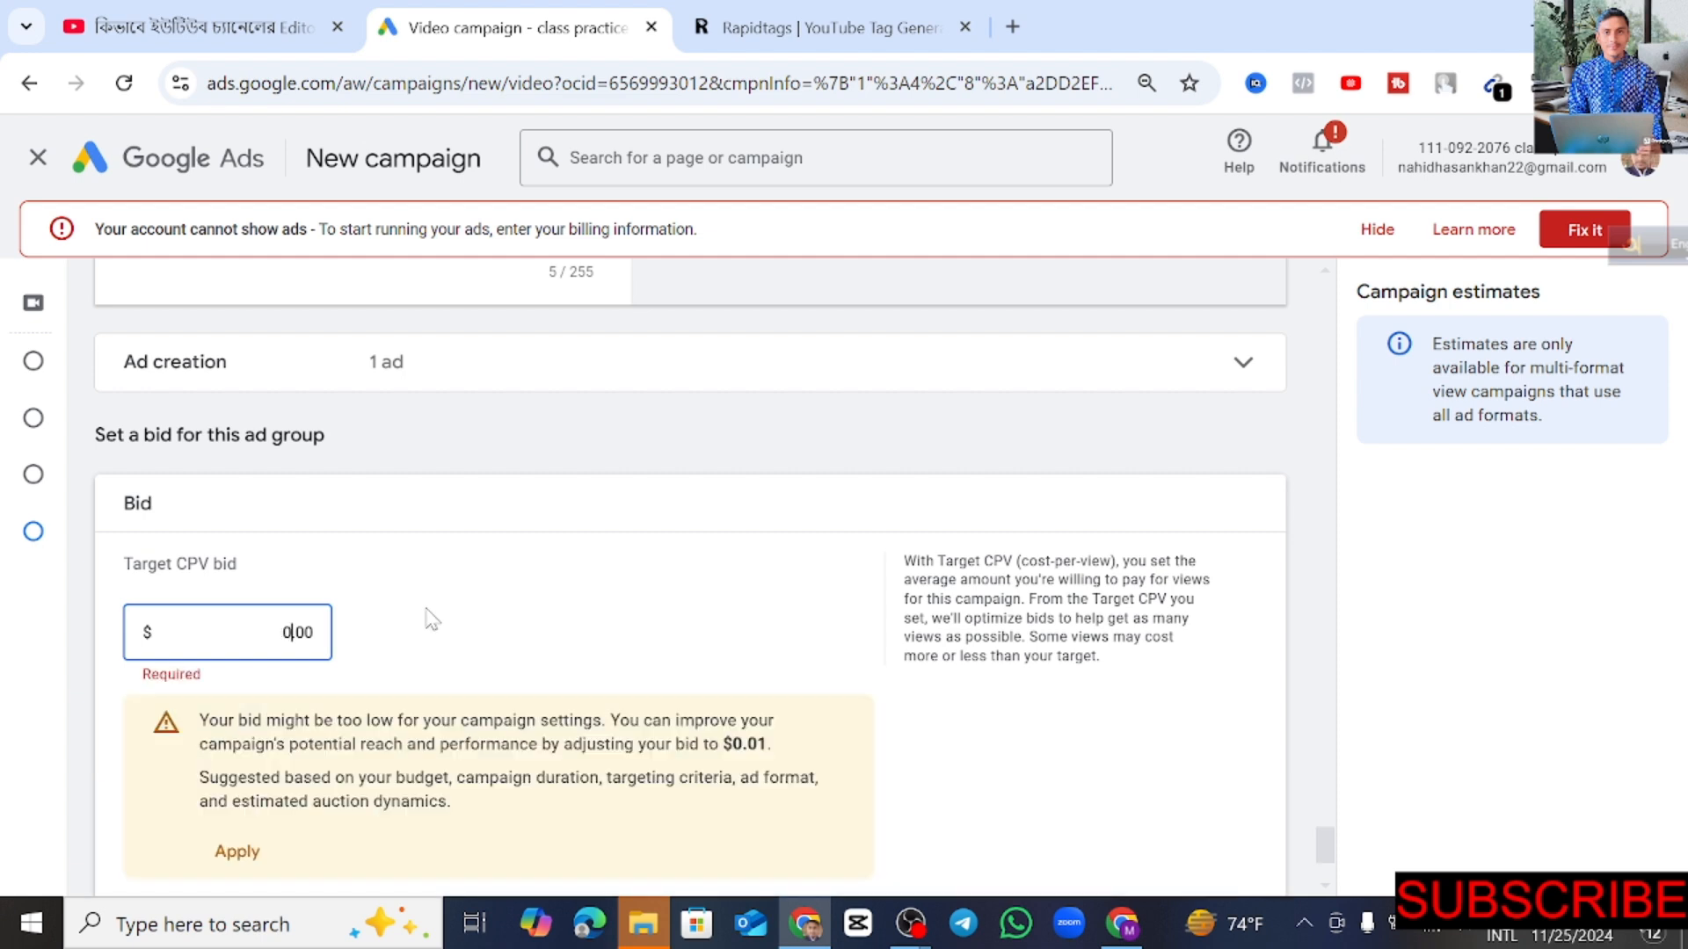
pyautogui.write('1')
pyautogui.click(430, 619)
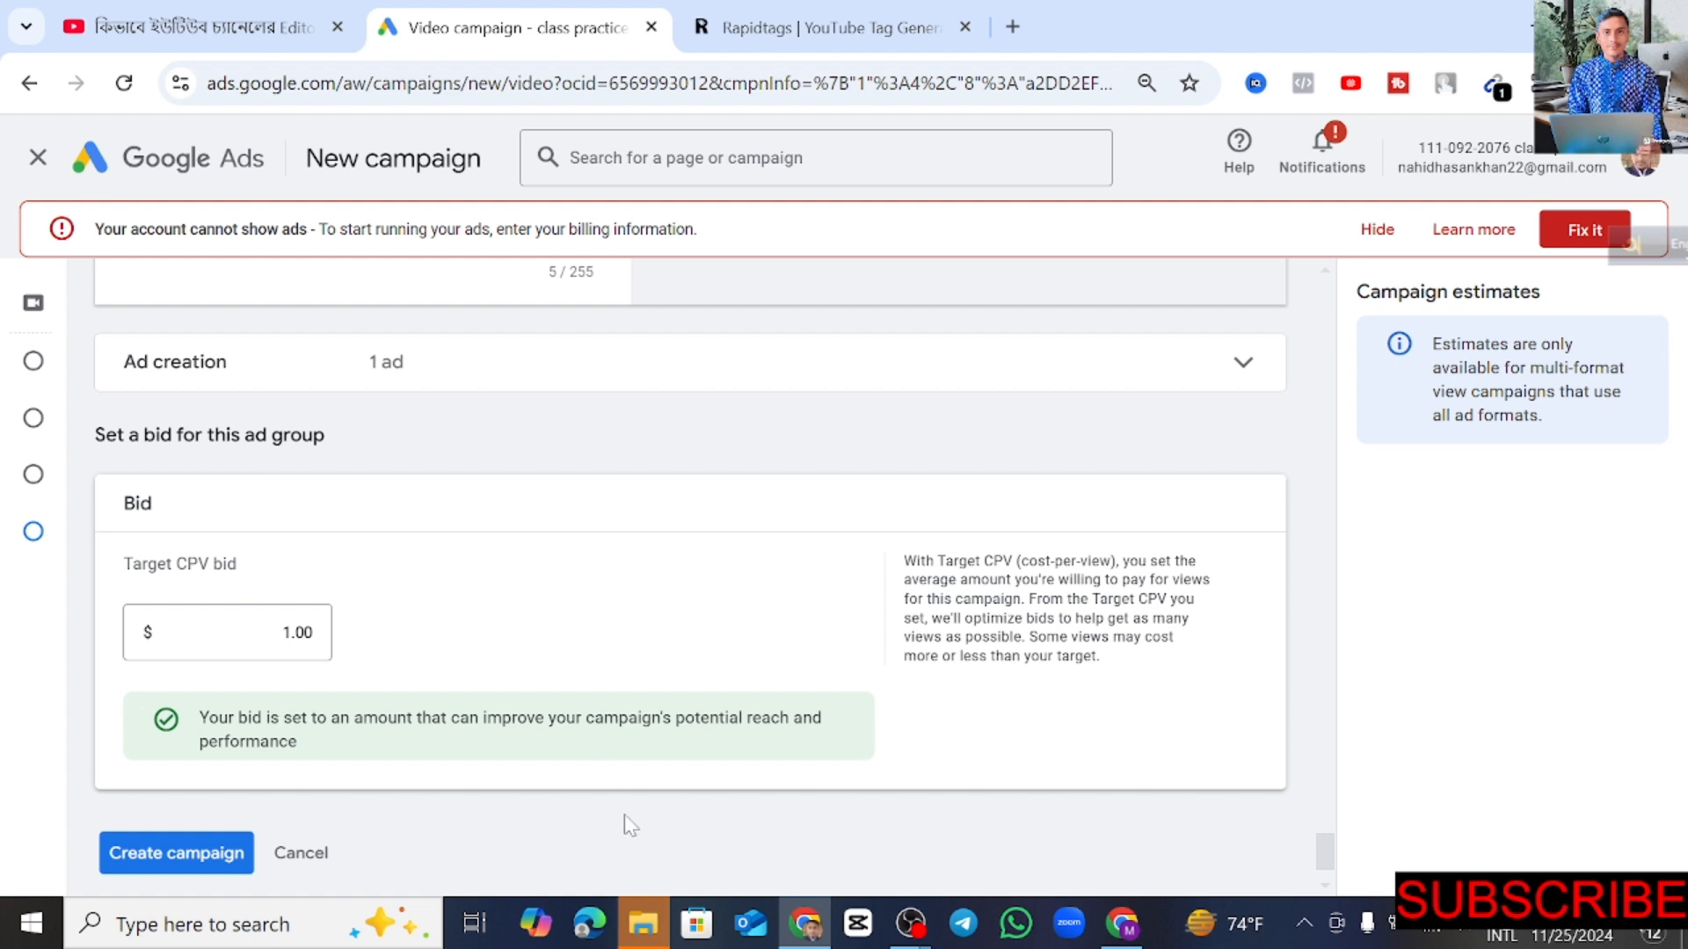
pyautogui.scroll(-1, 758, 762)
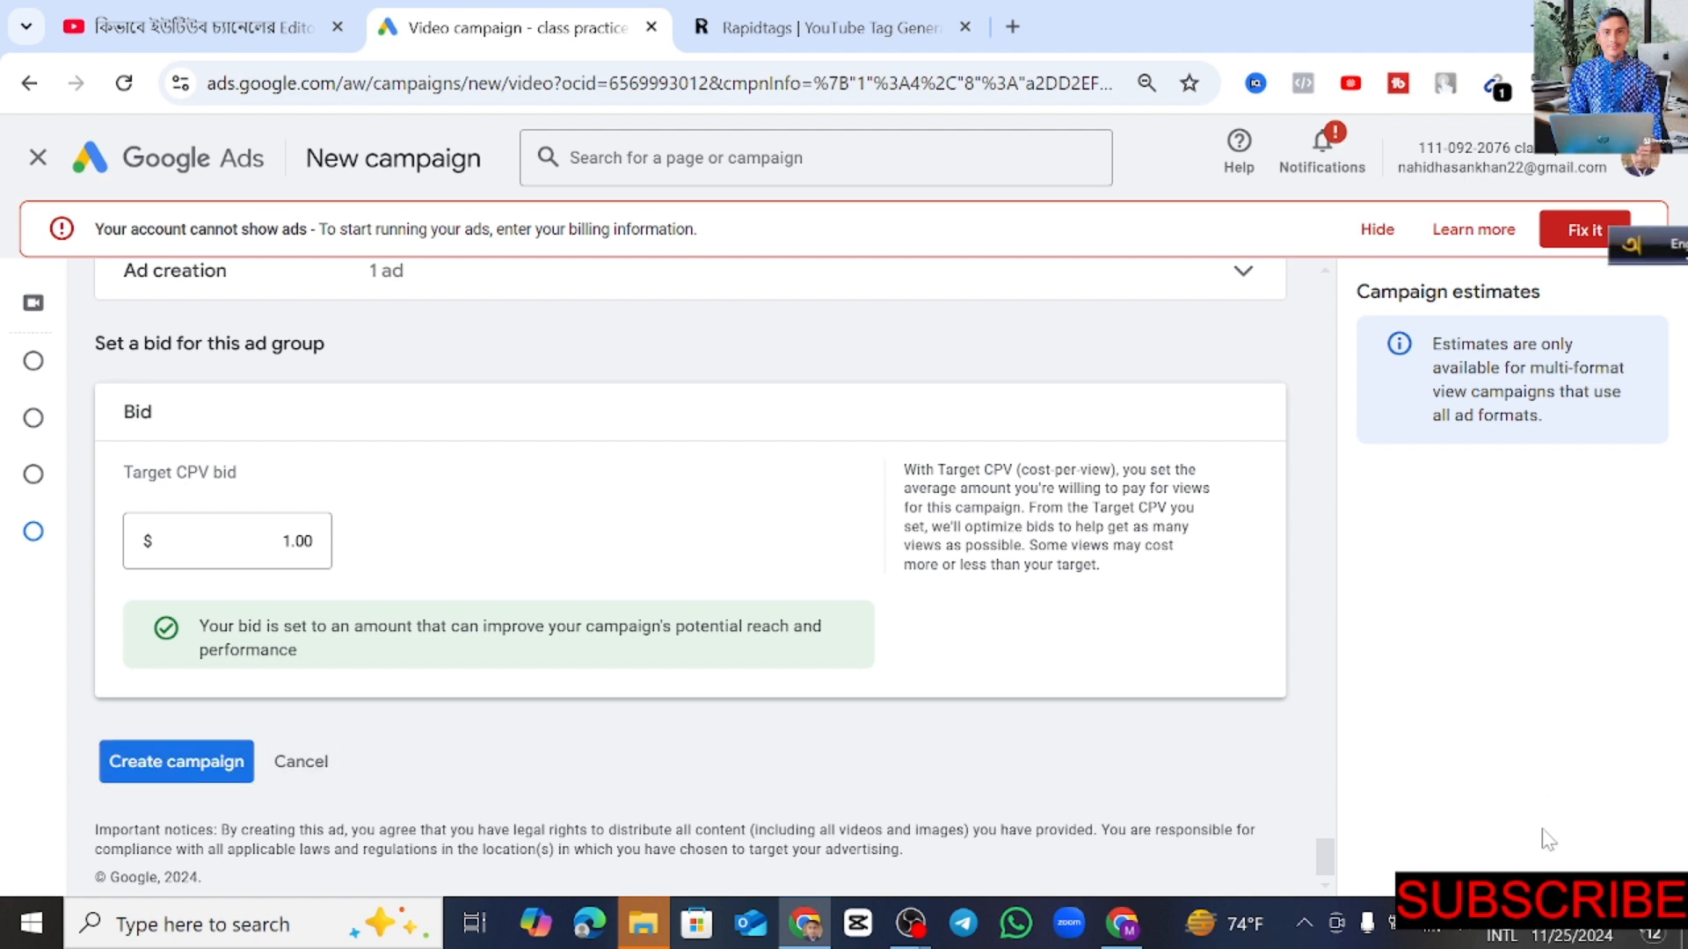
pyautogui.click(1305, 923)
pyautogui.click(1233, 877)
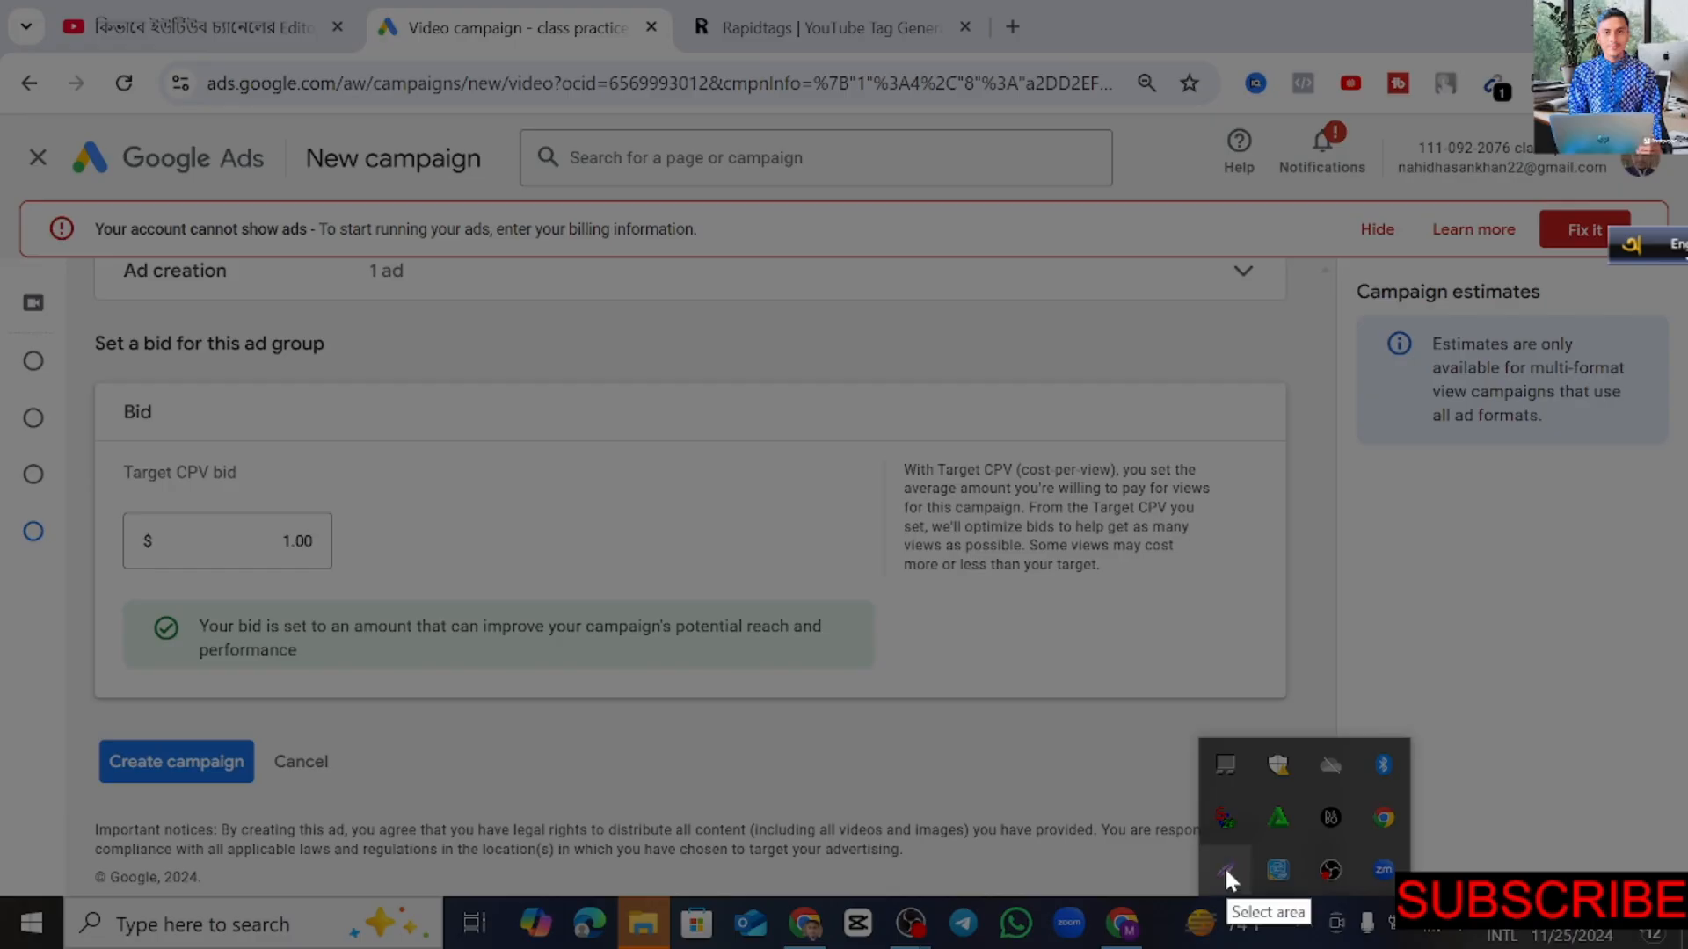
pyautogui.moveTo(2, 681)
pyautogui.mouseDown()
pyautogui.moveTo(138, 772)
pyautogui.moveTo(401, 847)
pyautogui.mouseUp()
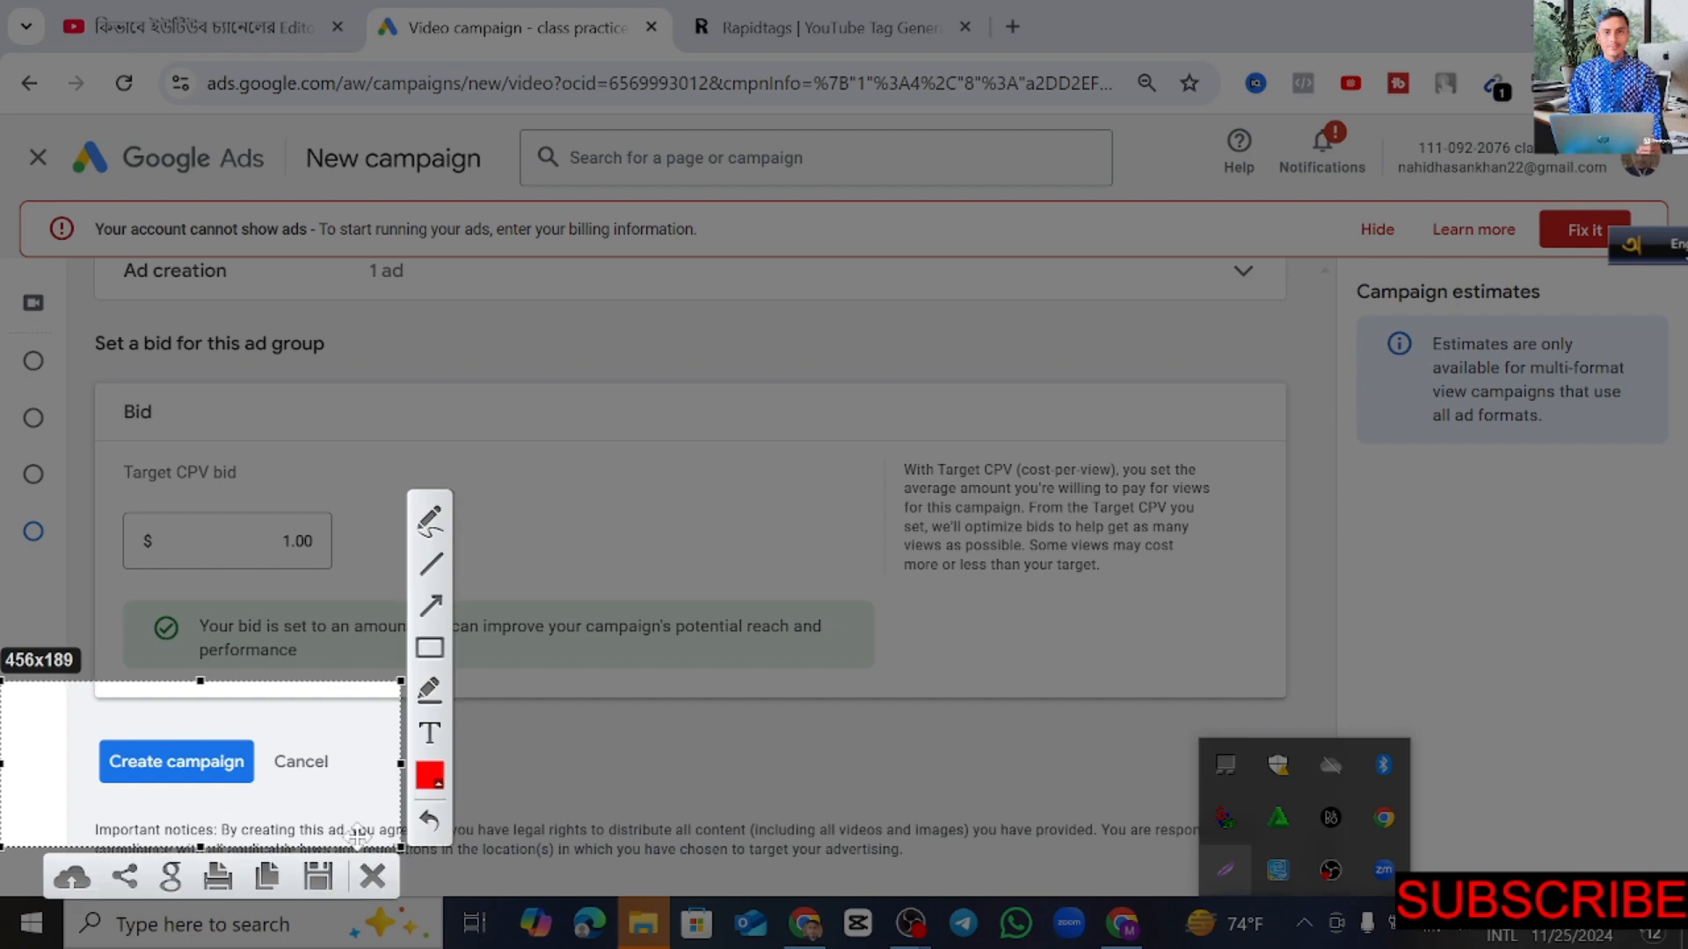
pyautogui.click(372, 876)
# Step: Try to create the campaign, and paste the copied YouTube link as the ad's missing final URL
pyautogui.click(175, 763)
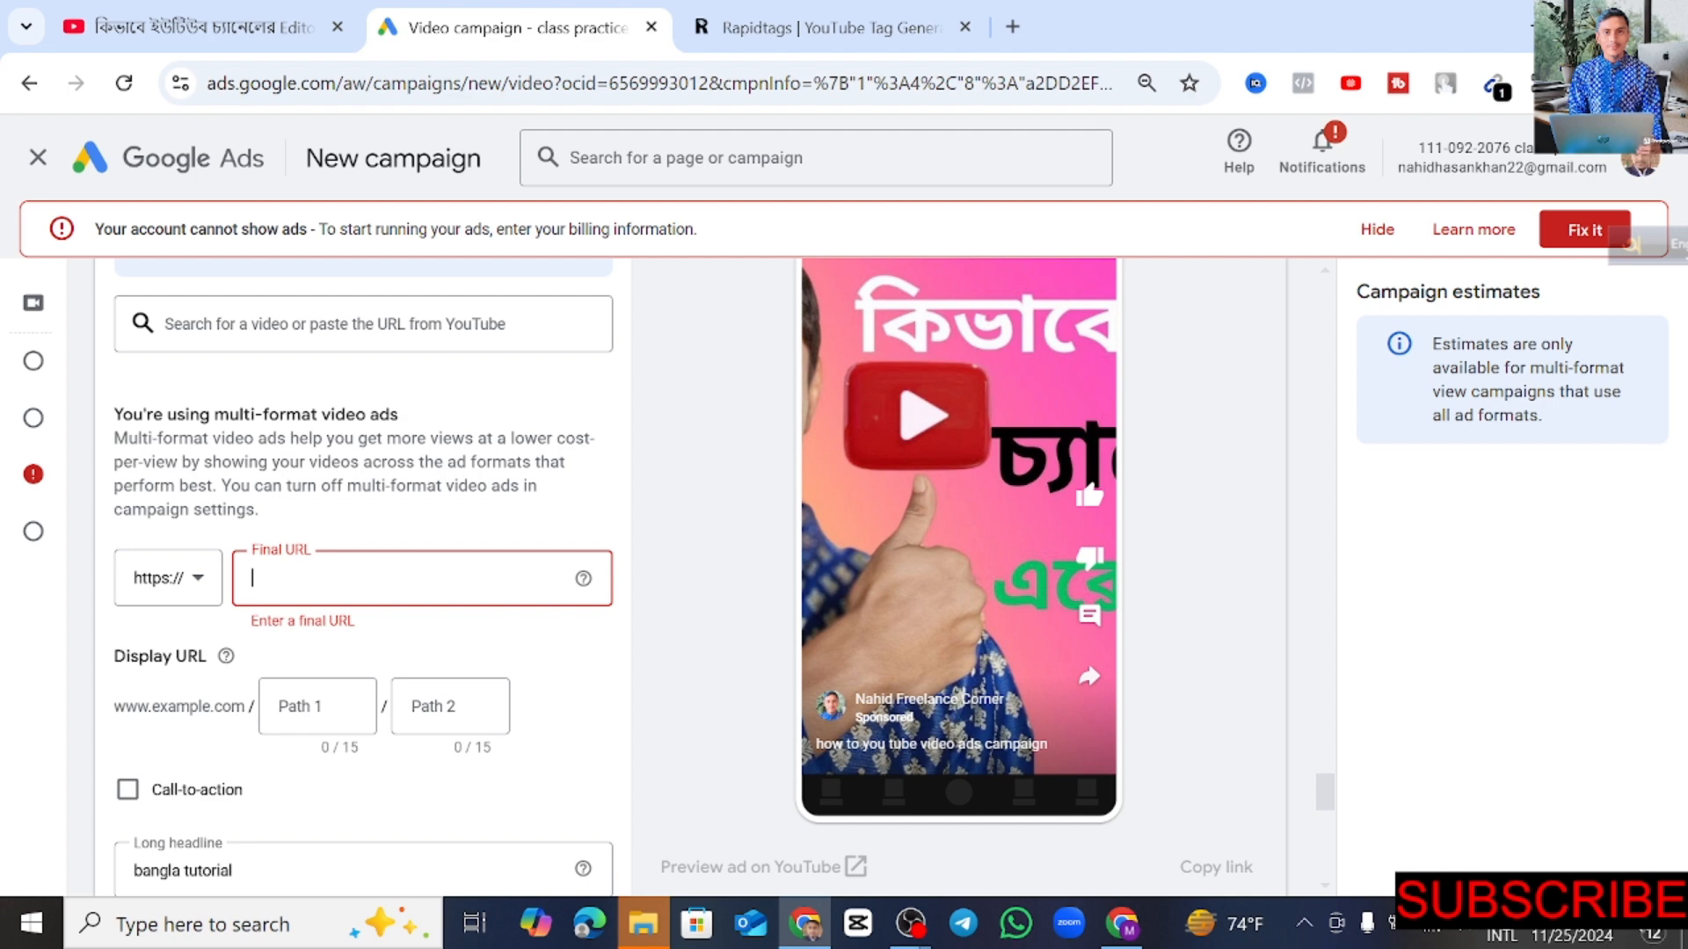
pyautogui.rightClick(409, 572)
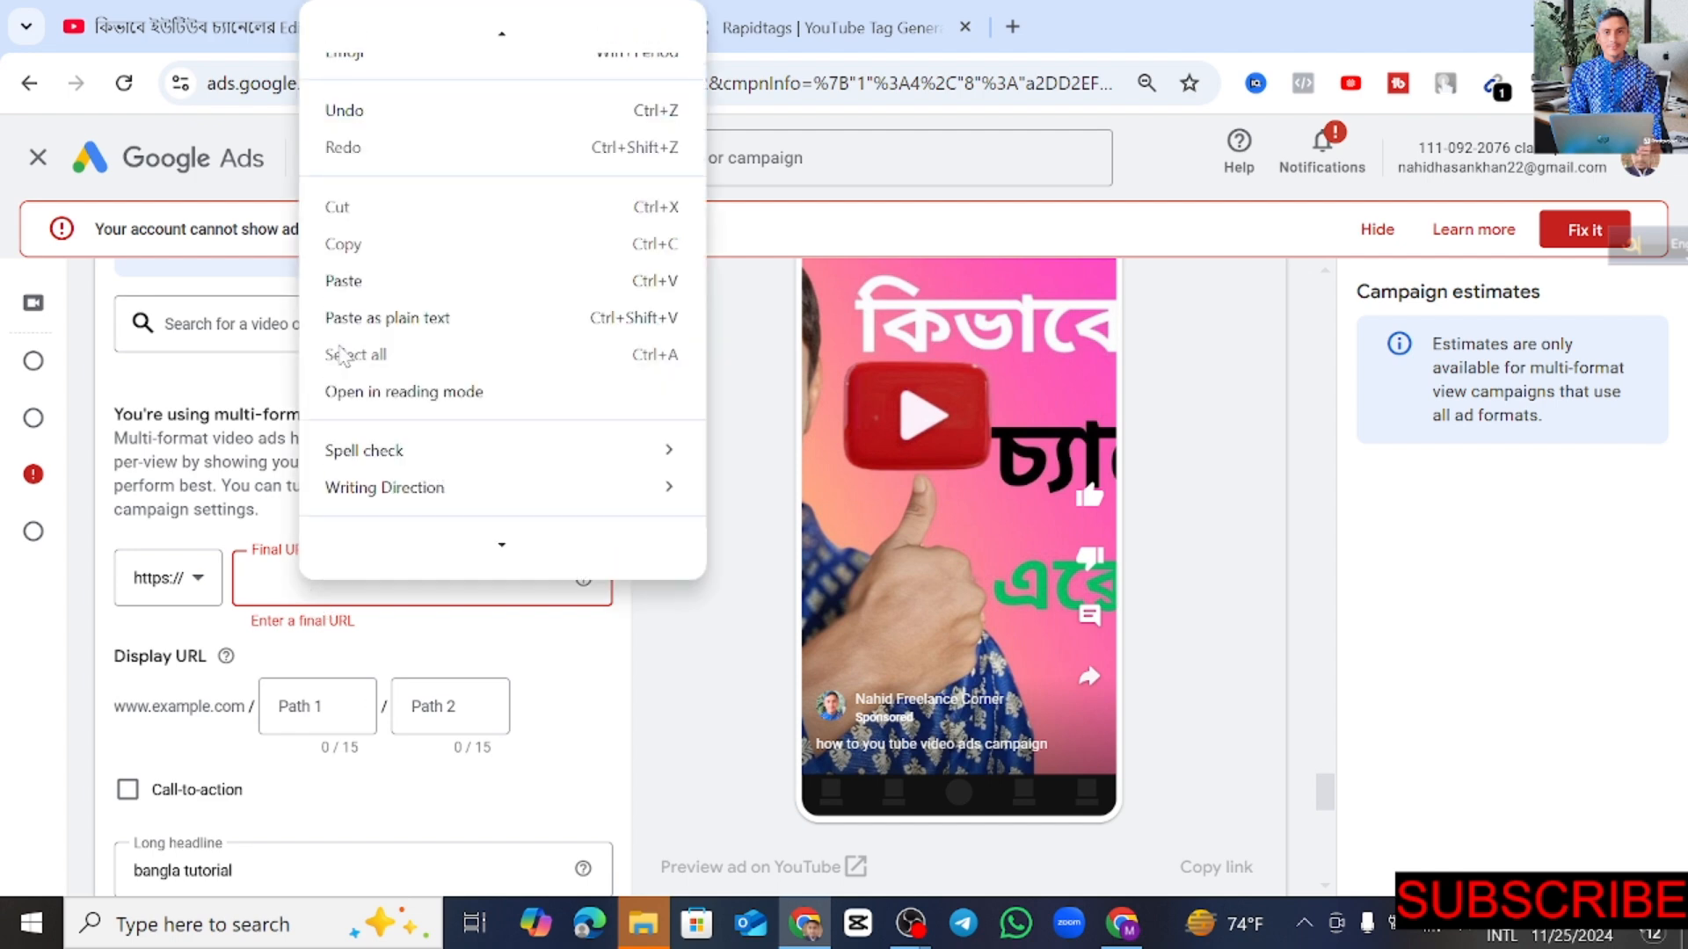
pyautogui.click(440, 277)
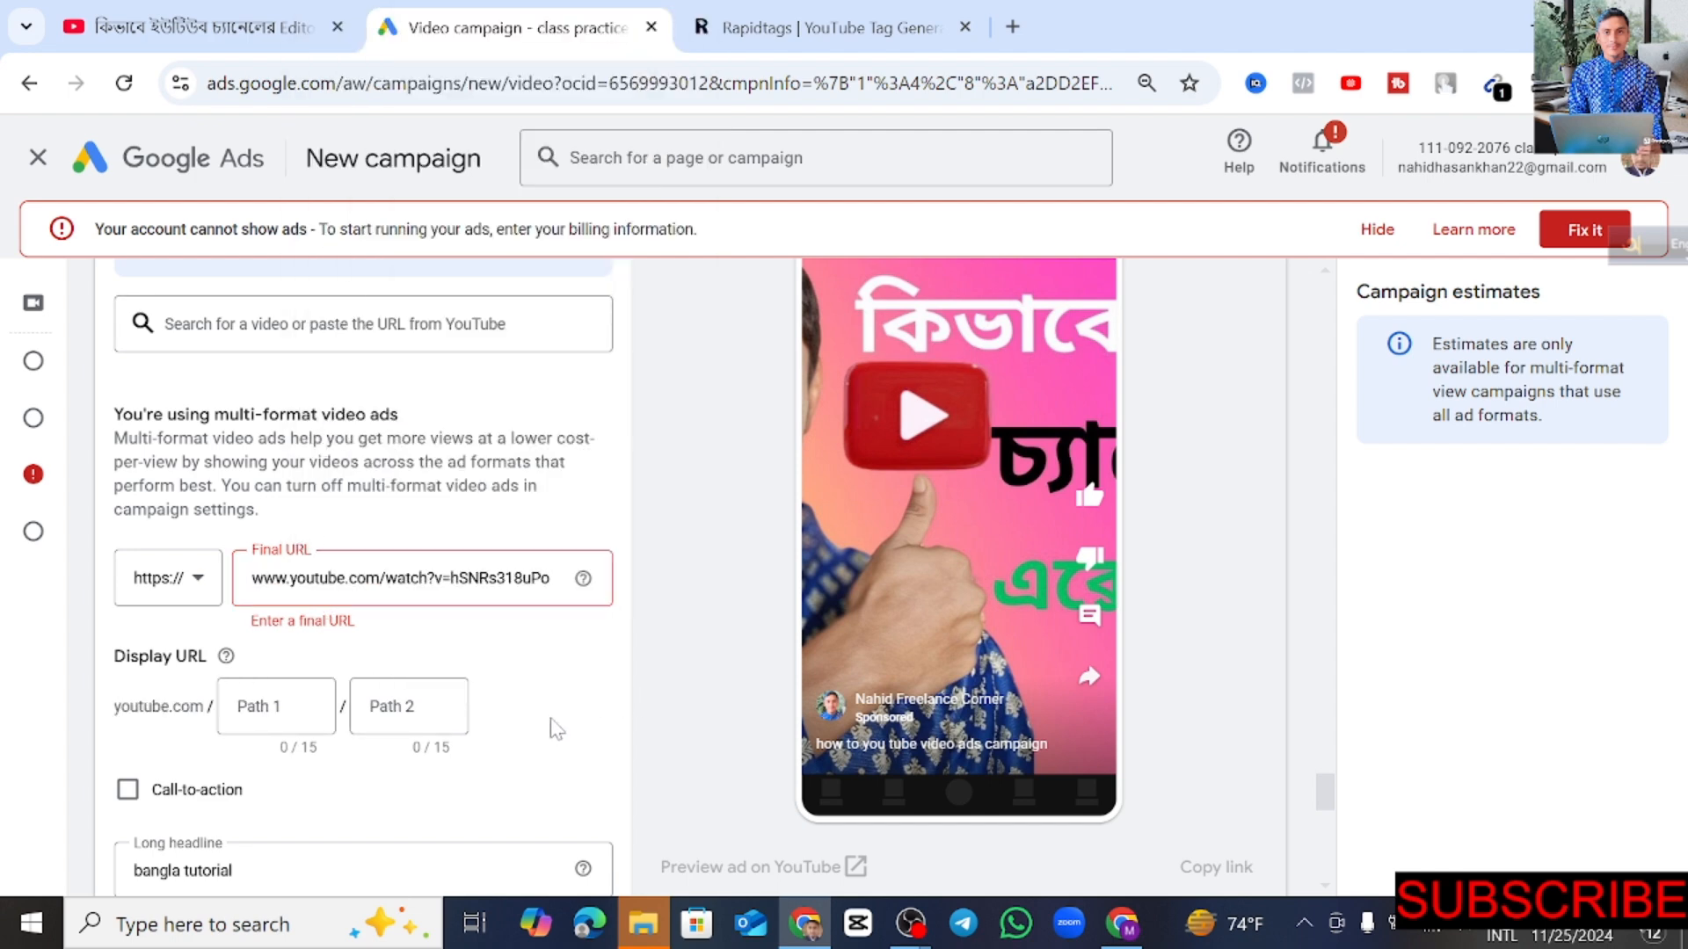
# Step: Submit the campaign for creation again and start the identity confirmation
pyautogui.scroll(-3, 413, 795)
pyautogui.scroll(-10, 261, 800)
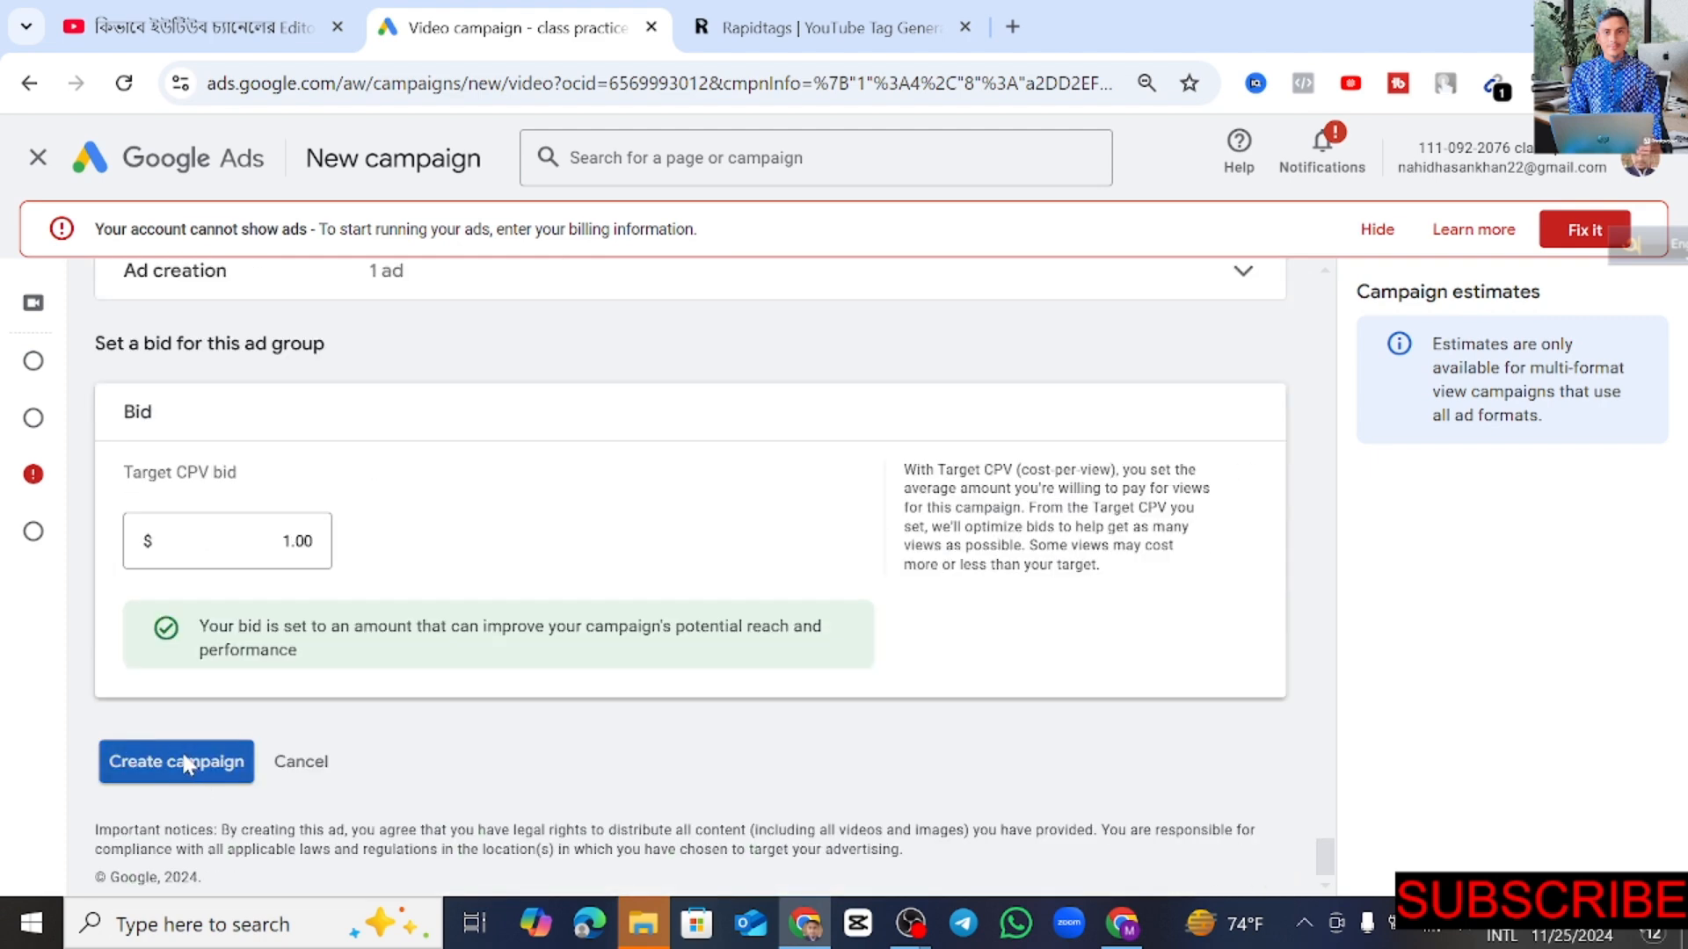
pyautogui.click(187, 763)
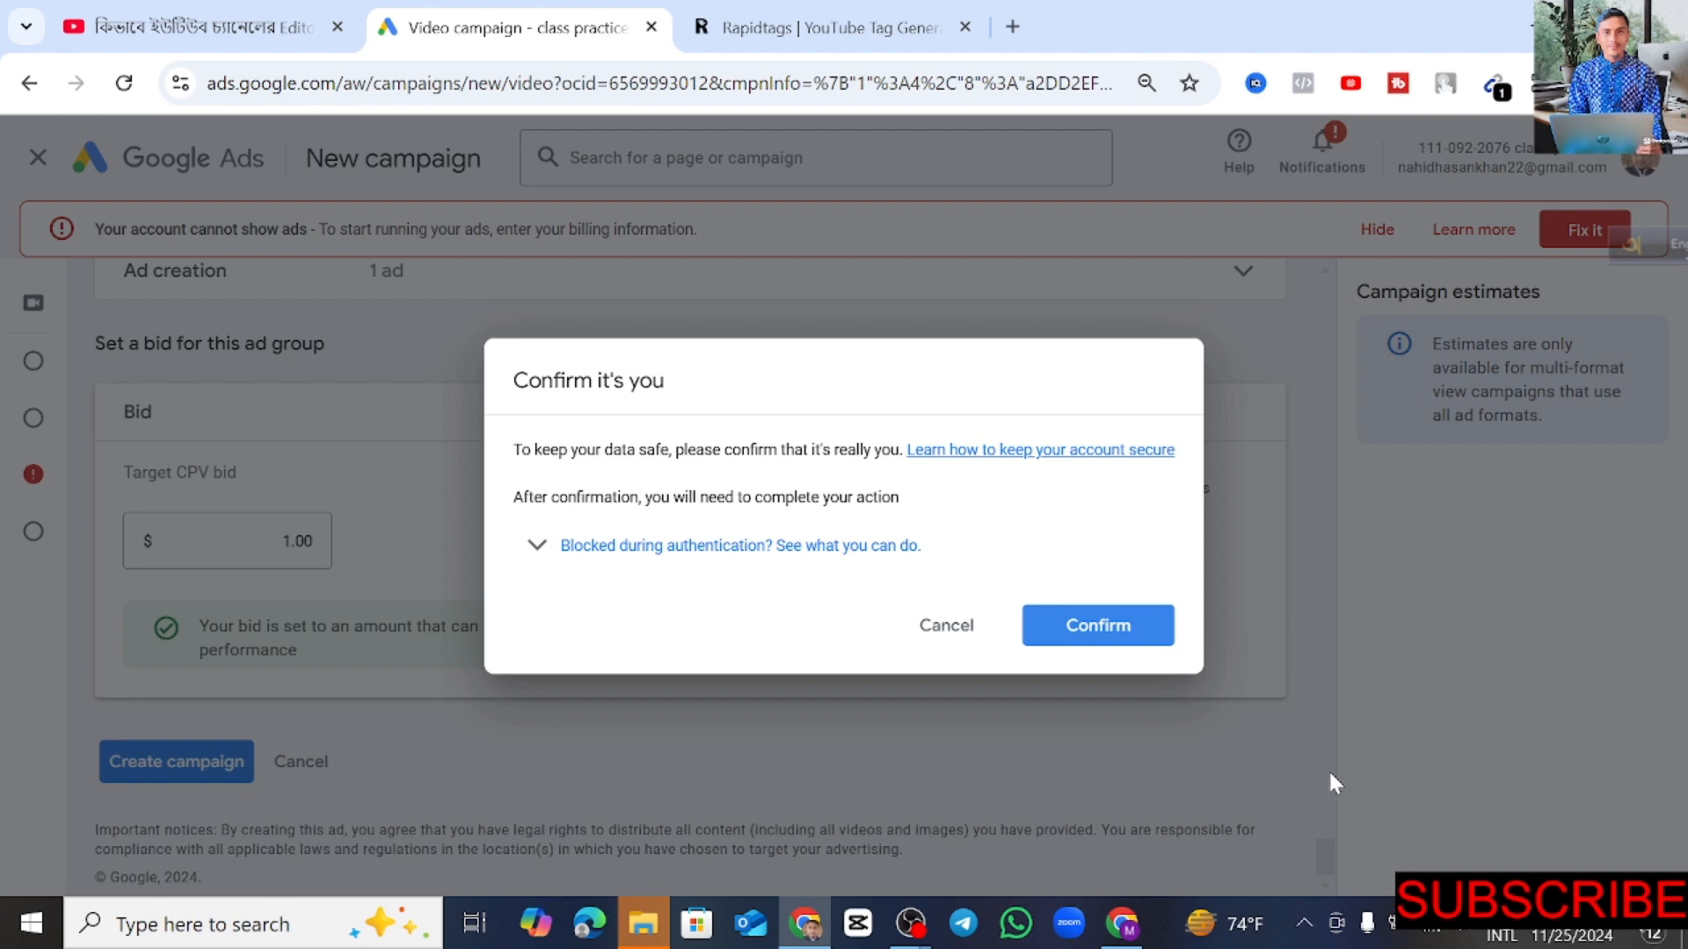
pyautogui.click(1114, 627)
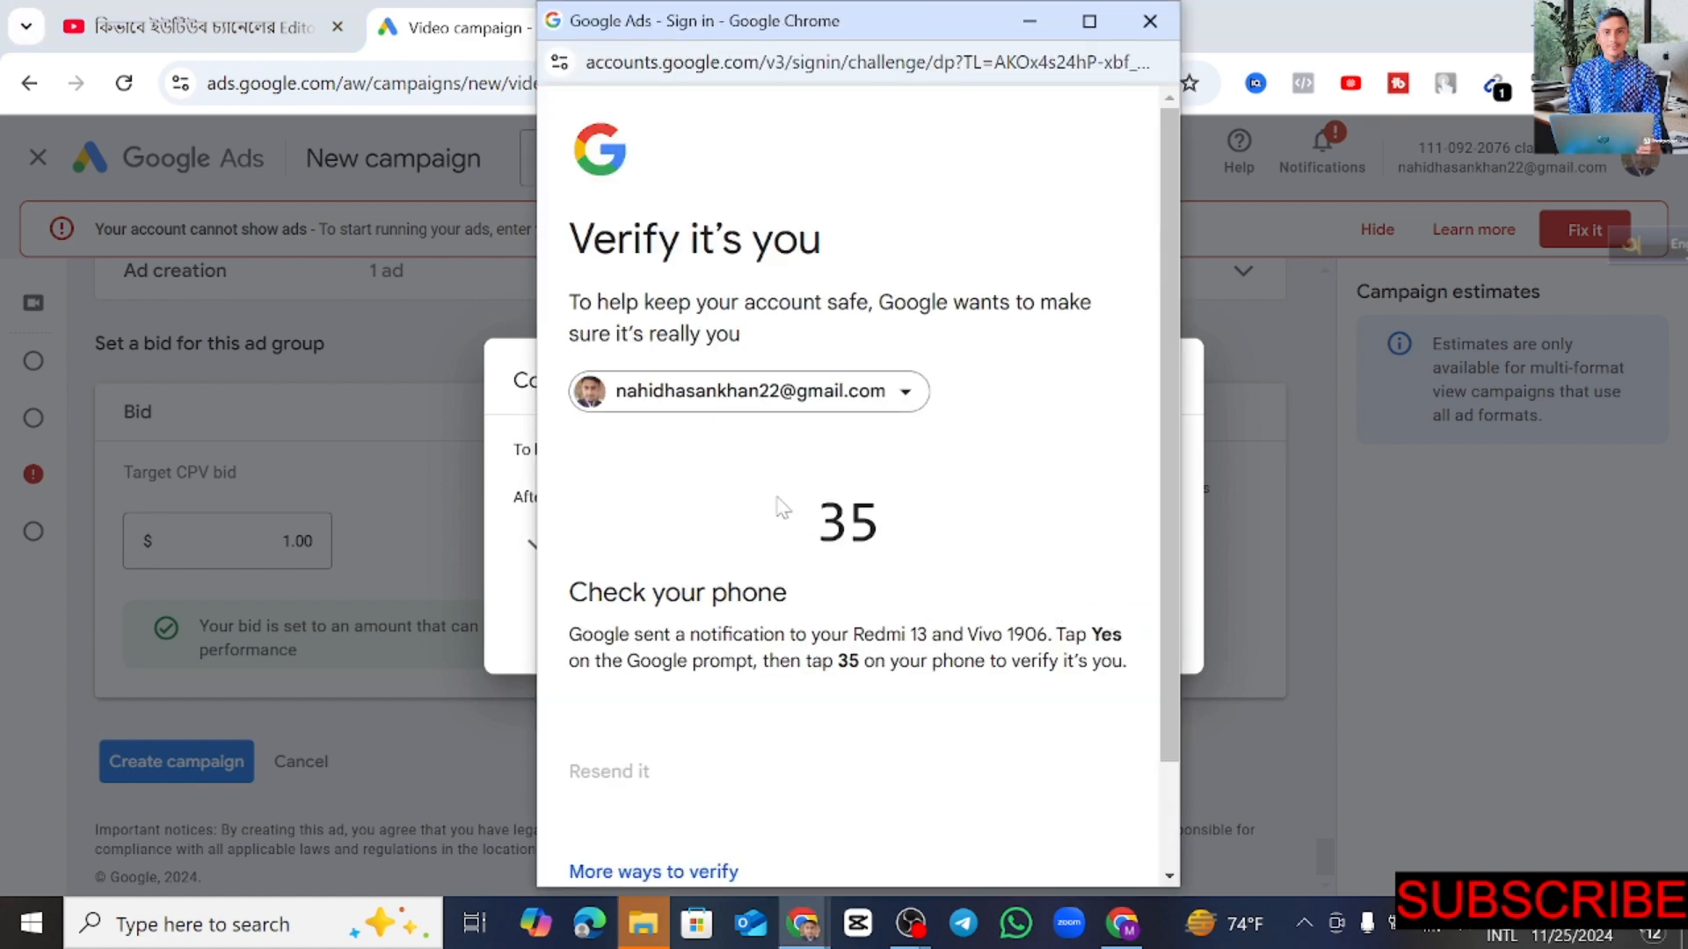
# Step: Review the phone verification request, close its sign-in window and cancel the identity confirmation
pyautogui.scroll(-2, 1001, 633)
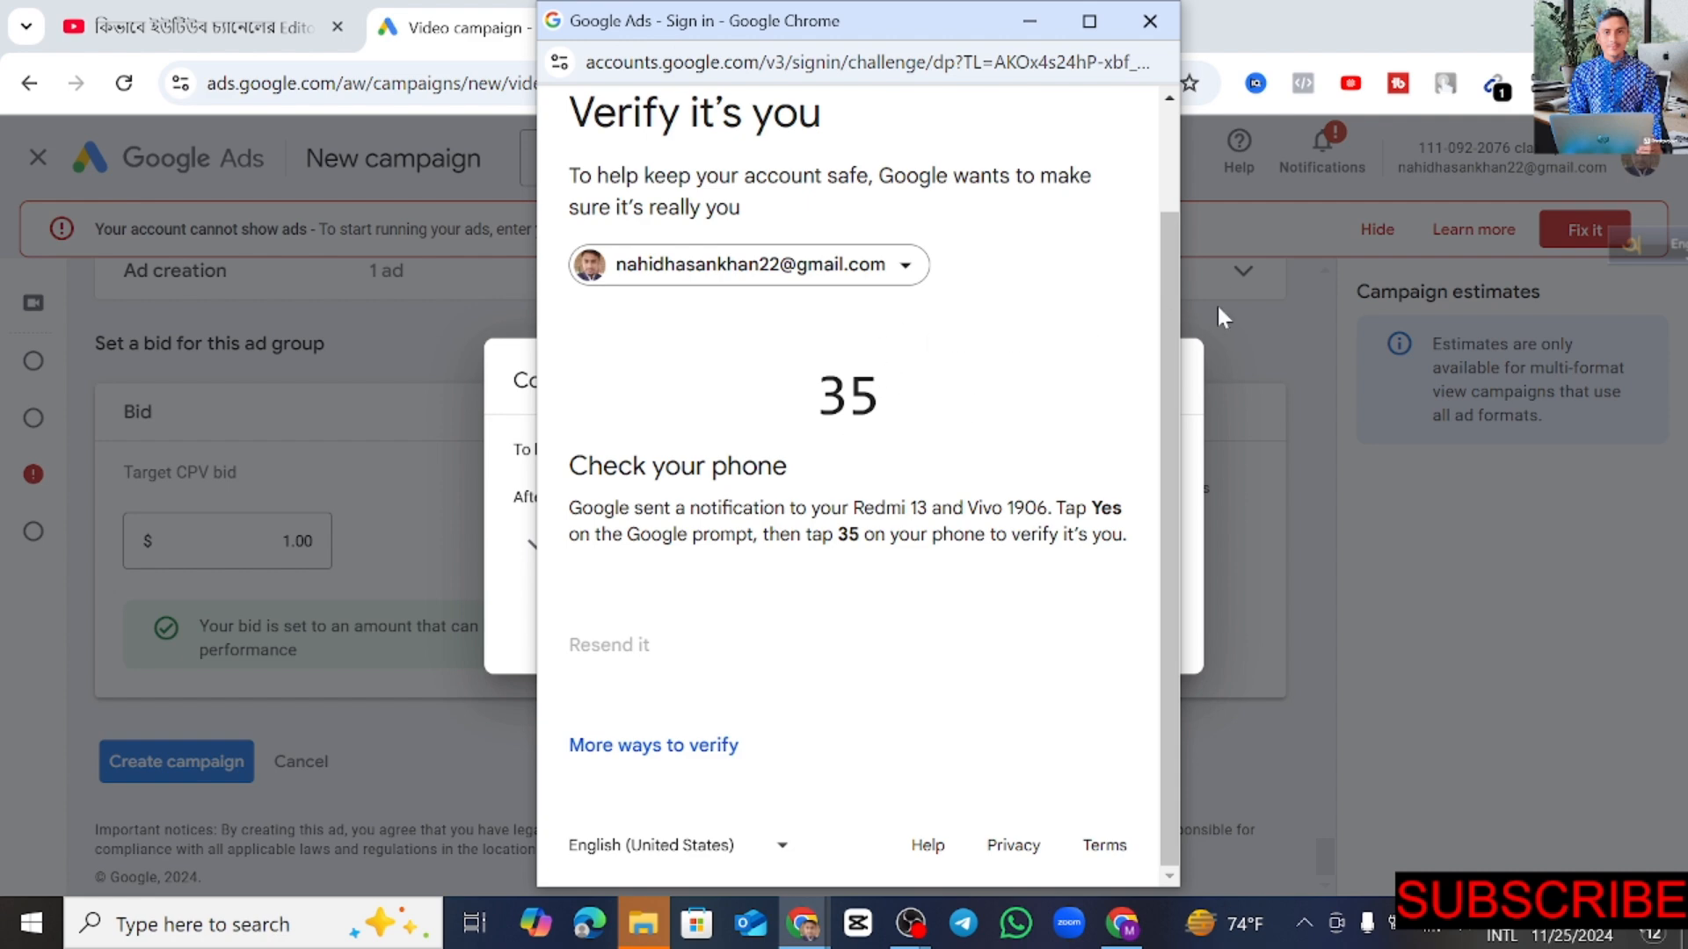
pyautogui.scroll(2, 1129, 426)
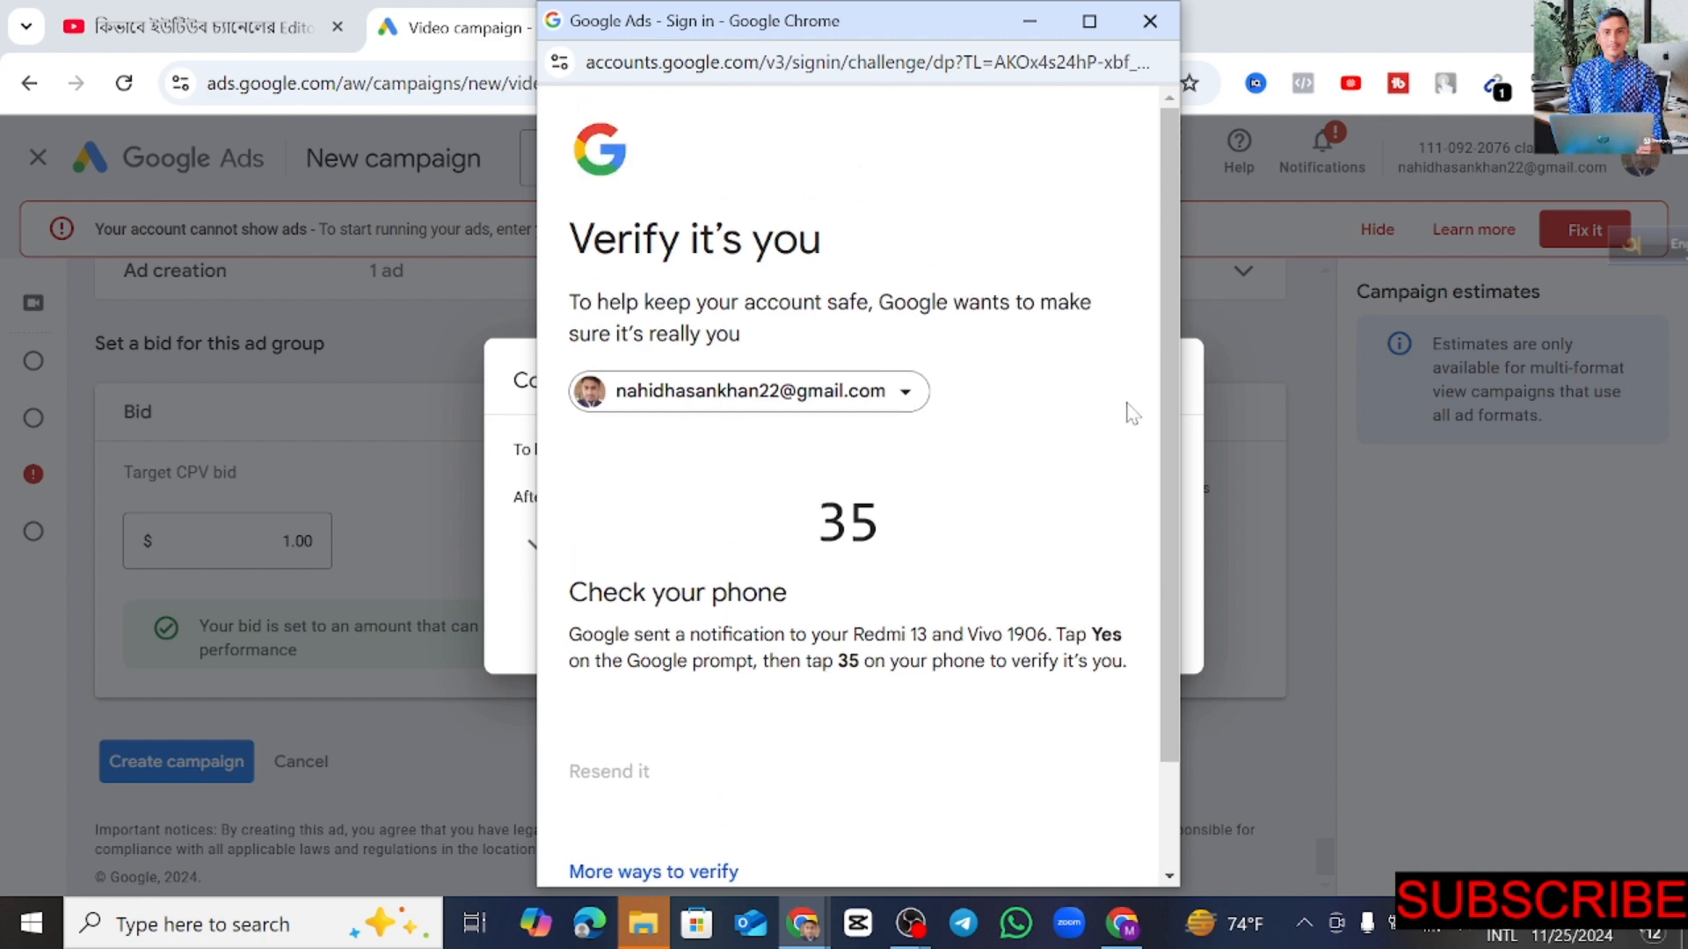
pyautogui.scroll(-2, 1132, 413)
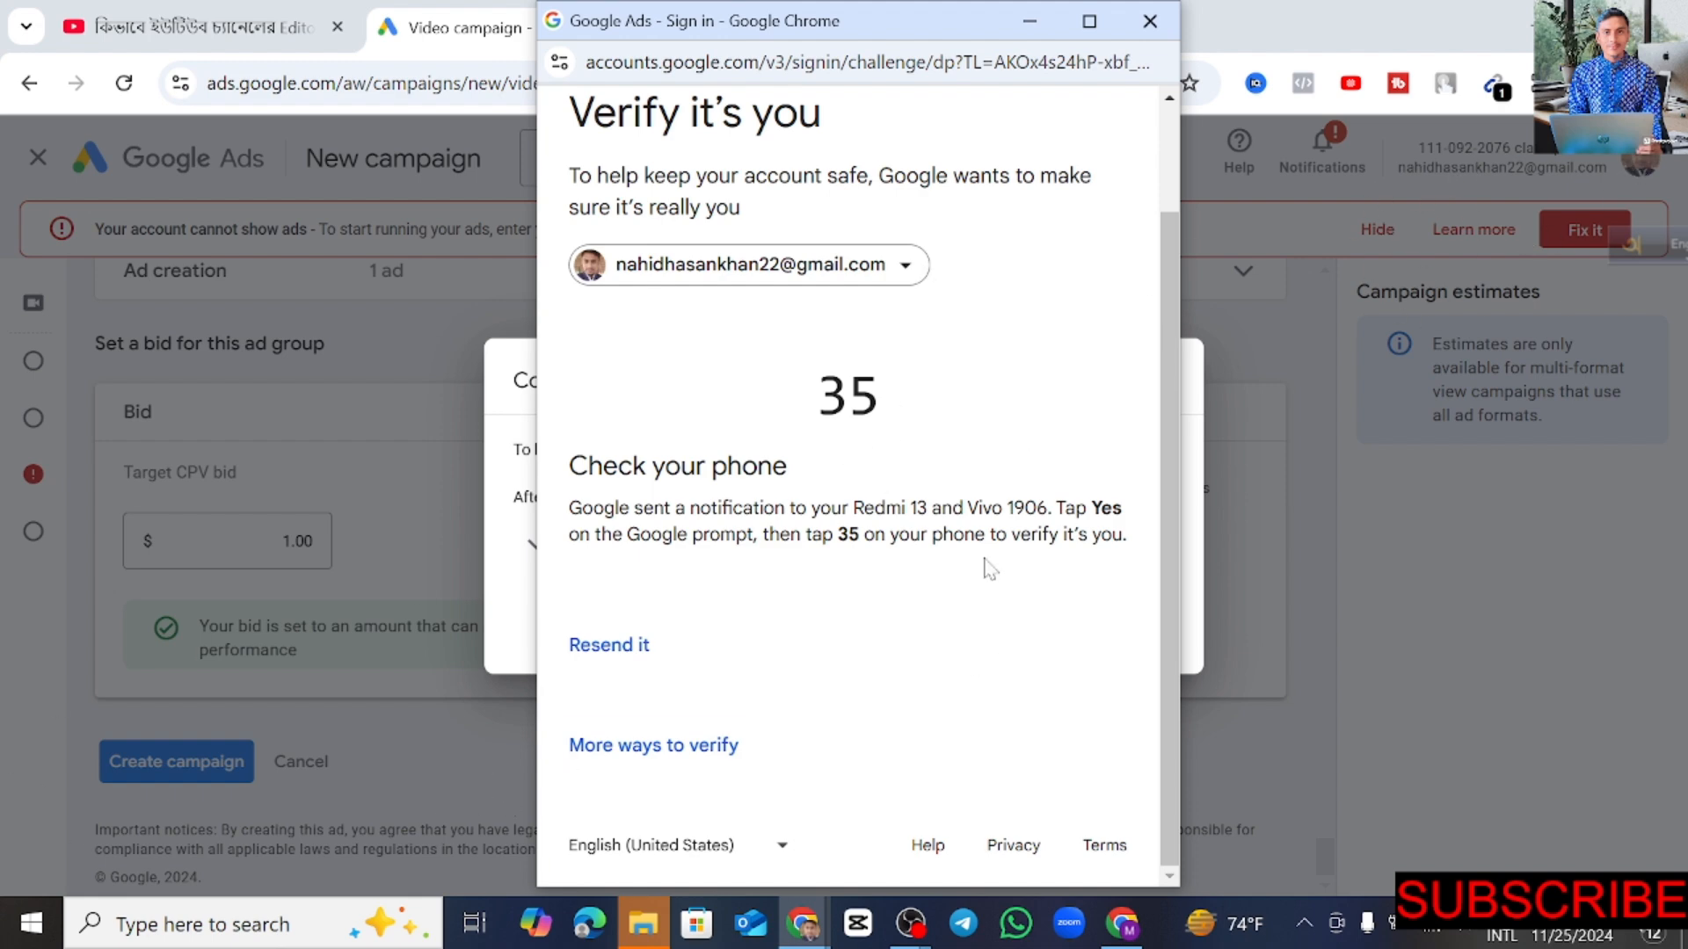
pyautogui.click(1150, 21)
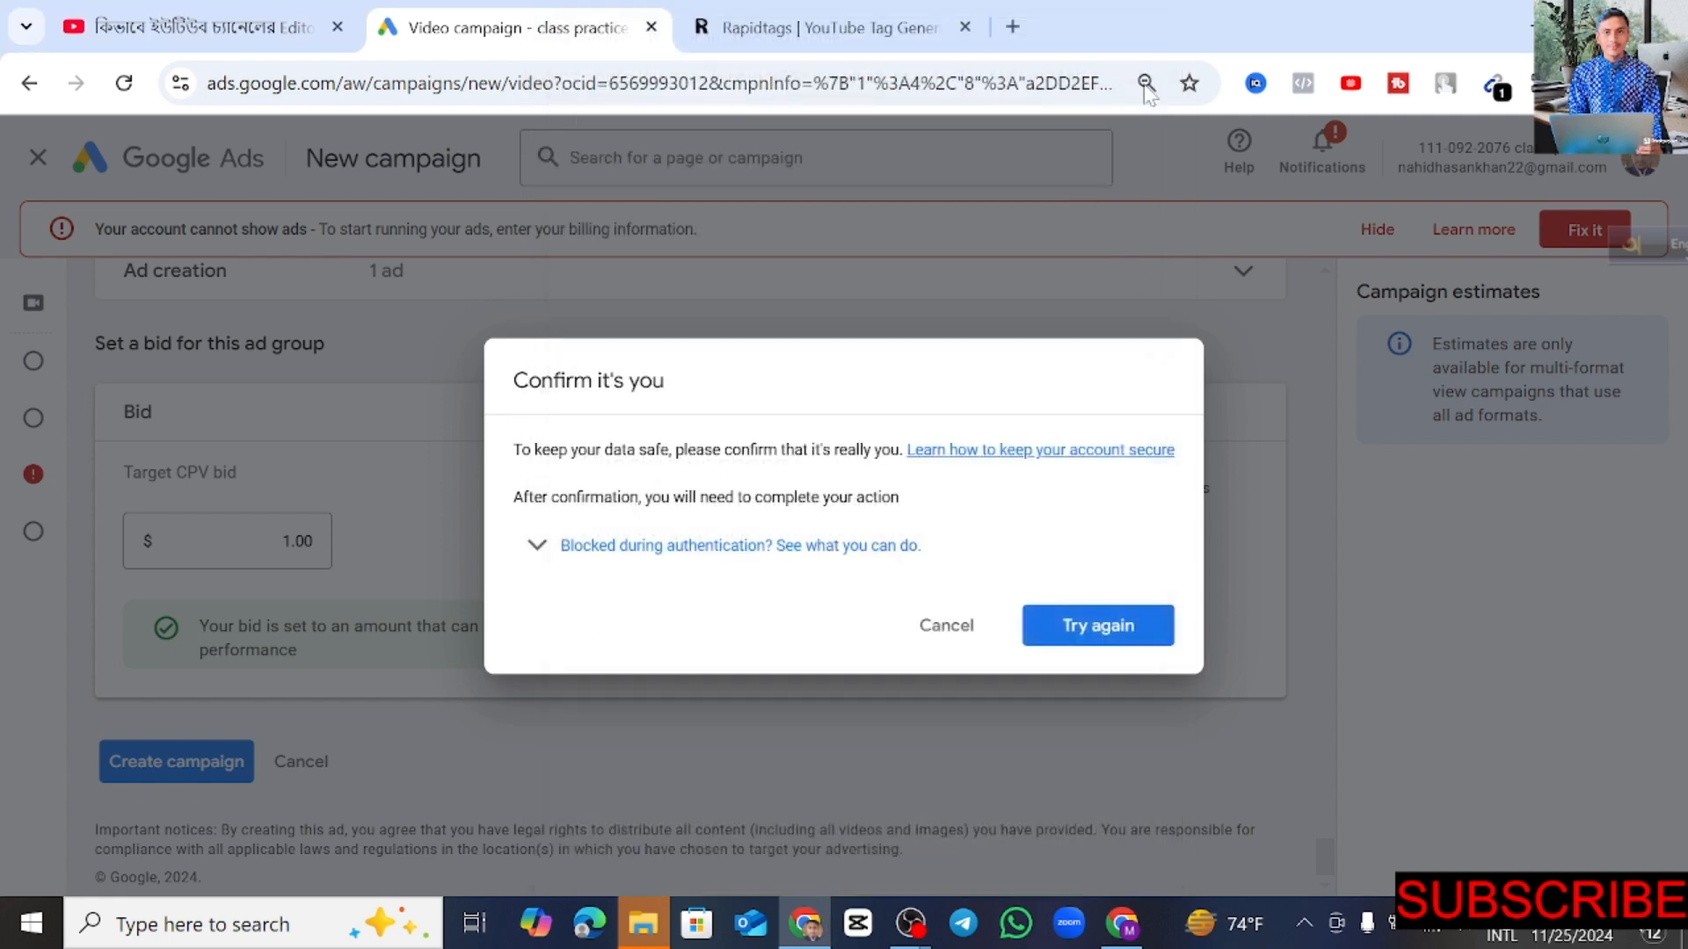
pyautogui.click(948, 626)
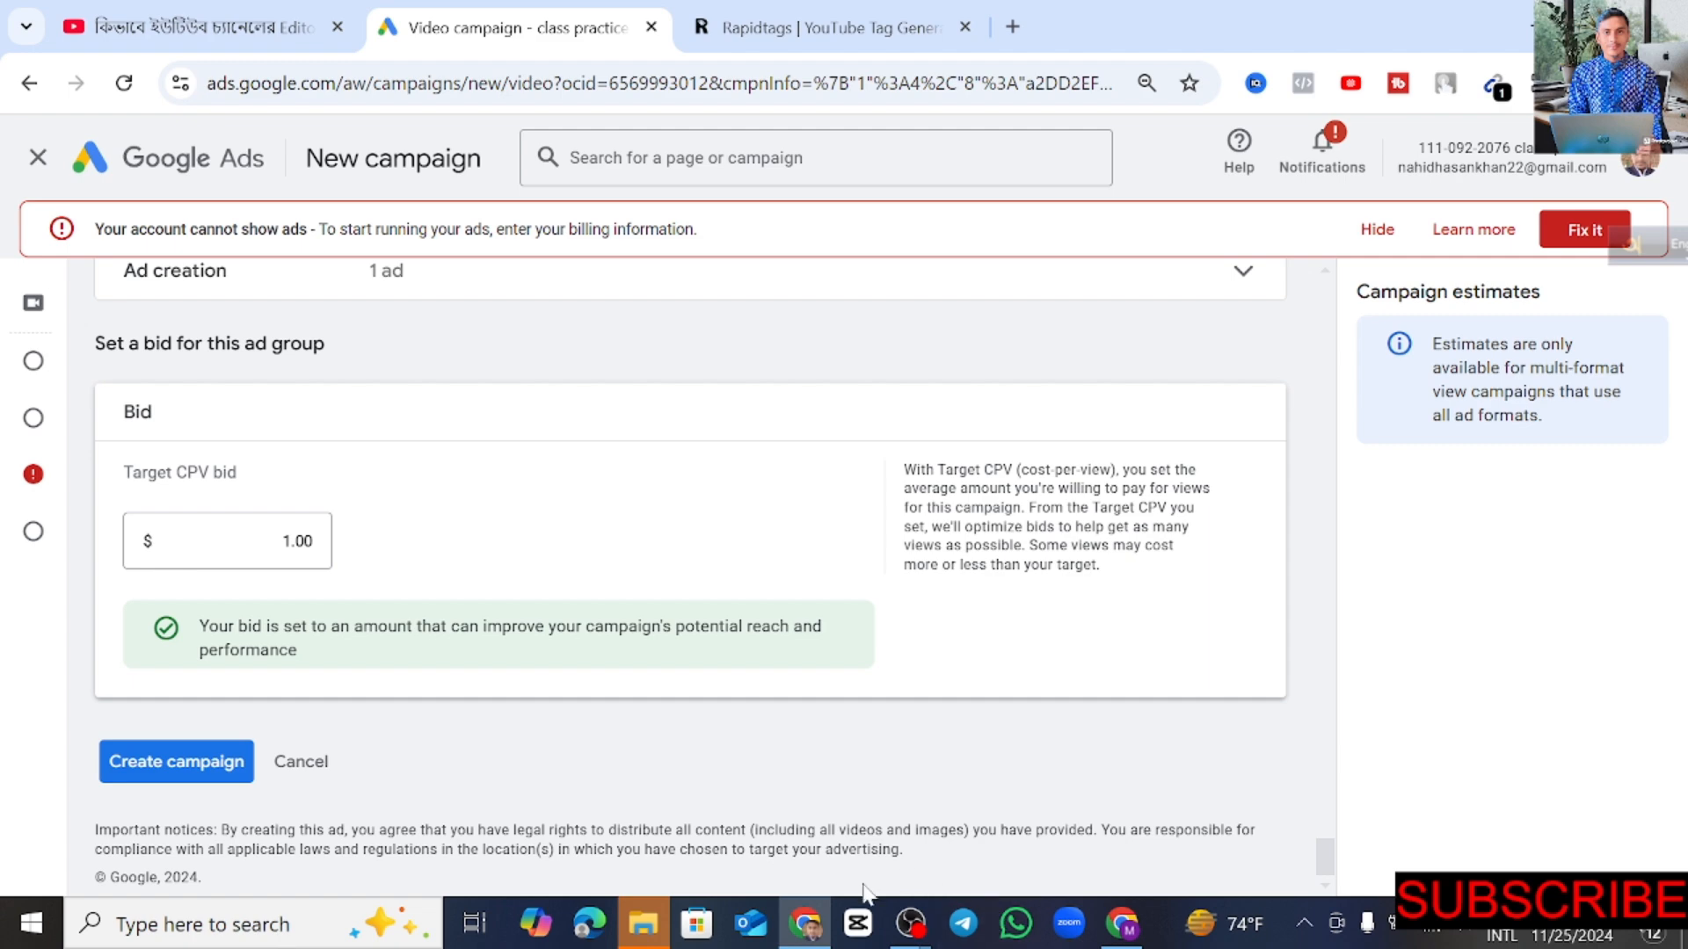
pyautogui.moveTo(909, 919)
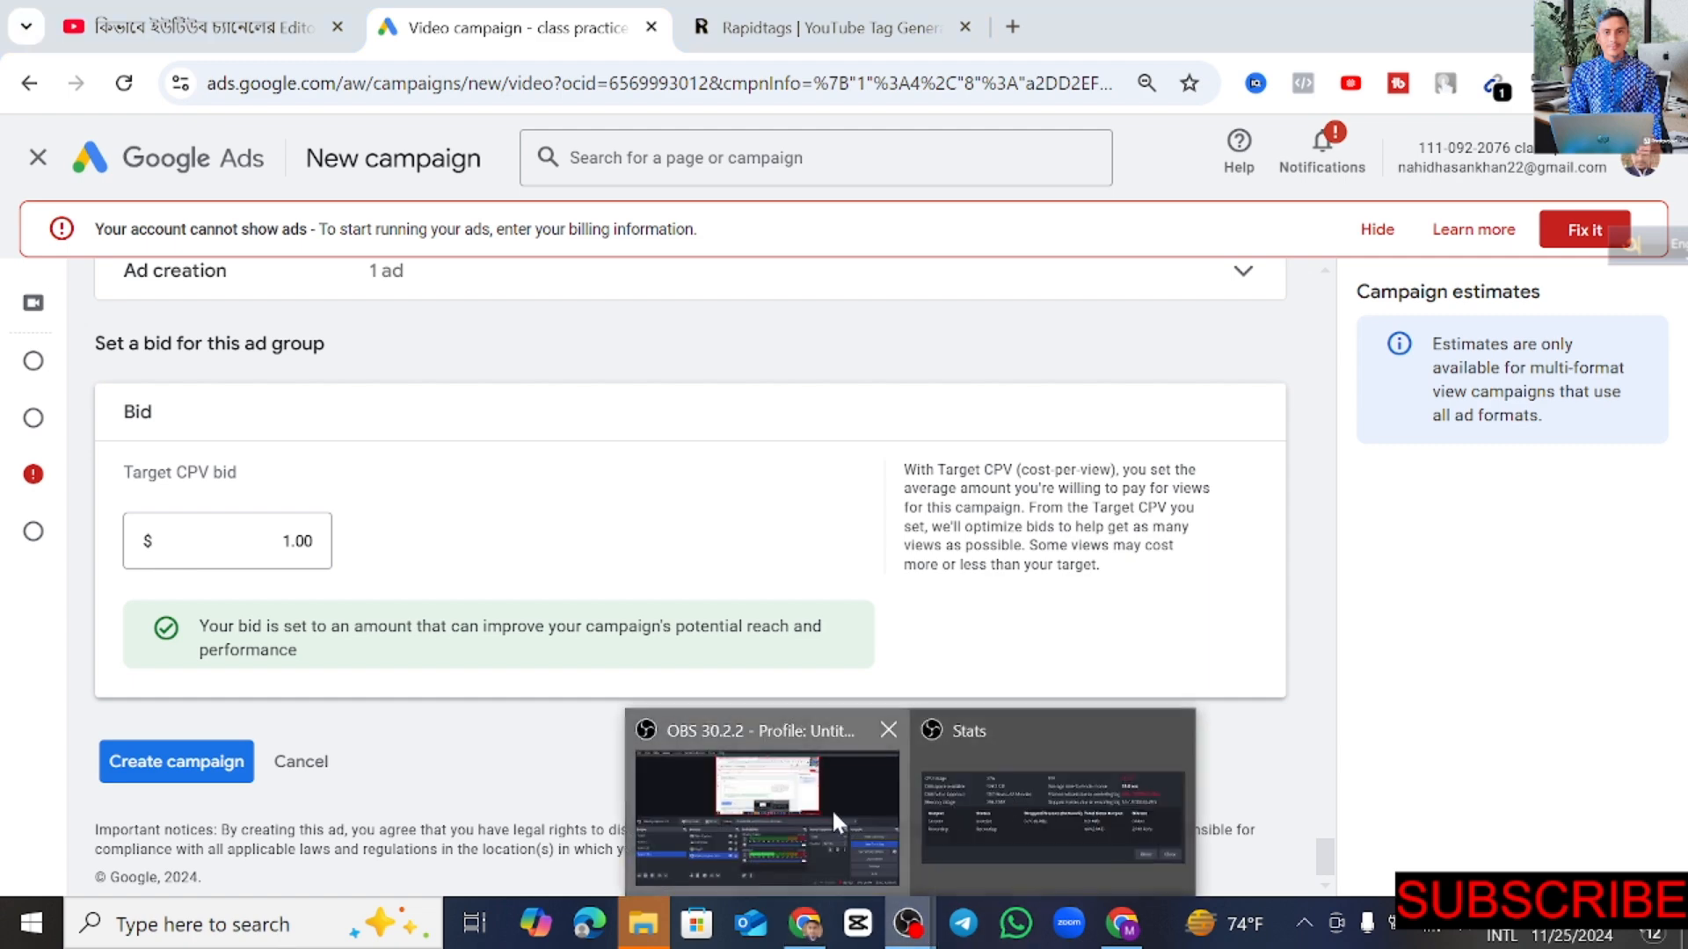